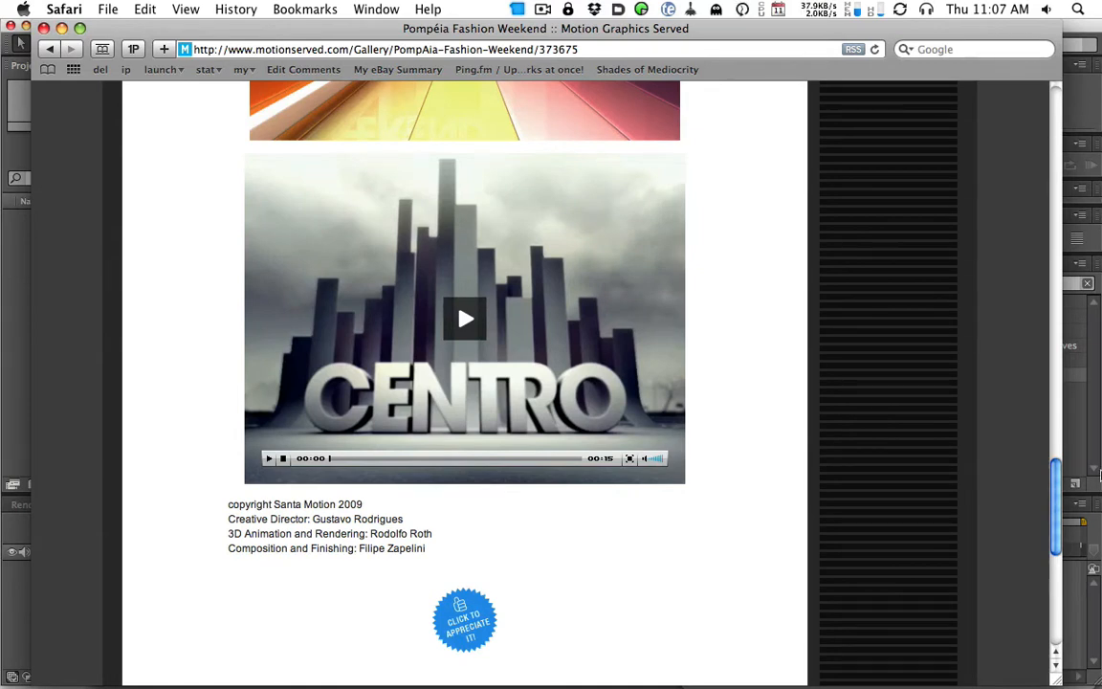
# Step: Browse the Pompéia Fashion Weekend reference stills, switch to QuickTime Player and play RenderForTut.mov full screen from the start
pyautogui.moveTo(1062, 507); pyautogui.dragTo(1052, 314)
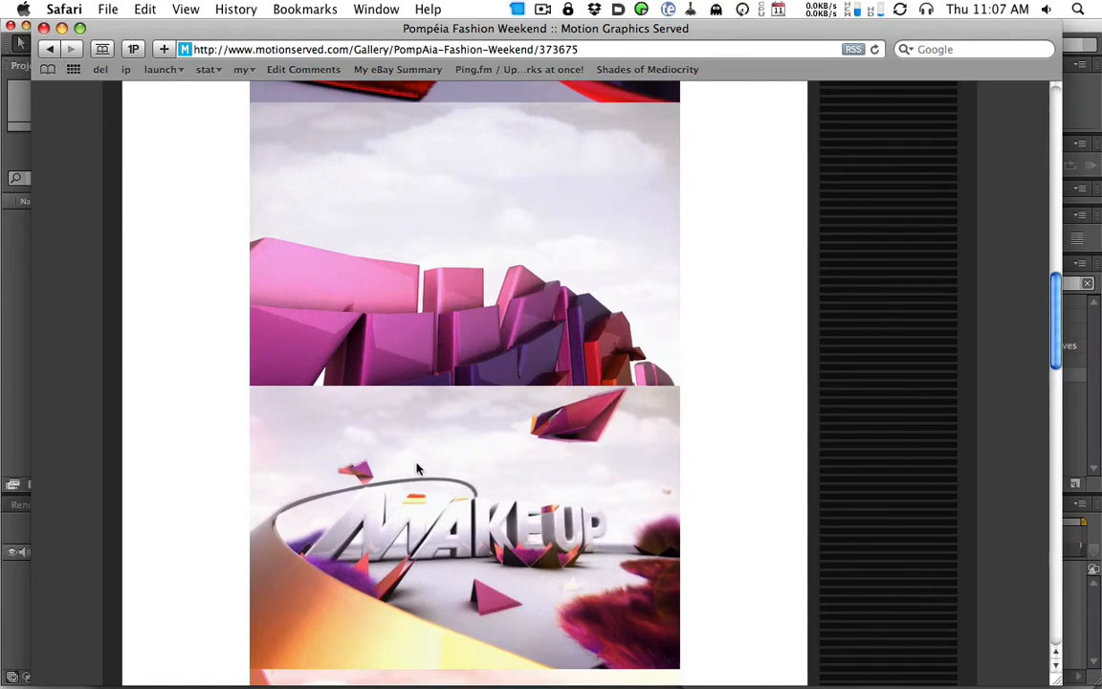
pyautogui.moveTo(1055, 361); pyautogui.dragTo(1066, 440)
pyautogui.press('super+Tab')
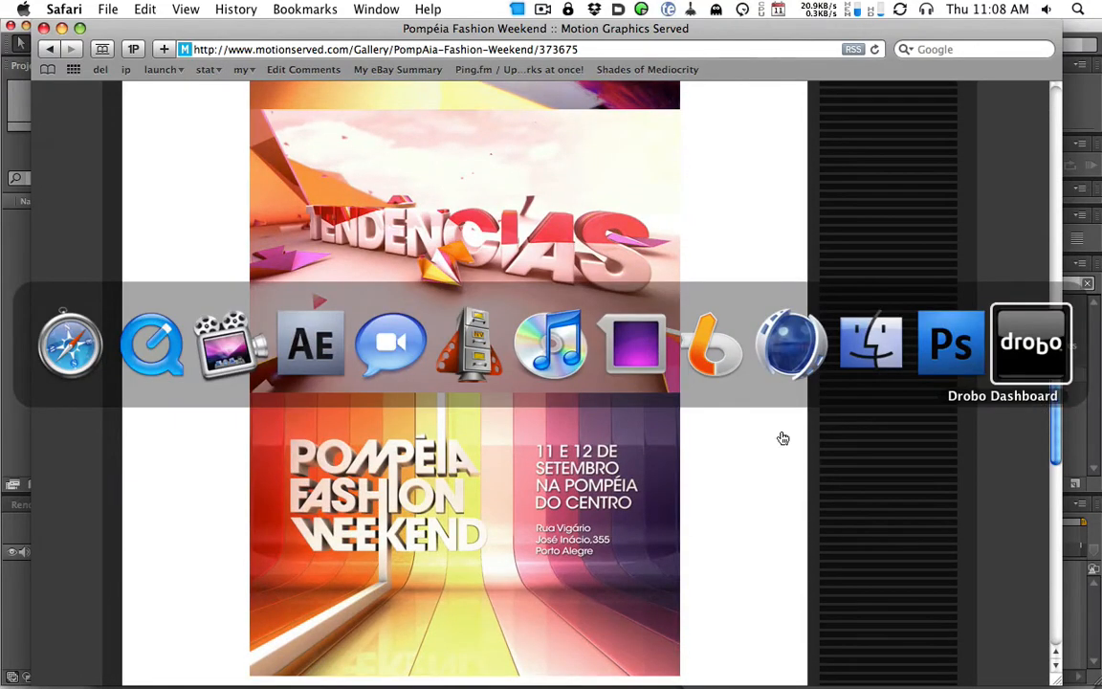
pyautogui.click(162, 340)
pyautogui.moveTo(485, 155); pyautogui.dragTo(553, 135)
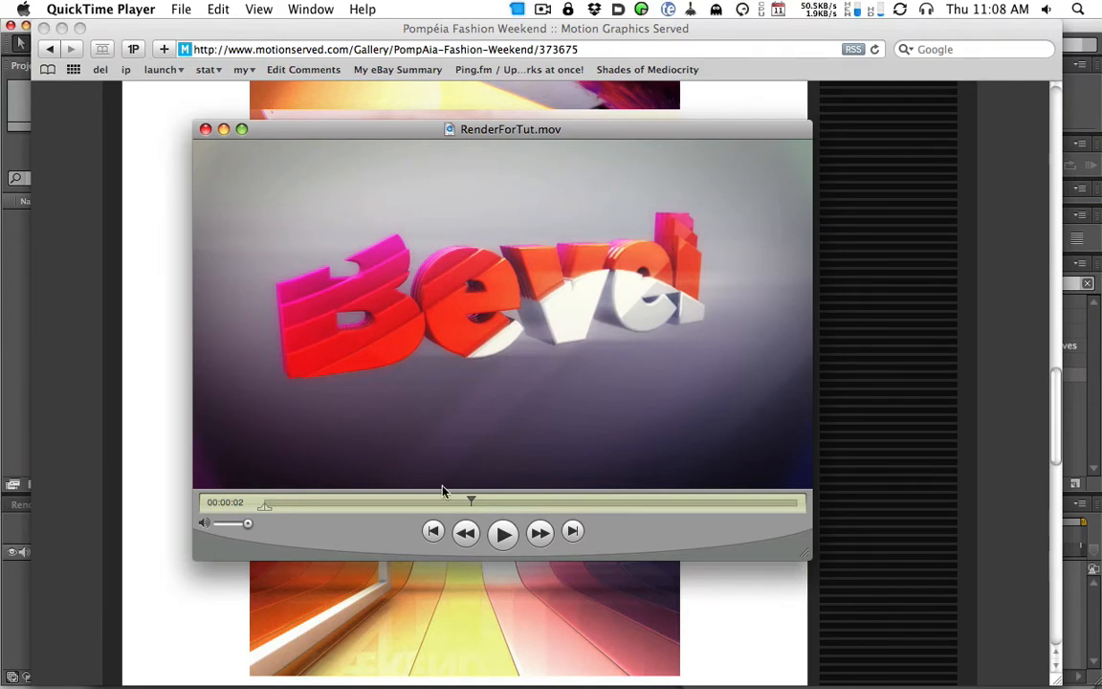
pyautogui.moveTo(472, 502); pyautogui.dragTo(265, 508)
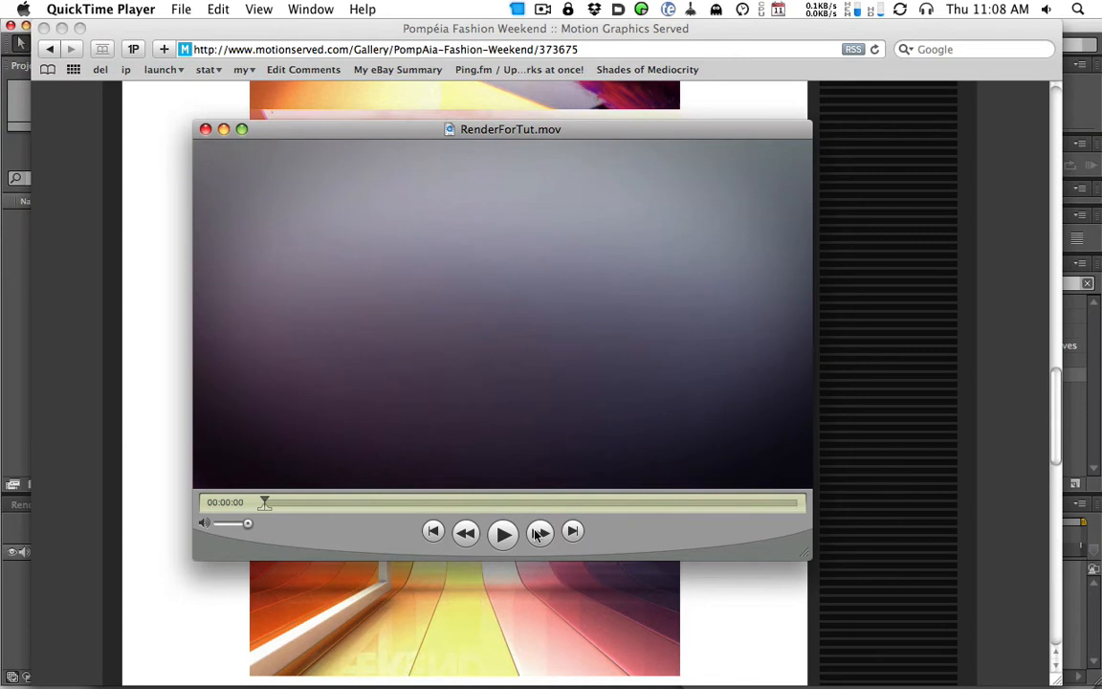
pyautogui.press('super+f')
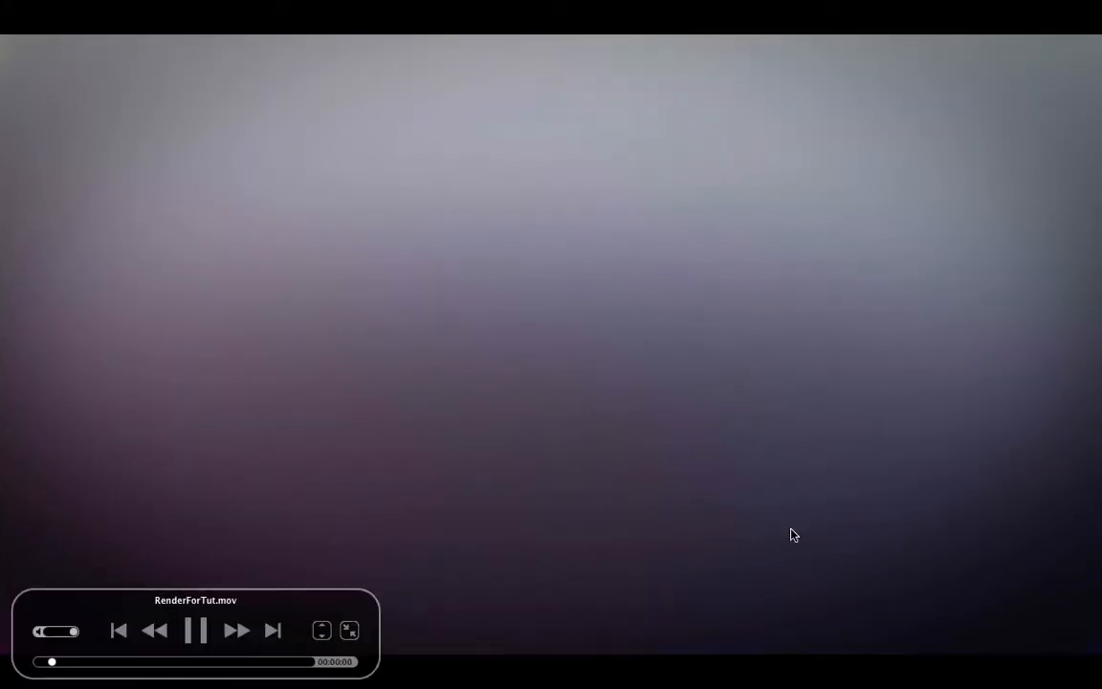
pyautogui.moveTo(784, 686)
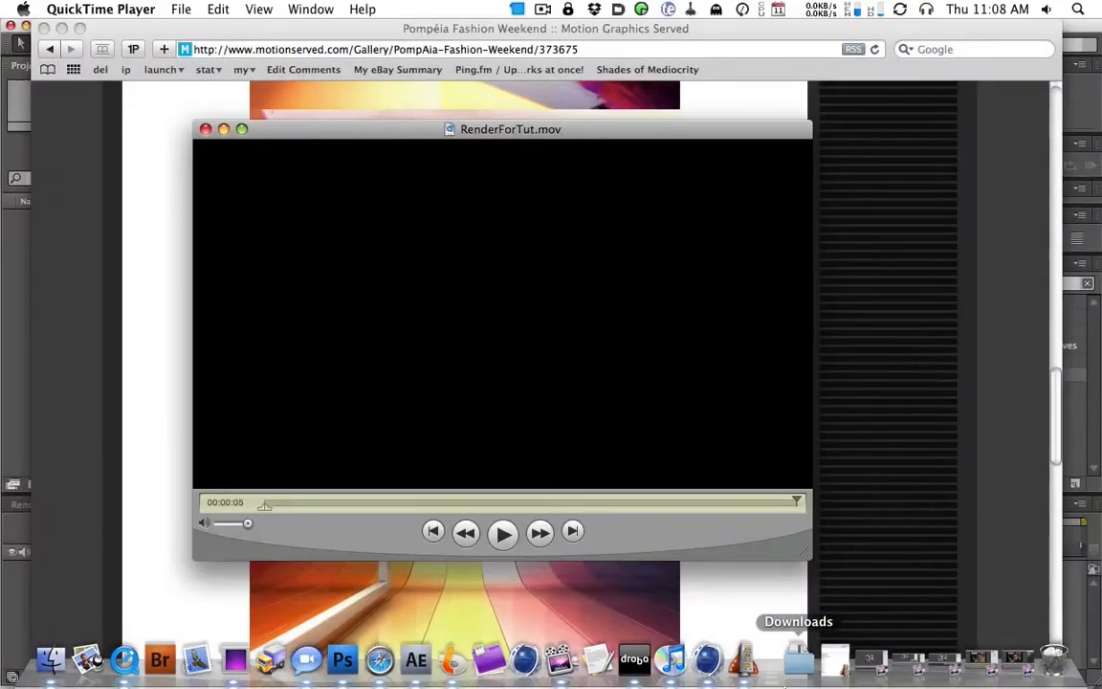
# Step: Replay RenderForTut.mov in its window and scrub through the Bevel text animation to the end
pyautogui.click(505, 537)
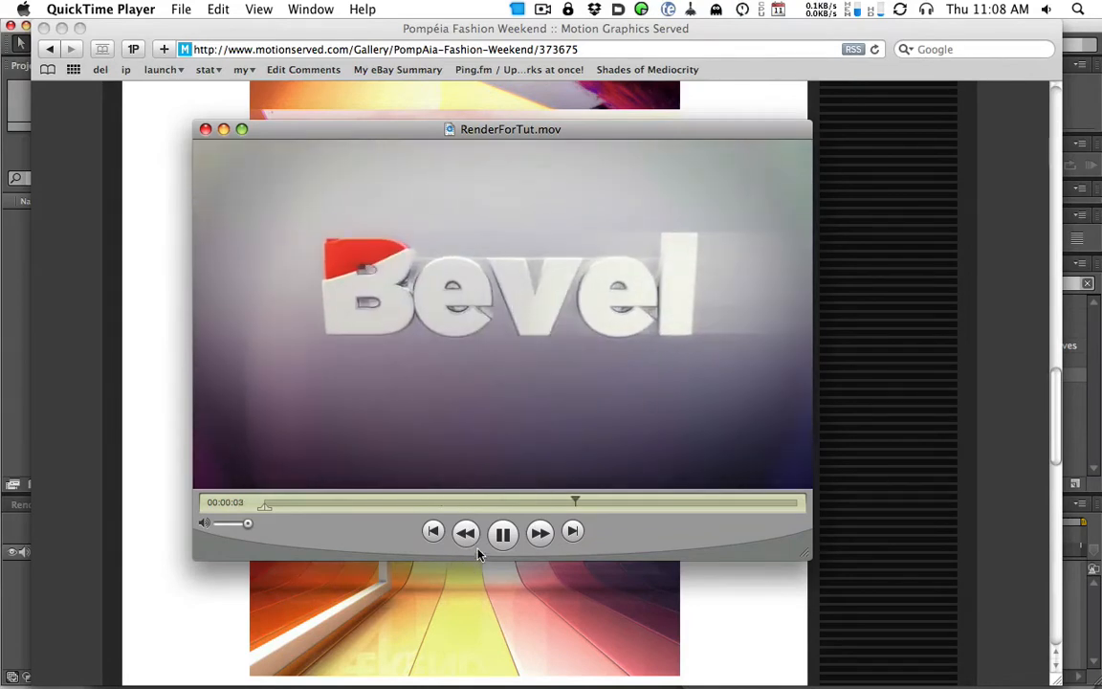
pyautogui.moveTo(369, 509)
pyautogui.mouseDown()
pyautogui.moveTo(288, 504)
pyautogui.moveTo(400, 504)
pyautogui.moveTo(371, 505)
pyautogui.mouseUp()
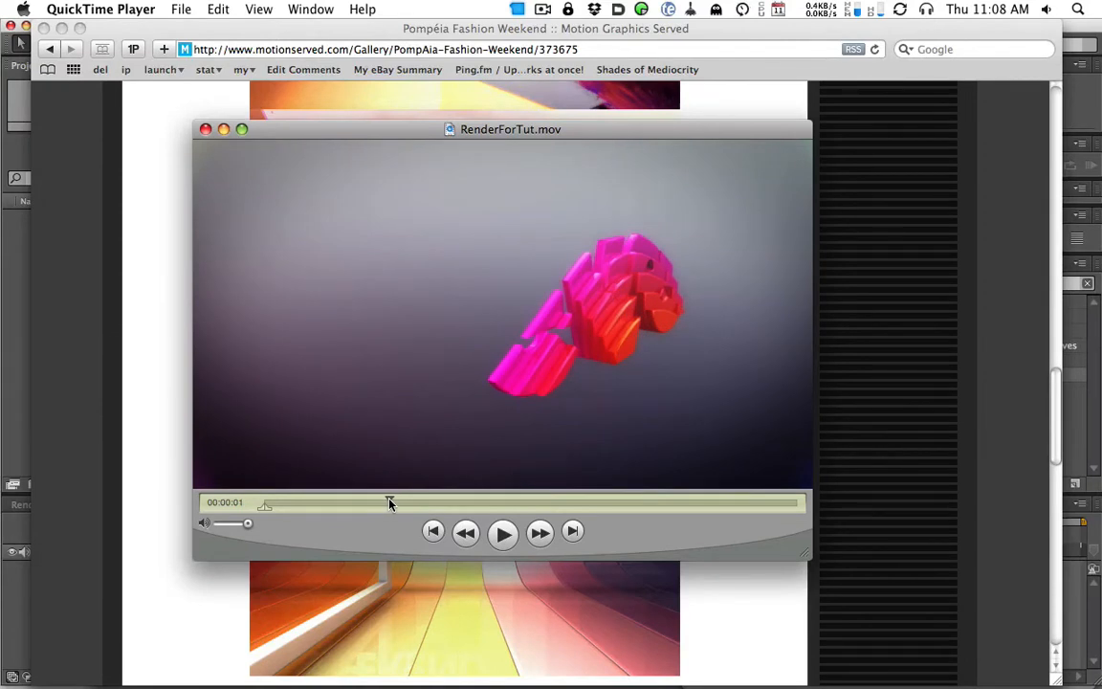
pyautogui.moveTo(379, 502); pyautogui.dragTo(528, 501)
pyautogui.press('space')
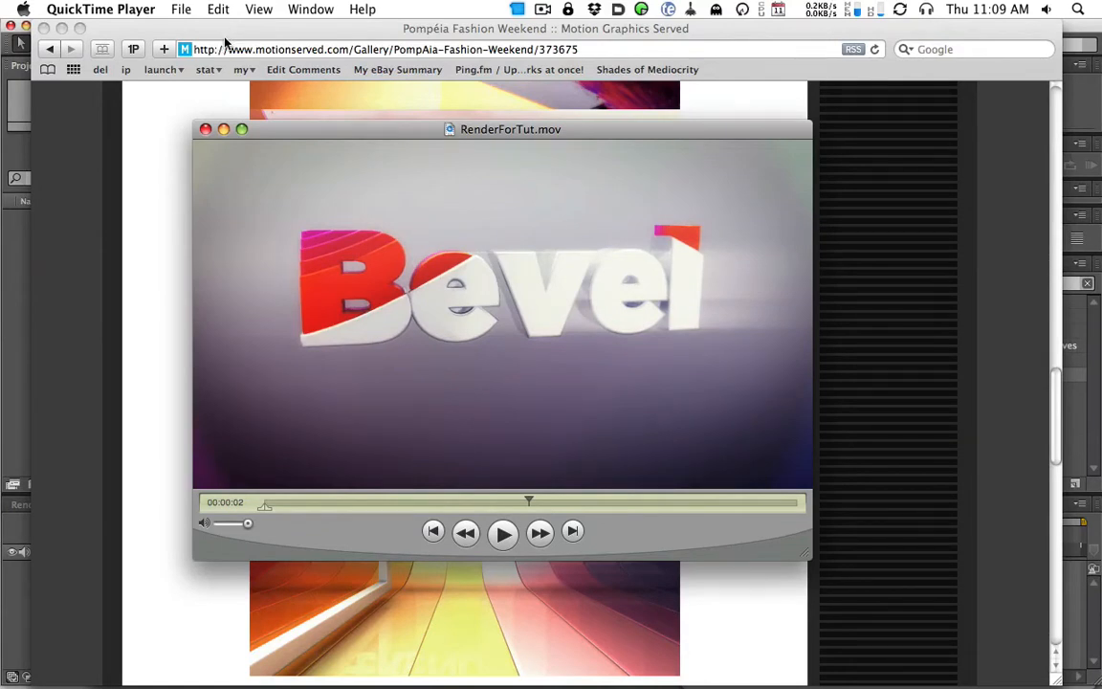
pyautogui.moveTo(317, 506); pyautogui.dragTo(799, 511)
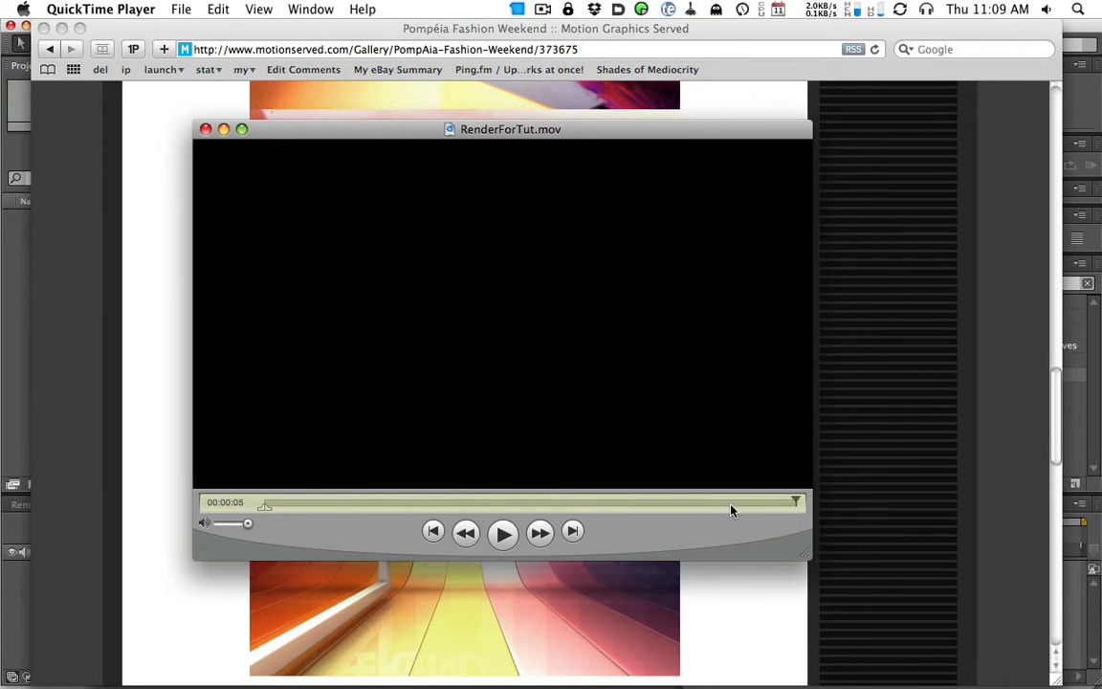
# Step: Switch to Cinema 4D and add a Text spline reading "Bevel"
pyautogui.press('super+Tab')
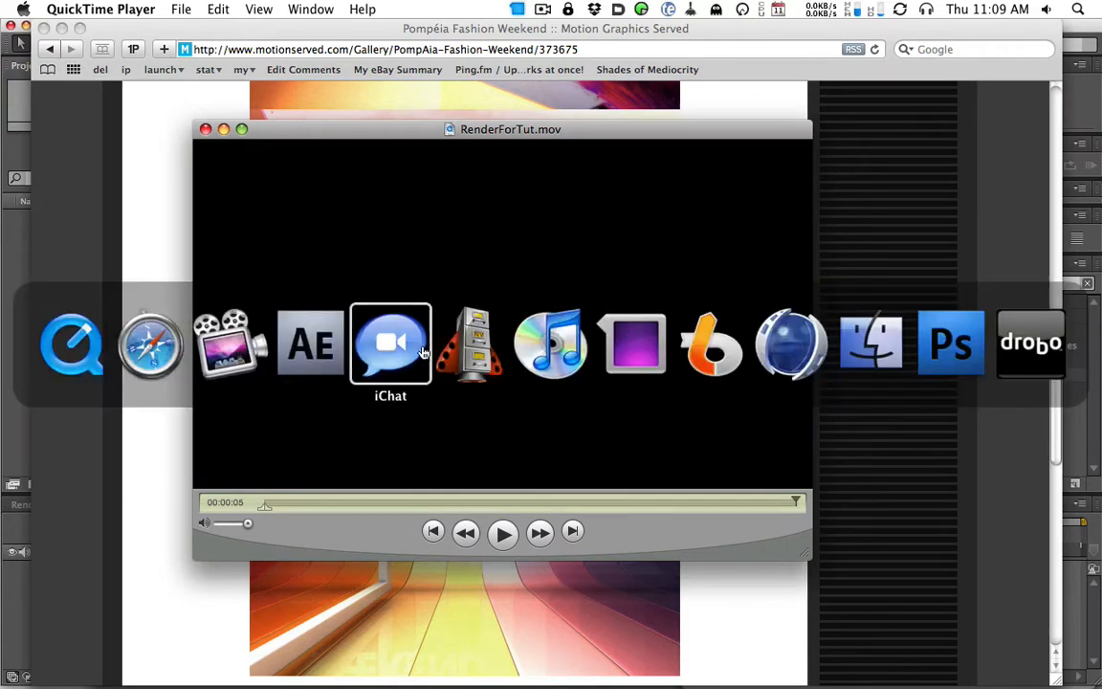
pyautogui.click(771, 365)
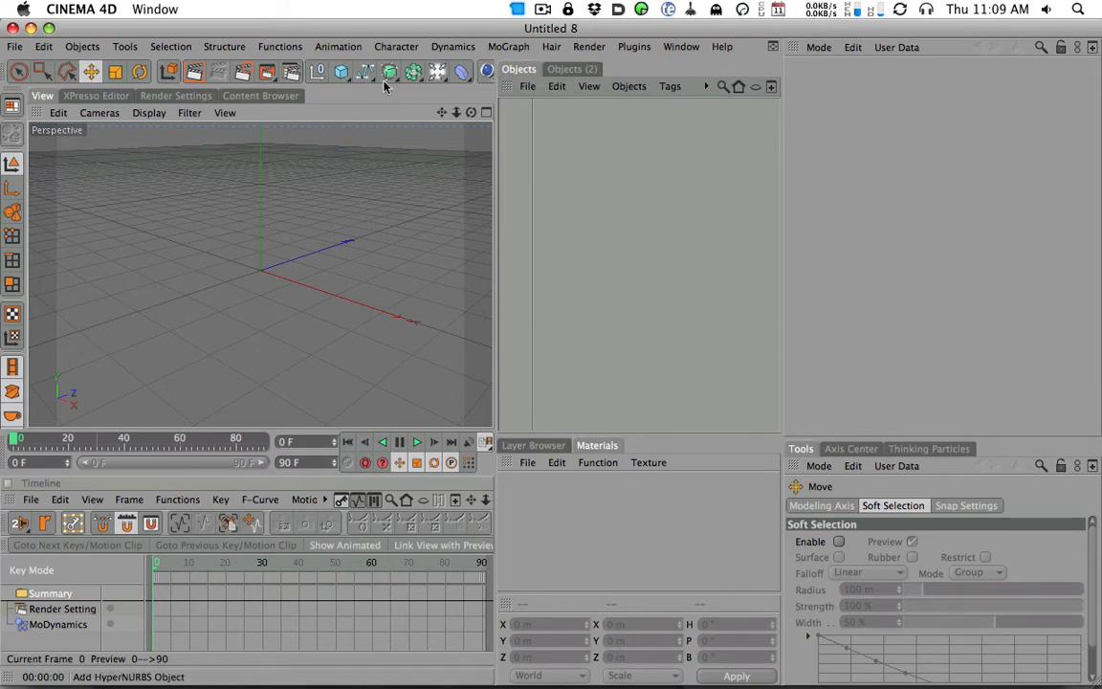
pyautogui.moveTo(368, 76); pyautogui.dragTo(490, 107)
pyautogui.keyDown('alt'); pyautogui.moveTo(419, 184); pyautogui.dragTo(484, 142); pyautogui.keyUp('alt')
pyautogui.doubleClick(820, 136)
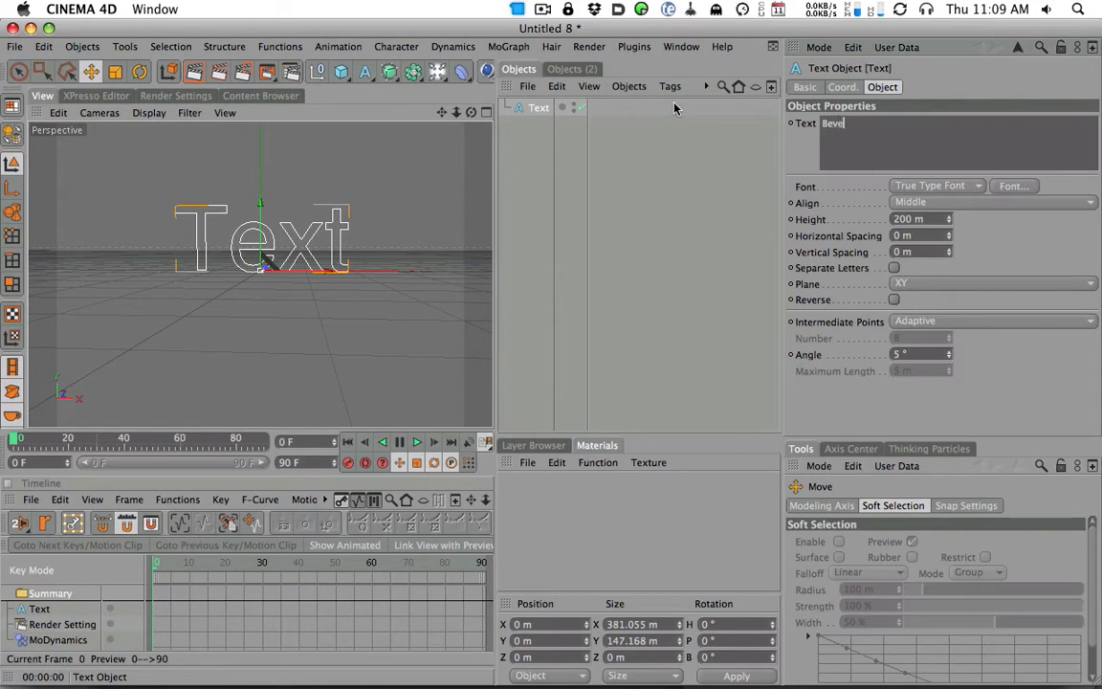
pyautogui.click(526, 224)
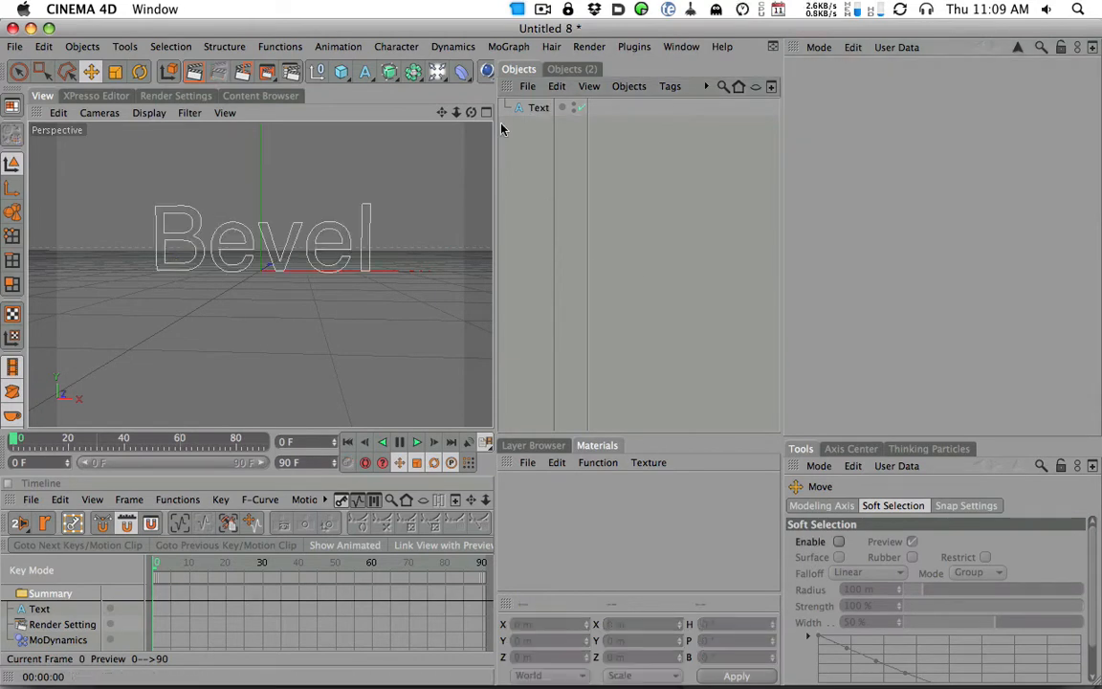
# Step: Change the Bevel text's font to Gotham with the Bold typeface
pyautogui.click(523, 111)
pyautogui.click(1015, 187)
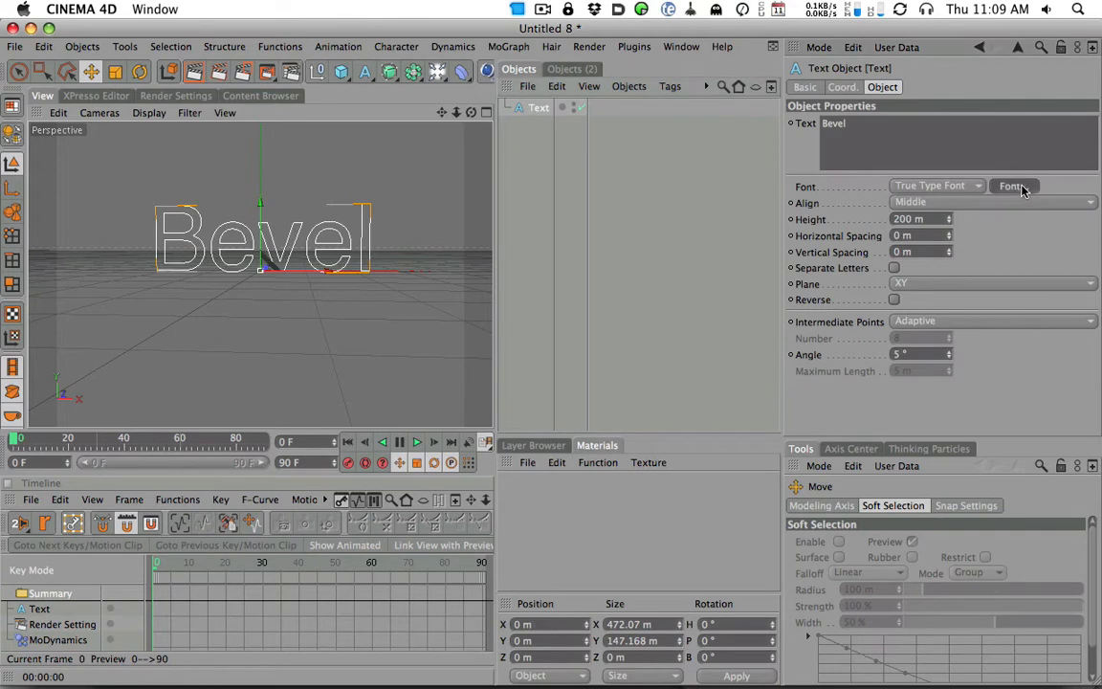
pyautogui.moveTo(580, 142); pyautogui.dragTo(646, 171)
pyautogui.click(564, 243)
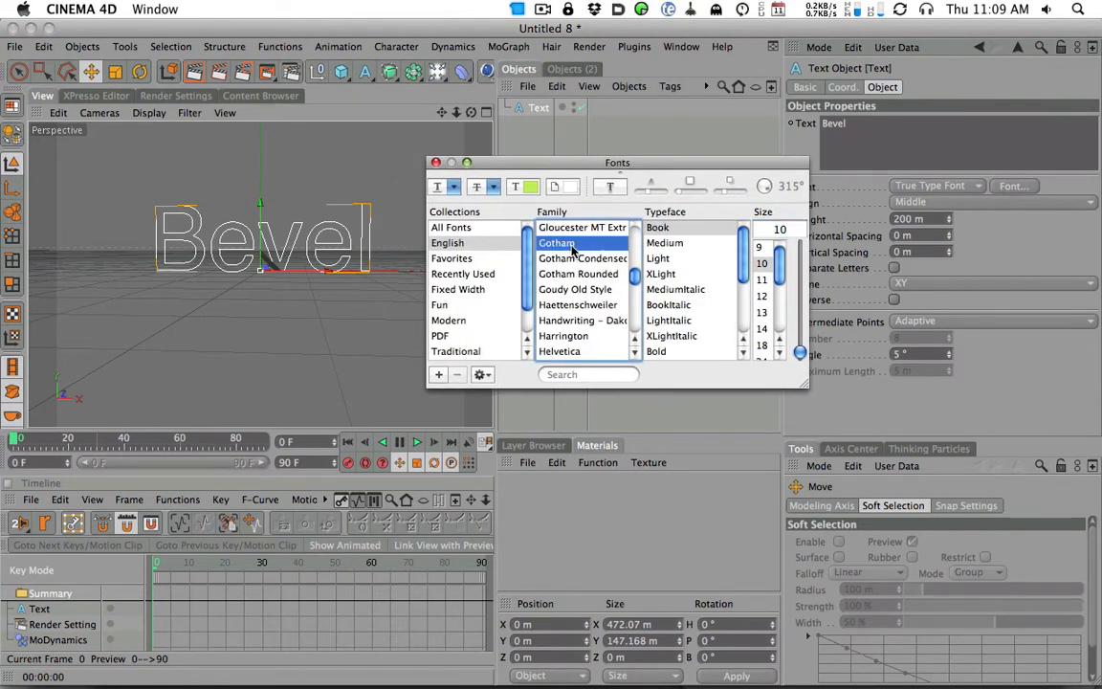
pyautogui.click(694, 351)
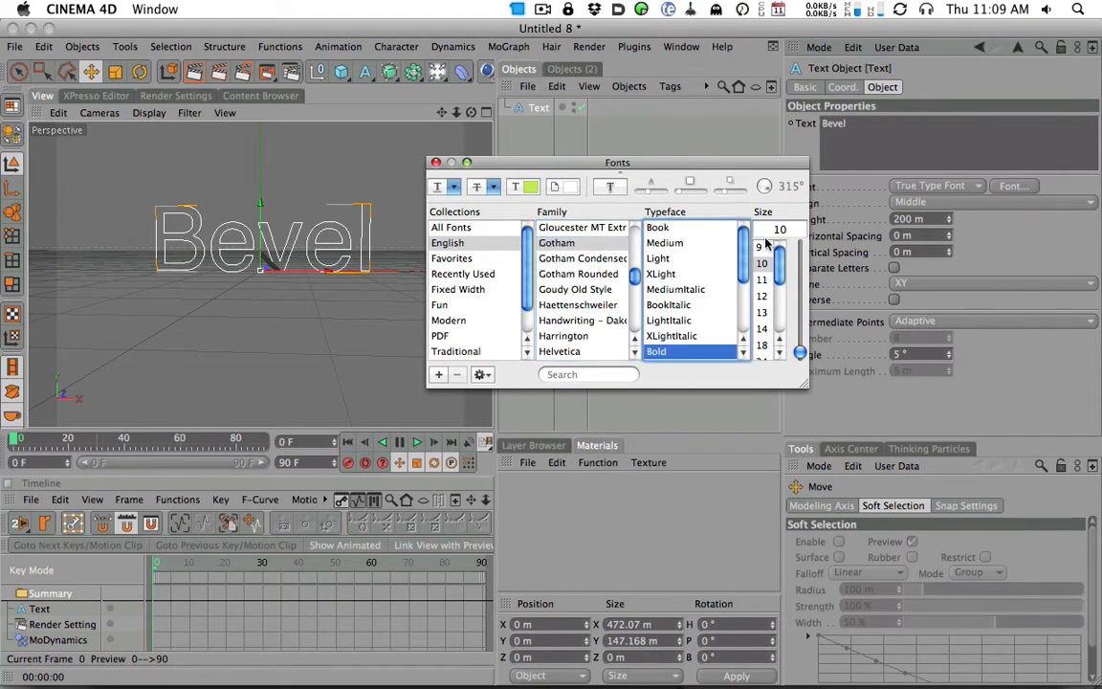
pyautogui.click(436, 163)
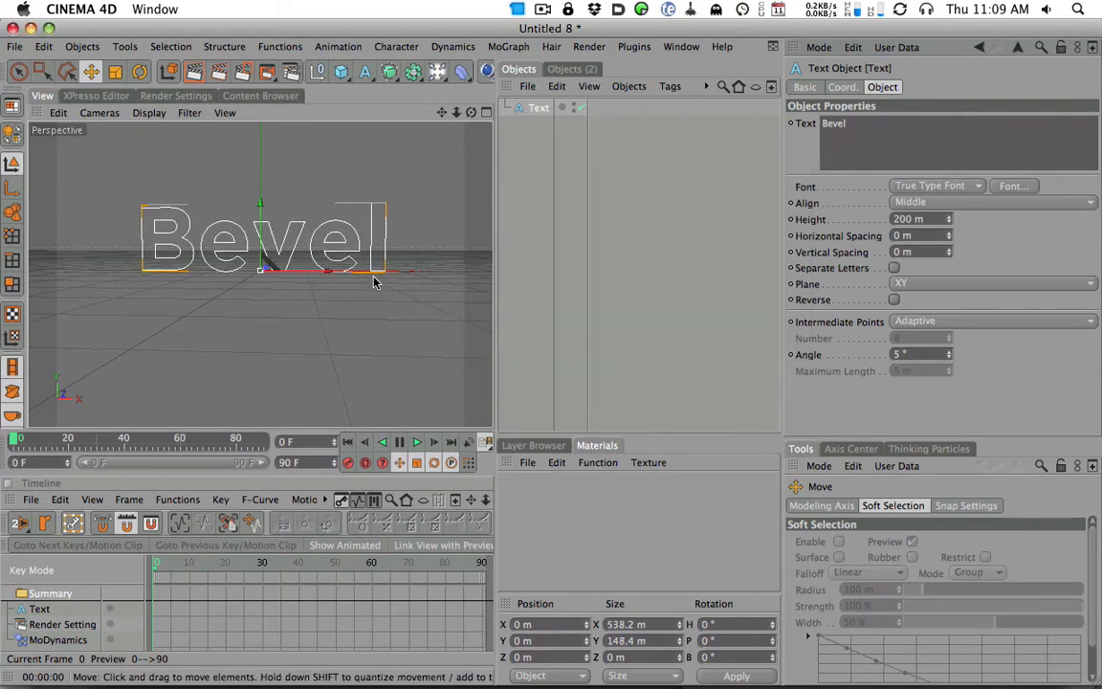
# Step: Set the Bevel text's horizontal spacing to -6 m
pyautogui.keyDown('alt'); pyautogui.moveTo(359, 285); pyautogui.dragTo(444, 256, button='right'); pyautogui.keyUp('alt')
pyautogui.keyDown('alt'); pyautogui.moveTo(411, 263); pyautogui.dragTo(414, 280, button='middle'); pyautogui.keyUp('alt')
pyautogui.moveTo(948, 239); pyautogui.dragTo(945, 249)
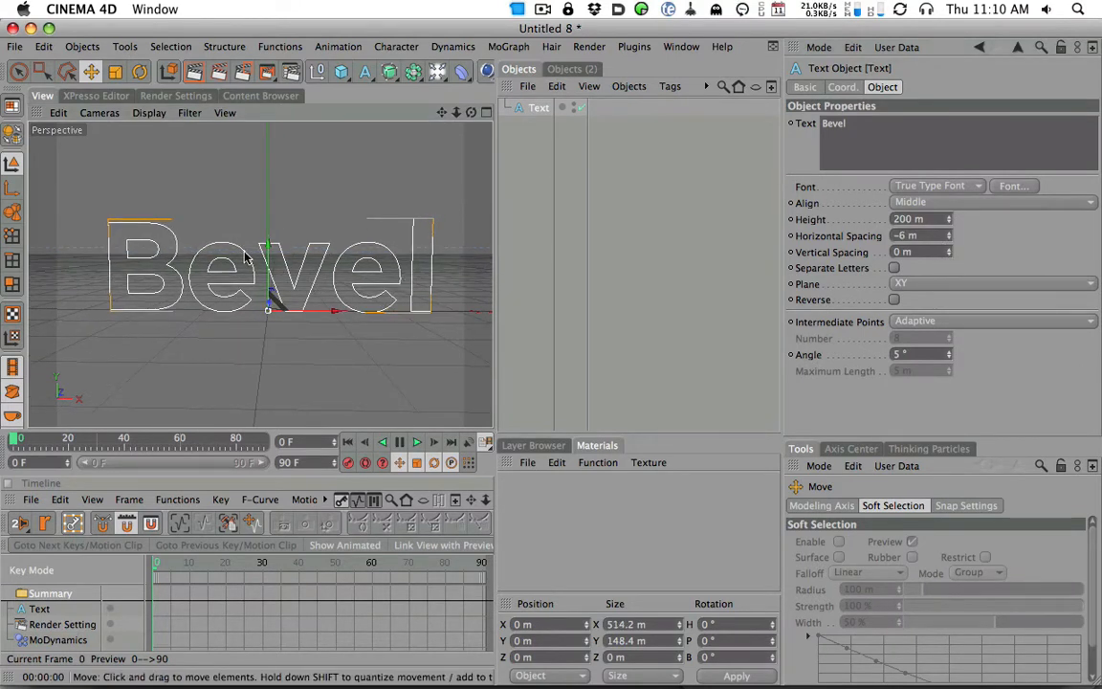
# Step: Show the Front view at full size and leave empty space above the Bevel text for drawing
pyautogui.keyDown('alt'); pyautogui.moveTo(418, 307); pyautogui.dragTo(410, 235); pyautogui.keyUp('alt')
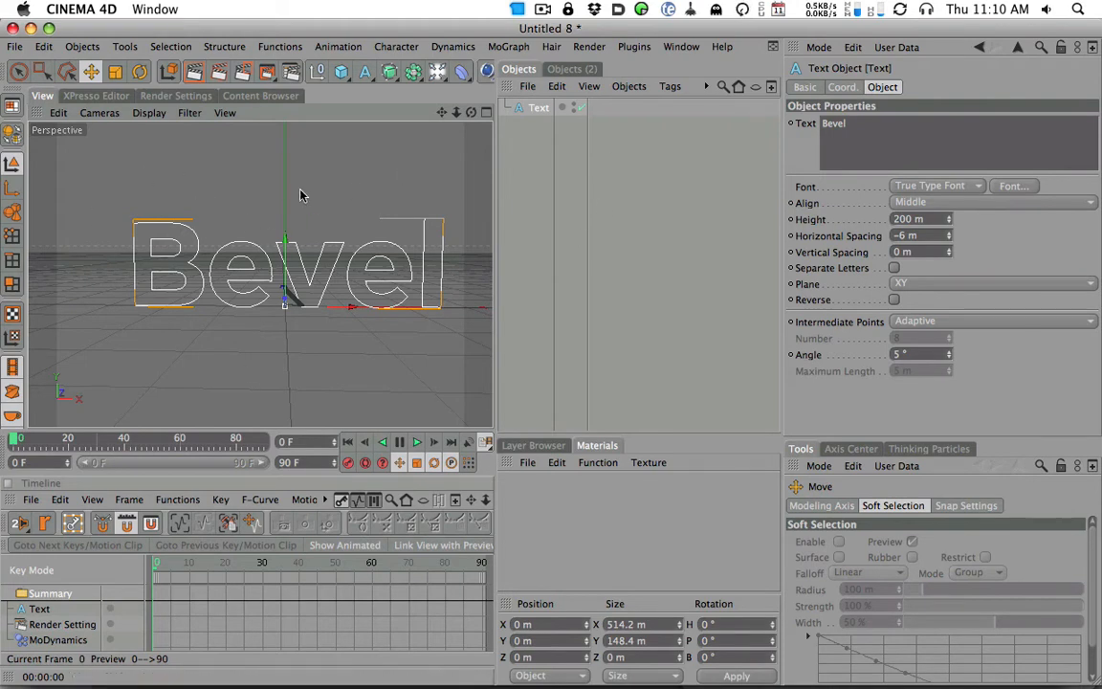
pyautogui.keyDown('alt'); pyautogui.moveTo(381, 165); pyautogui.dragTo(347, 194, button='right'); pyautogui.keyUp('alt')
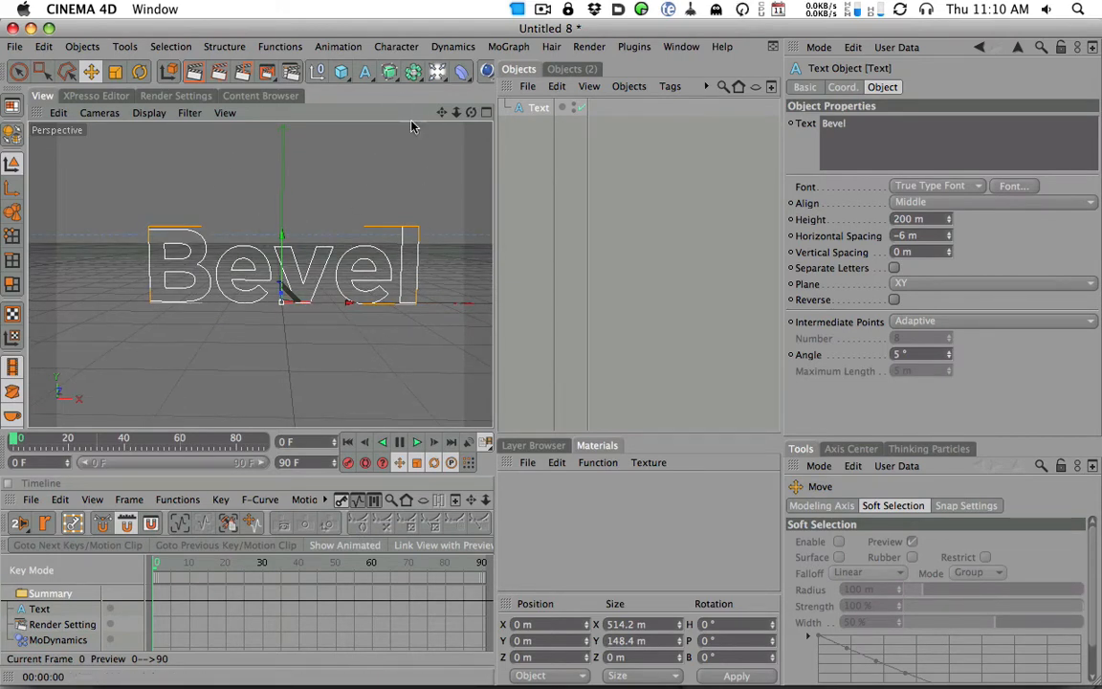
pyautogui.keyDown('alt'); pyautogui.moveTo(376, 155); pyautogui.dragTo(363, 220, button='right'); pyautogui.keyUp('alt')
pyautogui.click(486, 113)
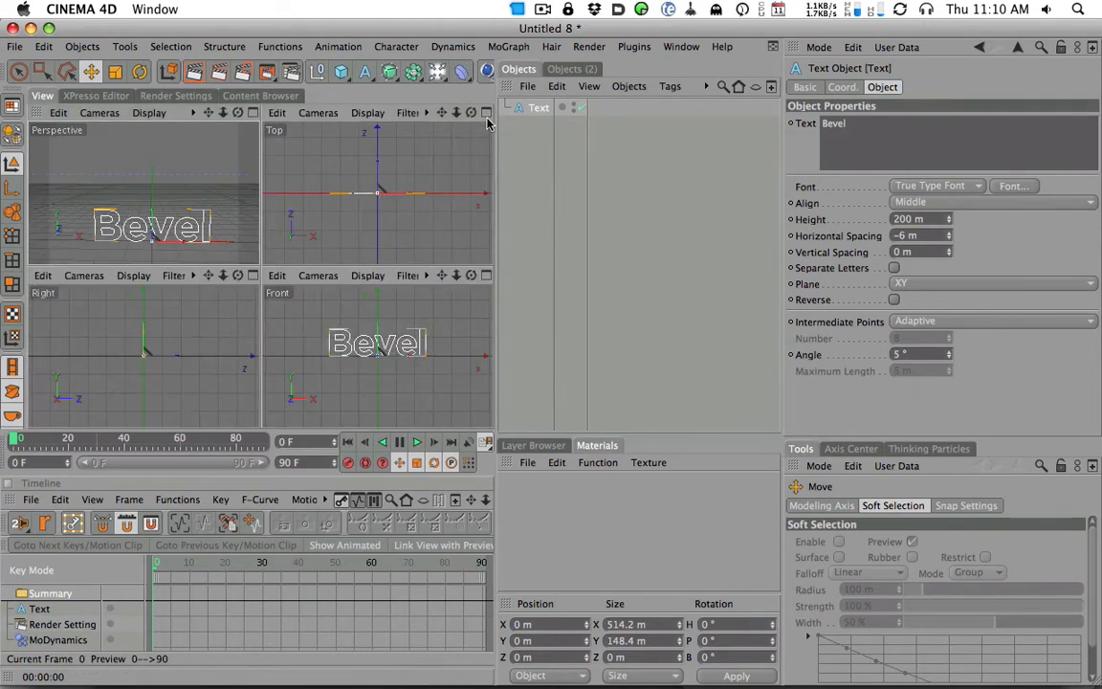
pyautogui.click(486, 275)
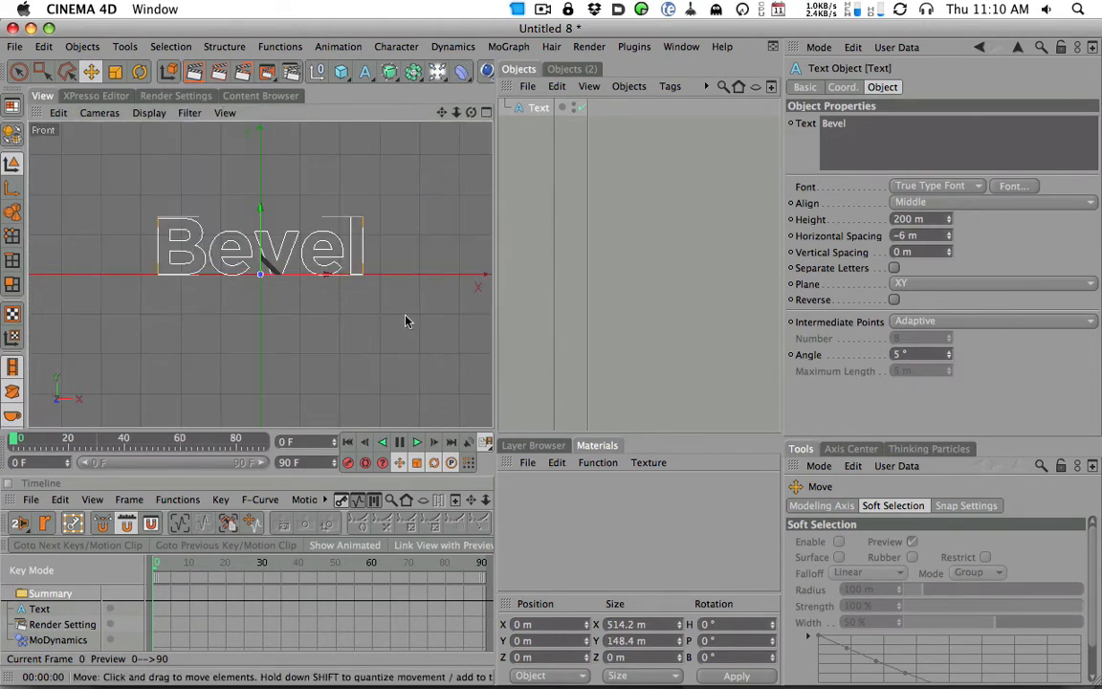
pyautogui.keyDown('alt'); pyautogui.moveTo(407, 228); pyautogui.dragTo(411, 270, button='middle'); pyautogui.keyUp('alt')
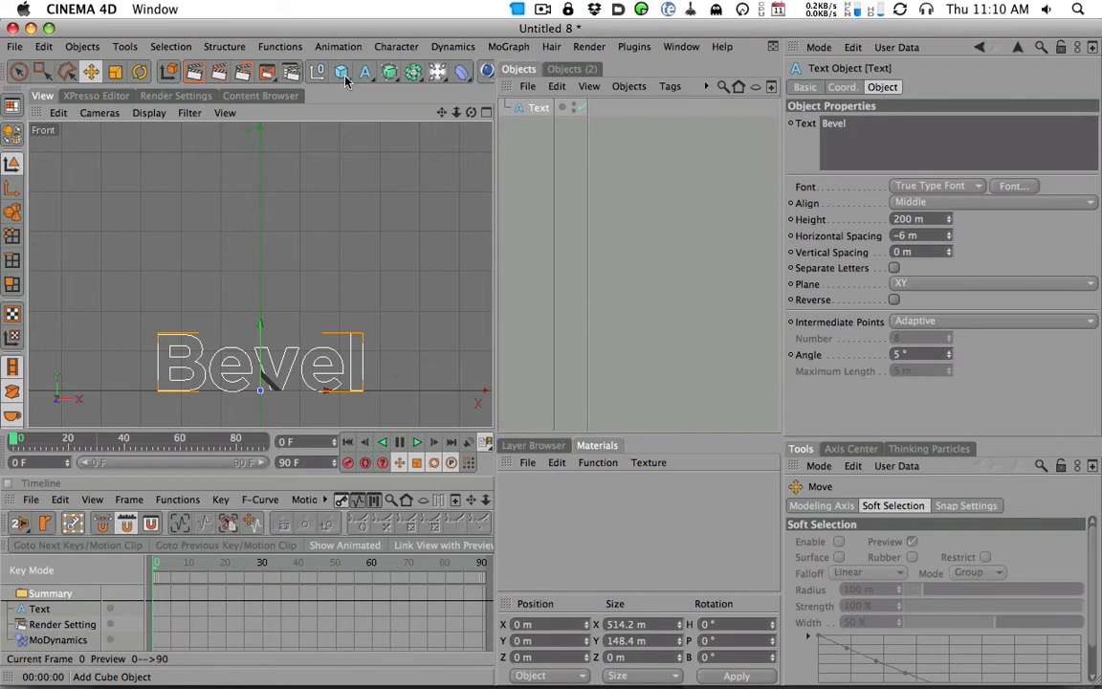
pyautogui.click(365, 72)
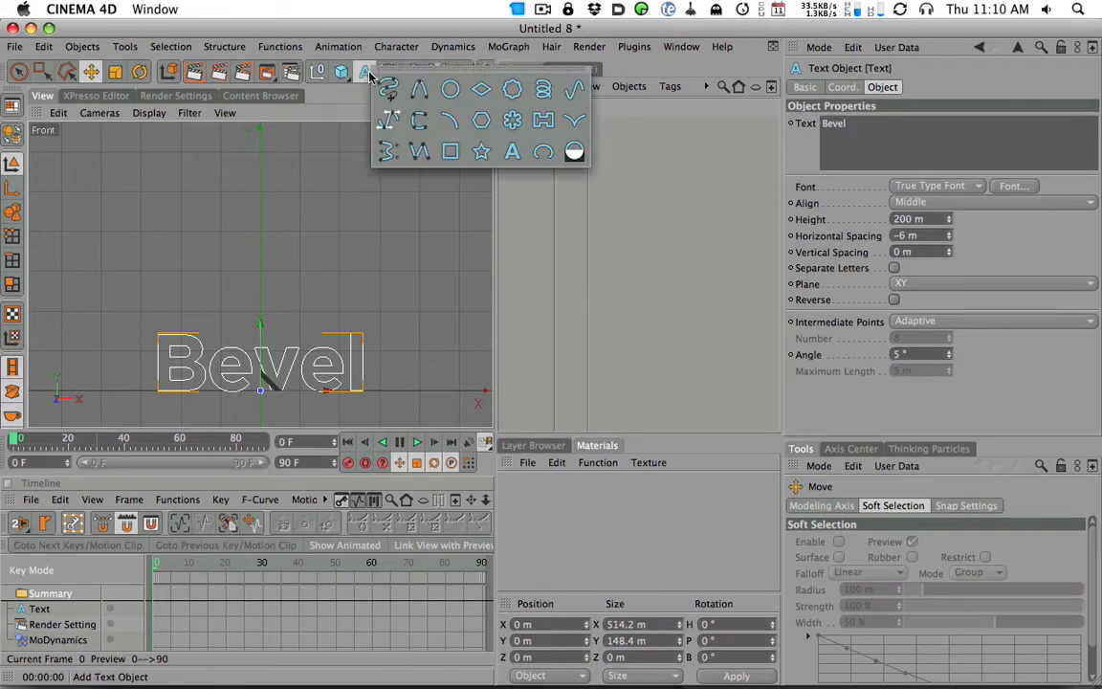
pyautogui.click(387, 120)
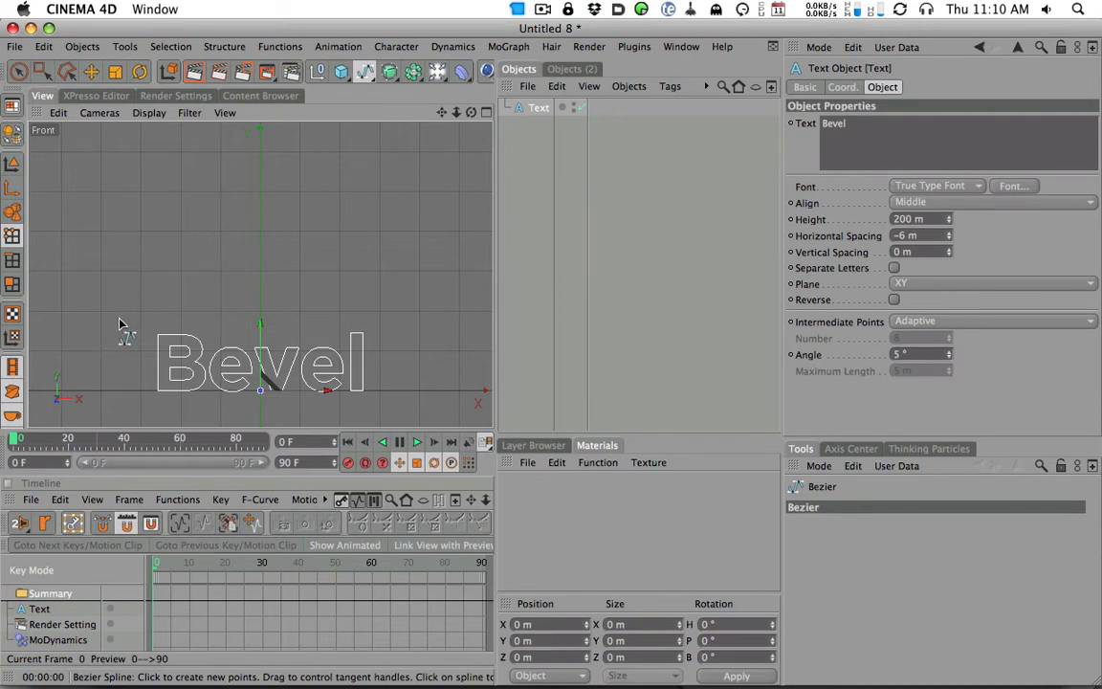
pyautogui.moveTo(119, 326); pyautogui.dragTo(158, 308)
pyautogui.moveTo(292, 297); pyautogui.dragTo(306, 313)
pyautogui.moveTo(377, 264)
pyautogui.mouseDown()
pyautogui.moveTo(394, 263)
pyautogui.moveTo(379, 256)
pyautogui.mouseUp()
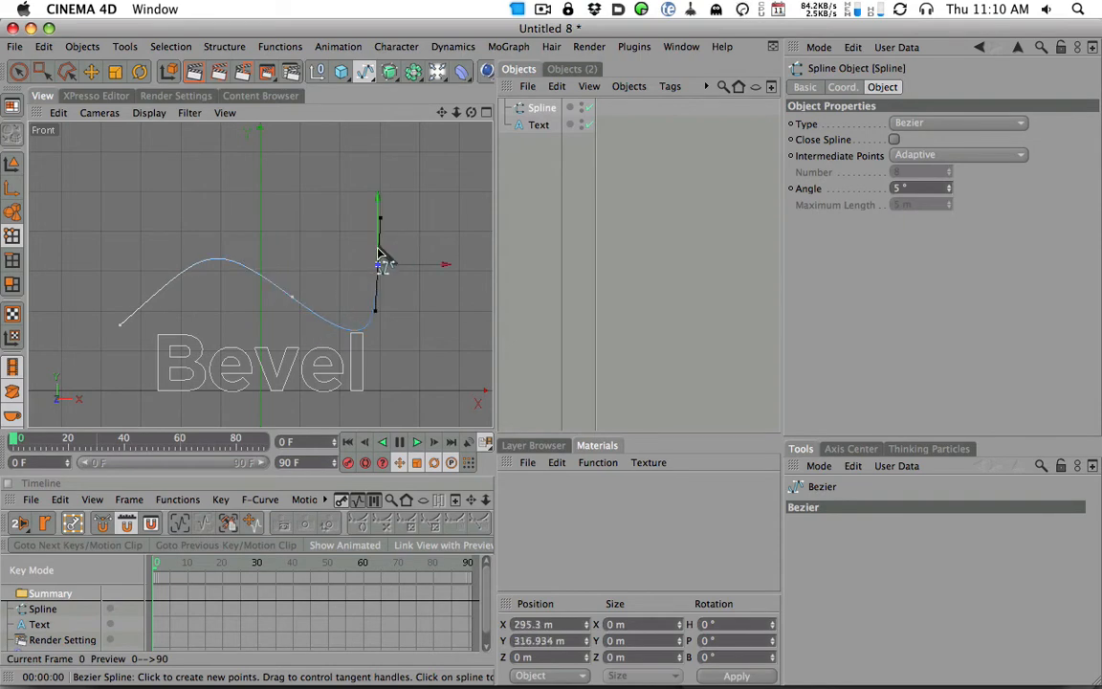
pyautogui.press('super+z')
pyautogui.press('super+z')
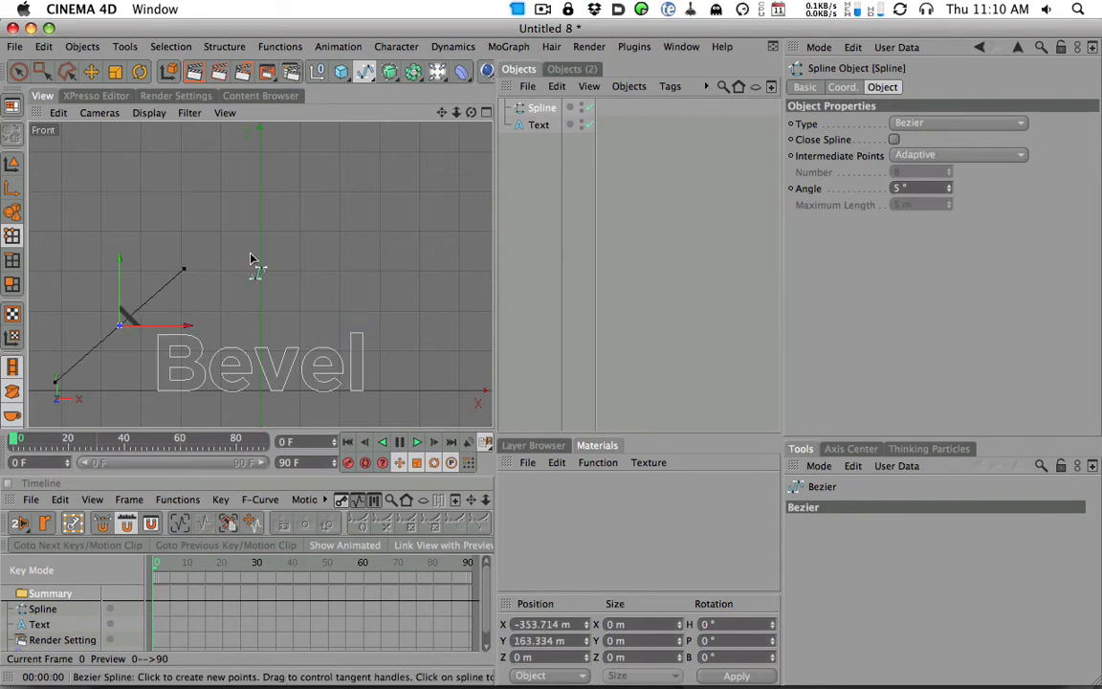
pyautogui.moveTo(217, 263); pyautogui.dragTo(237, 283)
pyautogui.press('super+z')
pyautogui.press('super+z')
pyautogui.press('e')
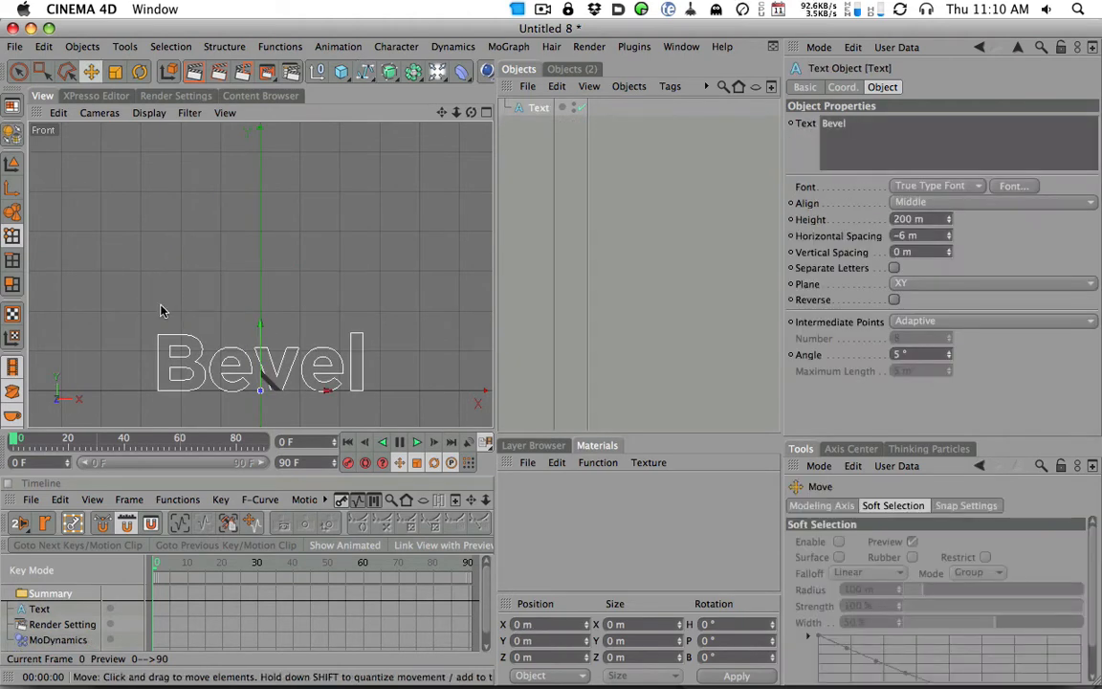
# Step: Draw a wavy five-point Bezier spline above the Bevel text, wider than the word and rising at its right end
pyautogui.click(364, 72)
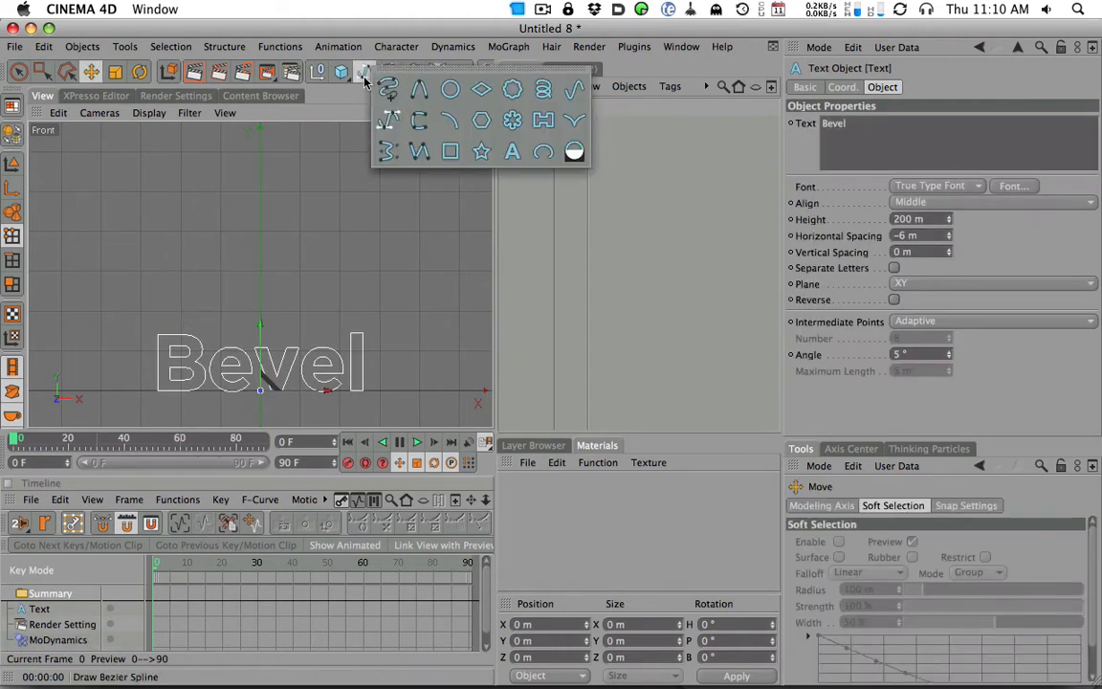
pyautogui.click(394, 120)
pyautogui.moveTo(123, 319)
pyautogui.mouseDown()
pyautogui.moveTo(180, 288)
pyautogui.moveTo(236, 286)
pyautogui.mouseUp()
pyautogui.moveTo(306, 258); pyautogui.dragTo(321, 247)
pyautogui.moveTo(387, 281); pyautogui.dragTo(401, 304)
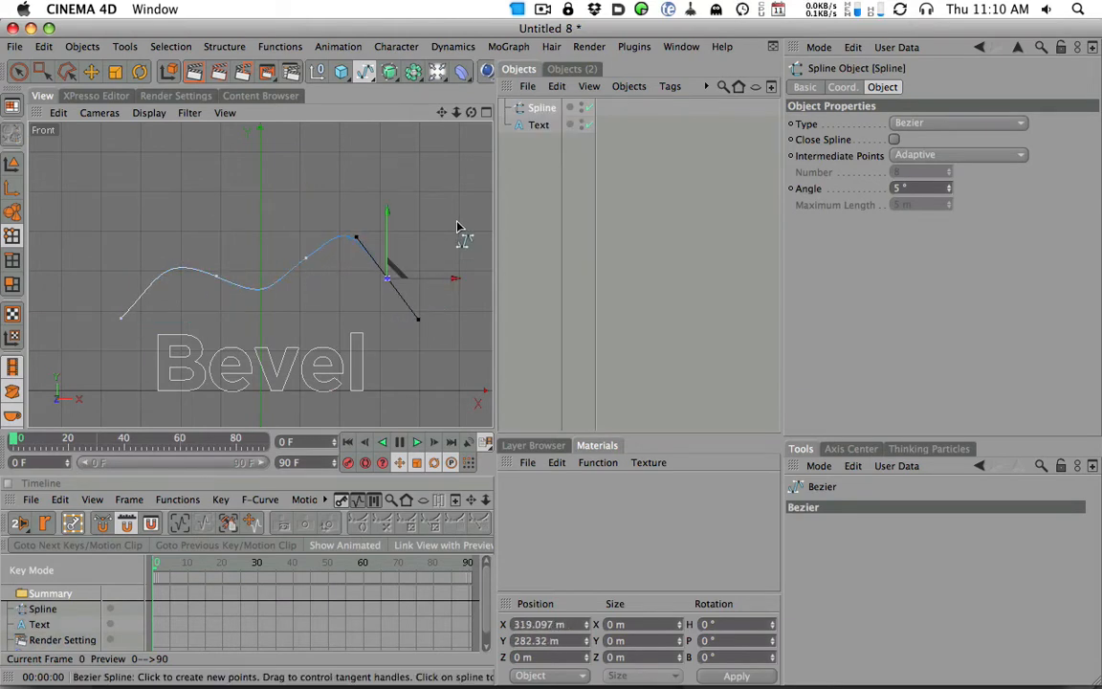
pyautogui.click(449, 186)
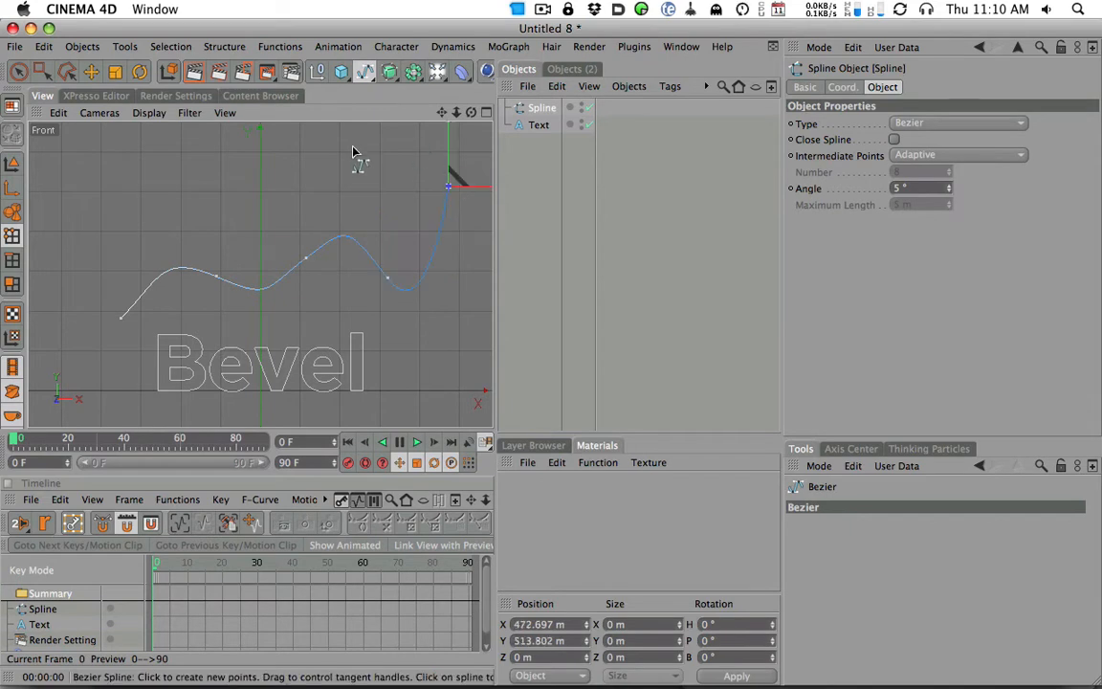
# Step: Add two corner points high above the wavy line and close the spline at its starting point
pyautogui.scroll(-1, 337, 195)
pyautogui.keyDown('alt'); pyautogui.moveTo(352, 136); pyautogui.dragTo(354, 195, button='middle'); pyautogui.keyUp('alt')
pyautogui.scroll(-1, 354, 195)
pyautogui.click(415, 130)
pyautogui.click(96, 142)
pyautogui.click(132, 371)
pyautogui.press('e')
# Step: Move the whole closed spline down to about Y -124 m so its wavy edge reaches the Bevel text
pyautogui.click(544, 119)
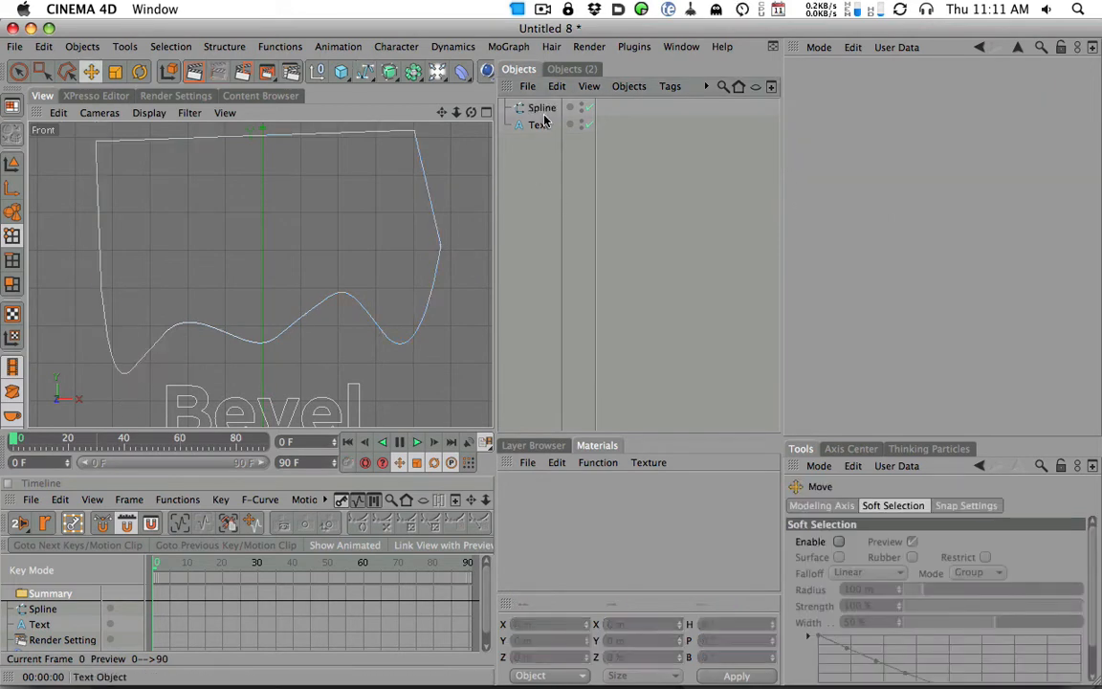
pyautogui.click(541, 108)
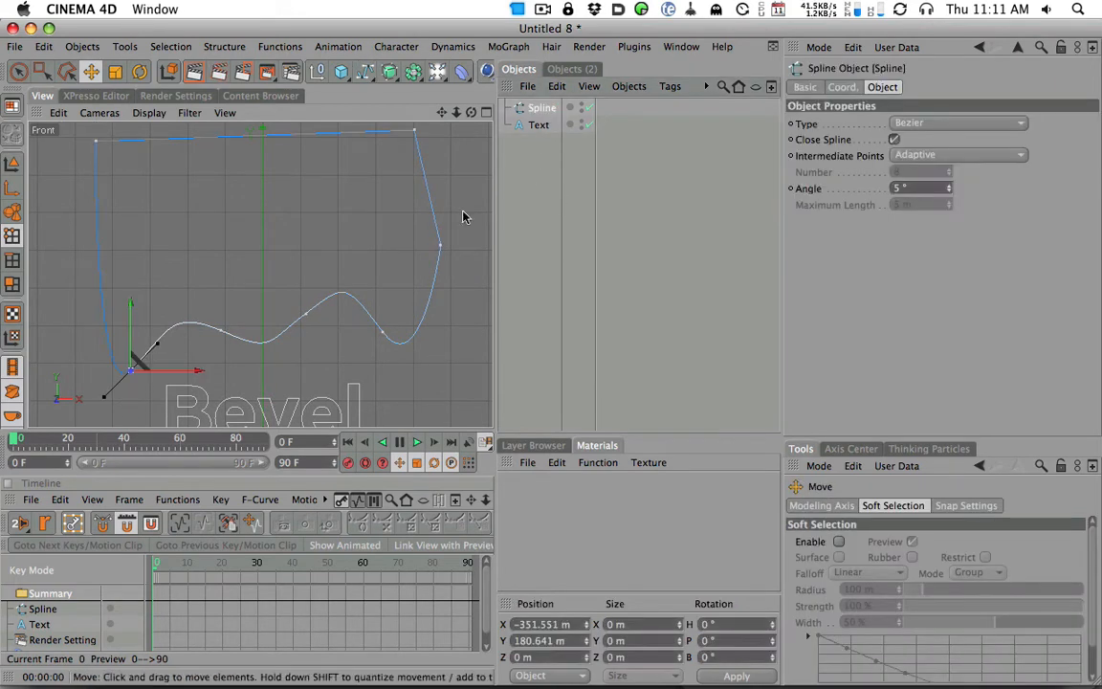
pyautogui.click(12, 164)
pyautogui.moveTo(263, 378); pyautogui.dragTo(263, 401)
pyautogui.keyDown('alt'); pyautogui.moveTo(298, 396); pyautogui.dragTo(292, 267, button='middle'); pyautogui.keyUp('alt')
pyautogui.moveTo(276, 237)
pyautogui.mouseDown()
pyautogui.moveTo(272, 275)
pyautogui.moveTo(273, 231)
pyautogui.mouseUp()
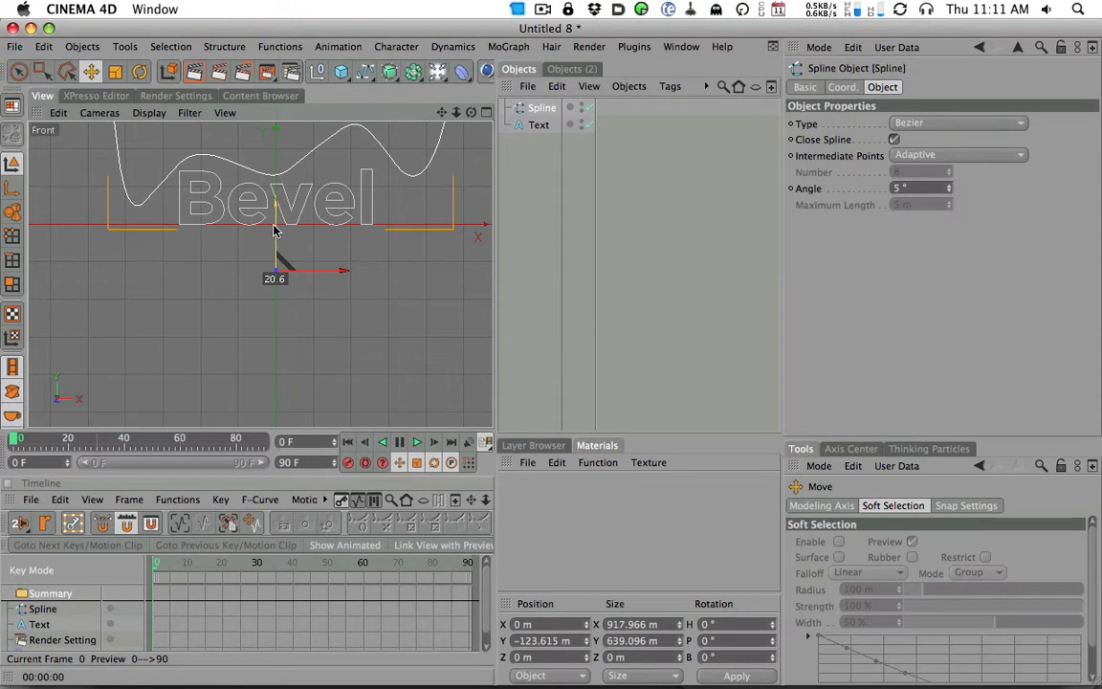
# Step: Scale the closed cutting spline horizontally to a width of about 756 m
pyautogui.scroll(-1, 280, 254)
pyautogui.keyDown('alt'); pyautogui.moveTo(281, 254); pyautogui.dragTo(317, 250, button='middle'); pyautogui.keyUp('alt')
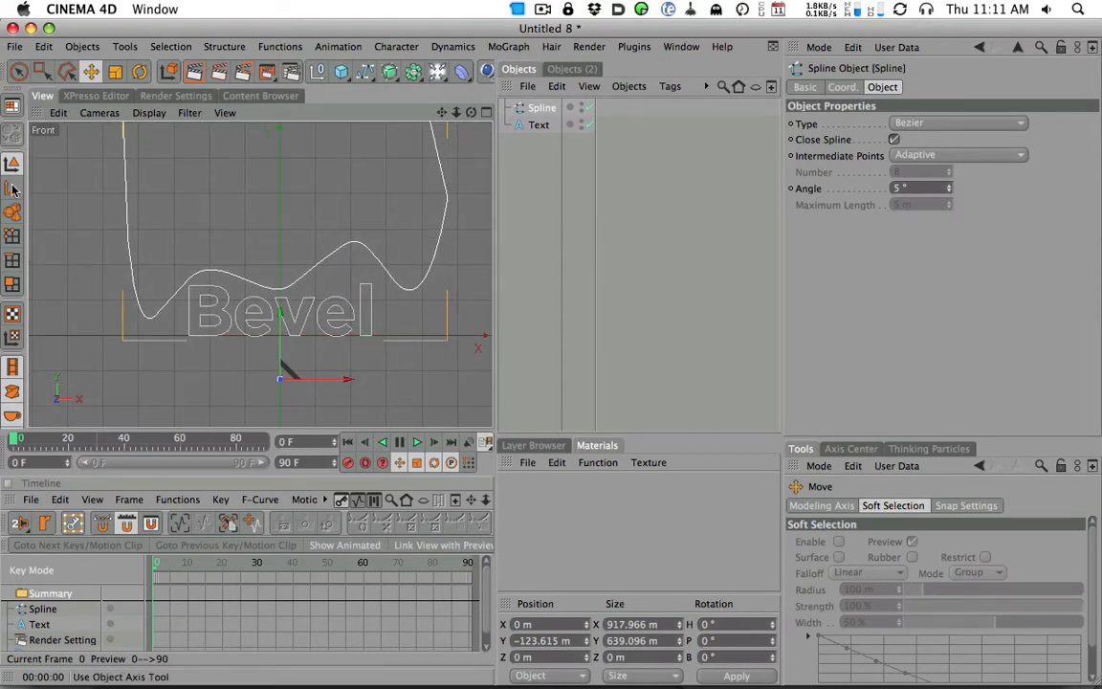
pyautogui.press('t')
pyautogui.moveTo(352, 385); pyautogui.dragTo(212, 396)
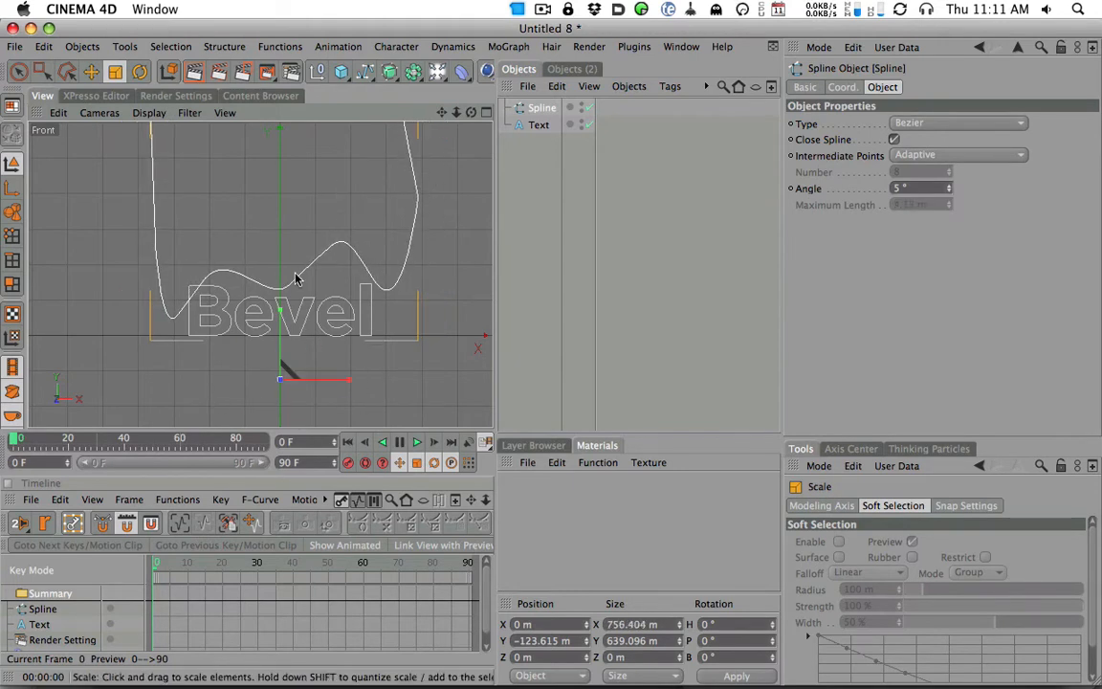
# Step: Move the cutting spline down to about Y -393 m, below the Bevel text, and record its keyframe at frame 0
pyautogui.press('e')
pyautogui.moveTo(251, 302); pyautogui.dragTo(279, 371)
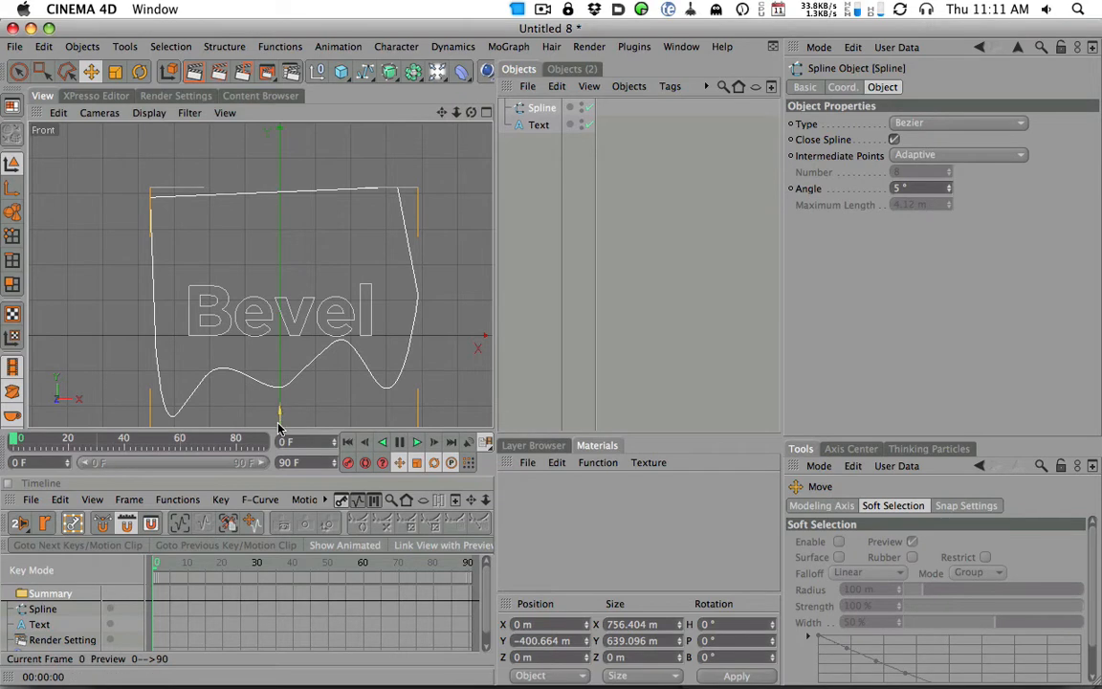
pyautogui.moveTo(278, 418); pyautogui.dragTo(279, 418)
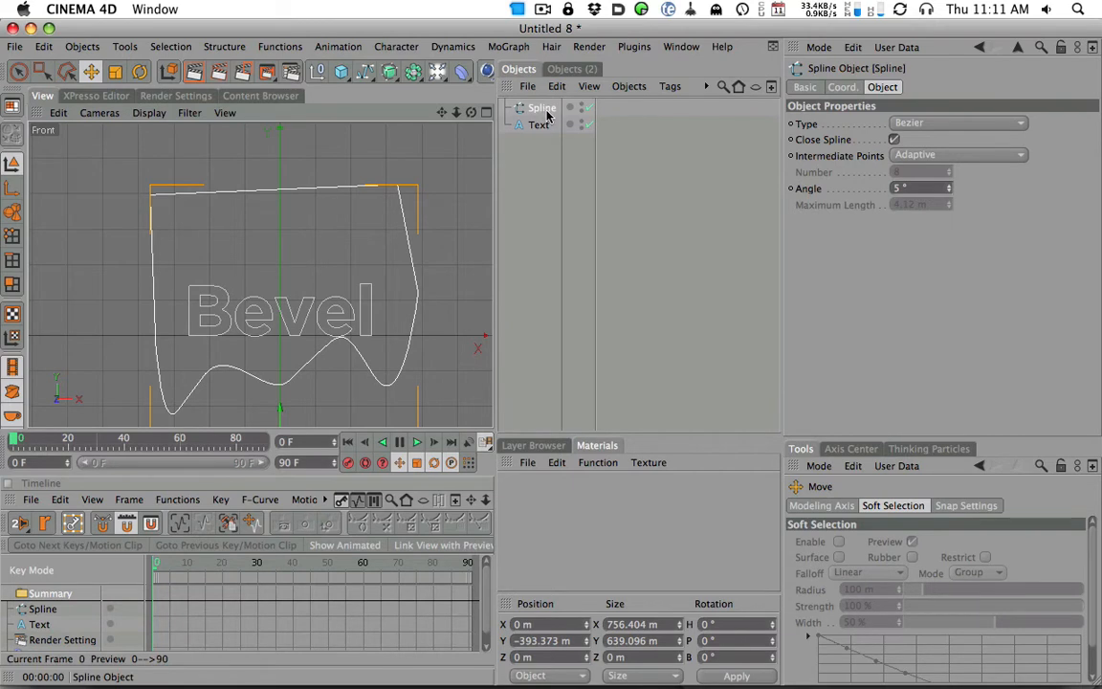
pyautogui.click(349, 466)
# Step: At frame 42, raise the spline to about Y -73 m, record a position keyframe and play the animation
pyautogui.moveTo(16, 439); pyautogui.dragTo(138, 439)
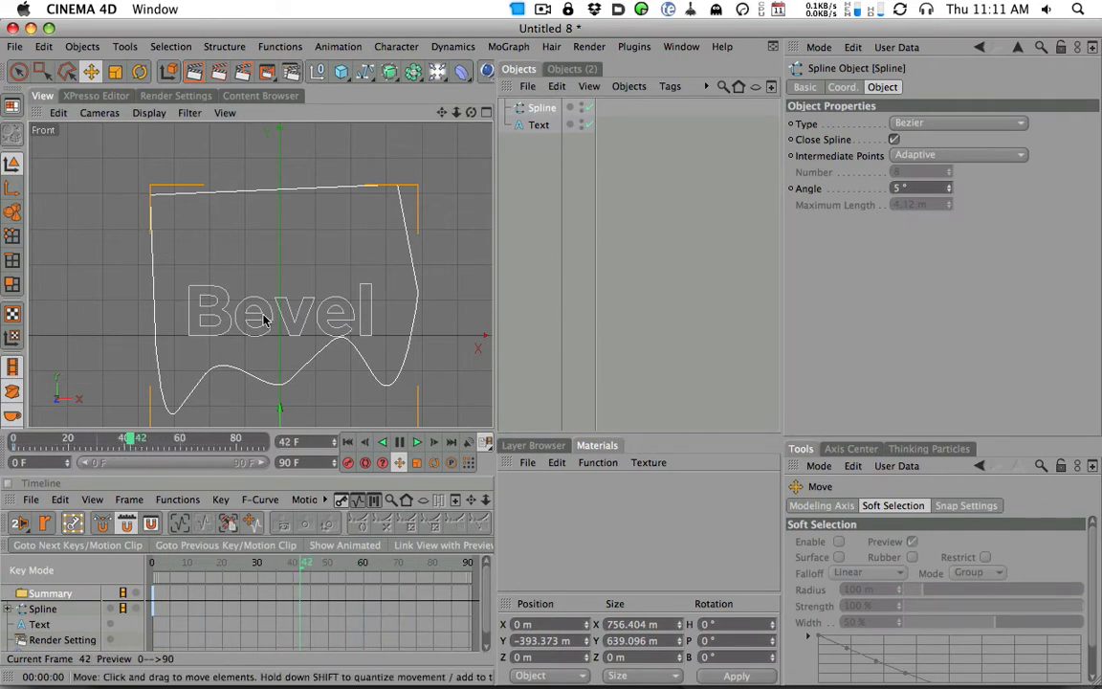
pyautogui.moveTo(277, 410); pyautogui.dragTo(281, 379)
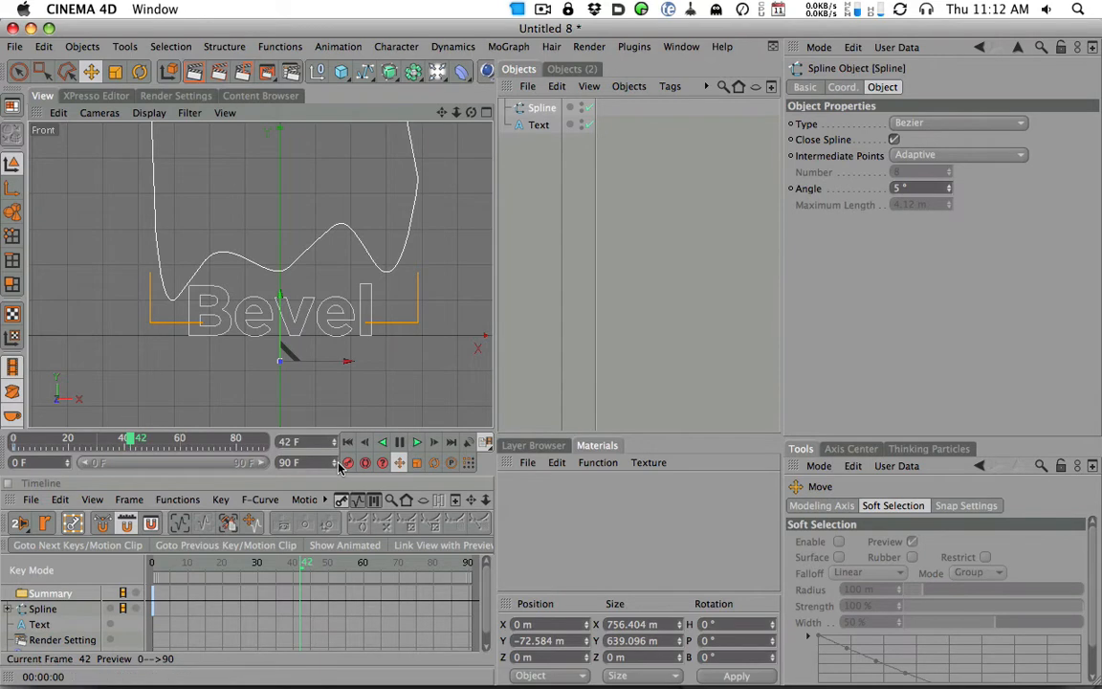
pyautogui.click(347, 462)
pyautogui.click(417, 442)
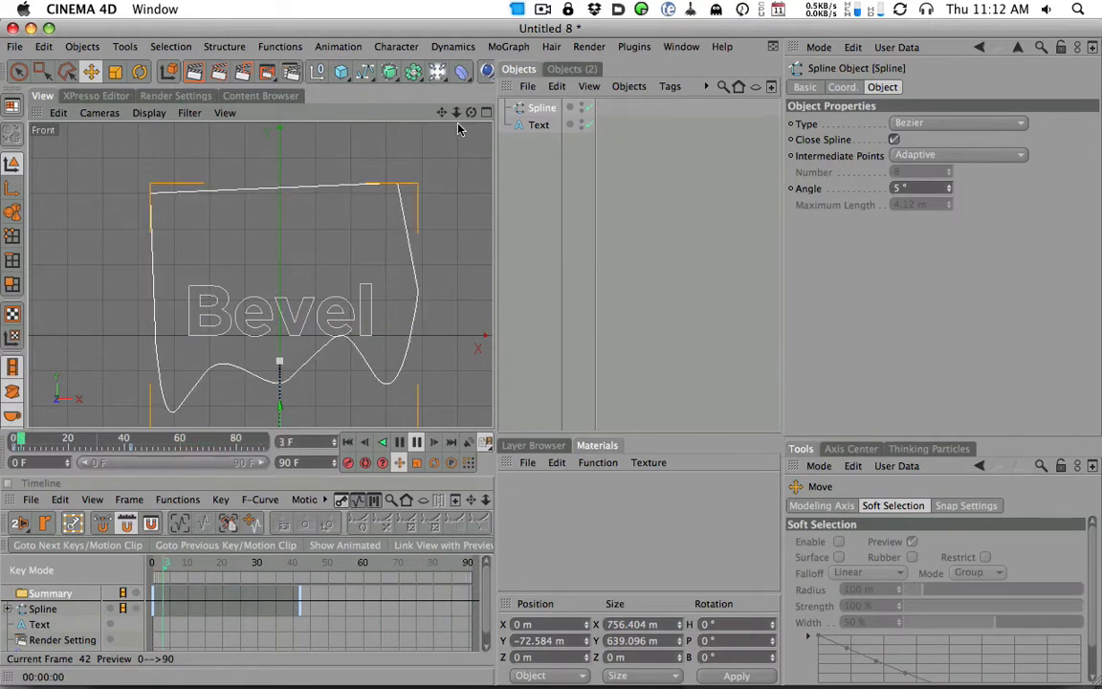
pyautogui.click(417, 442)
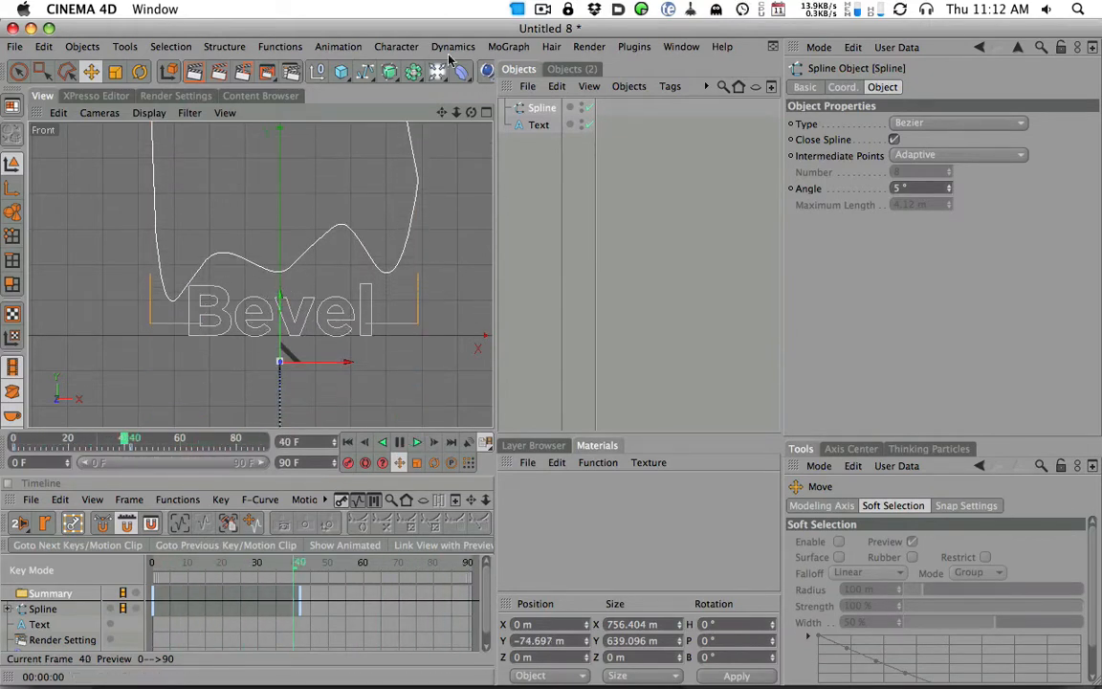
# Step: Add a MoGraph Spline Mask and make both the Spline and the Text its children
pyautogui.click(507, 47)
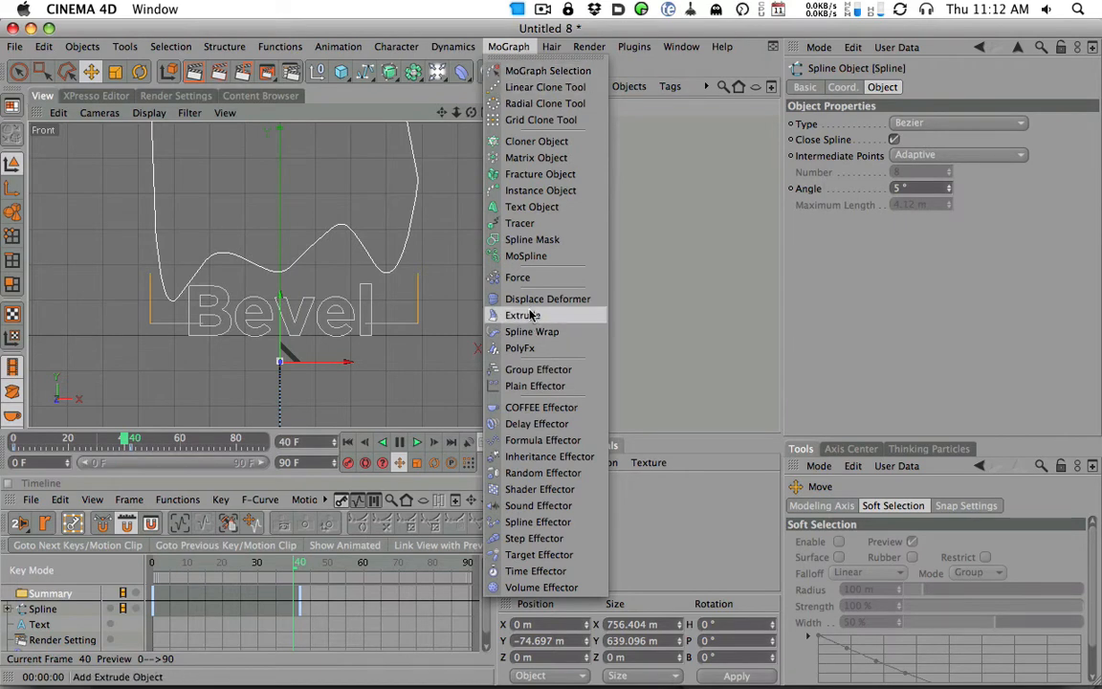
pyautogui.click(532, 239)
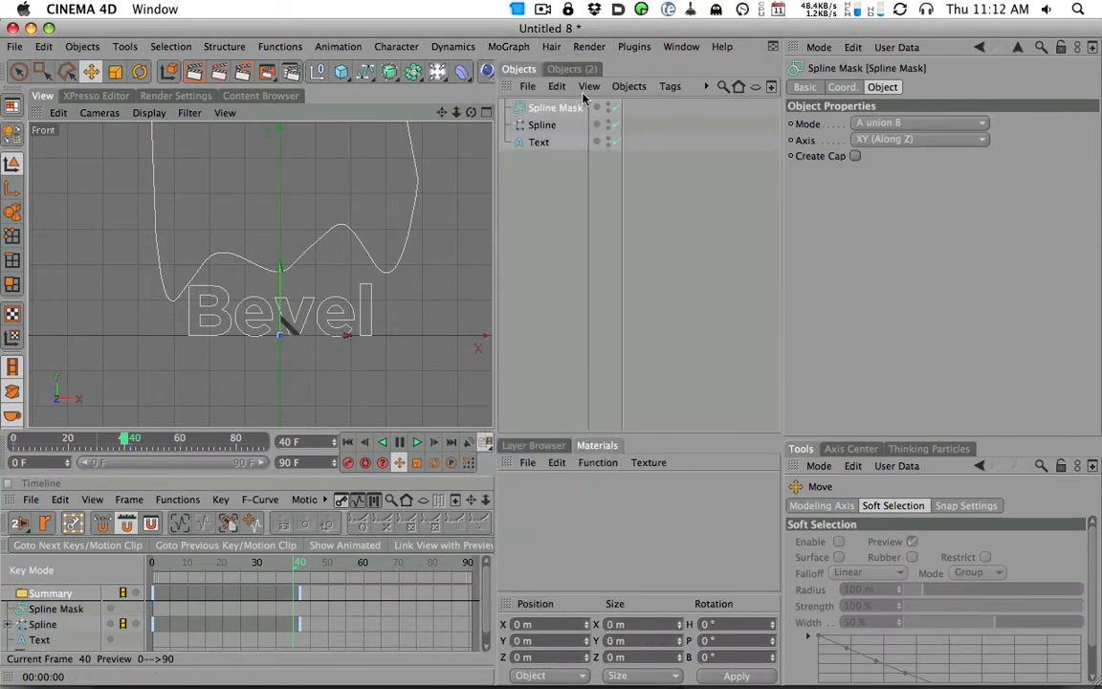
pyautogui.click(887, 125)
pyautogui.click(892, 124)
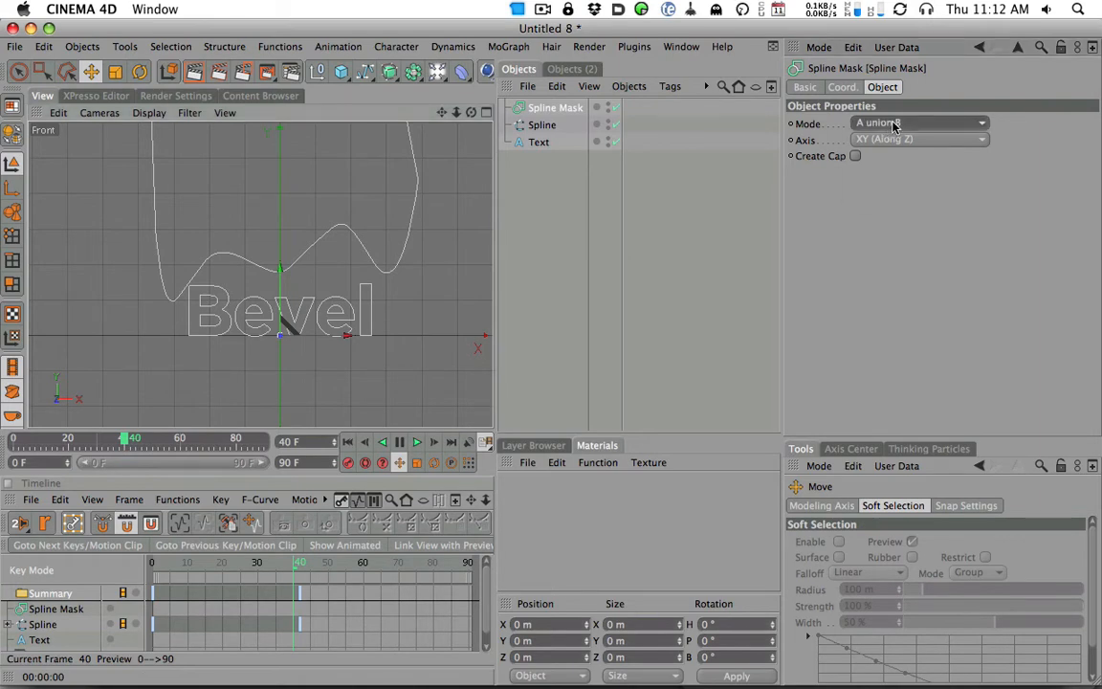
pyautogui.click(895, 125)
pyautogui.moveTo(561, 169); pyautogui.dragTo(556, 113)
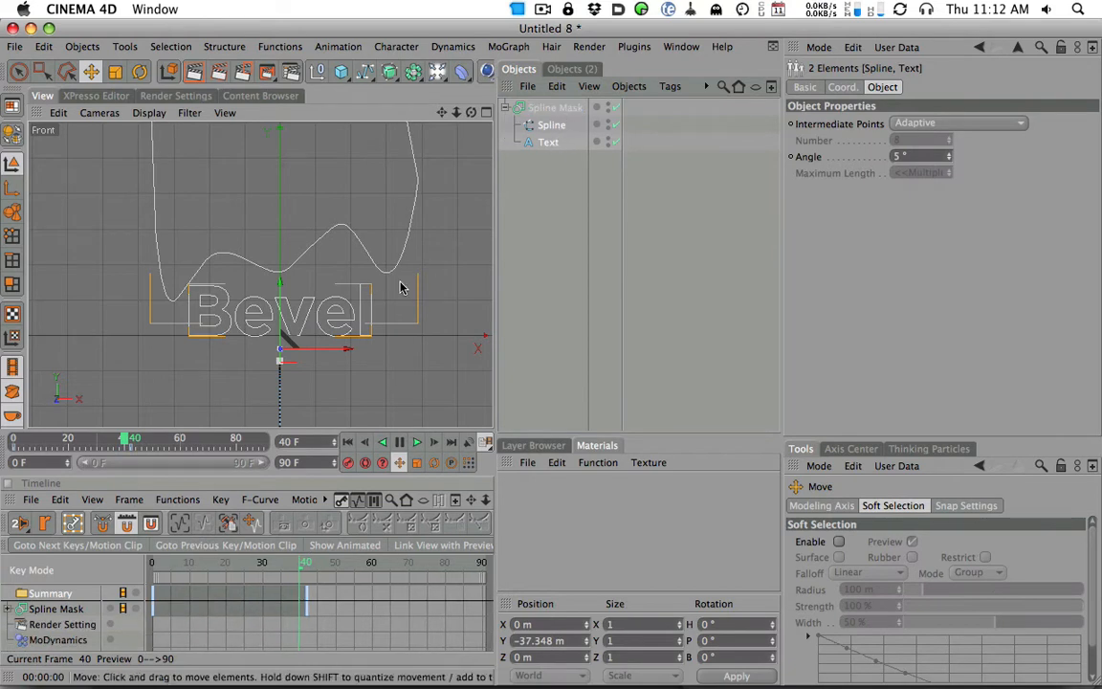
# Step: Set the Spline Mask mode to A subtract B, place Text above Spline inside it, and play the animation
pyautogui.moveTo(124, 439); pyautogui.dragTo(76, 439)
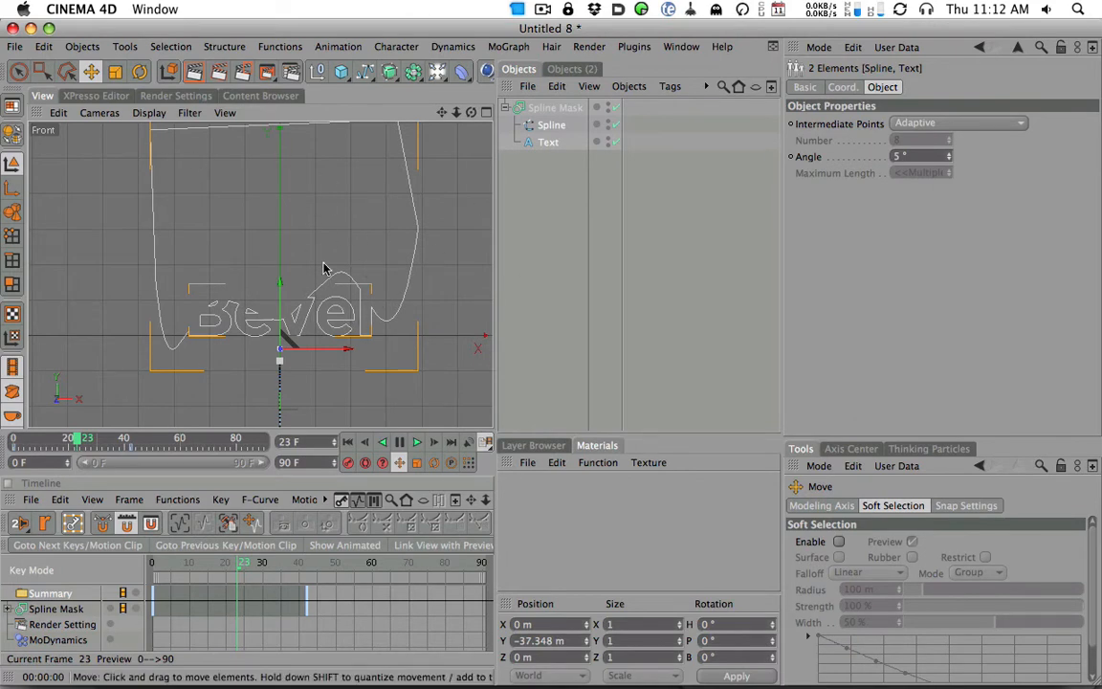
pyautogui.click(555, 108)
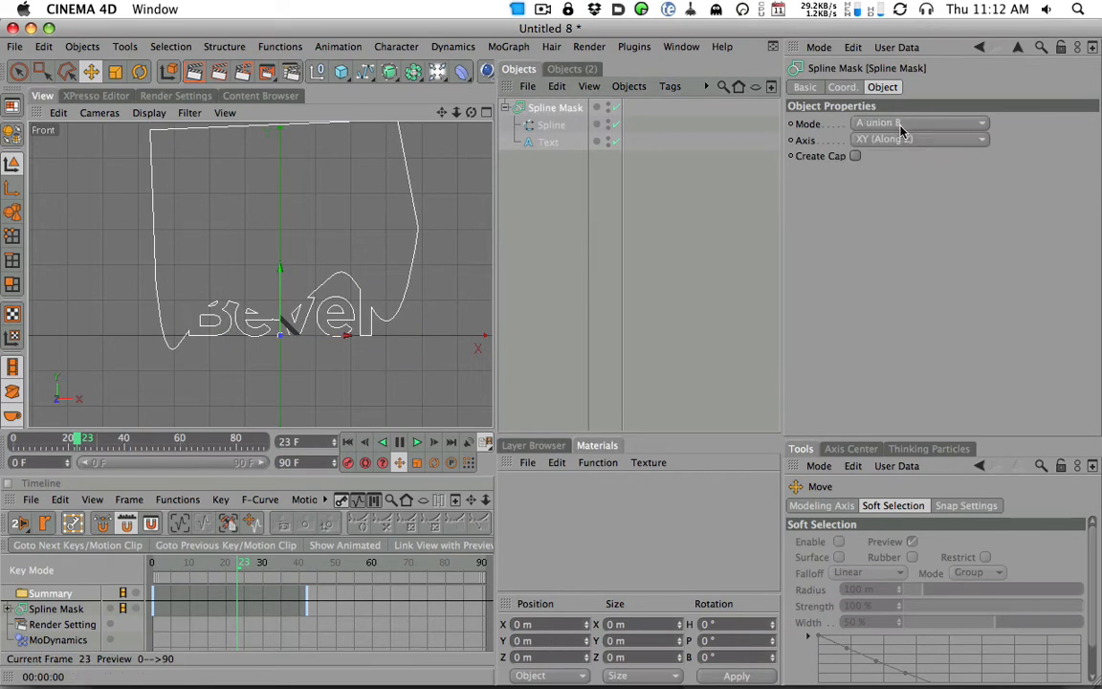
pyautogui.click(913, 123)
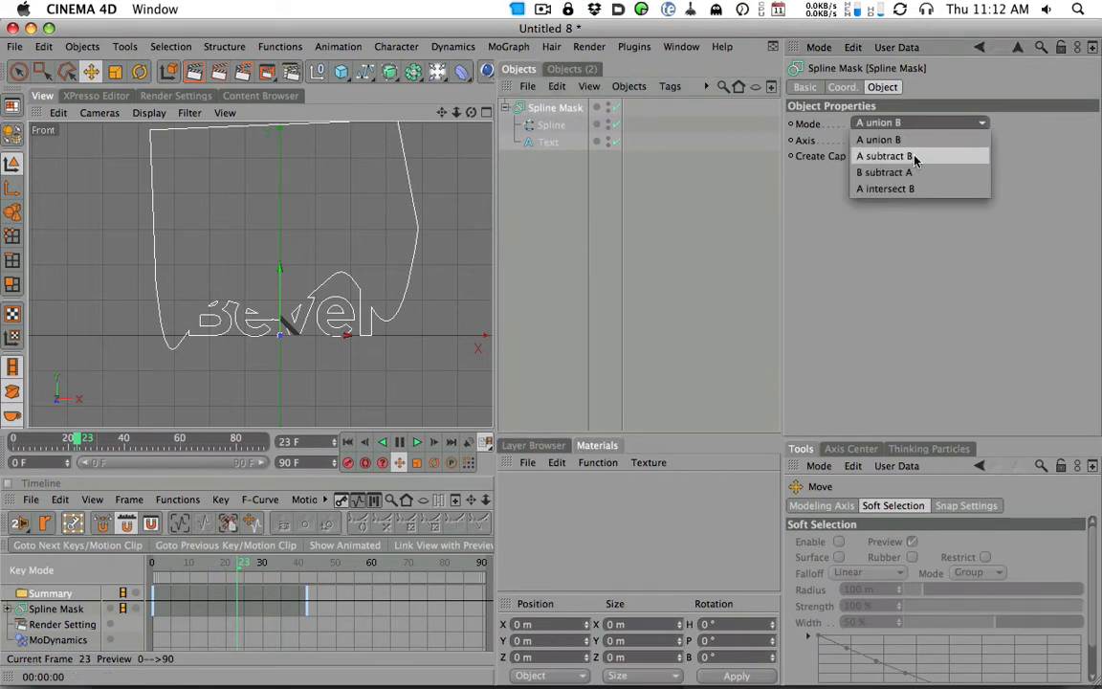
pyautogui.click(915, 157)
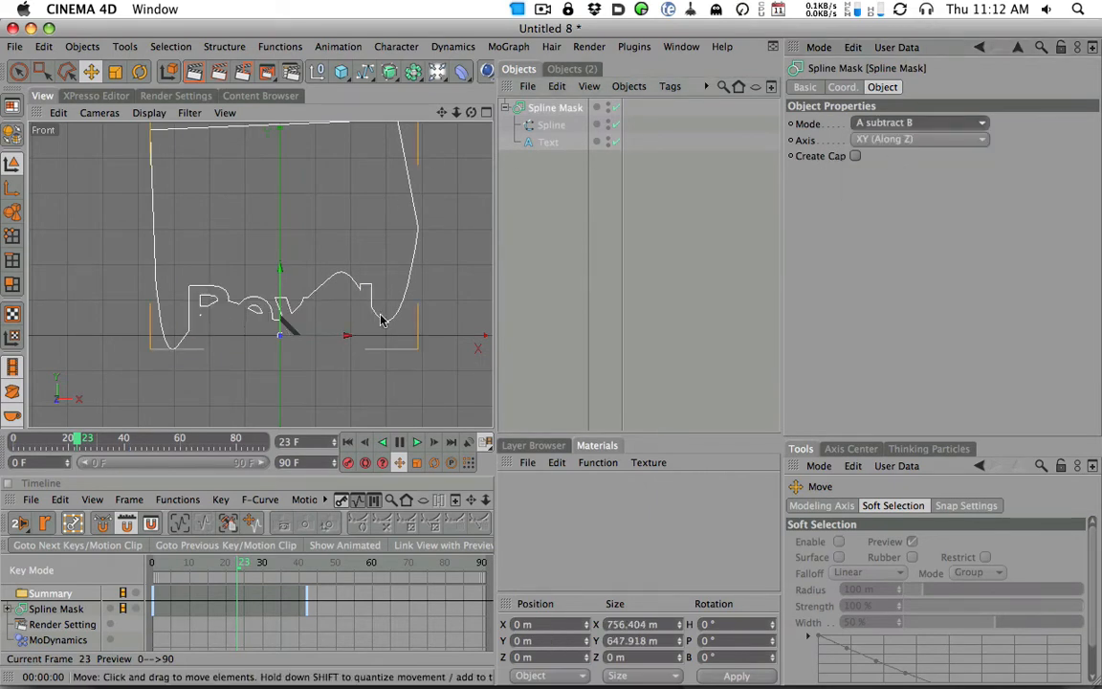
pyautogui.moveTo(545, 143); pyautogui.dragTo(564, 134)
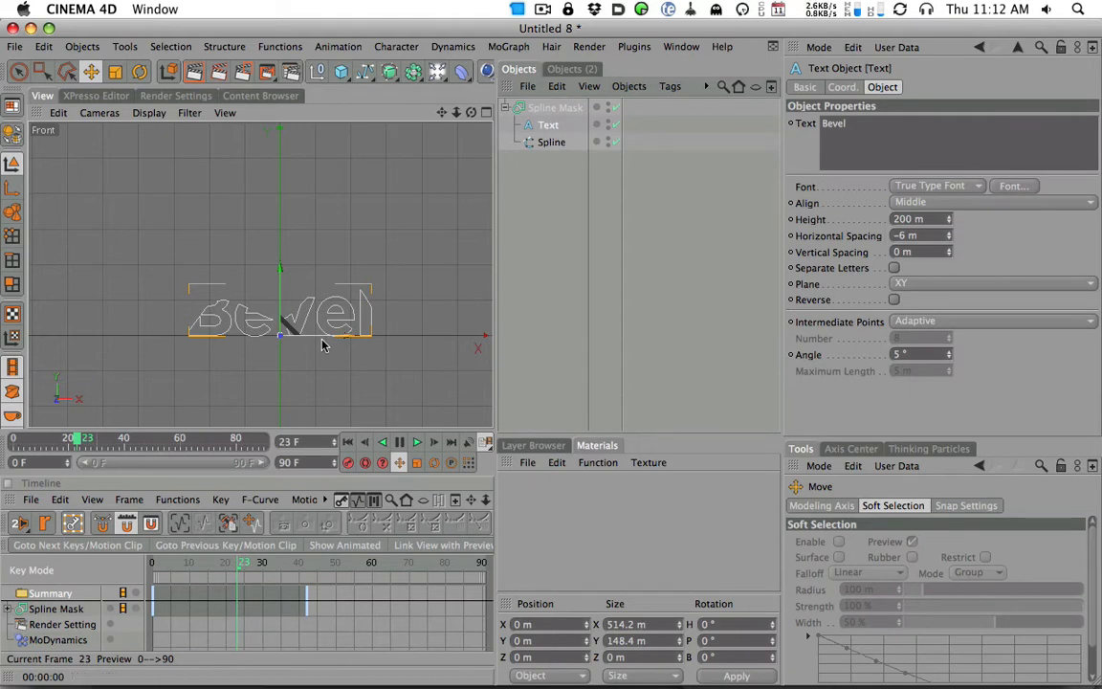
pyautogui.click(417, 441)
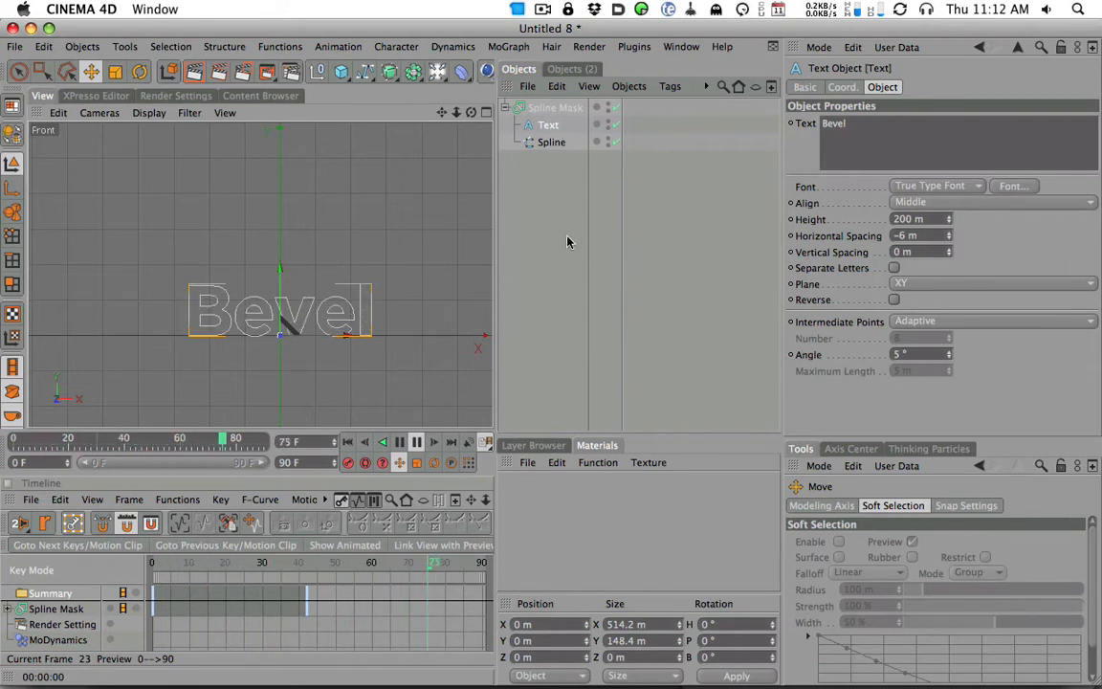
# Step: Move the cutting spline's second position keyframe to frame 60 and play the animation
pyautogui.click(551, 142)
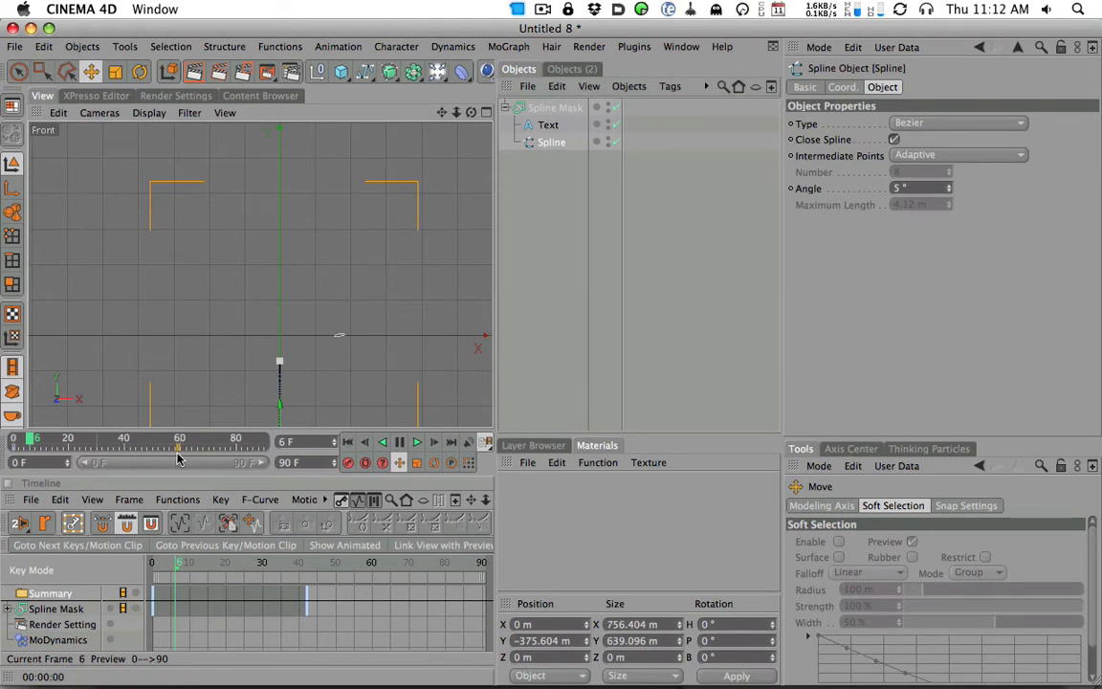
pyautogui.click(416, 441)
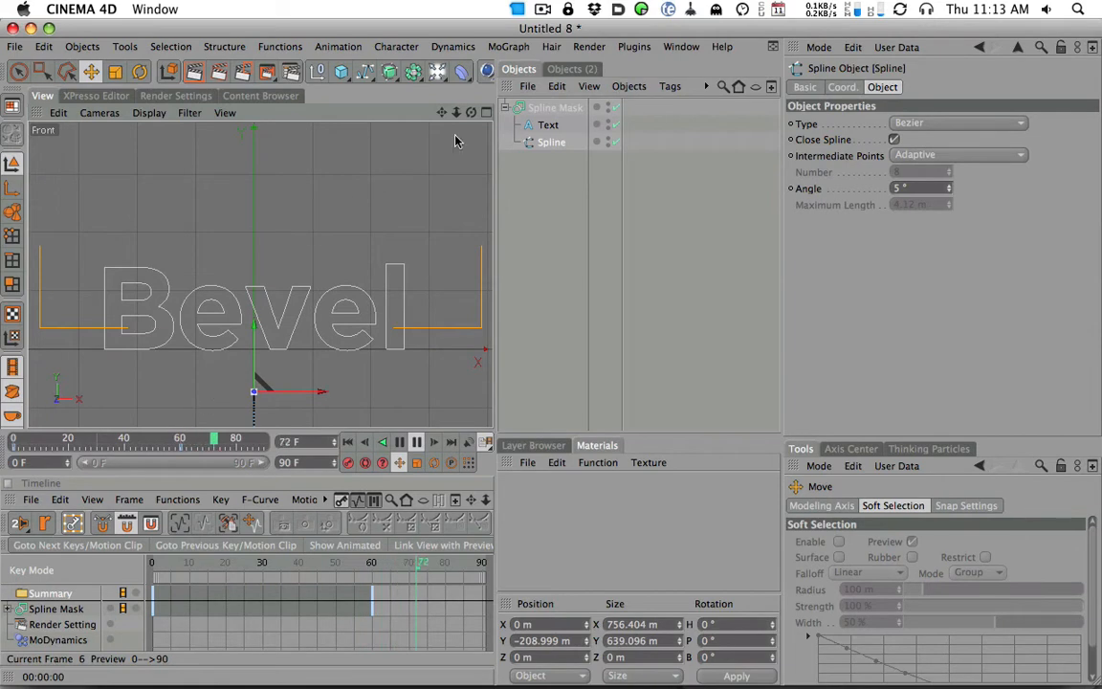
# Step: In the Perspective view, add an Extrude NURBS with the Spline Mask as its child and render the view
pyautogui.click(485, 113)
pyautogui.click(250, 113)
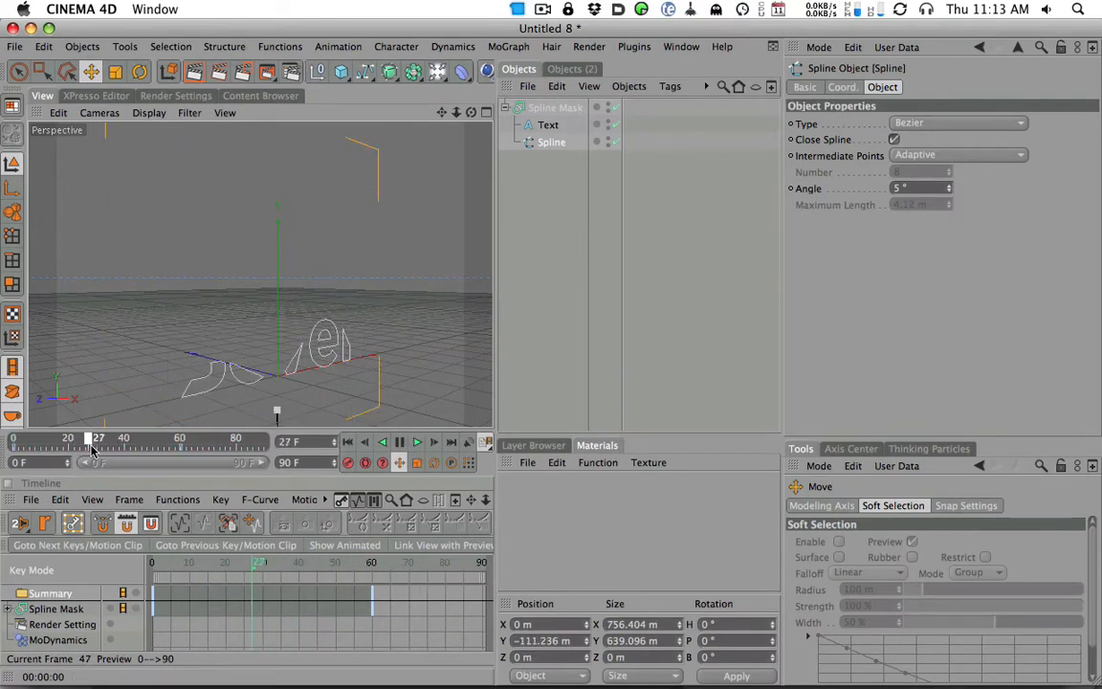
pyautogui.moveTo(390, 72); pyautogui.dragTo(399, 88)
pyautogui.moveTo(550, 128); pyautogui.dragTo(560, 110)
pyautogui.click(504, 108)
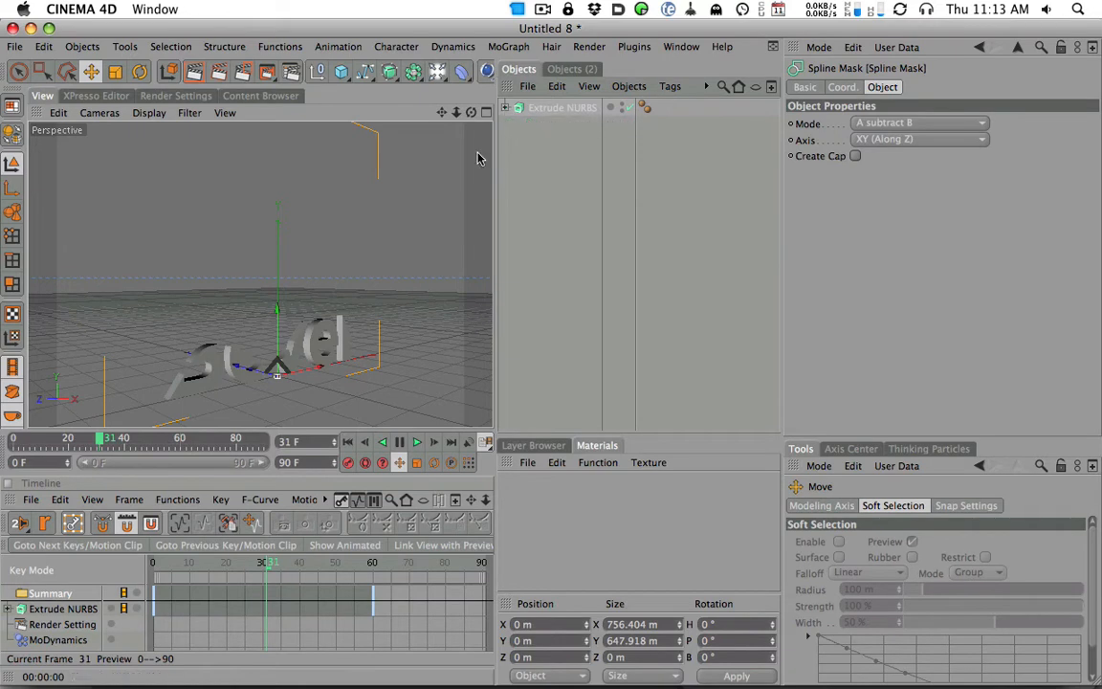
pyautogui.click(200, 75)
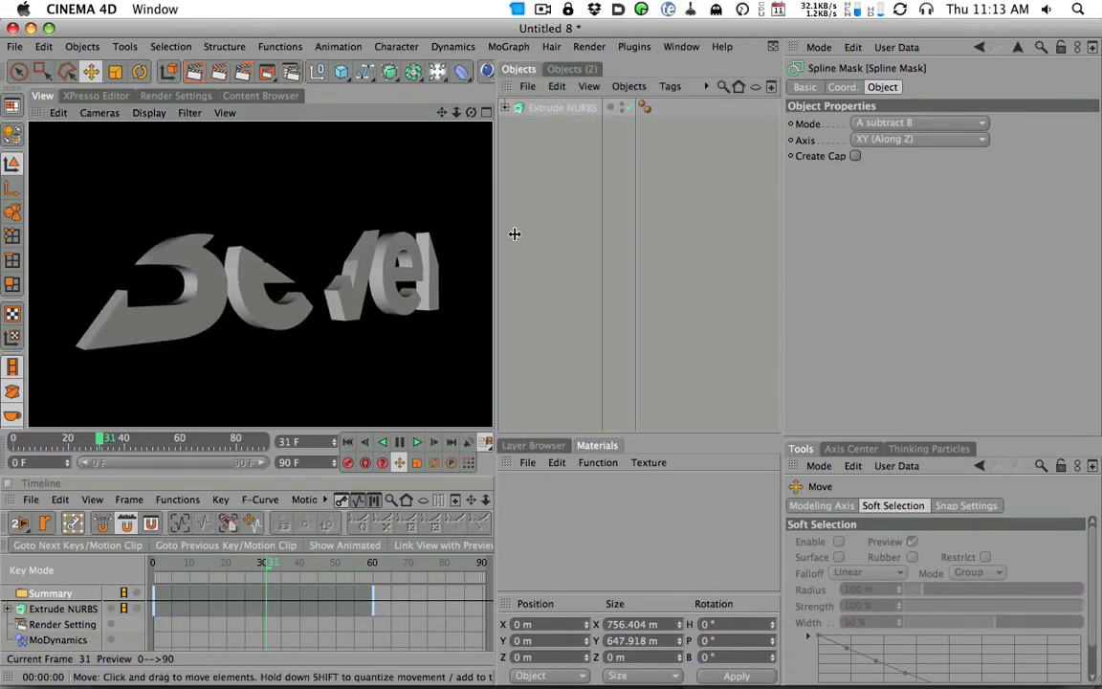
# Step: Set the Extrude NURBS movement along Z to 5 m
pyautogui.keyDown('alt'); pyautogui.moveTo(302, 327); pyautogui.dragTo(422, 175); pyautogui.keyUp('alt')
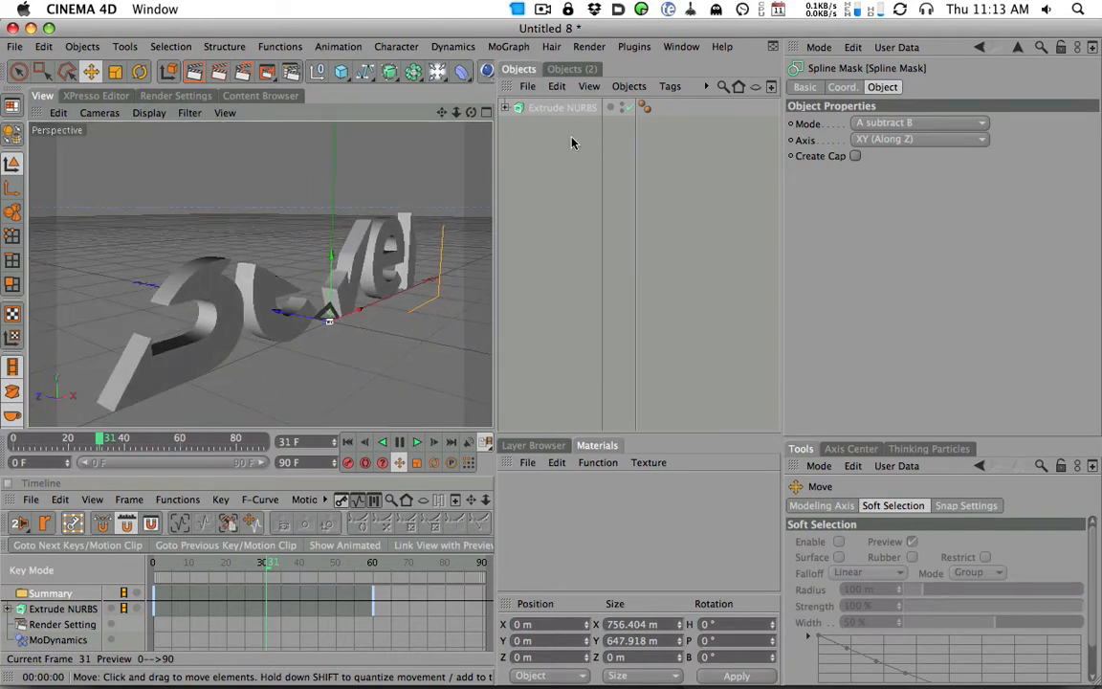
pyautogui.click(561, 107)
pyautogui.click(899, 89)
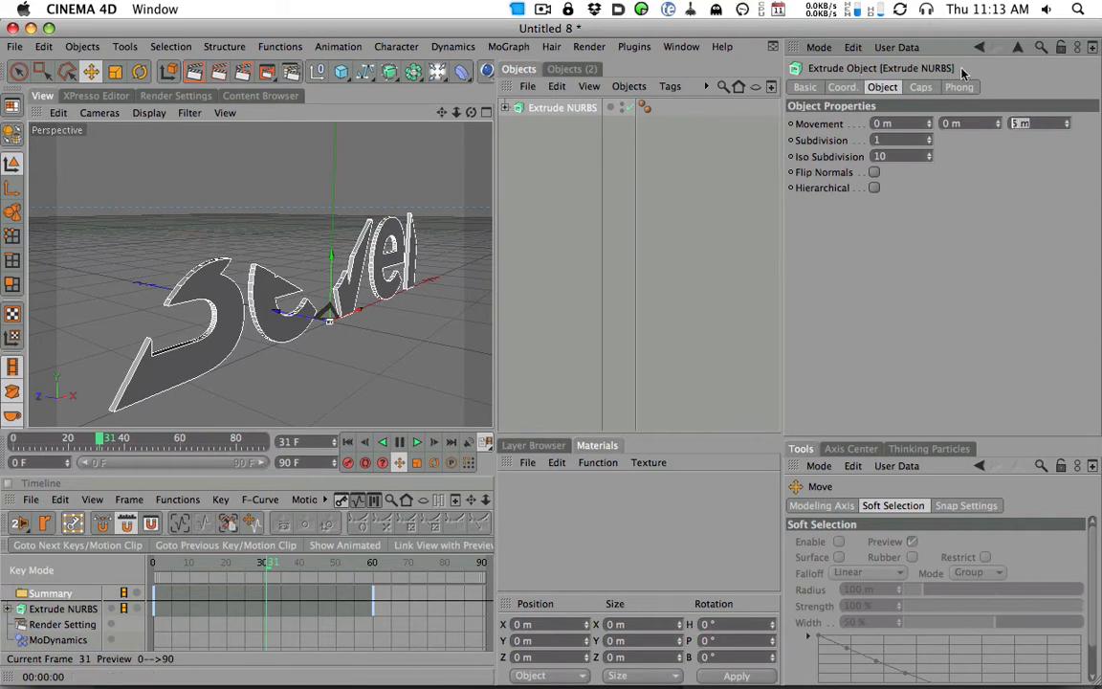
pyautogui.press('Return')
pyautogui.keyDown('alt'); pyautogui.moveTo(373, 163); pyautogui.dragTo(233, 276); pyautogui.keyUp('alt')
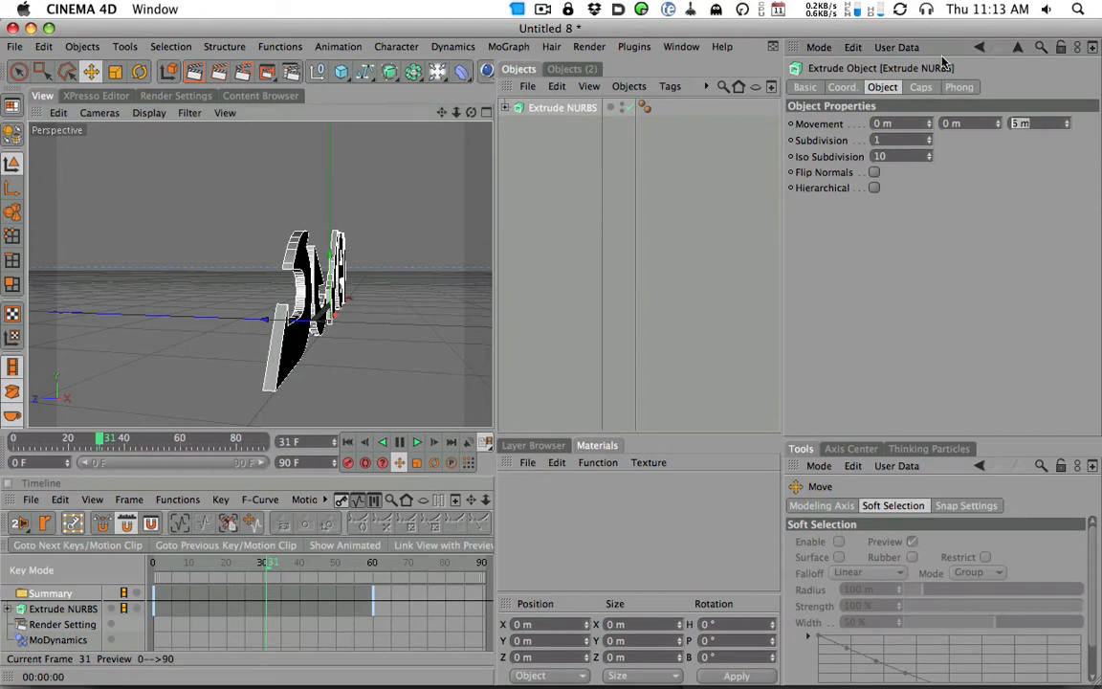
pyautogui.press('Return')
pyautogui.keyDown('alt'); pyautogui.moveTo(287, 239); pyautogui.dragTo(579, 214); pyautogui.keyUp('alt')
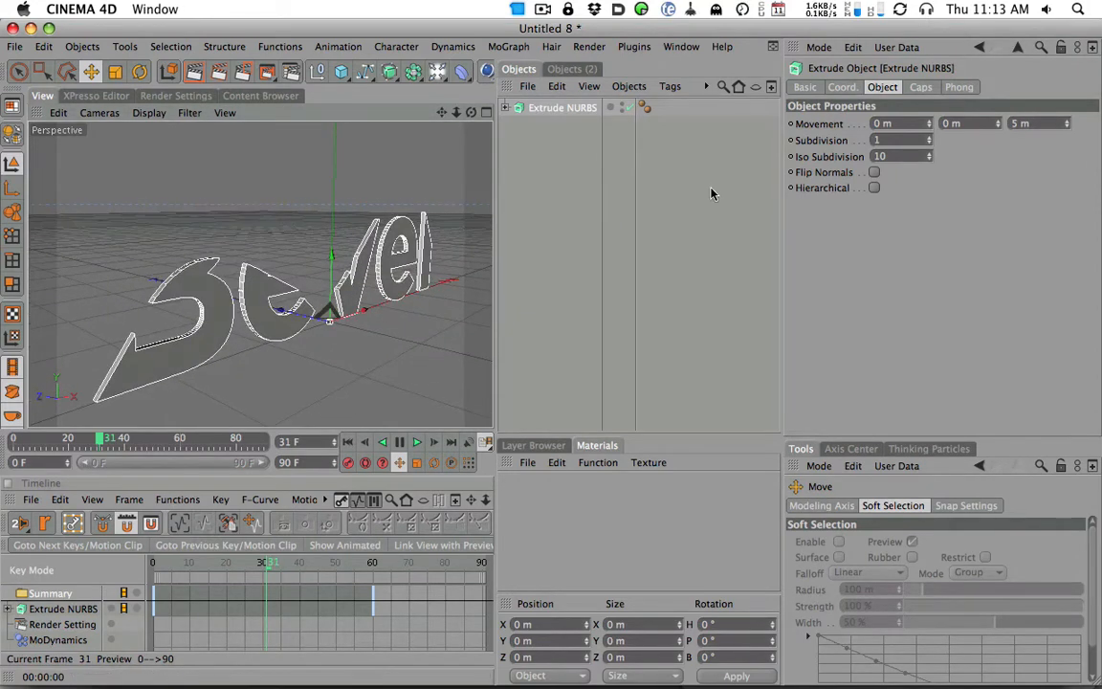
# Step: Set the Extrude NURBS start and end caps to Fillet Cap with 3 steps each
pyautogui.click(920, 87)
pyautogui.click(891, 124)
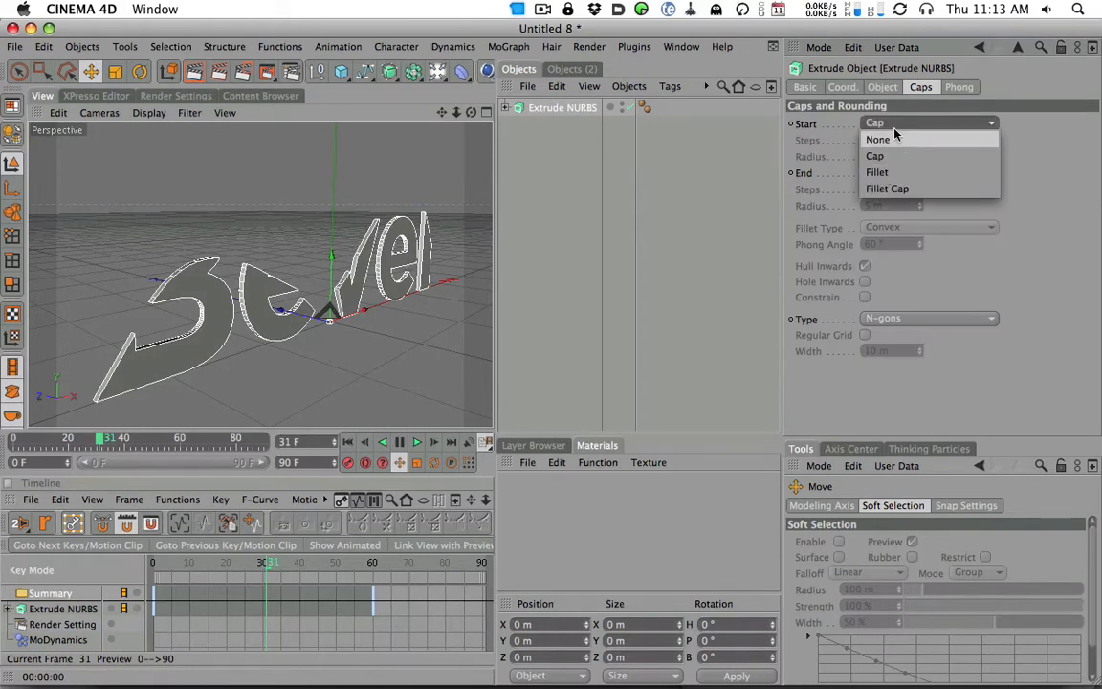
pyautogui.click(890, 188)
pyautogui.click(902, 173)
pyautogui.click(886, 237)
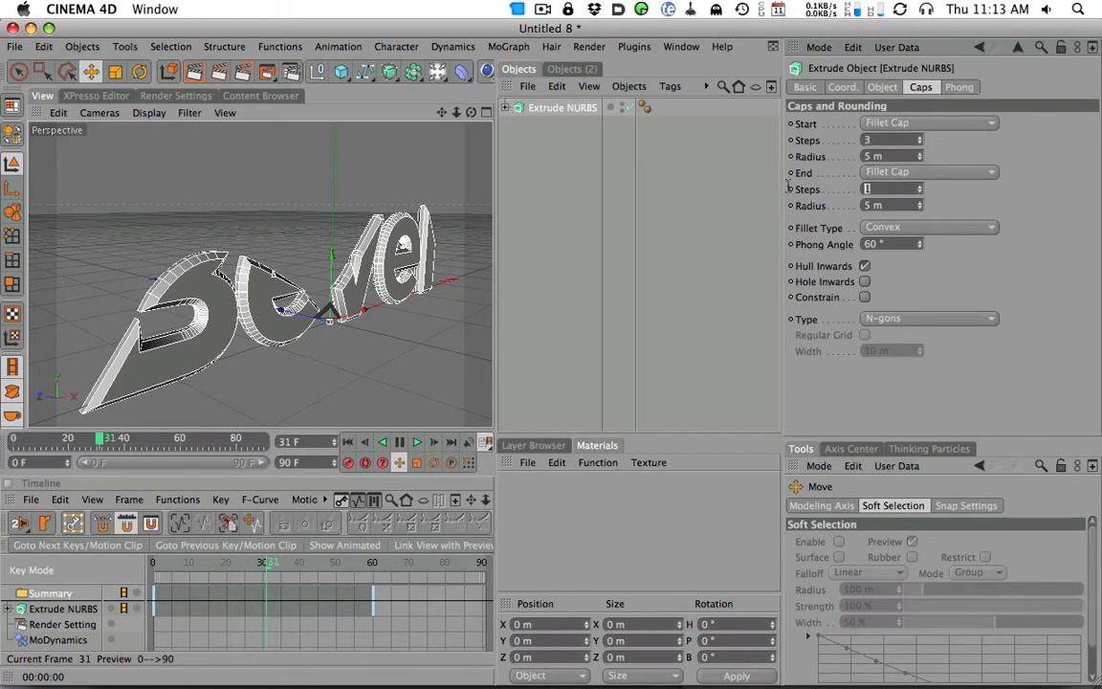
pyautogui.write('3')
pyautogui.press('Return')
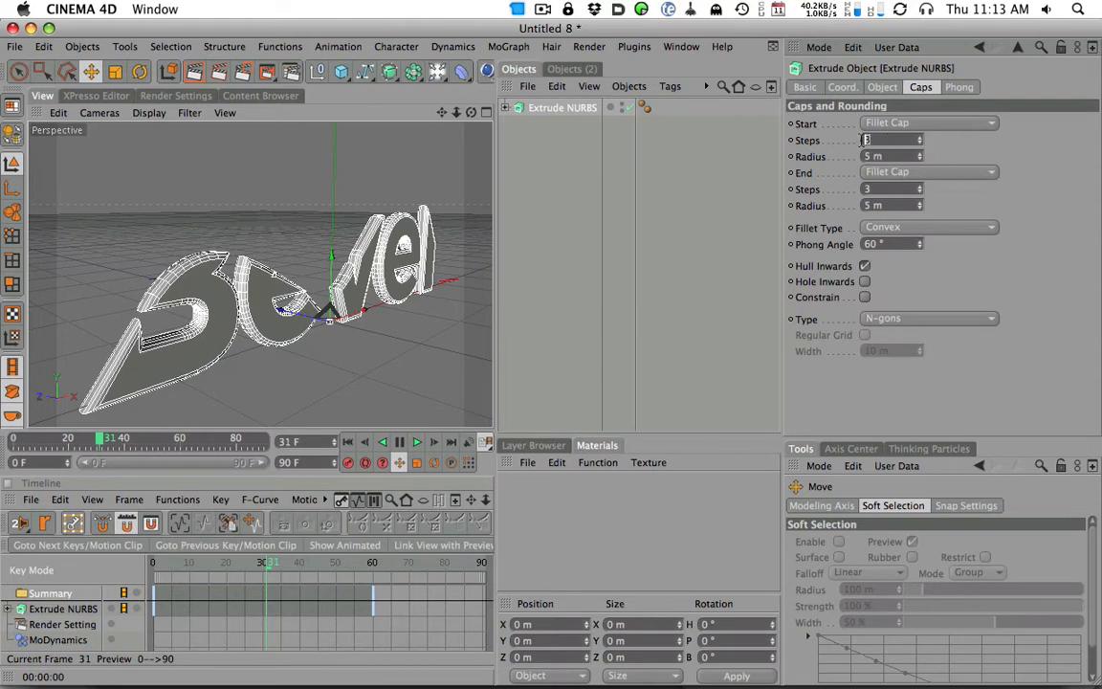
# Step: Set the start and end fillet radius of the Extrude NURBS to 2 m and render the view
pyautogui.keyDown('alt'); pyautogui.moveTo(402, 273); pyautogui.dragTo(499, 270); pyautogui.keyUp('alt')
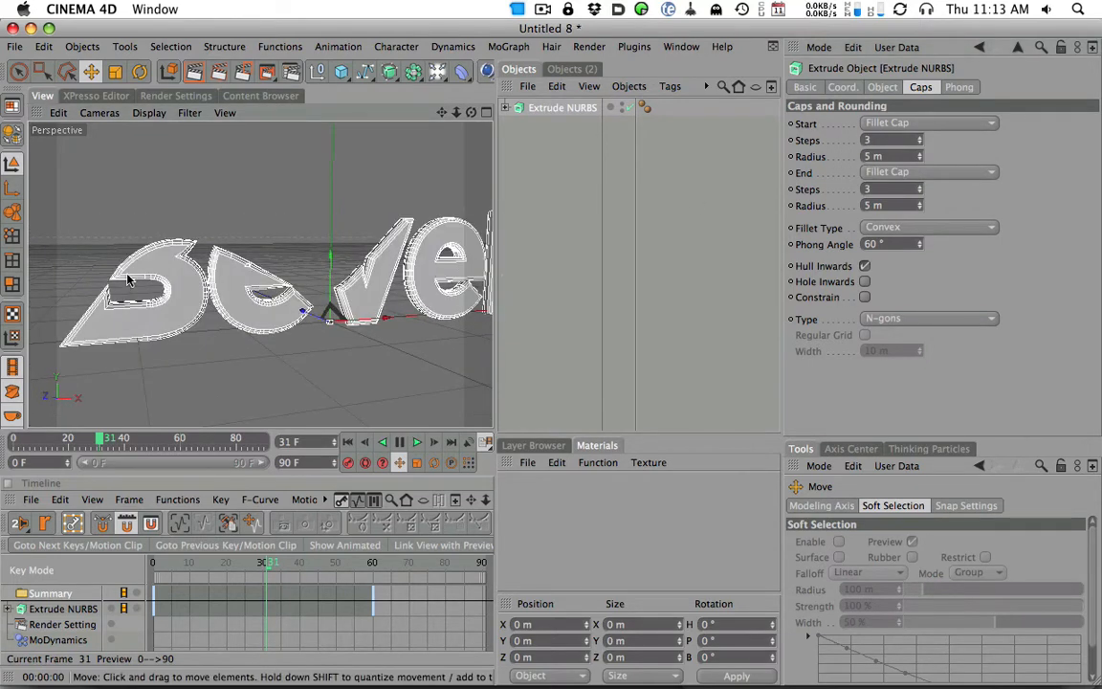
pyautogui.keyDown('alt'); pyautogui.moveTo(261, 315); pyautogui.dragTo(347, 300); pyautogui.keyUp('alt')
pyautogui.moveTo(907, 156); pyautogui.dragTo(800, 145)
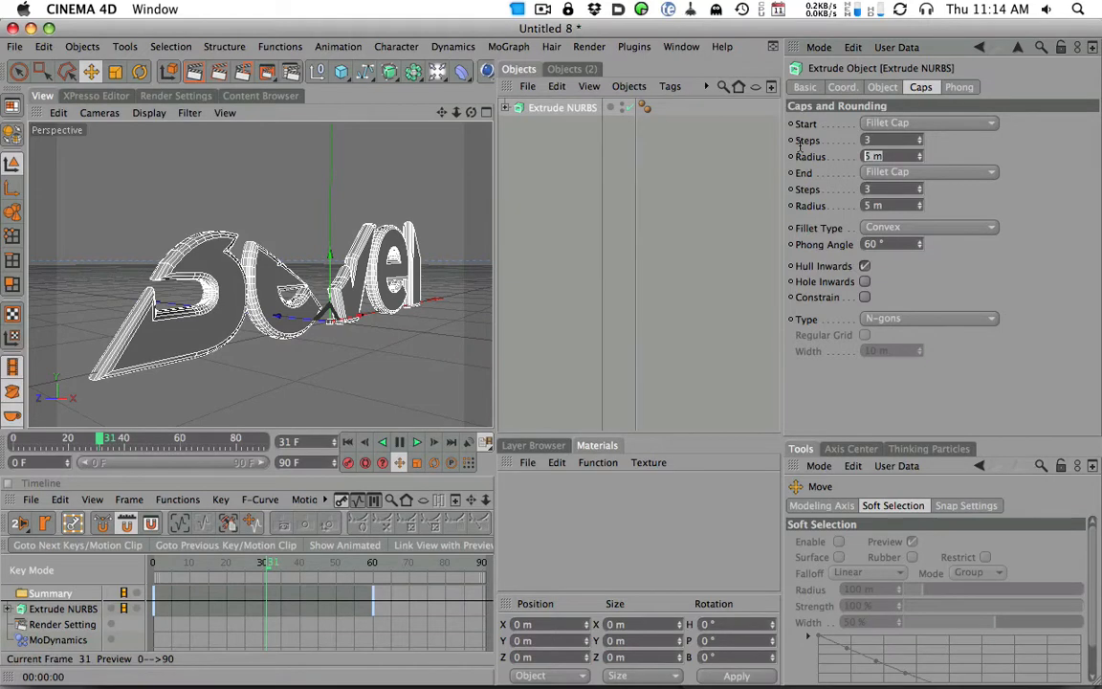
pyautogui.doubleClick(895, 209)
pyautogui.write('2')
pyautogui.press('Return')
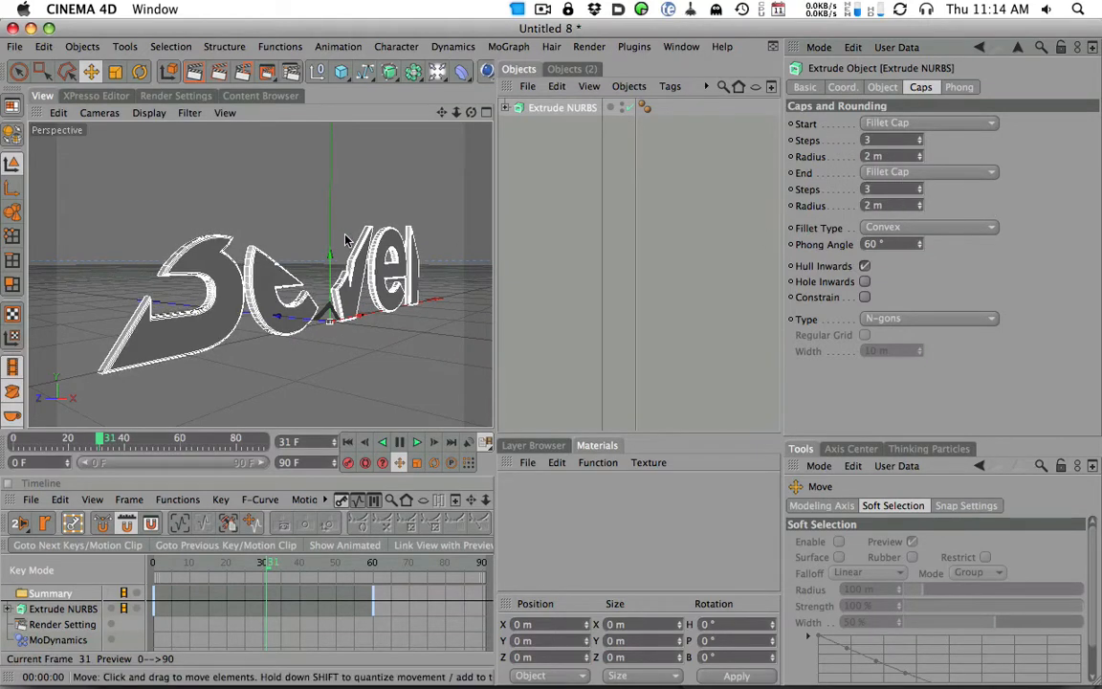
pyautogui.keyDown('alt'); pyautogui.moveTo(324, 252); pyautogui.dragTo(163, 103); pyautogui.keyUp('alt')
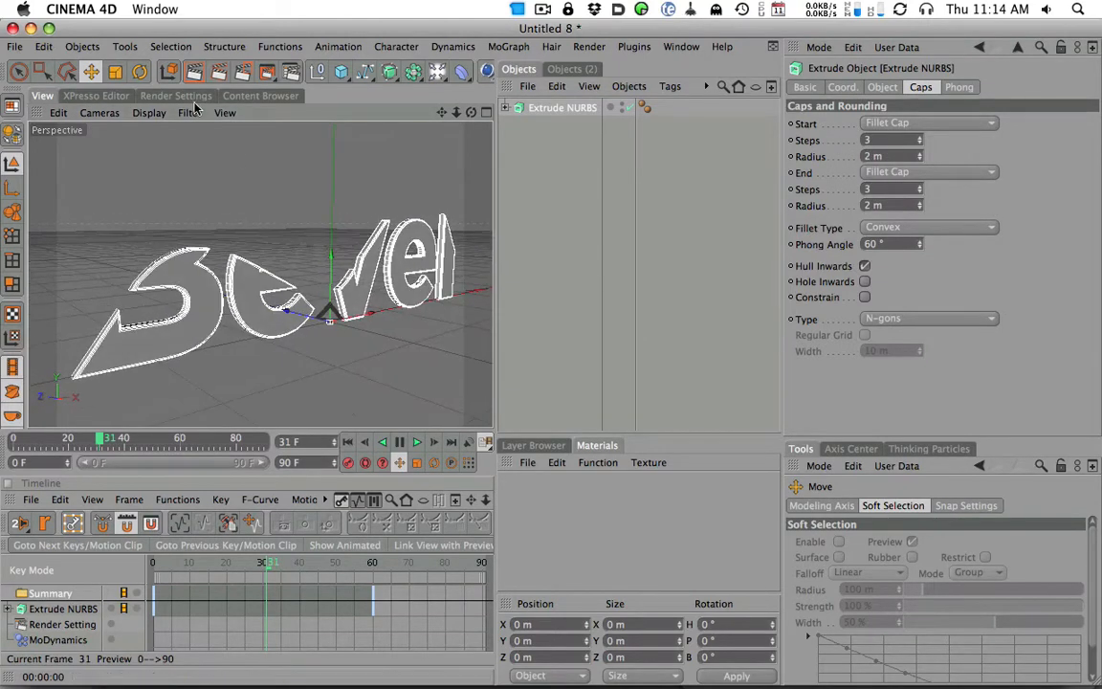
pyautogui.click(214, 80)
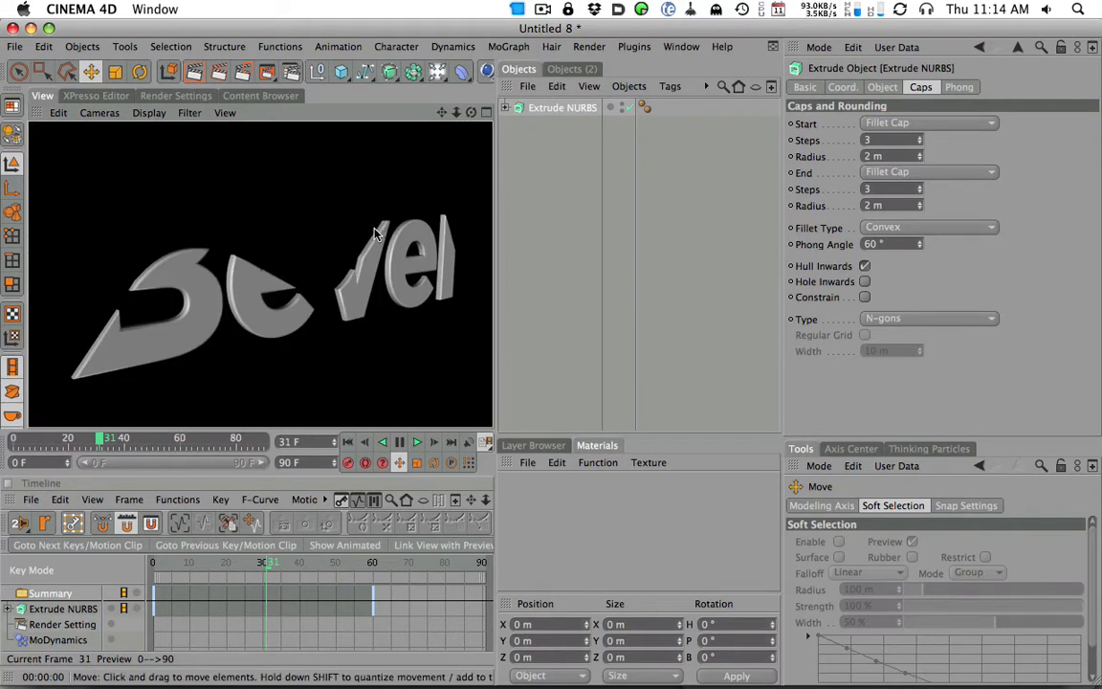
# Step: Go to frame 45 of the animation and render the view
pyautogui.click(388, 295)
pyautogui.moveTo(101, 438); pyautogui.dragTo(145, 438)
pyautogui.click(201, 80)
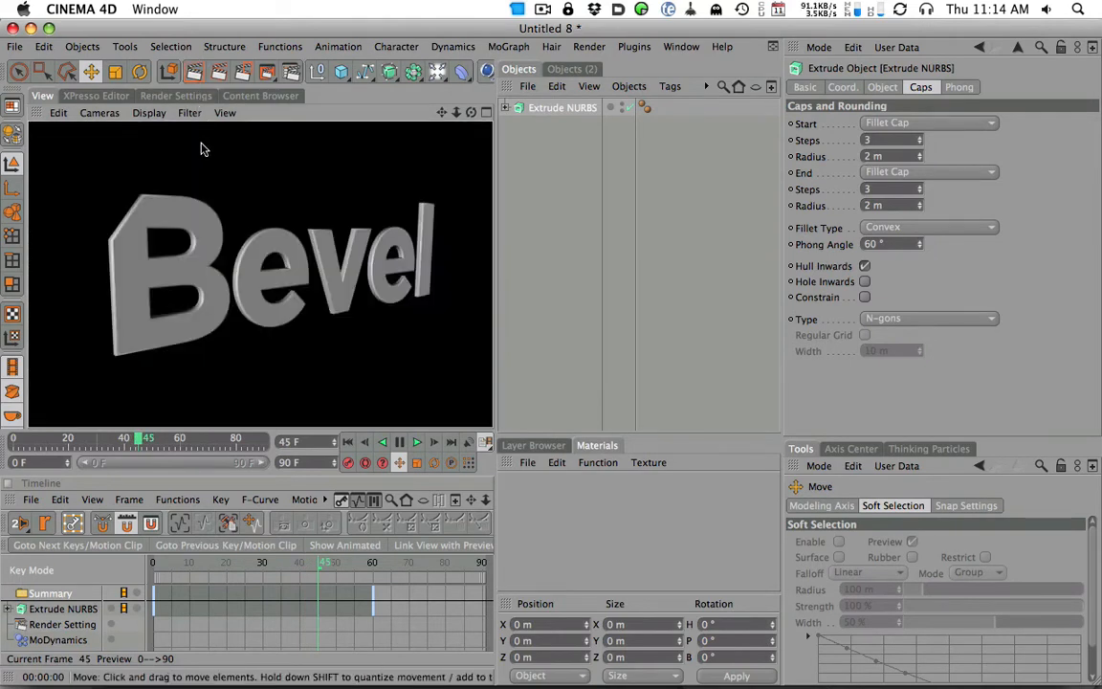
# Step: Add a Cloner Object with the Extrude NURBS as its child and render the view
pyautogui.keyDown('alt'); pyautogui.moveTo(372, 286); pyautogui.dragTo(396, 216); pyautogui.keyUp('alt')
pyautogui.scroll(-3, 446, 180)
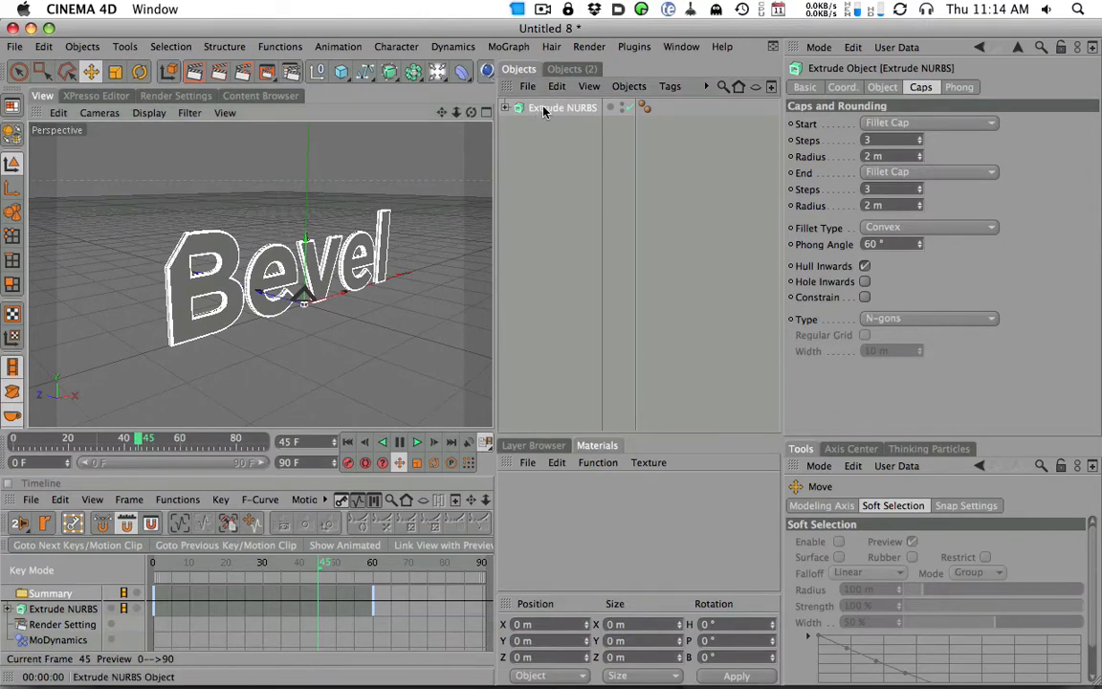
pyautogui.click(508, 46)
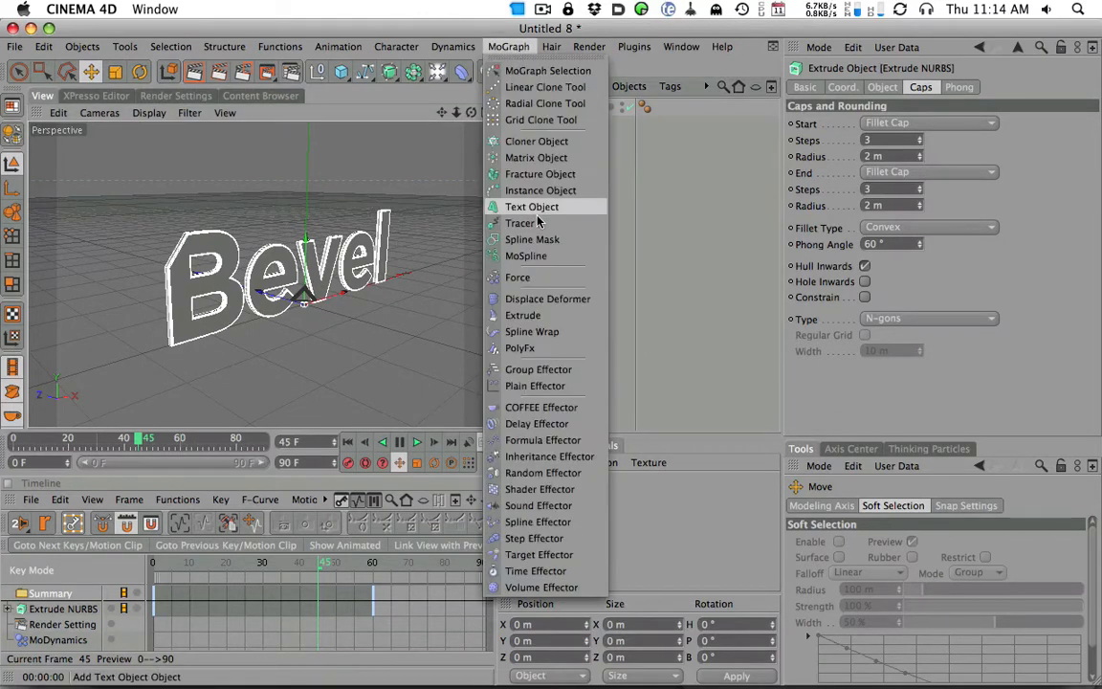
pyautogui.click(536, 141)
pyautogui.moveTo(521, 125); pyautogui.dragTo(551, 109)
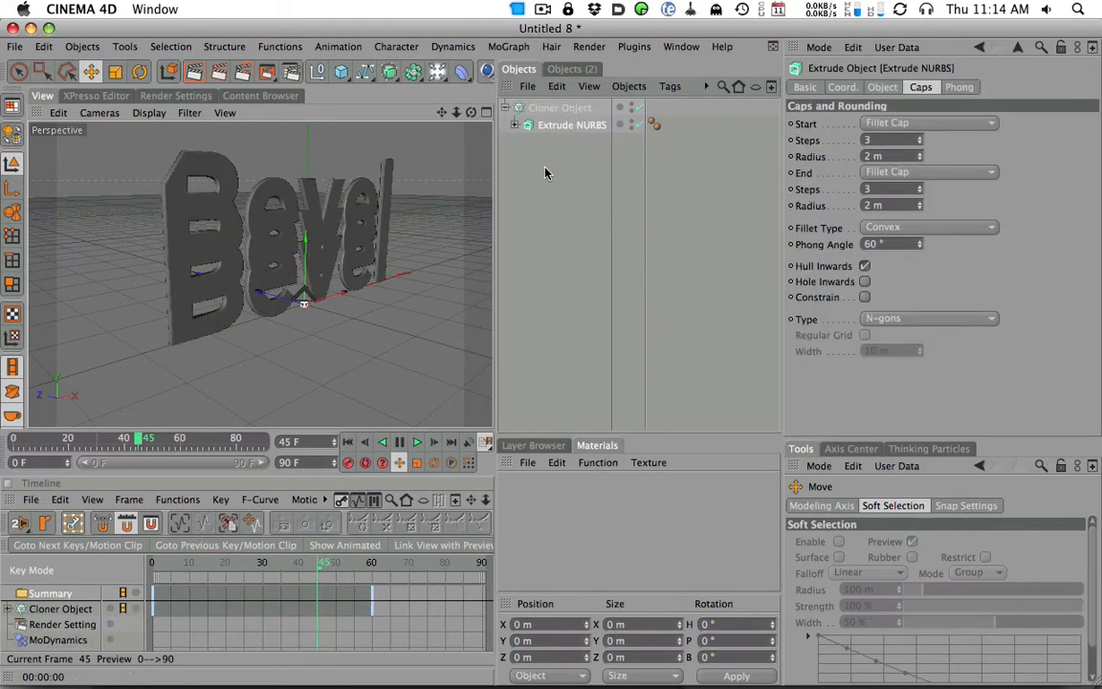
pyautogui.click(560, 107)
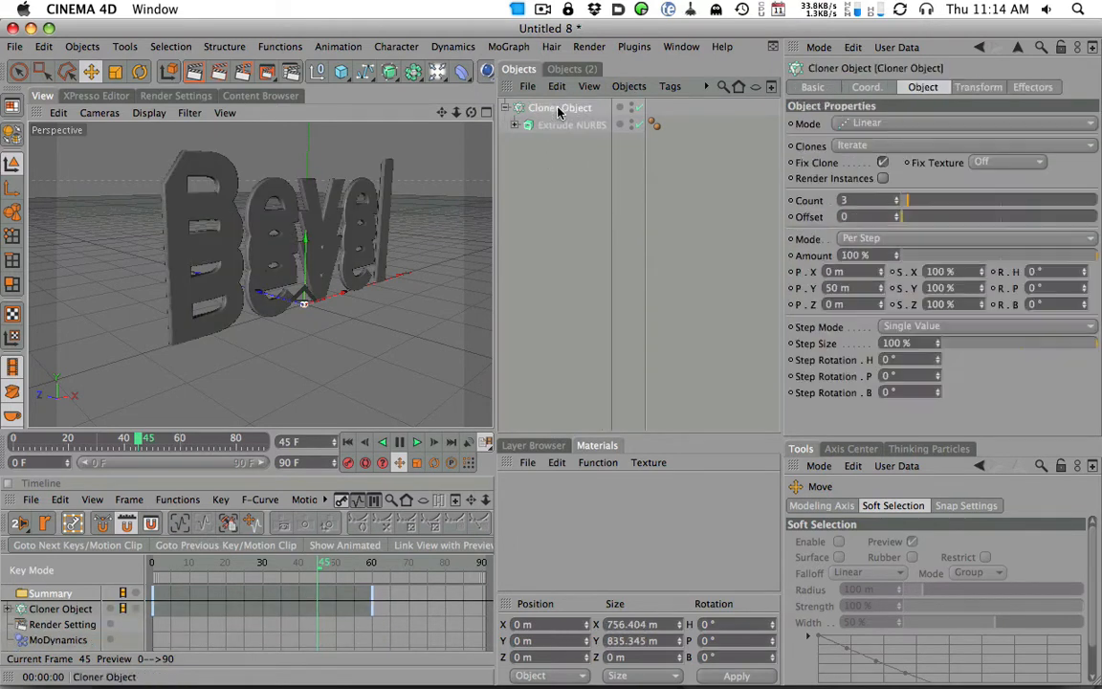
pyautogui.click(195, 74)
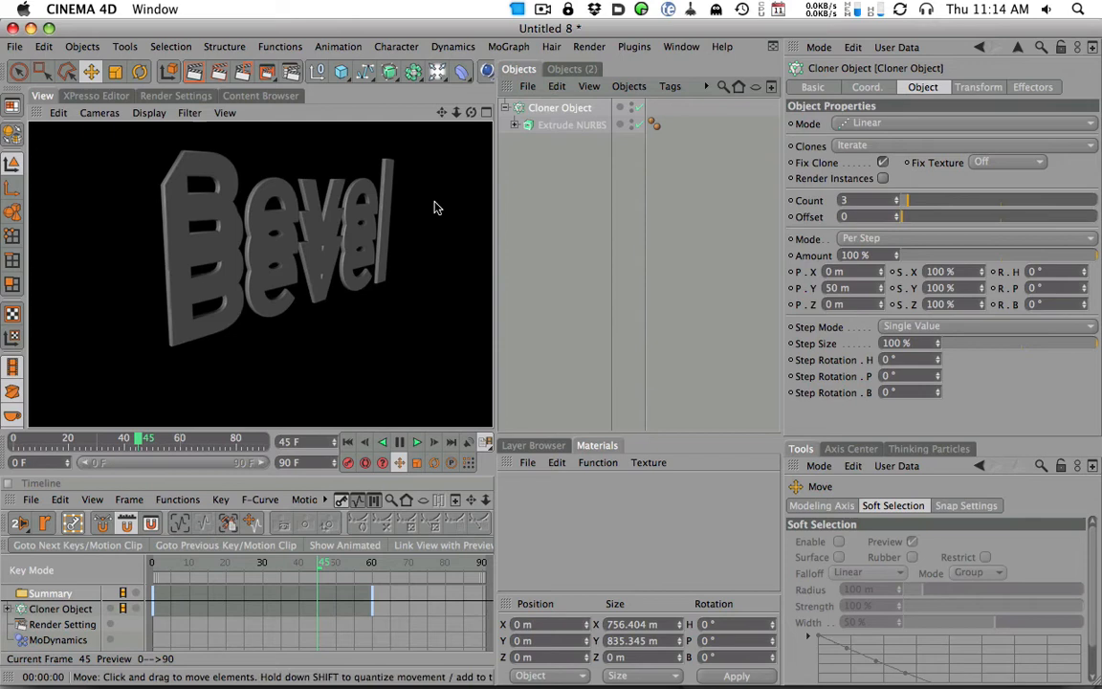
# Step: Set the Cloner Object's per-step position offset to 0 m in Y and -10 m in Z
pyautogui.click(574, 109)
pyautogui.moveTo(882, 289)
pyautogui.mouseDown()
pyautogui.moveTo(882, 300)
pyautogui.moveTo(880, 270)
pyautogui.moveTo(881, 323)
pyautogui.moveTo(878, 293)
pyautogui.moveTo(878, 306)
pyautogui.mouseUp()
pyautogui.write('0')
pyautogui.press('Return')
pyautogui.keyDown('alt'); pyautogui.moveTo(144, 325); pyautogui.dragTo(270, 337); pyautogui.keyUp('alt')
pyautogui.keyDown('alt'); pyautogui.moveTo(271, 337); pyautogui.dragTo(574, 278, button='right'); pyautogui.keyUp('alt')
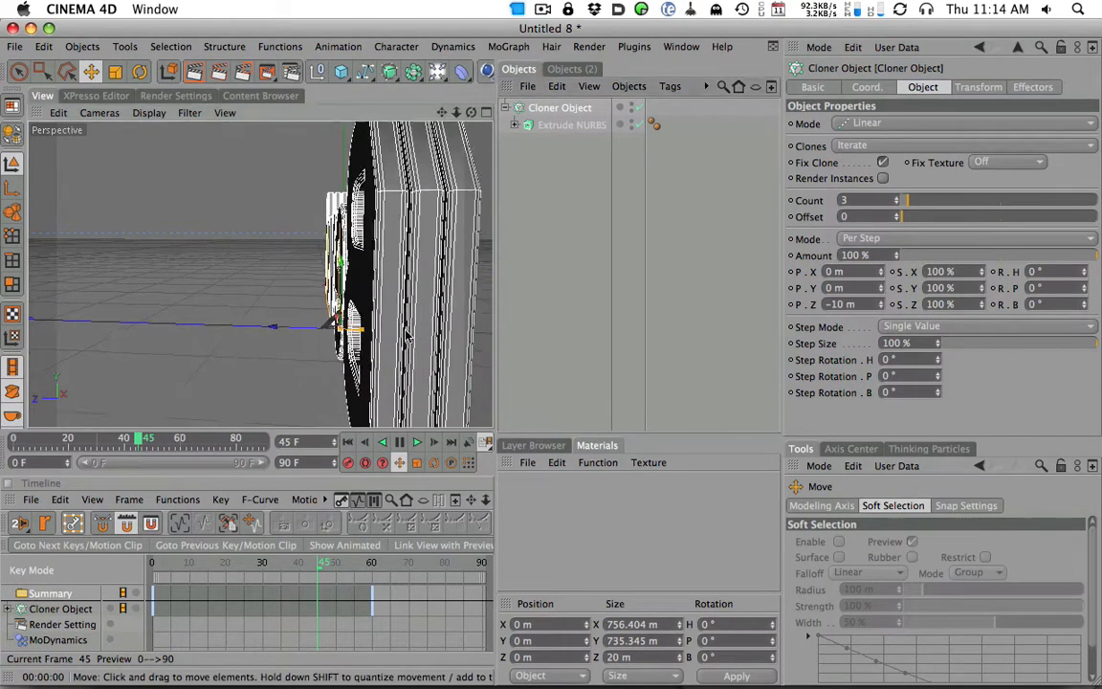
# Step: Set the Cloner Object's Z offset per step to -9 m and render the stacked slices from the side
pyautogui.keyDown('alt'); pyautogui.moveTo(431, 354); pyautogui.dragTo(392, 327, button='middle'); pyautogui.keyUp('alt')
pyautogui.keyDown('alt'); pyautogui.moveTo(392, 327); pyautogui.dragTo(398, 319); pyautogui.keyUp('alt')
pyautogui.keyDown('alt'); pyautogui.moveTo(399, 320); pyautogui.dragTo(395, 339, button='middle'); pyautogui.keyUp('alt')
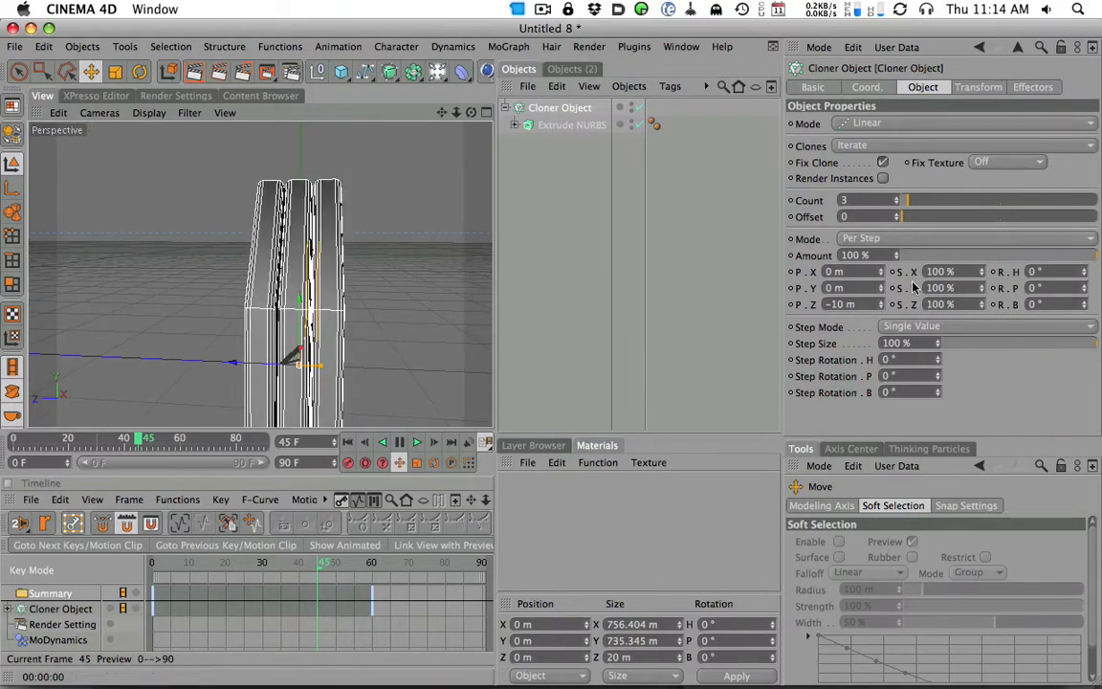
pyautogui.moveTo(869, 304); pyautogui.dragTo(743, 302)
pyautogui.write('-9')
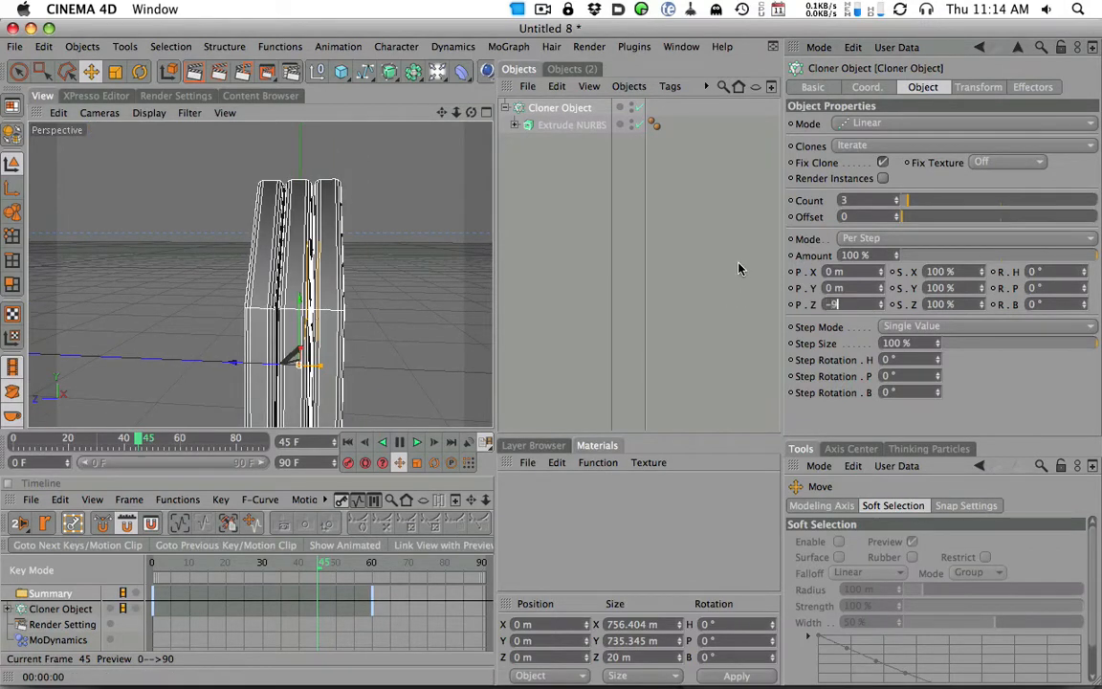
pyautogui.press('Return')
pyautogui.click(172, 72)
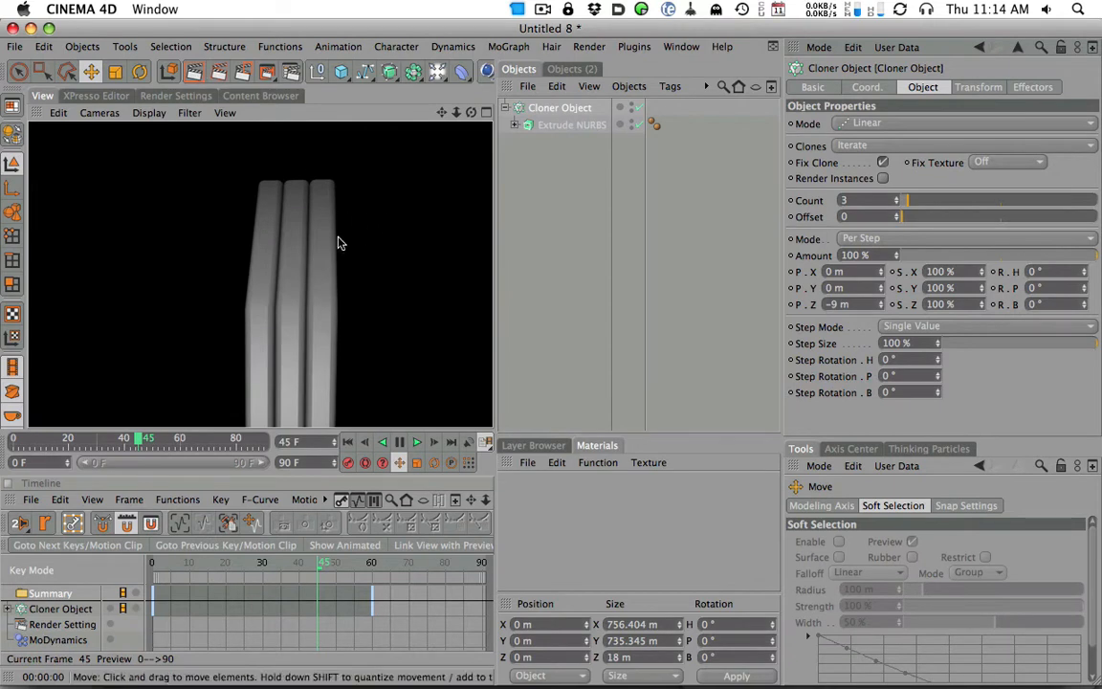
# Step: Set the Cloner Object's count to 5 and render the view
pyautogui.keyDown('alt'); pyautogui.moveTo(297, 249); pyautogui.dragTo(381, 241); pyautogui.keyUp('alt')
pyautogui.scroll(-4, 340, 212)
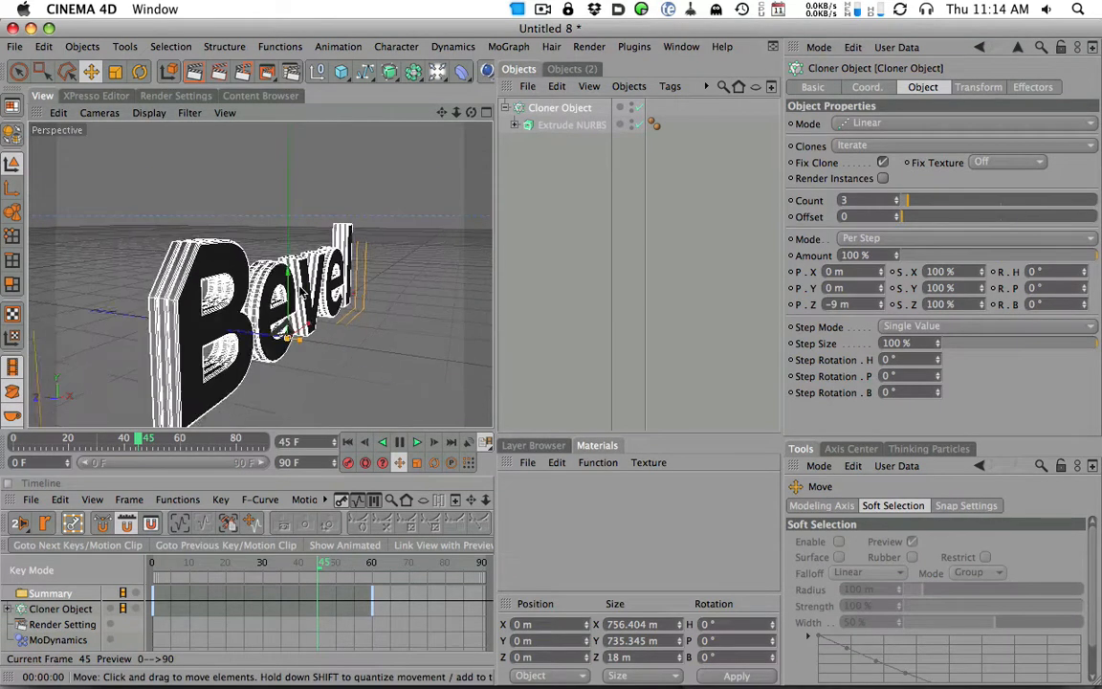
pyautogui.doubleClick(871, 201)
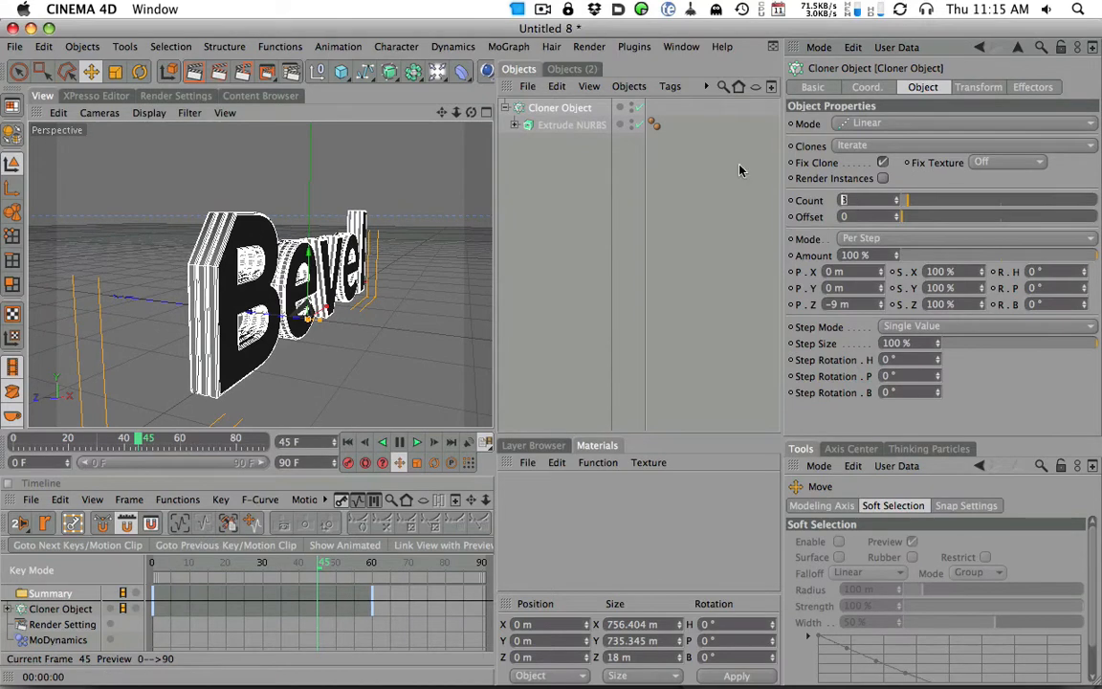
pyautogui.press('Return')
pyautogui.moveTo(290, 282)
pyautogui.keyDown('alt'); pyautogui.mouseDown()
pyautogui.moveTo(378, 206)
pyautogui.moveTo(362, 247)
pyautogui.moveTo(260, 258)
pyautogui.moveTo(288, 260)
pyautogui.mouseUp(); pyautogui.keyUp('alt')
pyautogui.press('super+r')
# Step: Play the animation of the cloned text and stop it at frame 32
pyautogui.moveTo(427, 256)
pyautogui.keyDown('alt'); pyautogui.mouseDown()
pyautogui.moveTo(395, 245)
pyautogui.moveTo(449, 244)
pyautogui.mouseUp(); pyautogui.keyUp('alt')
pyautogui.click(416, 441)
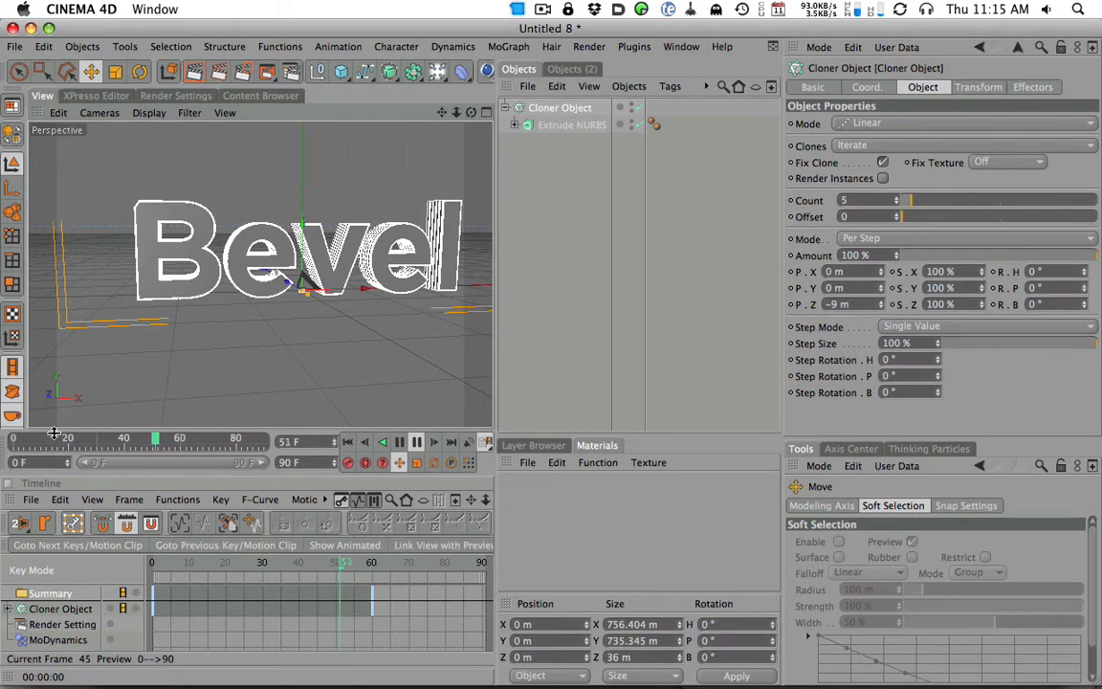
pyautogui.click(418, 443)
pyautogui.moveTo(325, 218)
pyautogui.keyDown('alt'); pyautogui.mouseDown()
pyautogui.moveTo(300, 226)
pyautogui.moveTo(308, 203)
pyautogui.moveTo(321, 232)
pyautogui.moveTo(341, 224)
pyautogui.mouseUp(); pyautogui.keyUp('alt')
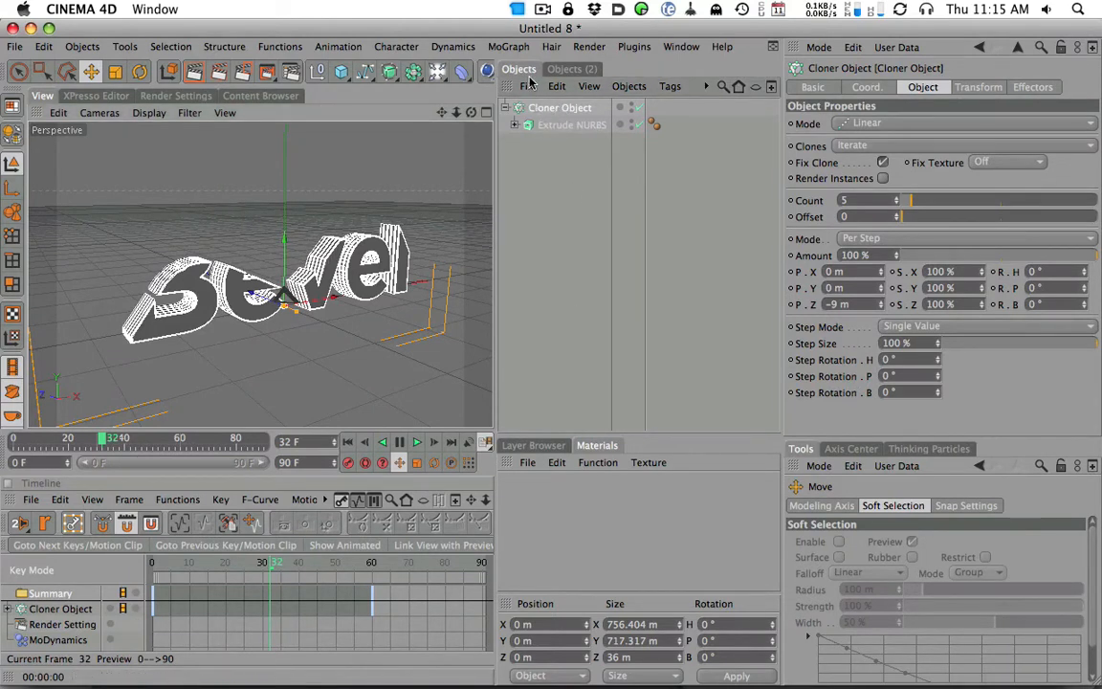
pyautogui.click(509, 46)
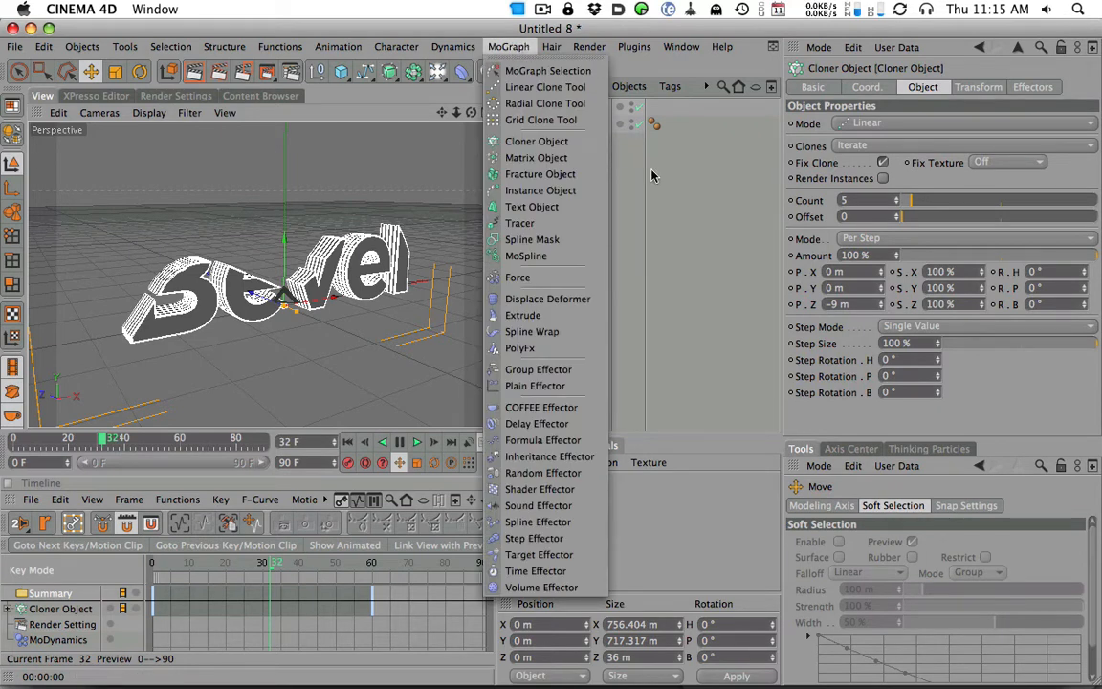
pyautogui.click(652, 173)
pyautogui.click(511, 47)
pyautogui.click(627, 185)
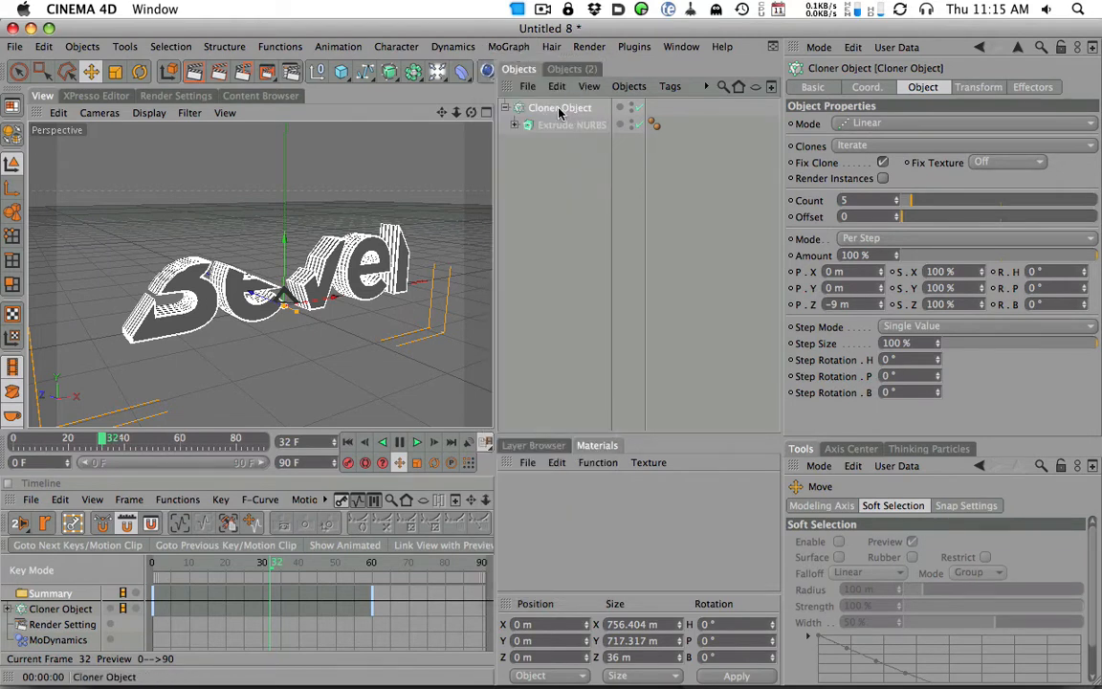
# Step: Add a MoGraph Step Effector to the Cloner Object and inspect its effect on the clones
pyautogui.click(512, 50)
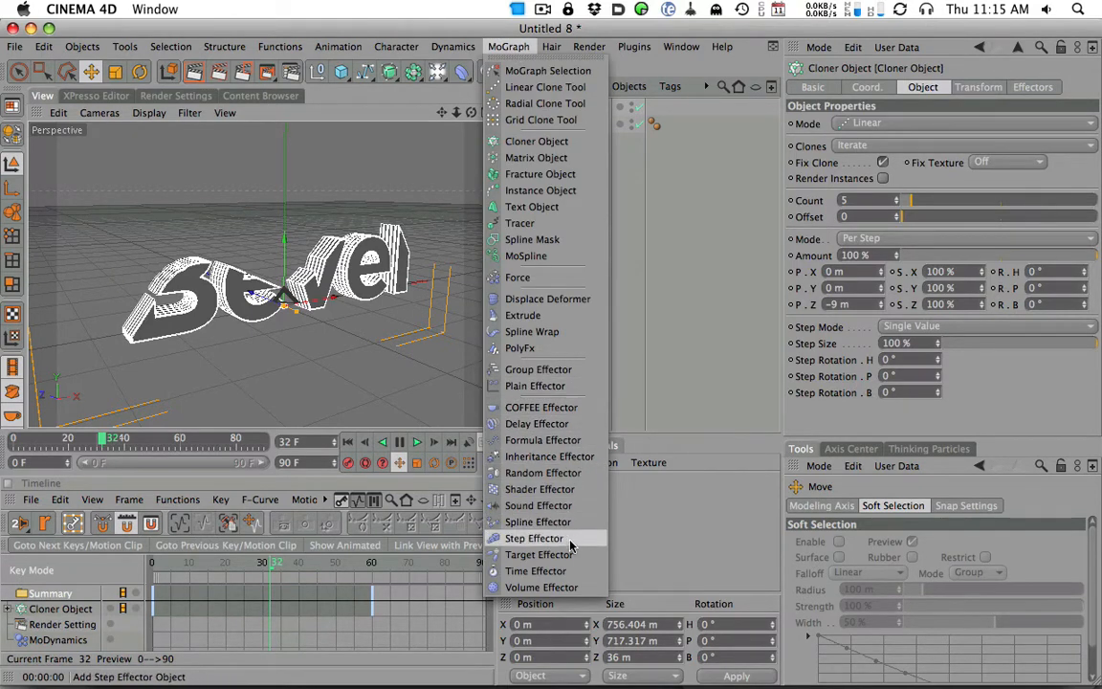
pyautogui.click(533, 537)
pyautogui.moveTo(370, 238)
pyautogui.keyDown('alt'); pyautogui.mouseDown()
pyautogui.moveTo(168, 253)
pyautogui.moveTo(97, 285)
pyautogui.moveTo(374, 238)
pyautogui.moveTo(316, 293)
pyautogui.mouseUp(); pyautogui.keyUp('alt')
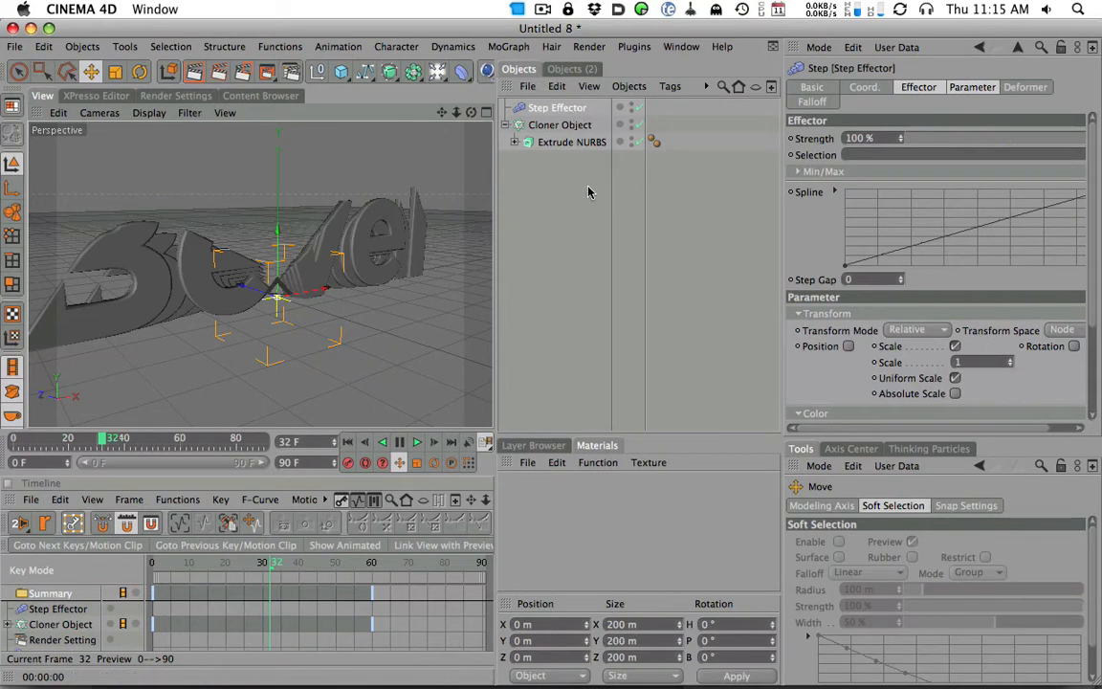
pyautogui.keyDown('alt'); pyautogui.moveTo(416, 224); pyautogui.dragTo(150, 251); pyautogui.keyUp('alt')
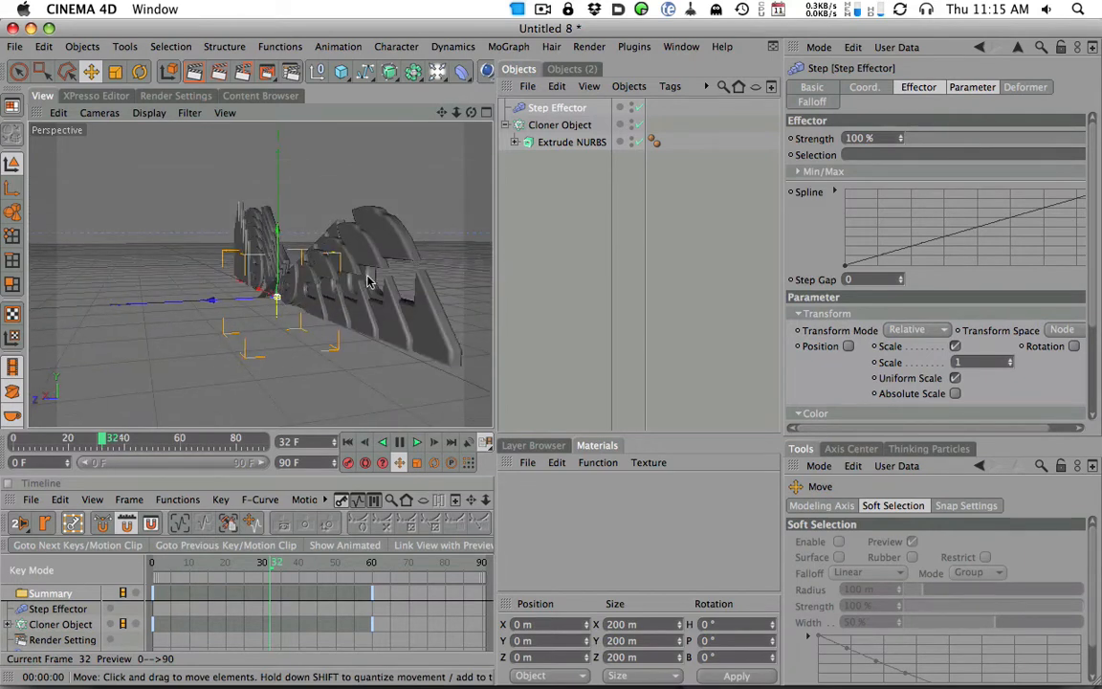
pyautogui.keyDown('alt'); pyautogui.moveTo(411, 269); pyautogui.dragTo(617, 137); pyautogui.keyUp('alt')
# Step: Turn off the Step Effector's Scale parameter and set its Time Offset to 17 F
pyautogui.click(972, 87)
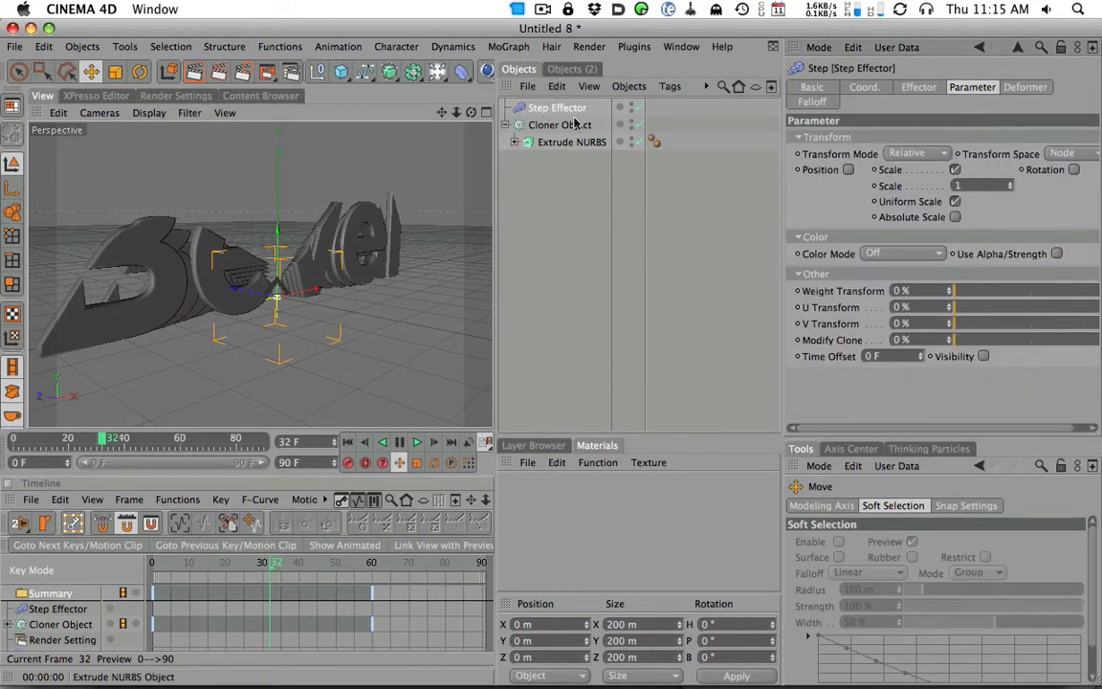
pyautogui.click(955, 169)
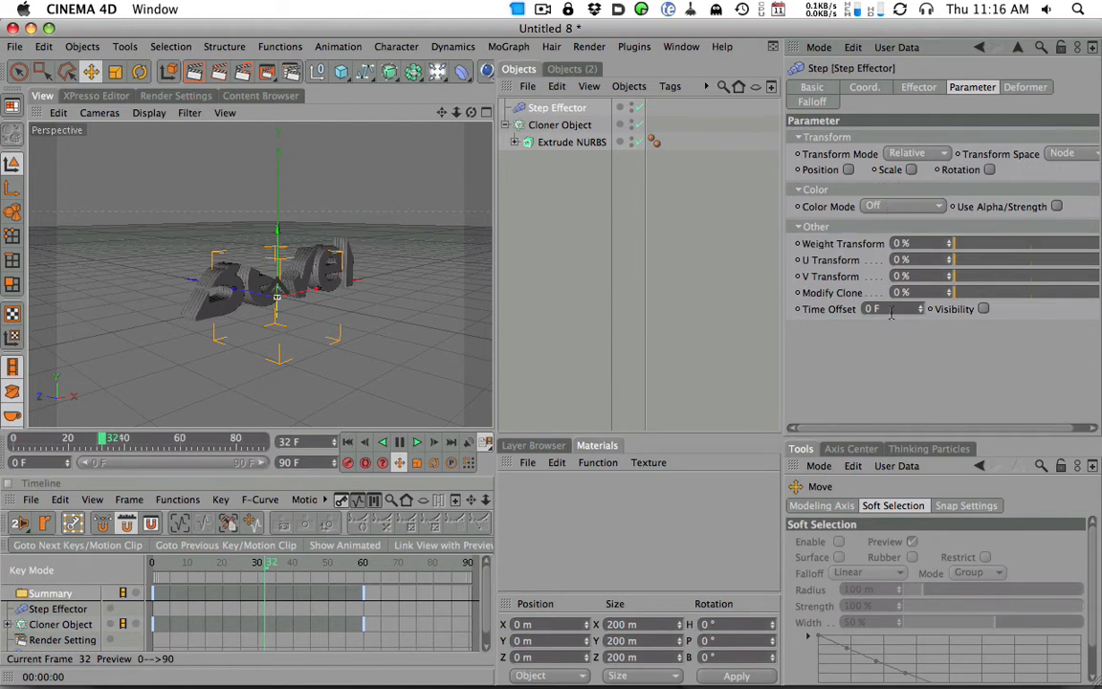
pyautogui.moveTo(918, 311); pyautogui.dragTo(926, 297)
# Step: Play the time-offset clone animation, render the view at frame 36, and play on to frame 79
pyautogui.moveTo(478, 311)
pyautogui.keyDown('alt'); pyautogui.mouseDown(button='right')
pyautogui.moveTo(647, 285)
pyautogui.moveTo(504, 293)
pyautogui.mouseUp(button='right'); pyautogui.keyUp('alt')
pyautogui.press('F8')
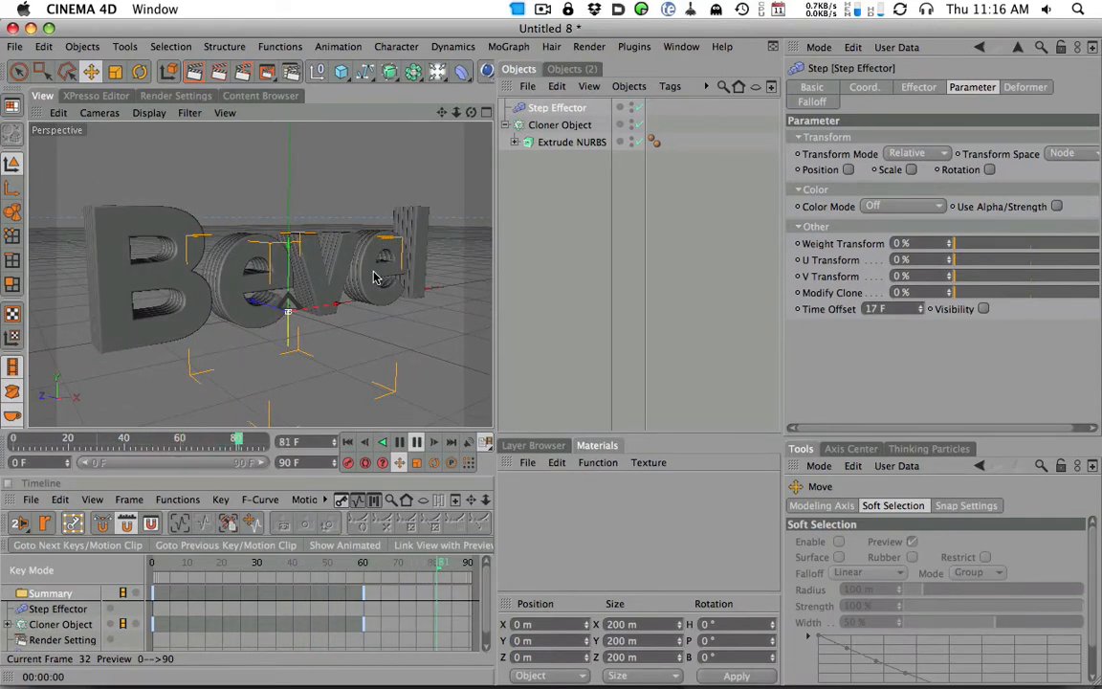
pyautogui.click(418, 442)
pyautogui.click(169, 72)
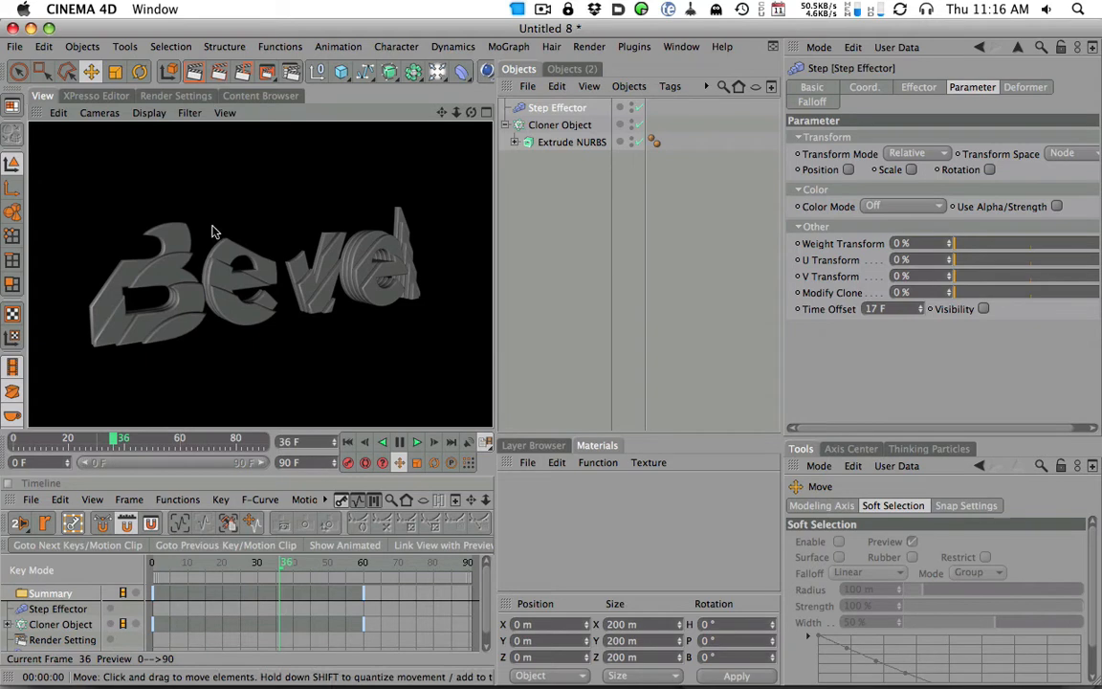
pyautogui.click(416, 442)
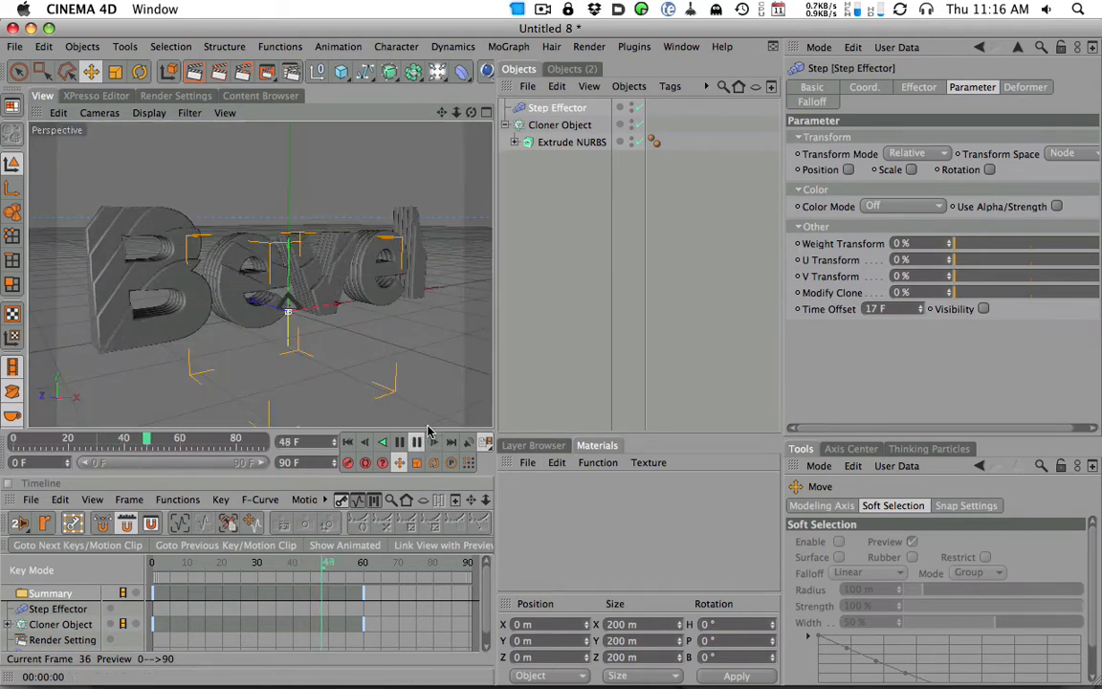
pyautogui.click(418, 442)
pyautogui.keyDown('alt'); pyautogui.moveTo(373, 256); pyautogui.dragTo(379, 262); pyautogui.keyUp('alt')
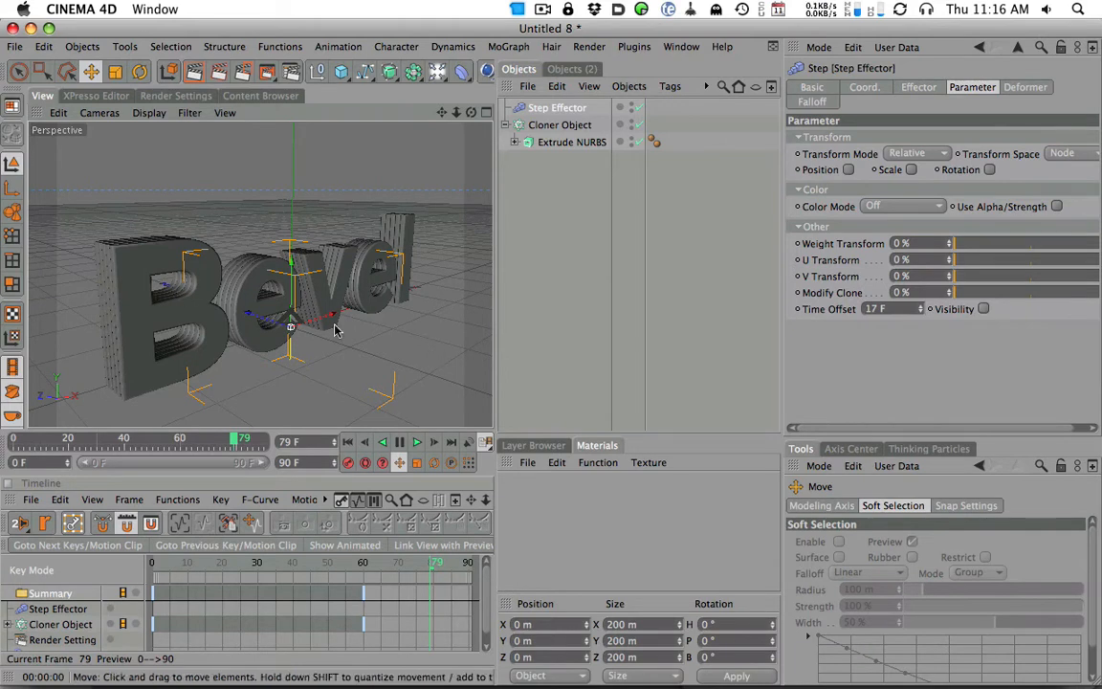
# Step: Switch to Safari to examine the Pompéia Fashion Weekend reference images and return to Cinema 4D
pyautogui.press('super+Tab')
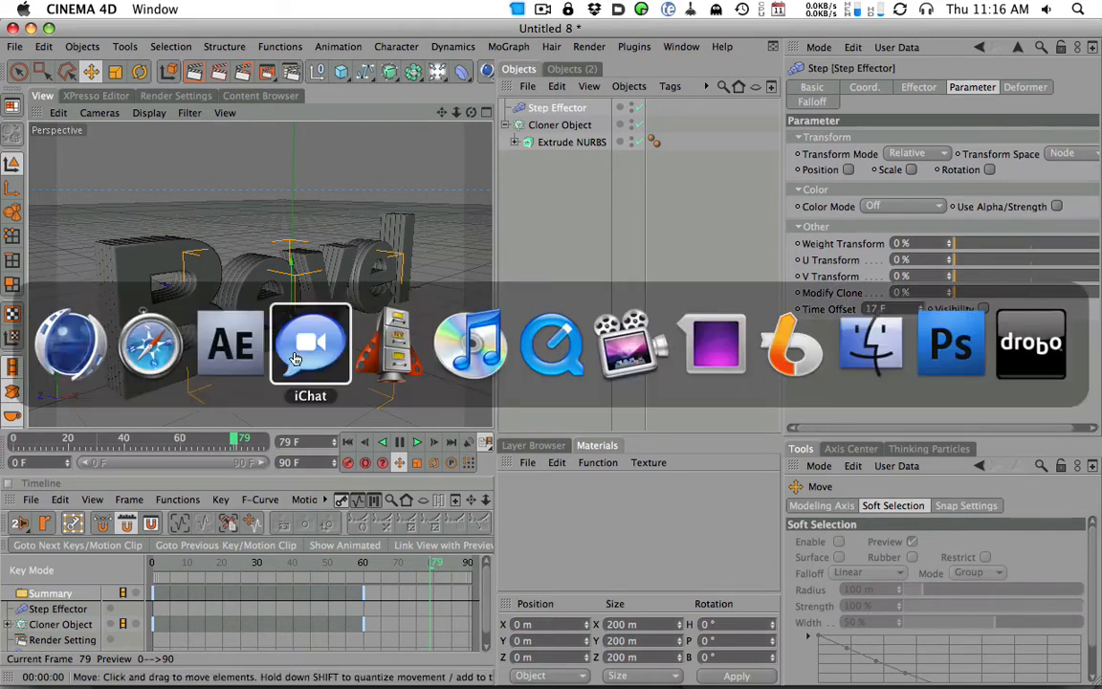
pyautogui.click(174, 362)
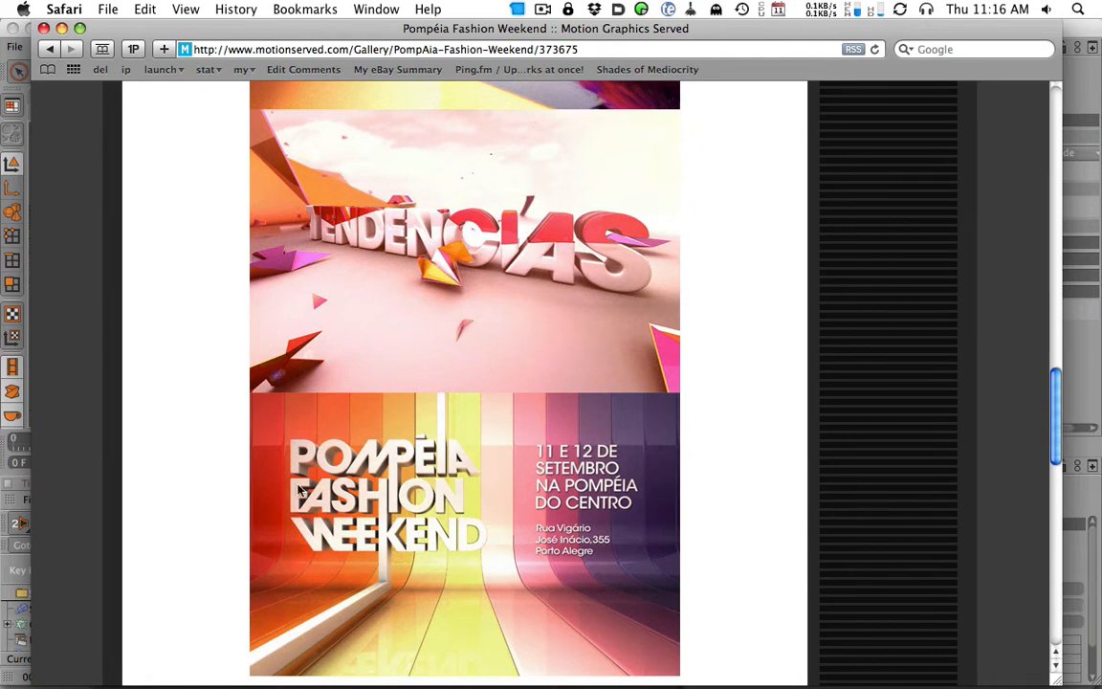
pyautogui.press('super+Tab')
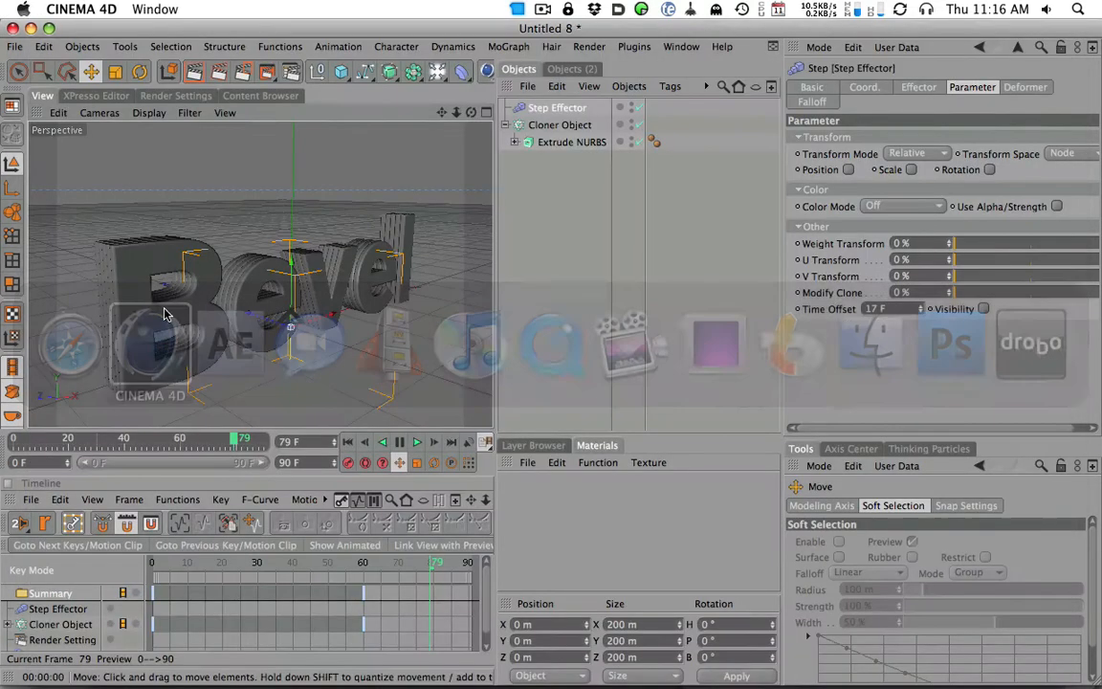
# Step: Duplicate the Extrude NURBS outside the Cloner Object and move the copy to about -39 m along Z
pyautogui.click(567, 142)
pyautogui.press('super+c')
pyautogui.press('super+v')
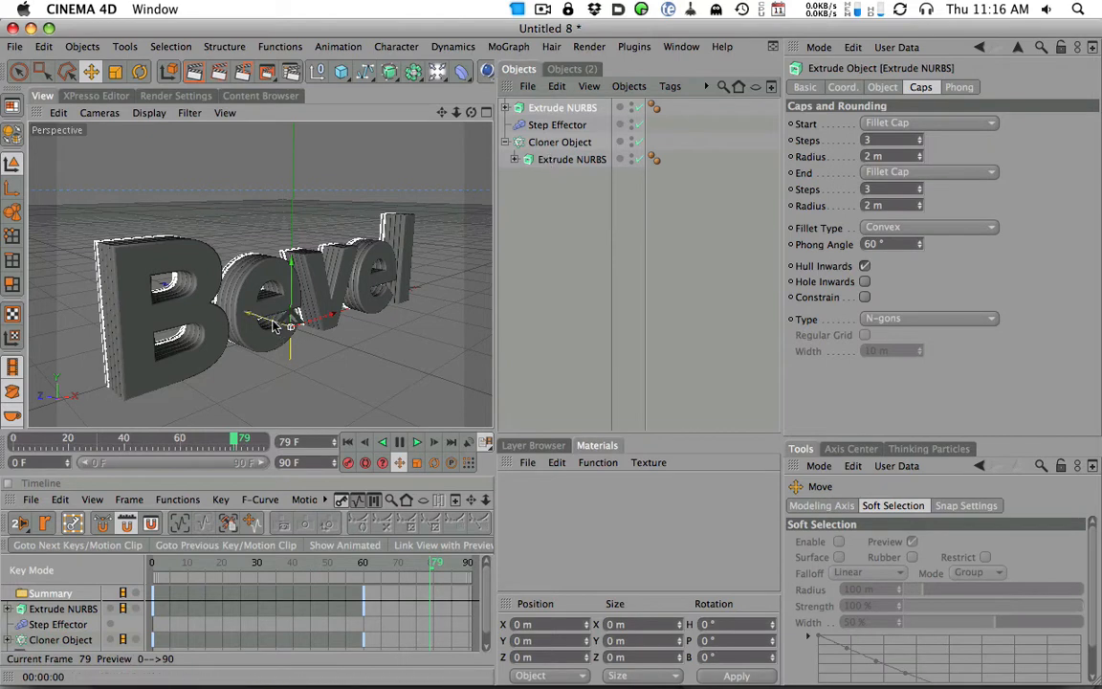
pyautogui.moveTo(275, 322); pyautogui.dragTo(279, 363)
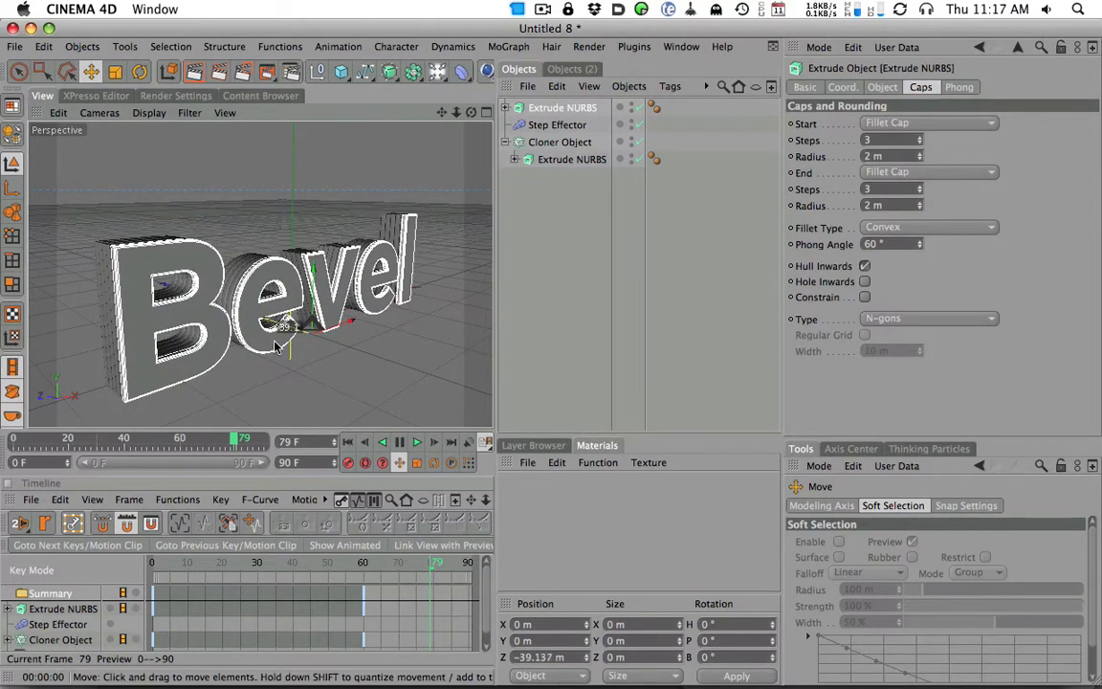
# Step: Set the copied Extrude NURBS movement along Z to 51 m and render the view
pyautogui.click(882, 87)
pyautogui.moveTo(1064, 125); pyautogui.dragTo(1075, 79)
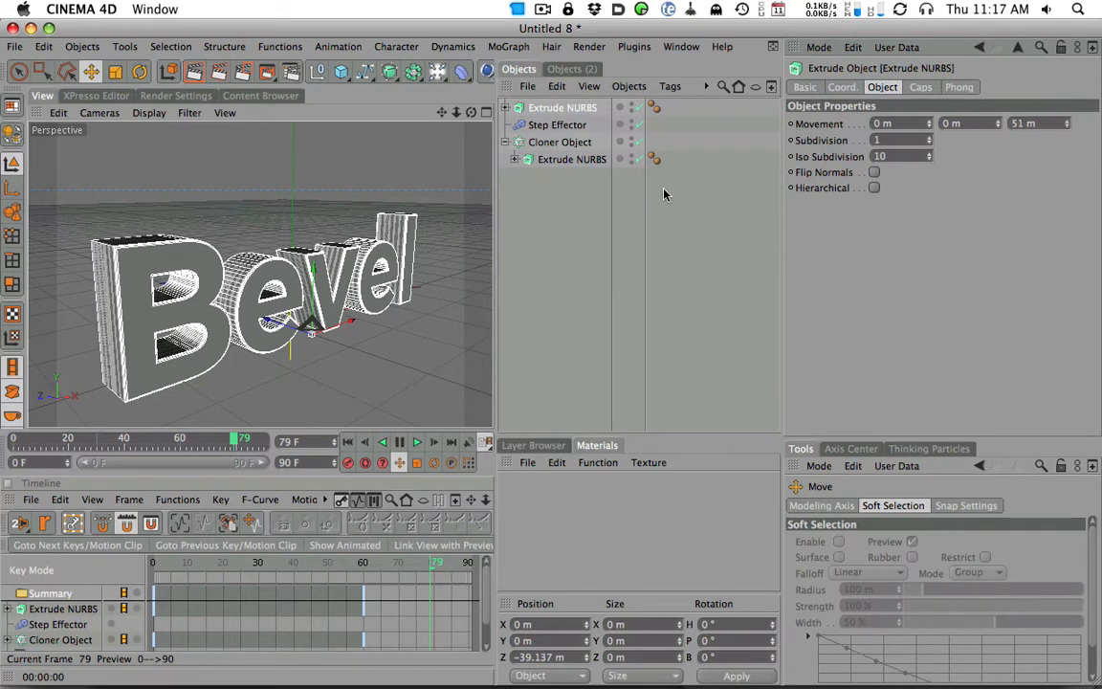
pyautogui.keyDown('alt'); pyautogui.moveTo(342, 212); pyautogui.dragTo(369, 262); pyautogui.keyUp('alt')
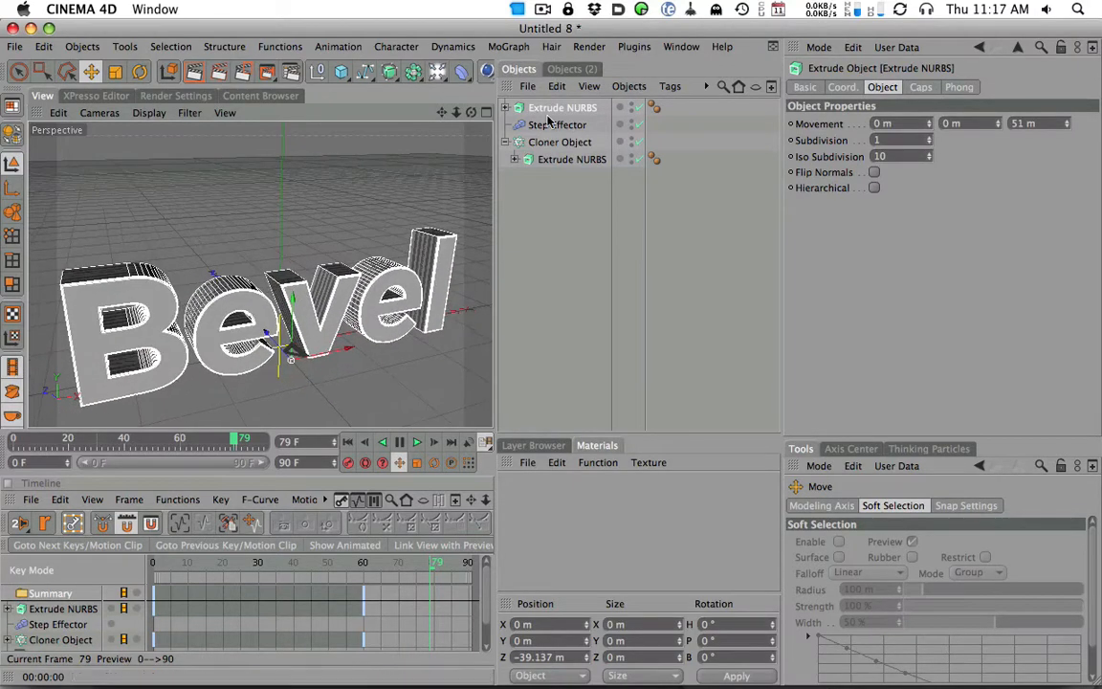
pyautogui.click(194, 72)
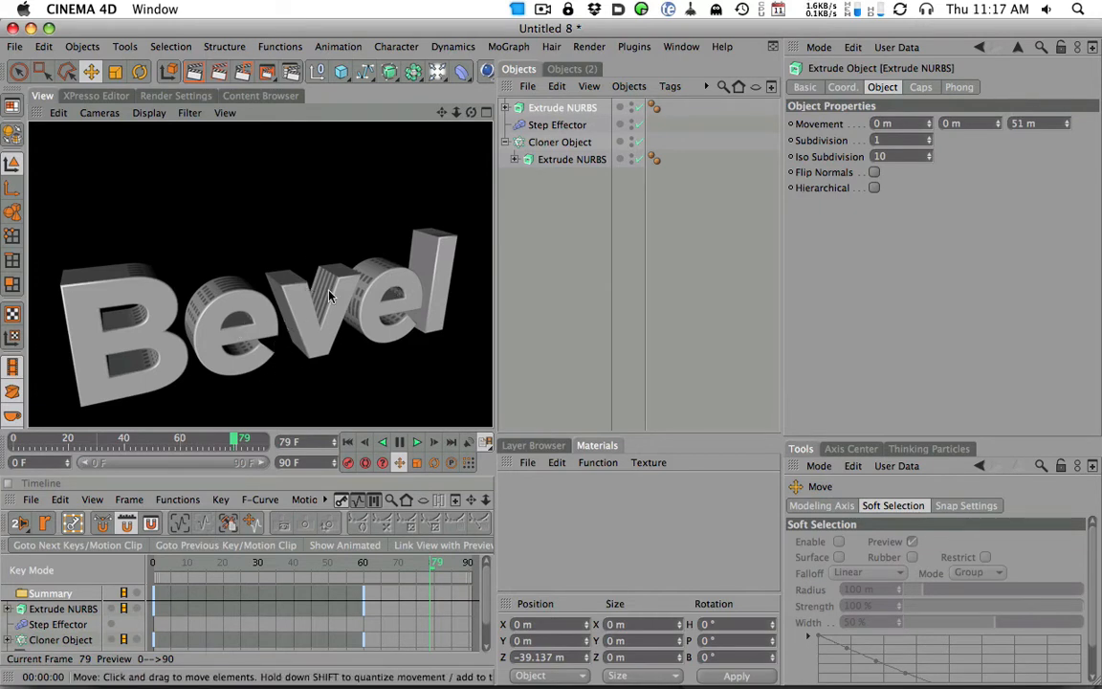
# Step: Set the start and end fillet radius of the copied Extrude NURBS to 5 m
pyautogui.click(920, 87)
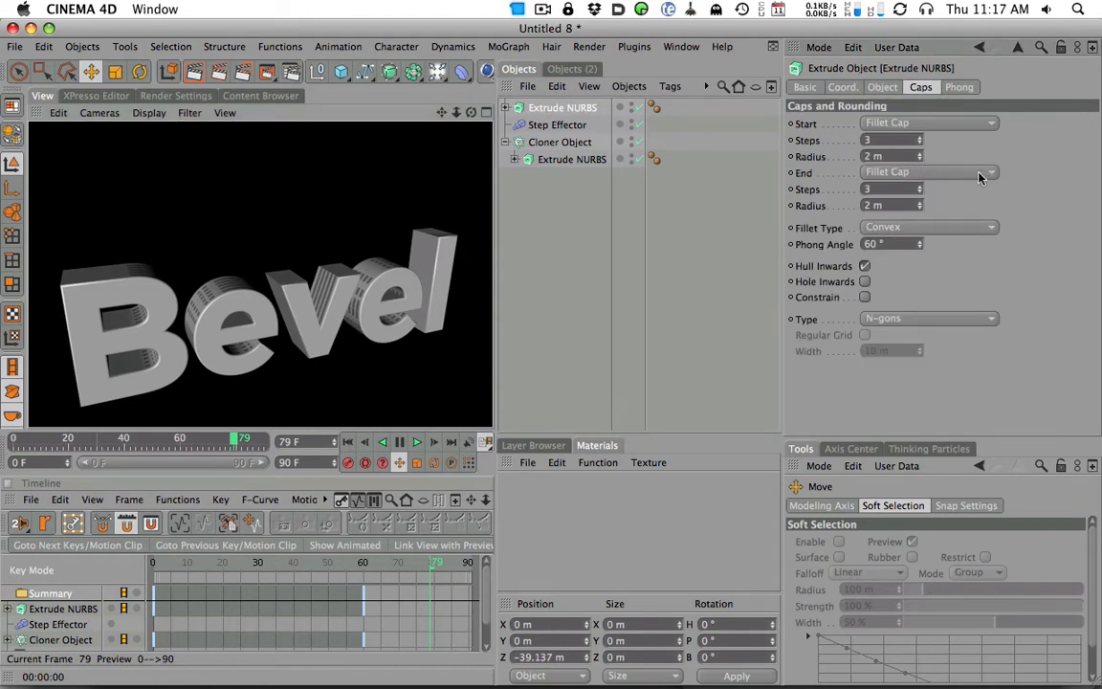
pyautogui.moveTo(899, 155); pyautogui.dragTo(698, 147)
pyautogui.write('5')
pyautogui.moveTo(900, 202); pyautogui.dragTo(772, 205)
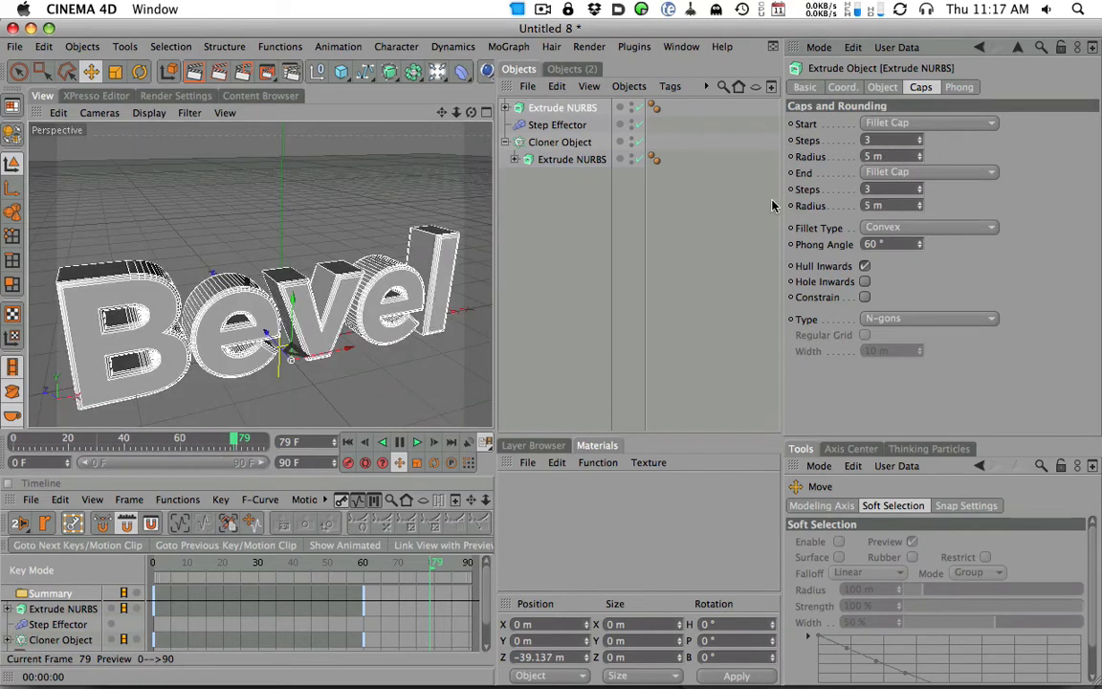
# Step: Render the text from two viewing angles to check the bevels and scrub the animation to frame 30
pyautogui.click(168, 72)
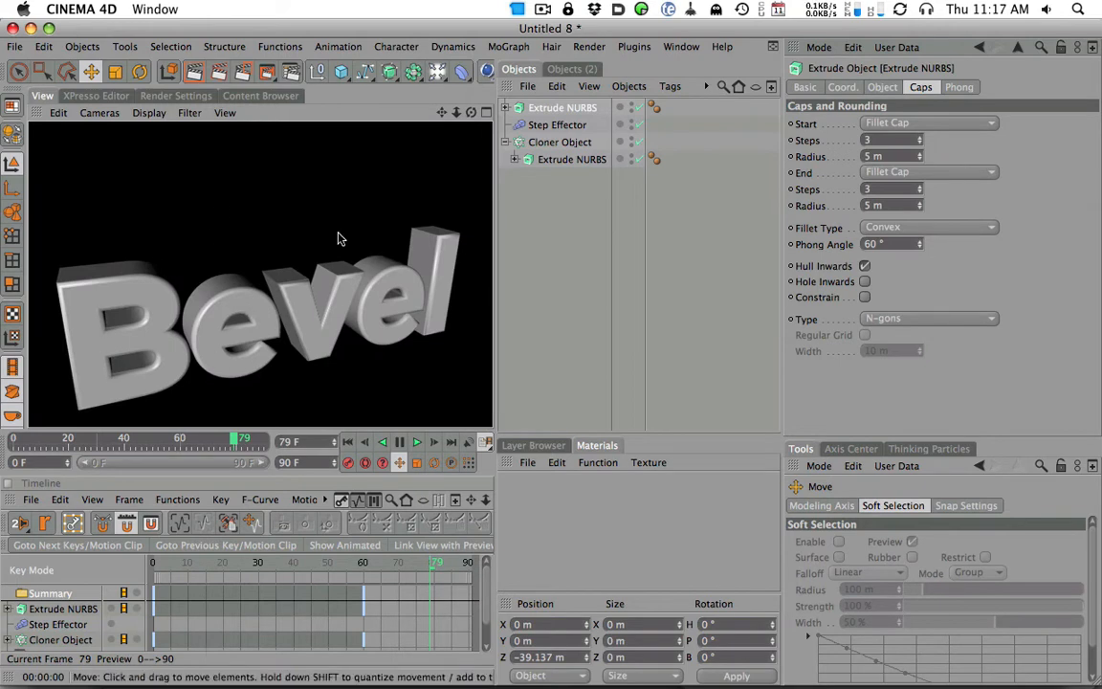
pyautogui.keyDown('alt'); pyautogui.moveTo(387, 283); pyautogui.dragTo(224, 325); pyautogui.keyUp('alt')
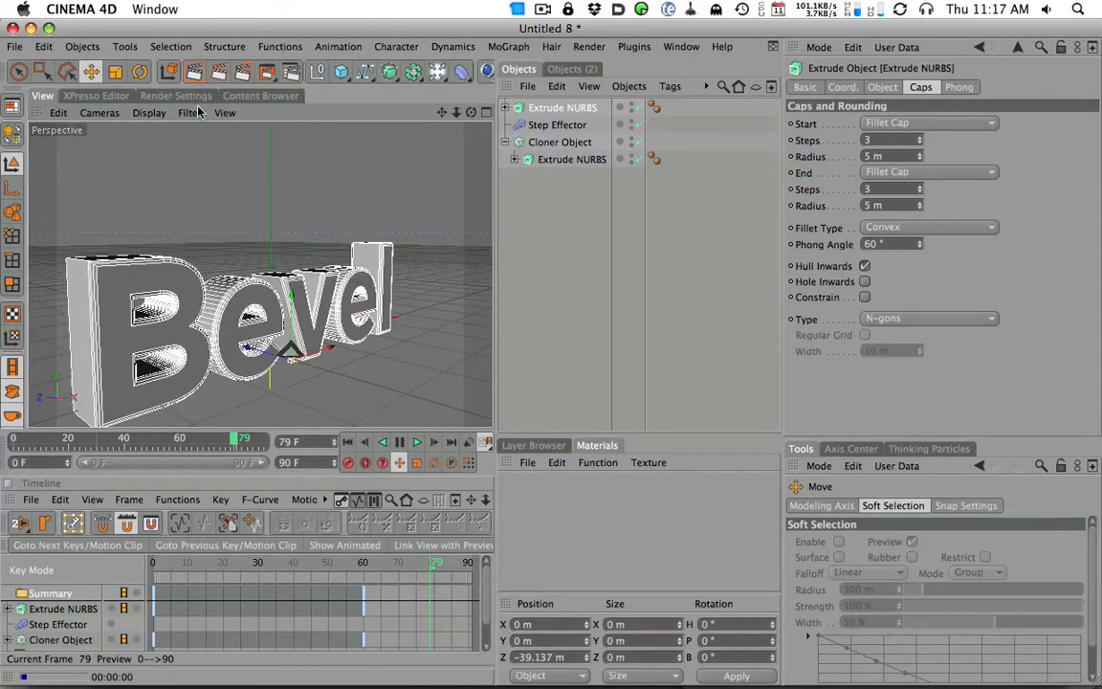
pyautogui.click(169, 72)
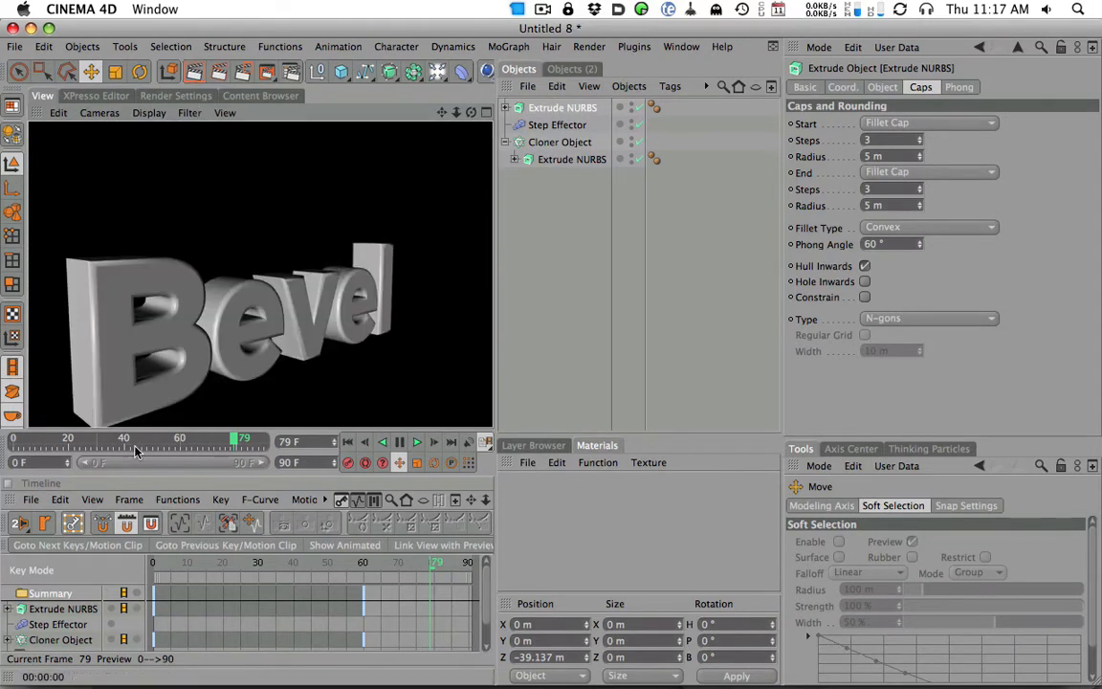
pyautogui.moveTo(43, 442); pyautogui.dragTo(102, 443)
# Step: Rename the Extrude NURBS outside the Cloner Object as Silver
pyautogui.click(571, 160)
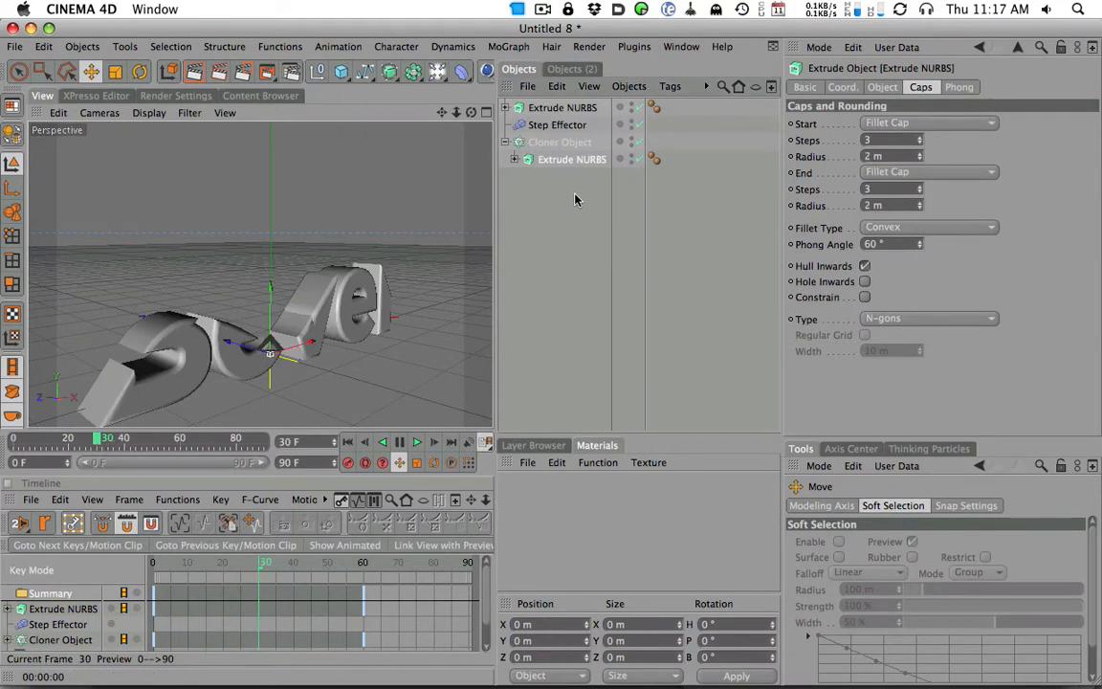
pyautogui.click(555, 107)
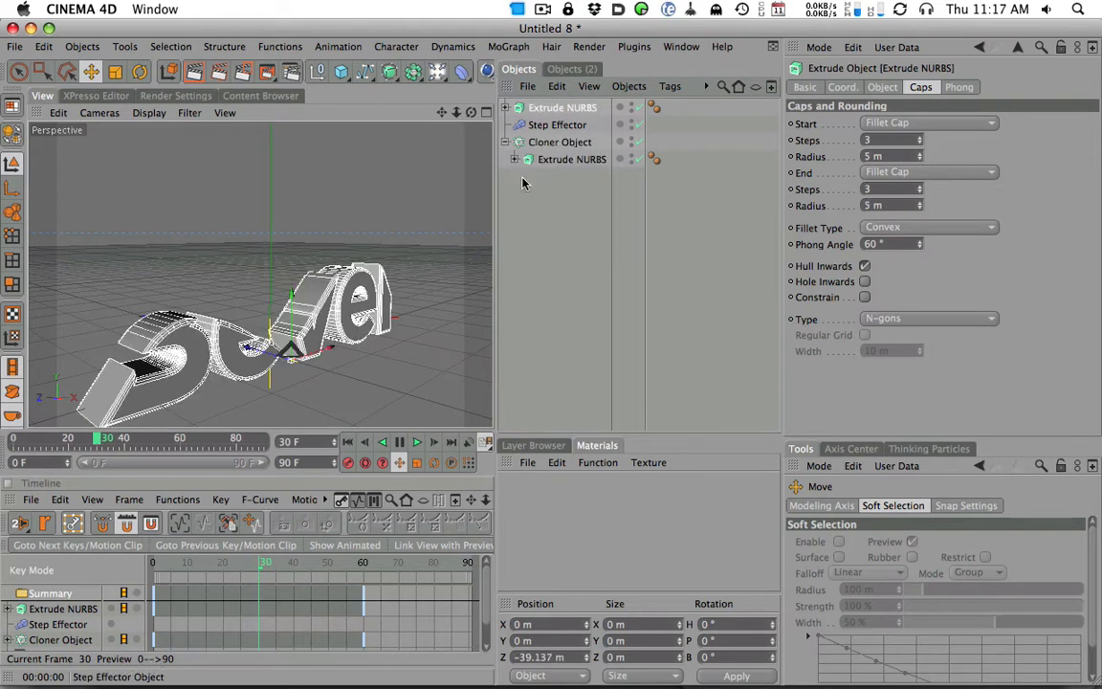
pyautogui.doubleClick(565, 108)
pyautogui.write('Sel')
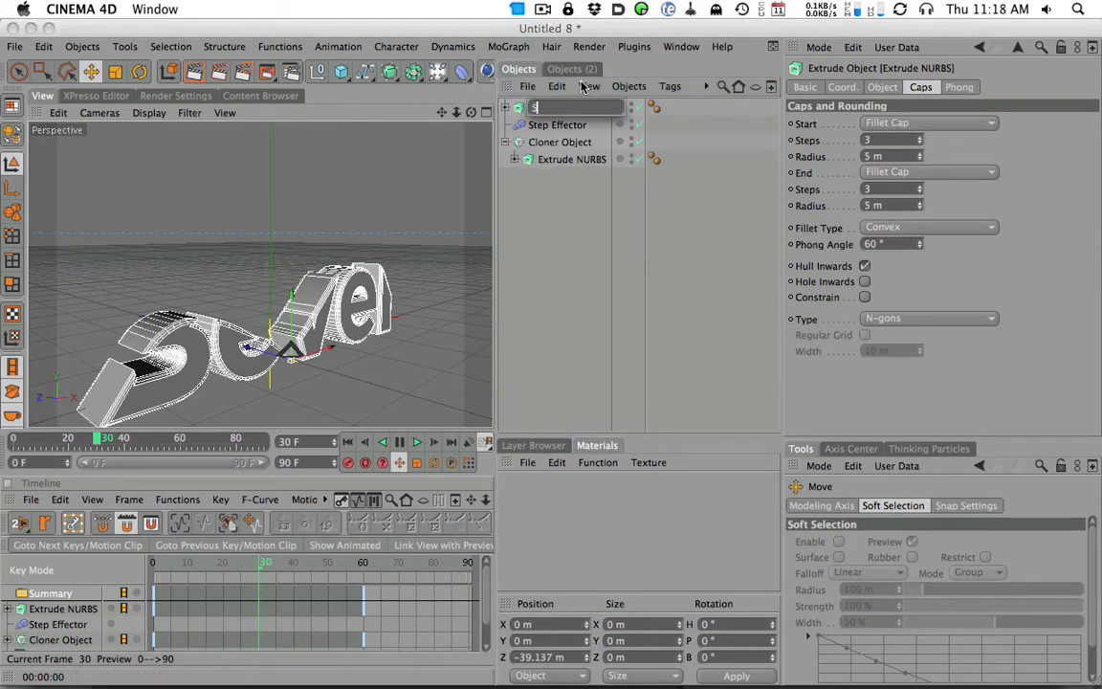
pyautogui.write('ver')
pyautogui.press('Return')
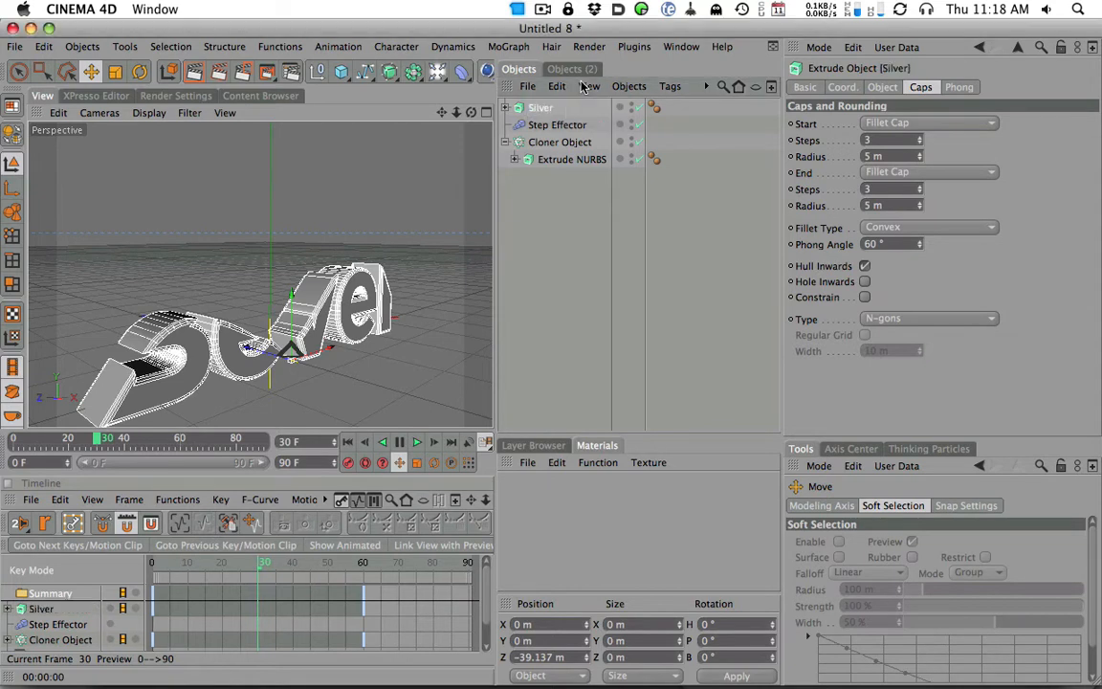
# Step: Rename the Extrude NURBS inside the Cloner Object as Colors and reselect the Silver object
pyautogui.doubleClick(573, 159)
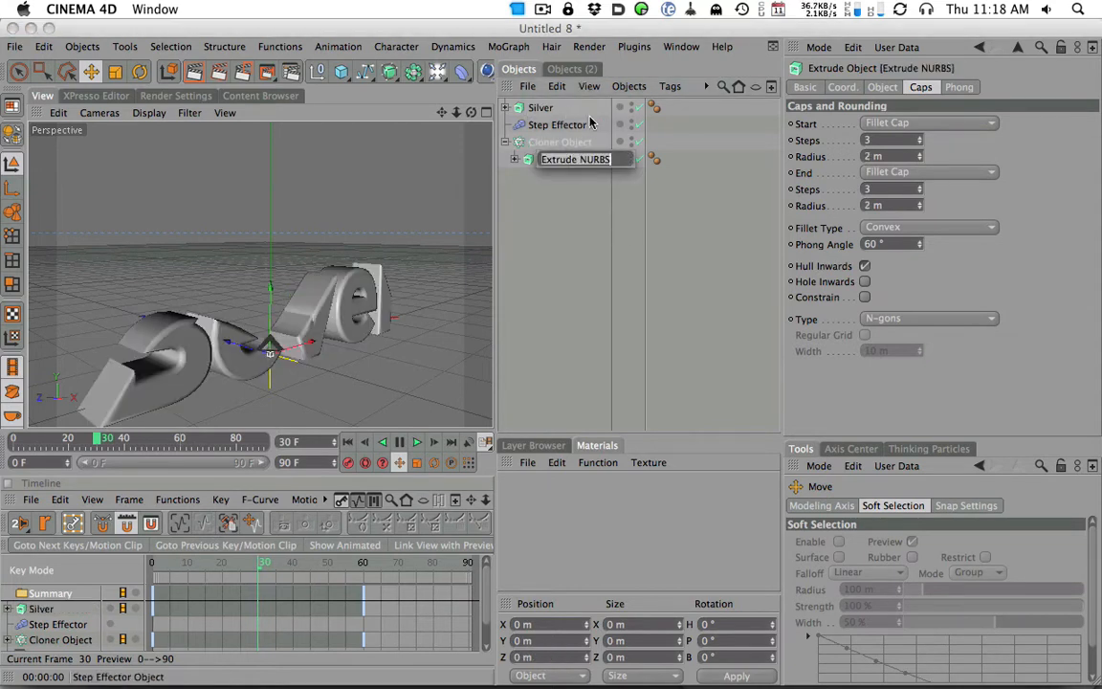
pyautogui.write('Colors')
pyautogui.press('Return')
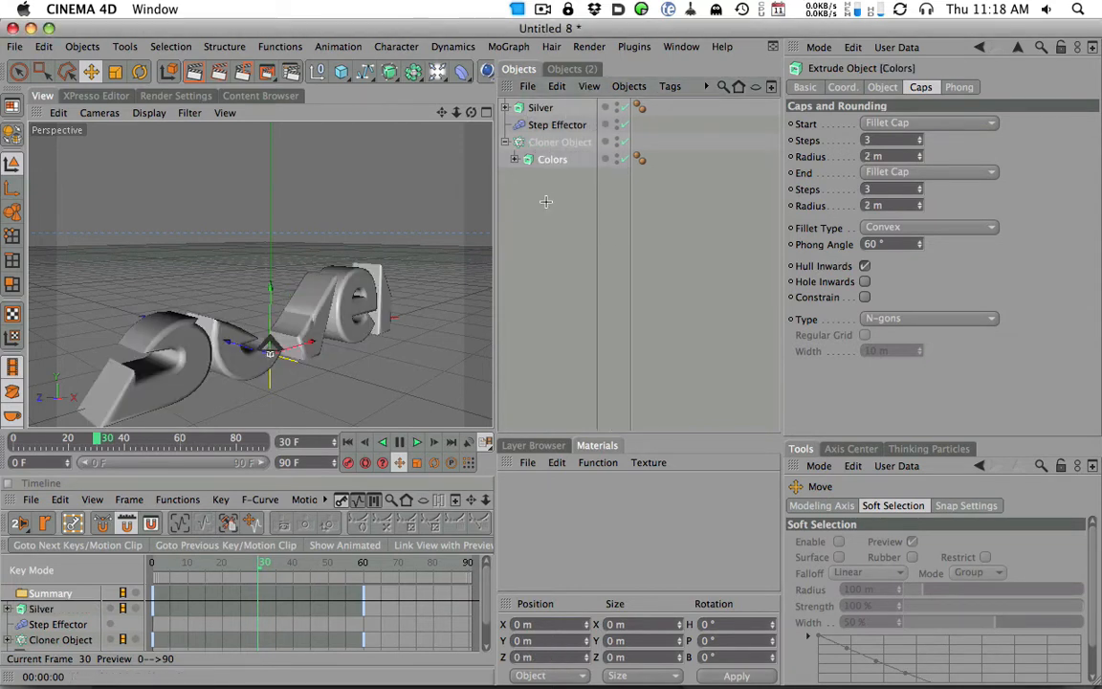
pyautogui.click(504, 177)
pyautogui.click(541, 109)
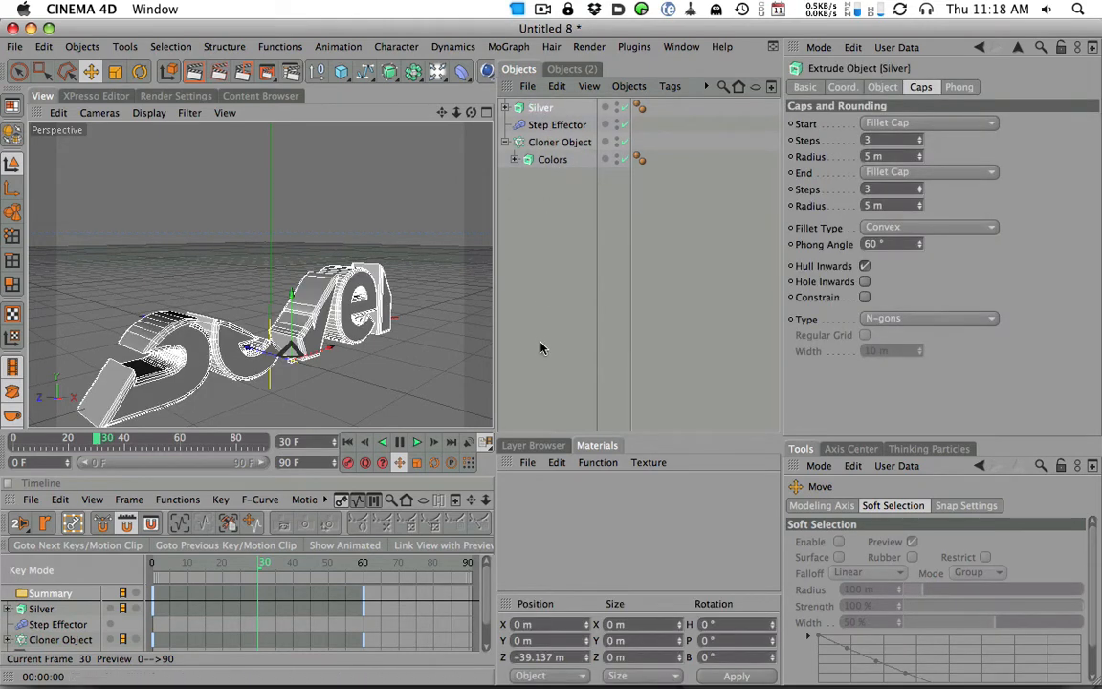
# Step: Enlarge the timeline and expand the Cloner Object there to show the Colors track
pyautogui.moveTo(303, 429); pyautogui.dragTo(321, 273)
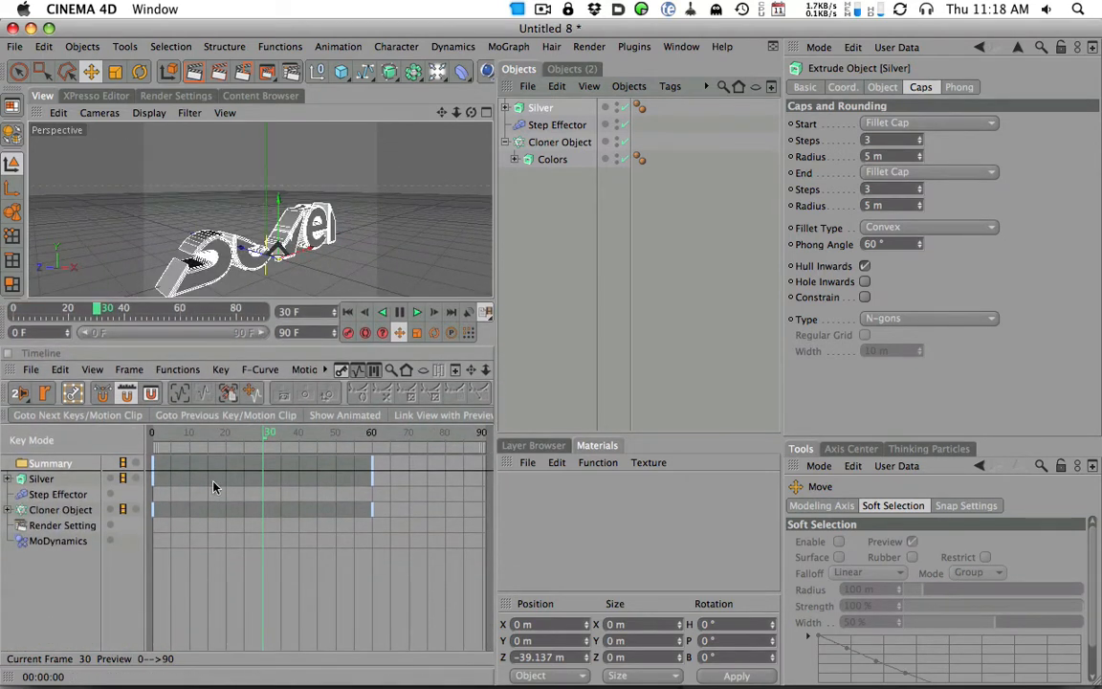
pyautogui.click(43, 480)
pyautogui.click(52, 511)
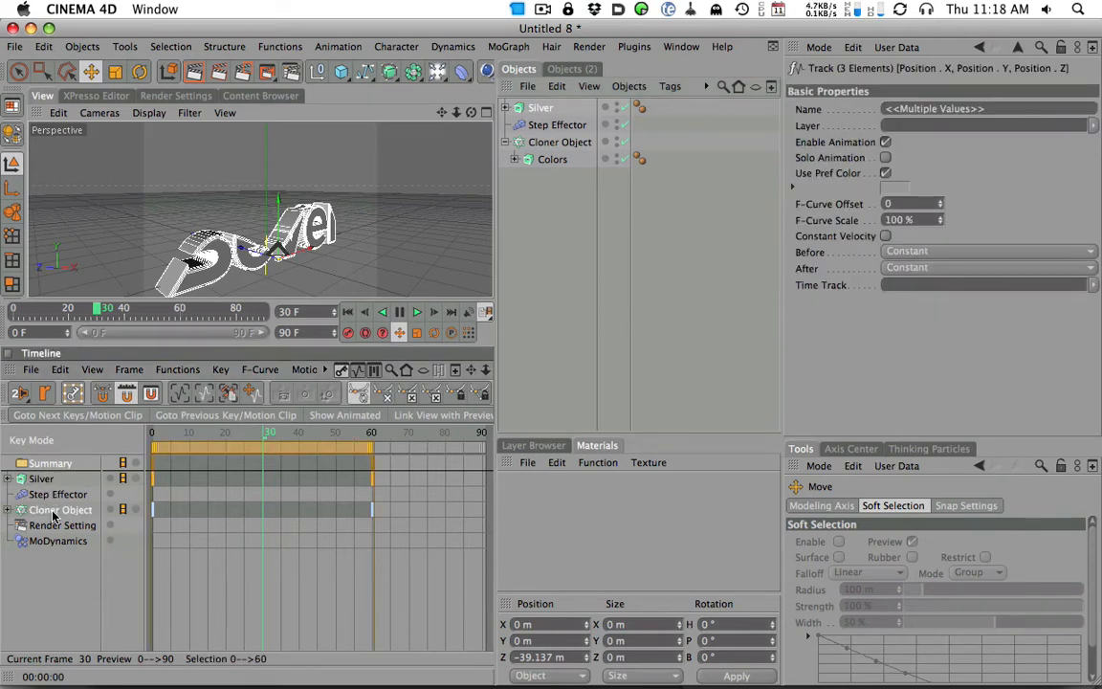
pyautogui.click(7, 510)
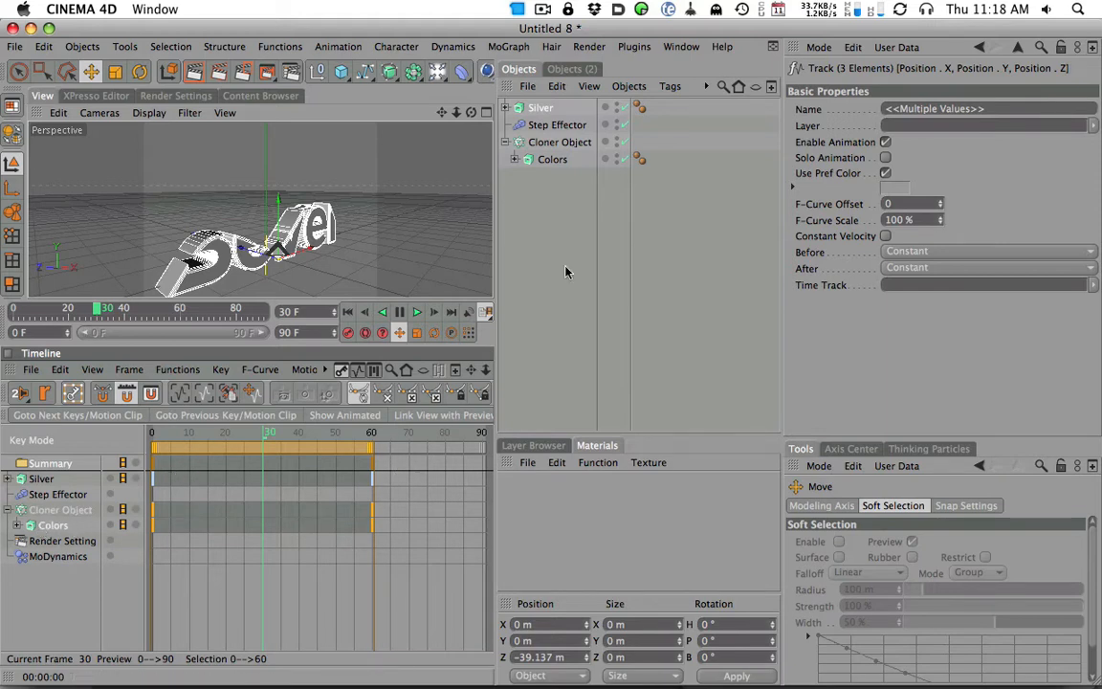
pyautogui.click(7, 480)
pyautogui.click(8, 479)
# Step: Select only the Silver object's keyframes and shift them to run from frame 19 to frame 79
pyautogui.moveTo(411, 459); pyautogui.dragTo(145, 499)
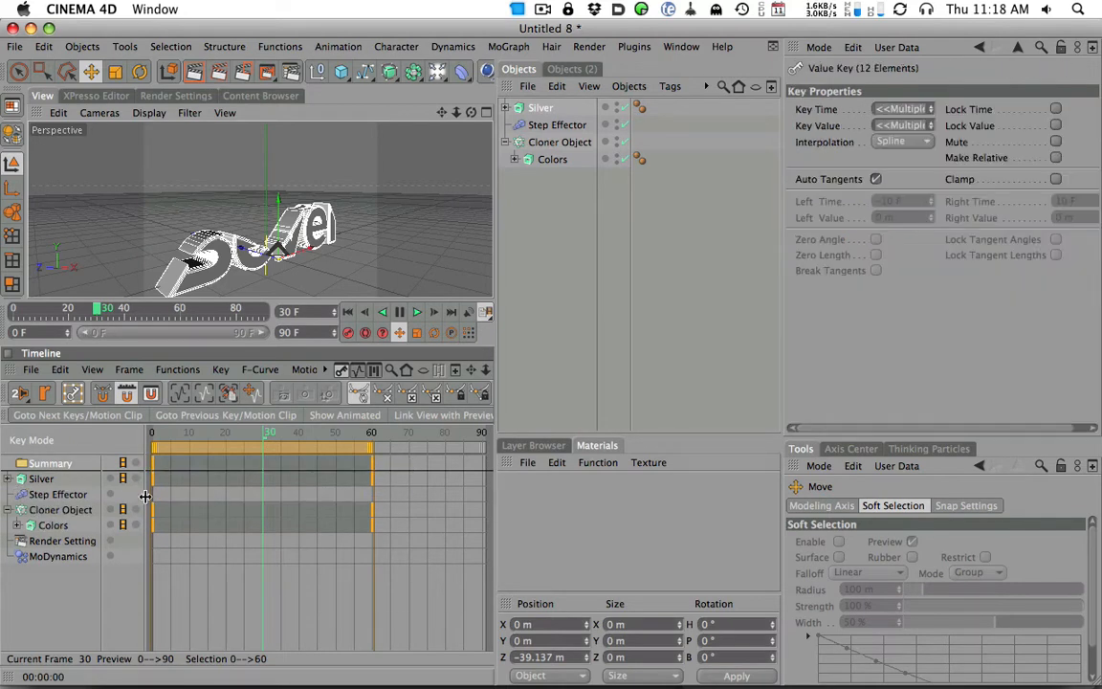
pyautogui.click(416, 468)
pyautogui.moveTo(340, 483); pyautogui.dragTo(137, 483)
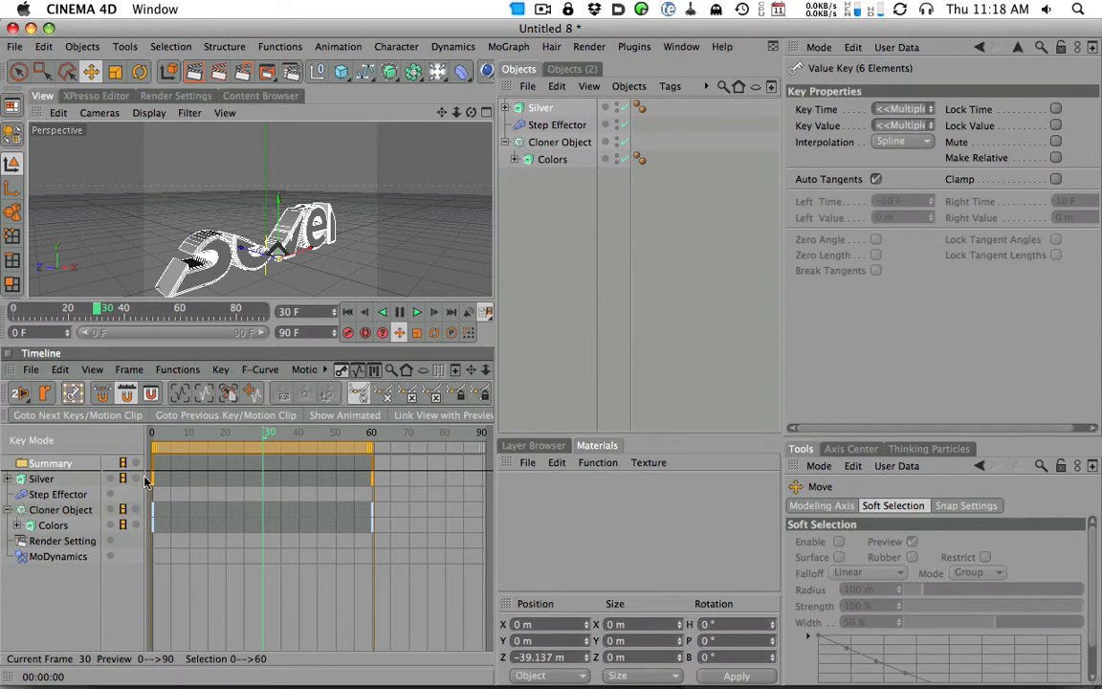
pyautogui.moveTo(240, 454)
pyautogui.mouseDown()
pyautogui.moveTo(230, 453)
pyautogui.moveTo(285, 451)
pyautogui.moveTo(247, 449)
pyautogui.mouseUp()
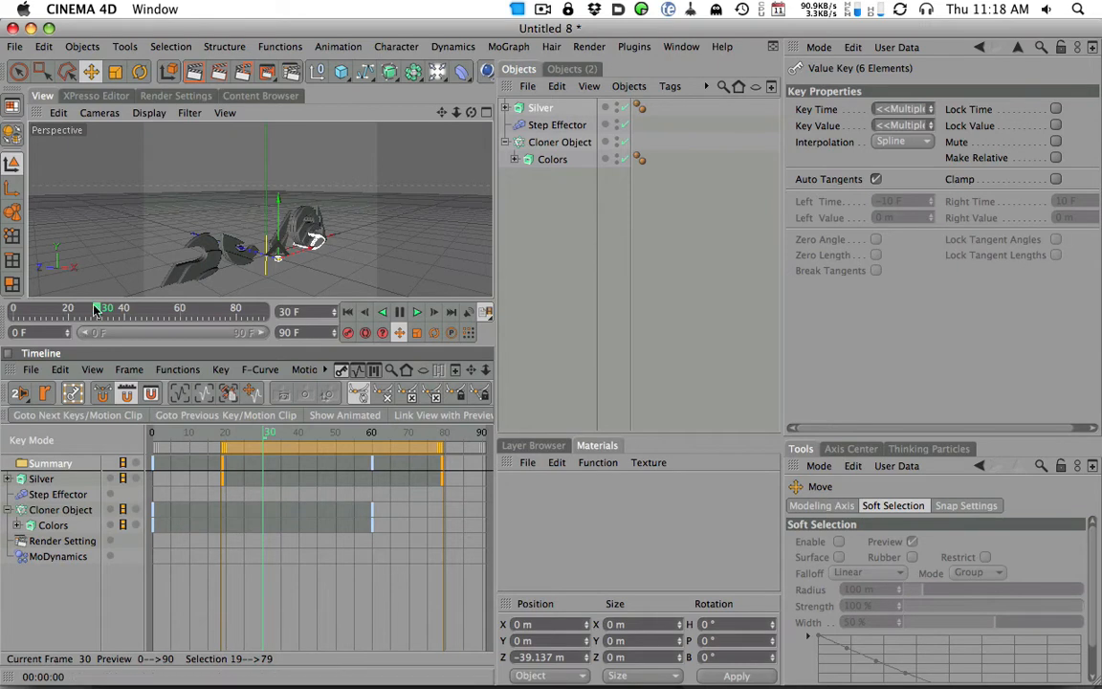
# Step: Check the slices at frame 40 and shift the Silver keyframes to run from frame 24 to frame 84
pyautogui.keyDown('alt'); pyautogui.moveTo(472, 199); pyautogui.dragTo(267, 247); pyautogui.keyUp('alt')
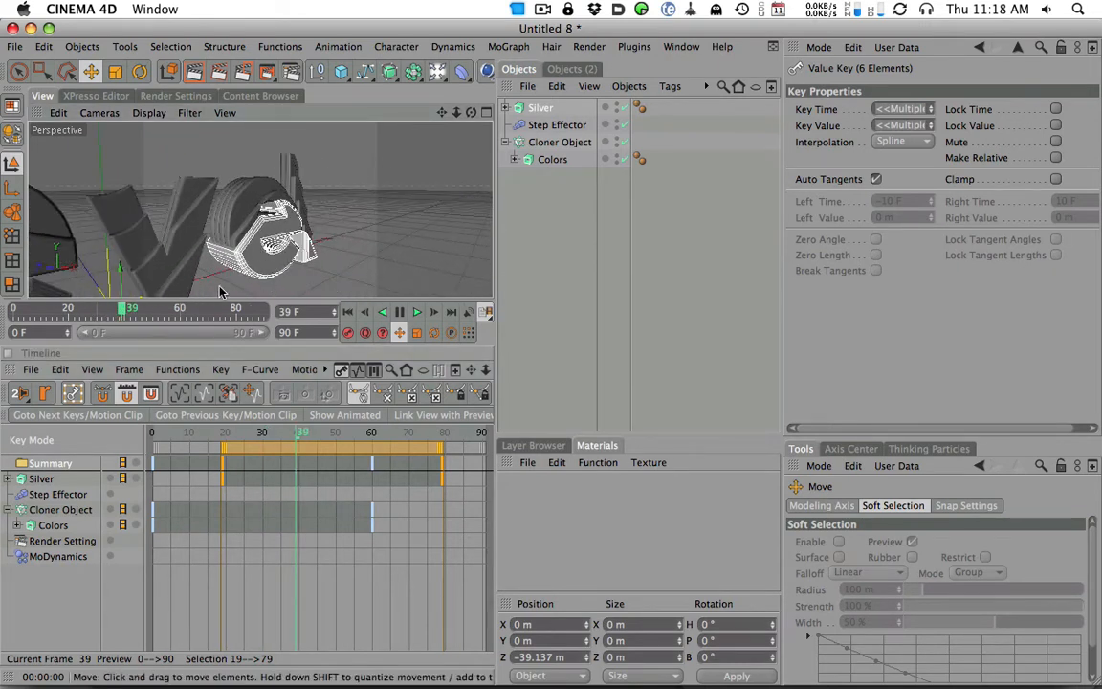
pyautogui.moveTo(122, 308)
pyautogui.mouseDown()
pyautogui.moveTo(93, 312)
pyautogui.moveTo(124, 307)
pyautogui.mouseUp()
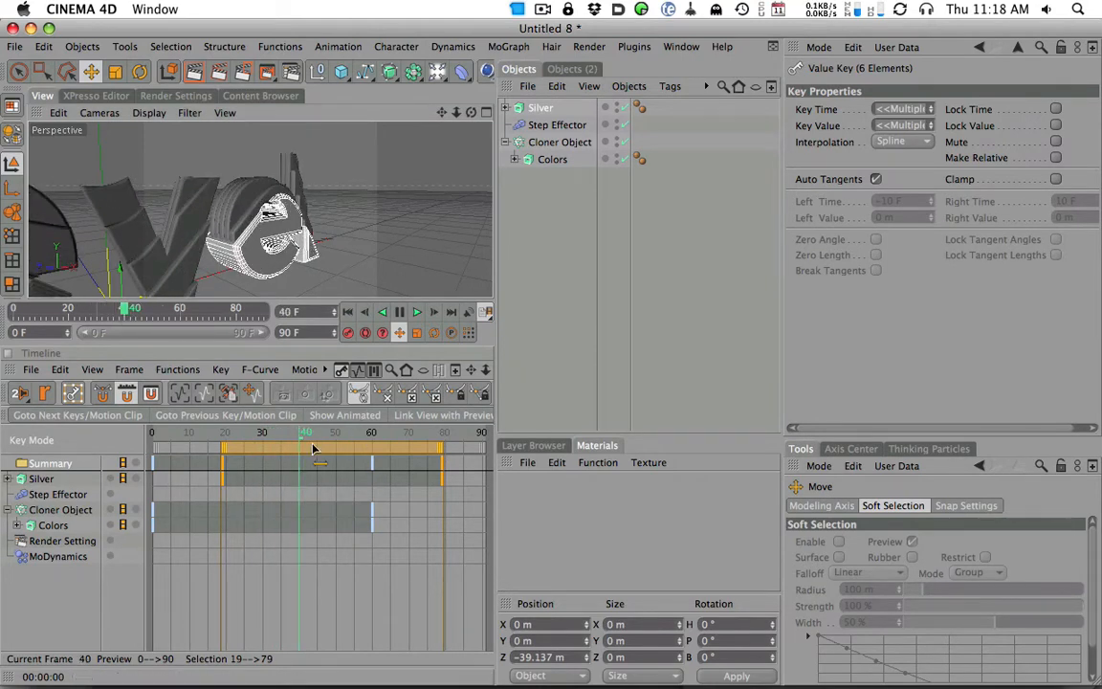
pyautogui.moveTo(319, 455); pyautogui.dragTo(347, 450)
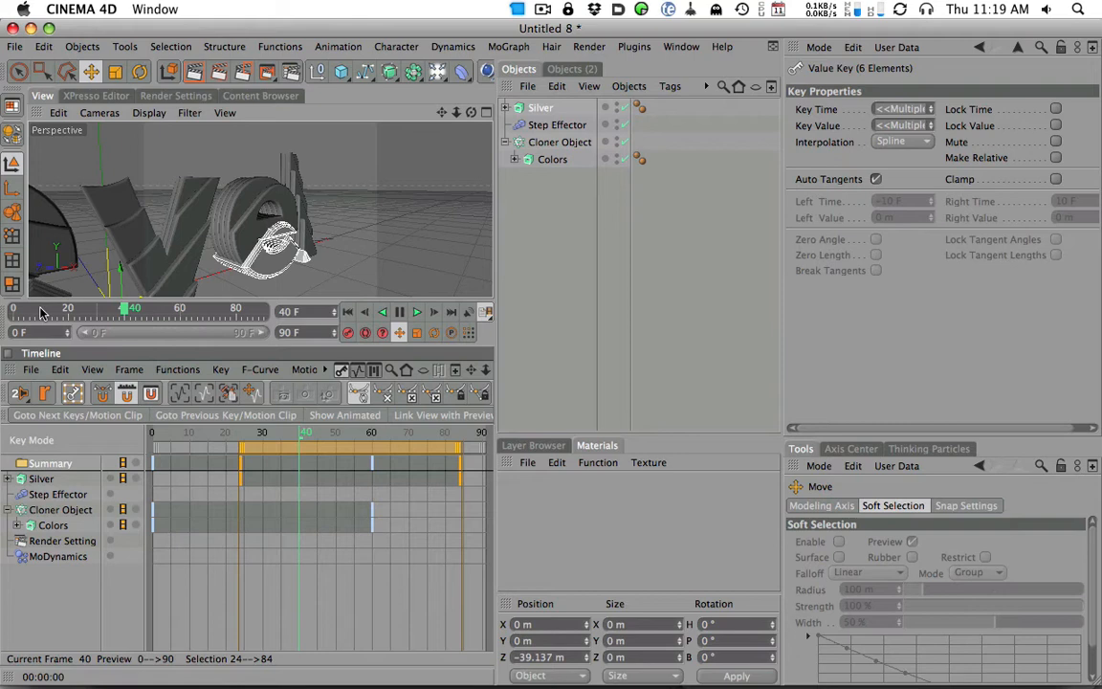
# Step: Scrub the animation to frame 55 and render the whole word in the view
pyautogui.click(52, 312)
pyautogui.moveTo(56, 315); pyautogui.dragTo(172, 314)
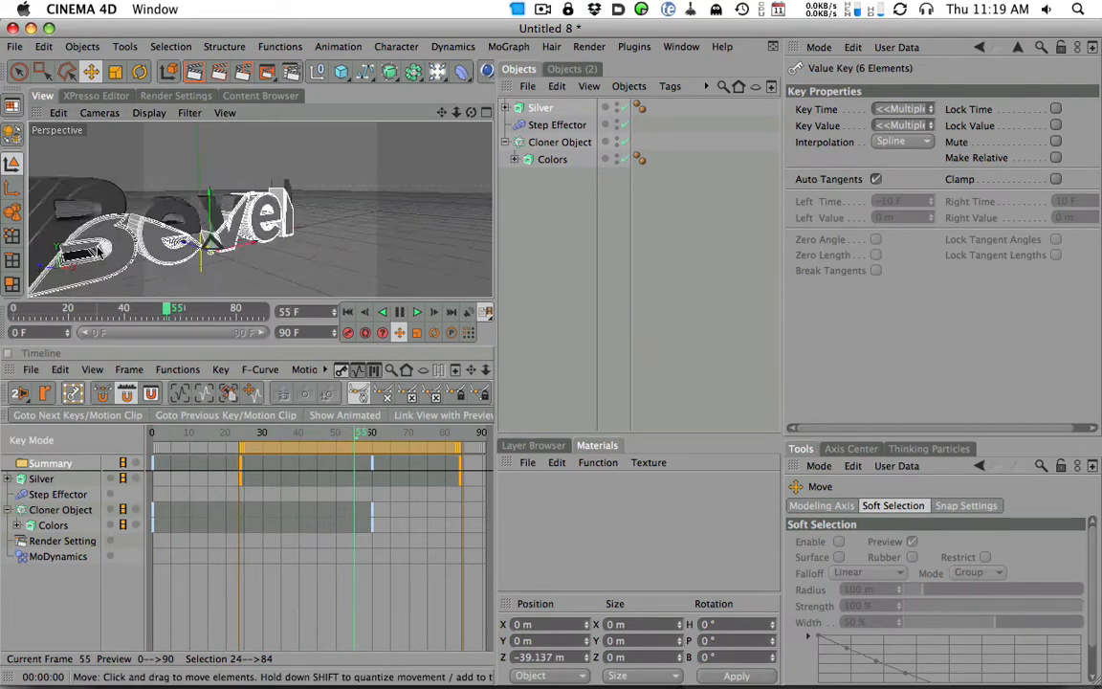
pyautogui.scroll(-5, 115, 247)
pyautogui.keyDown('alt'); pyautogui.moveTo(261, 216); pyautogui.dragTo(323, 216, button='middle'); pyautogui.keyUp('alt')
pyautogui.click(194, 71)
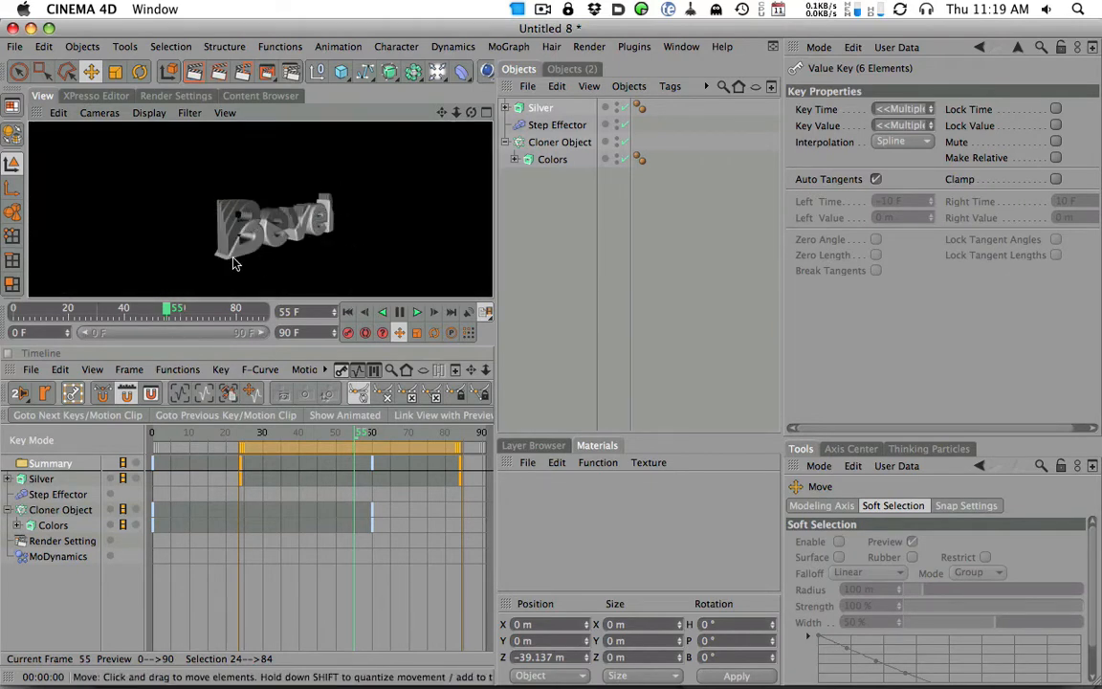
# Step: Enlarge the perspective view above the timeline and render the text closer up
pyautogui.moveTo(269, 302); pyautogui.dragTo(268, 476)
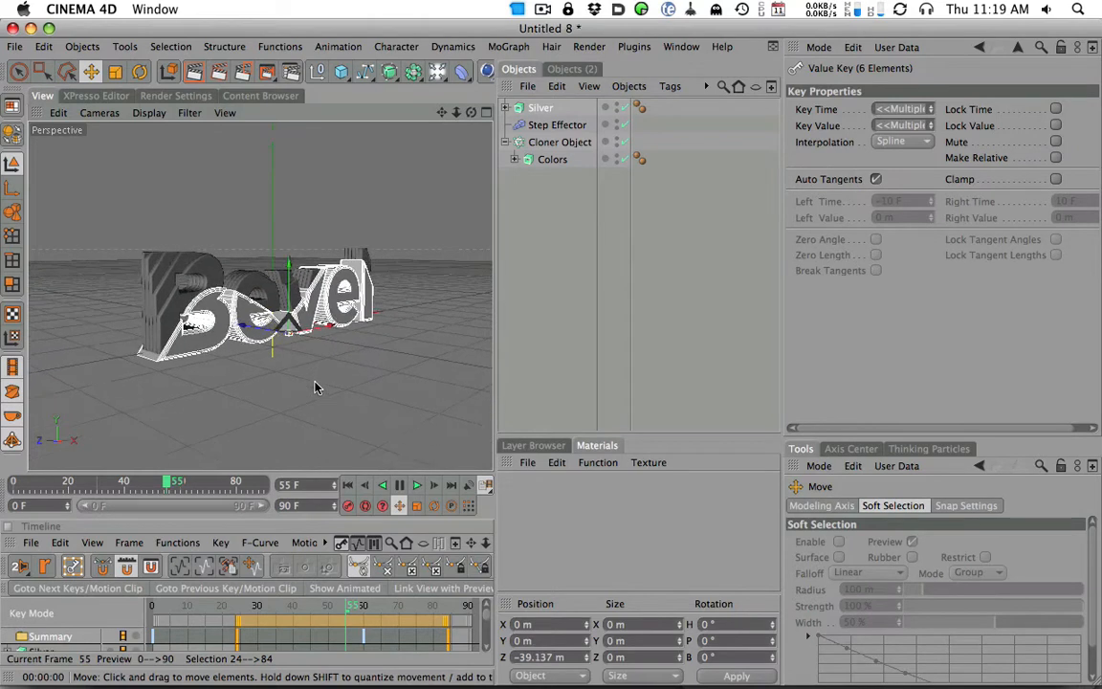
pyautogui.keyDown('alt'); pyautogui.moveTo(348, 383); pyautogui.dragTo(404, 371, button='right'); pyautogui.keyUp('alt')
pyautogui.click(194, 71)
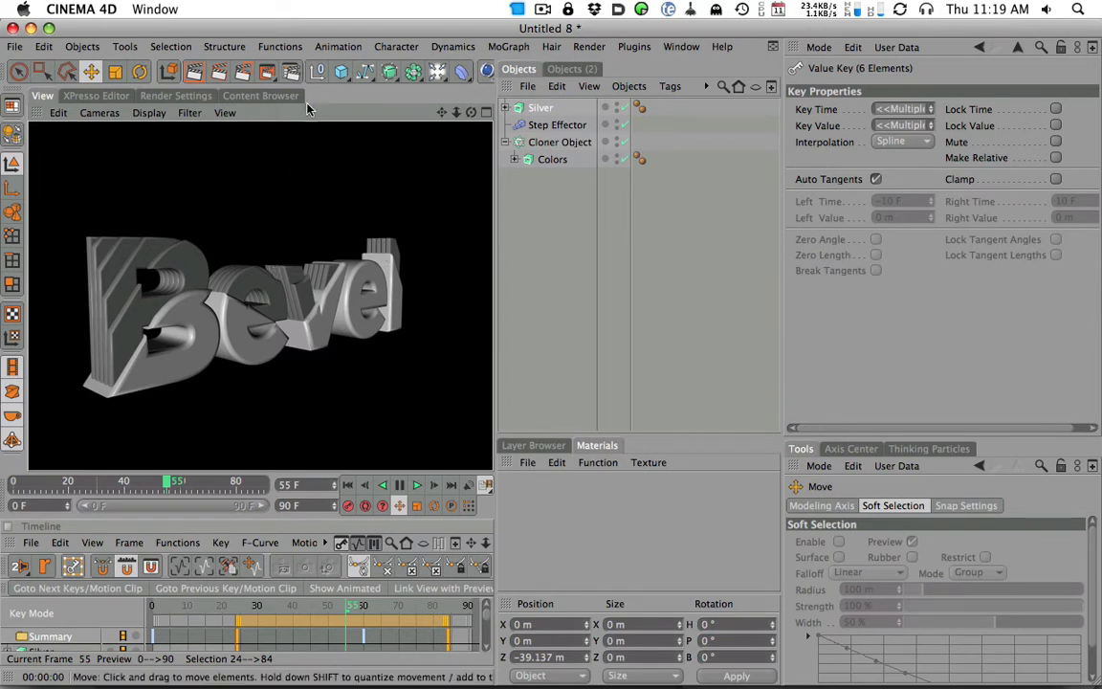
pyautogui.click(437, 74)
pyautogui.moveTo(268, 352); pyautogui.dragTo(440, 77)
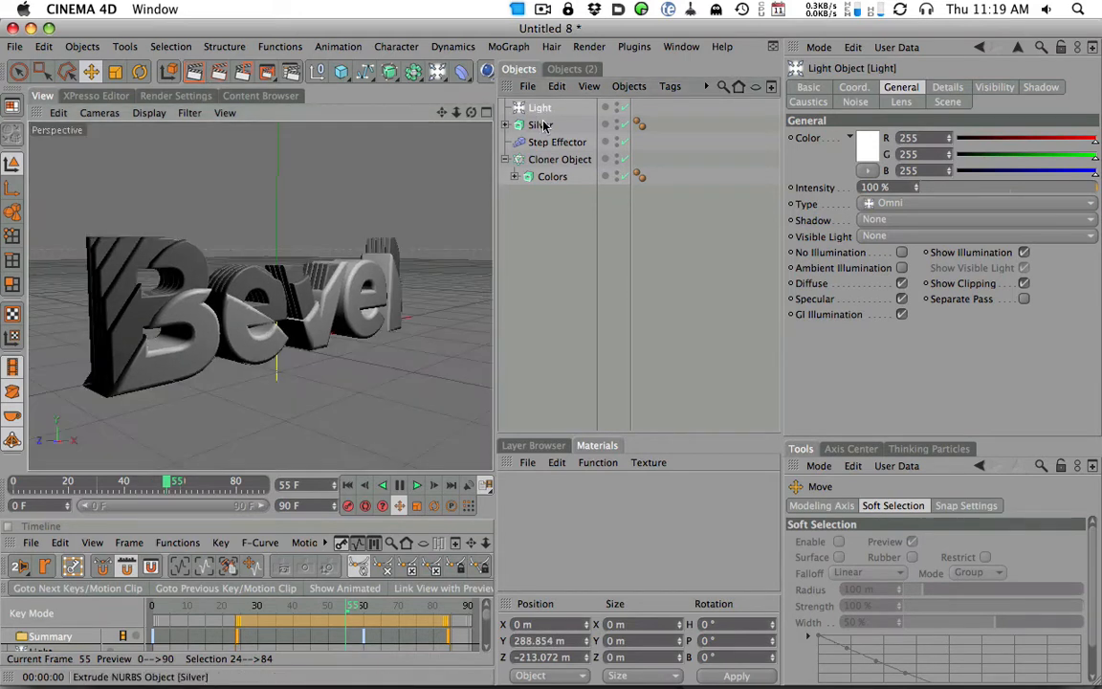
pyautogui.press('Delete')
# Step: Add SkyLight.c4d from the LightKit0202b 2 folder to the scene and render the view
pyautogui.click(267, 97)
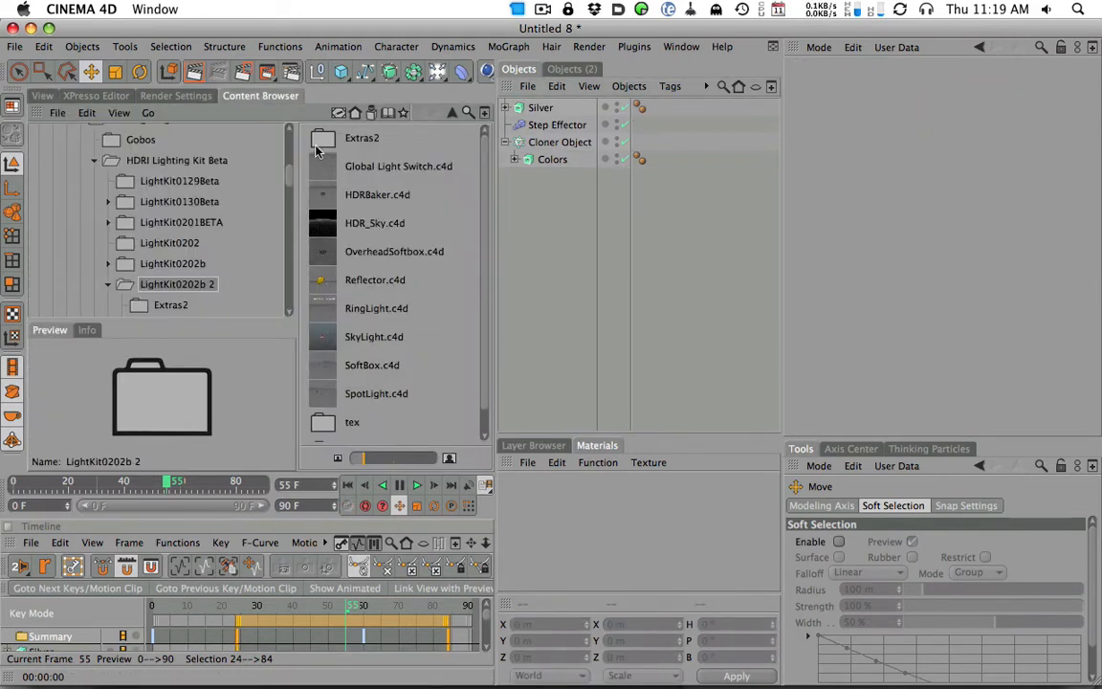
pyautogui.moveTo(331, 341); pyautogui.dragTo(352, 337)
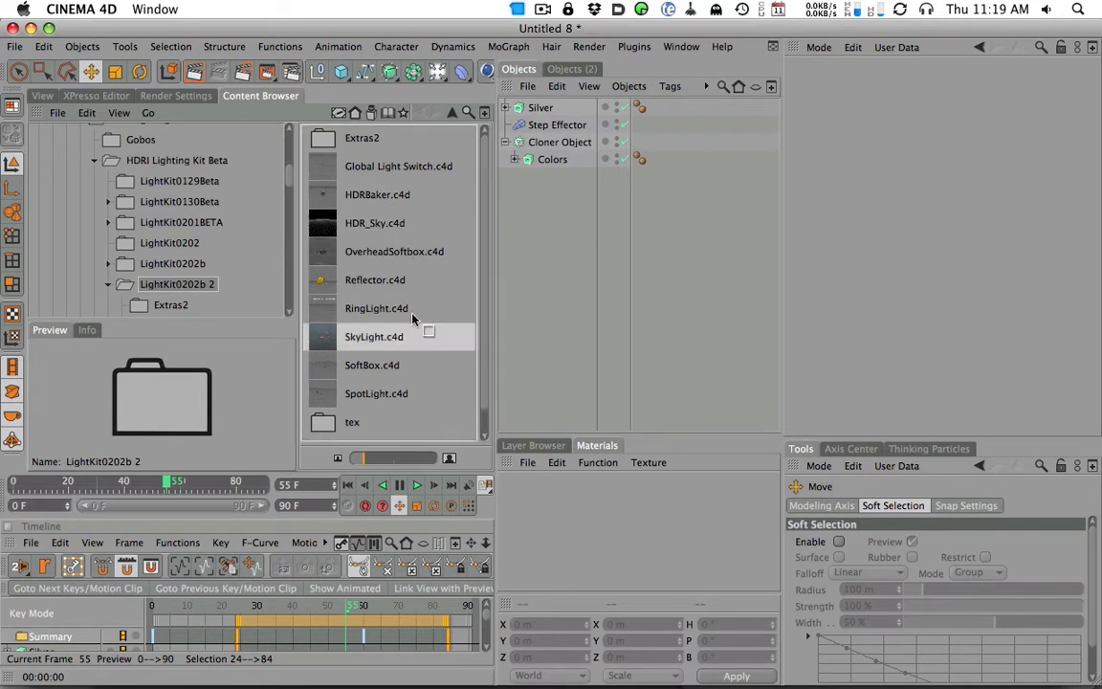
pyautogui.moveTo(565, 258); pyautogui.dragTo(565, 257)
pyautogui.click(50, 97)
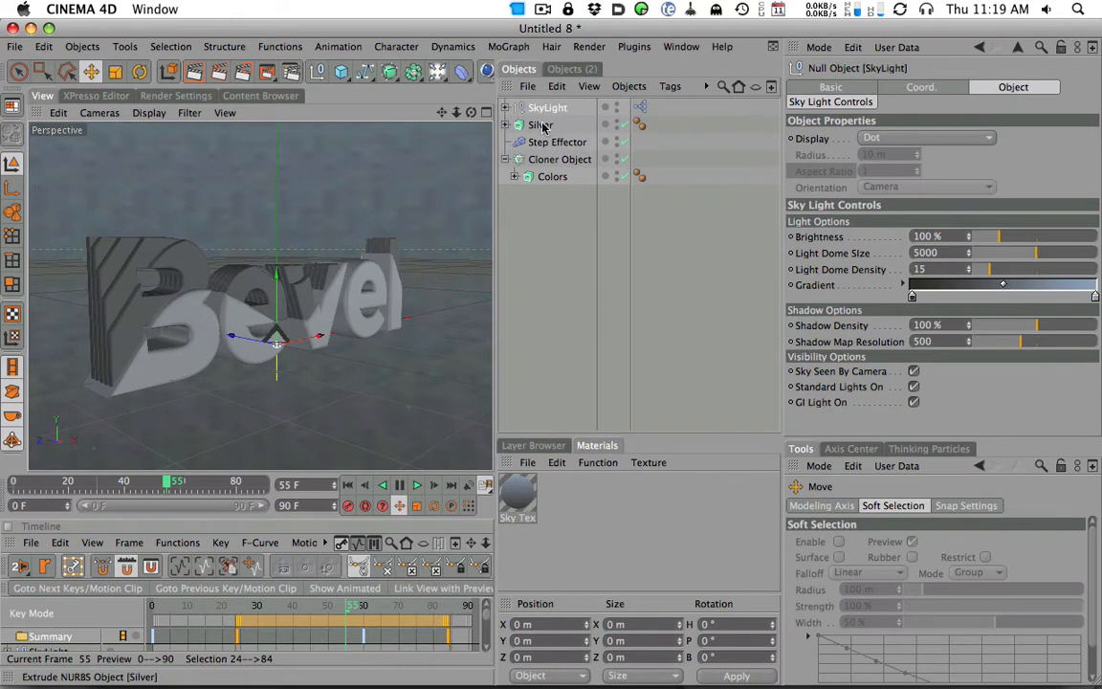
pyautogui.keyDown('alt'); pyautogui.moveTo(445, 201); pyautogui.dragTo(378, 238); pyautogui.keyUp('alt')
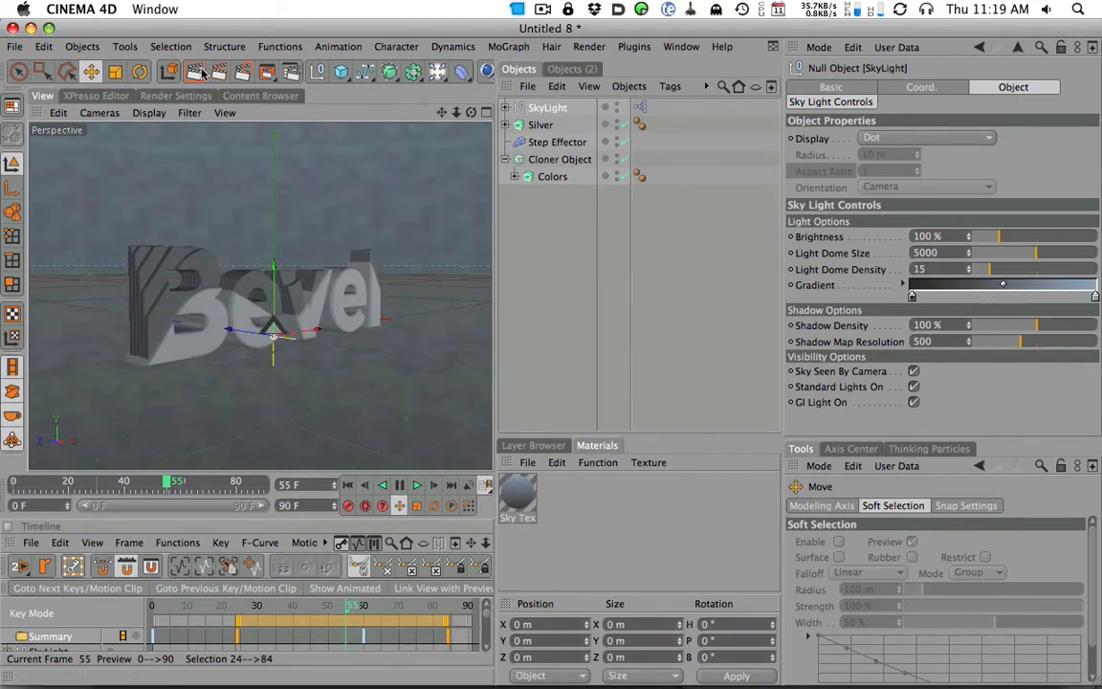
pyautogui.click(169, 72)
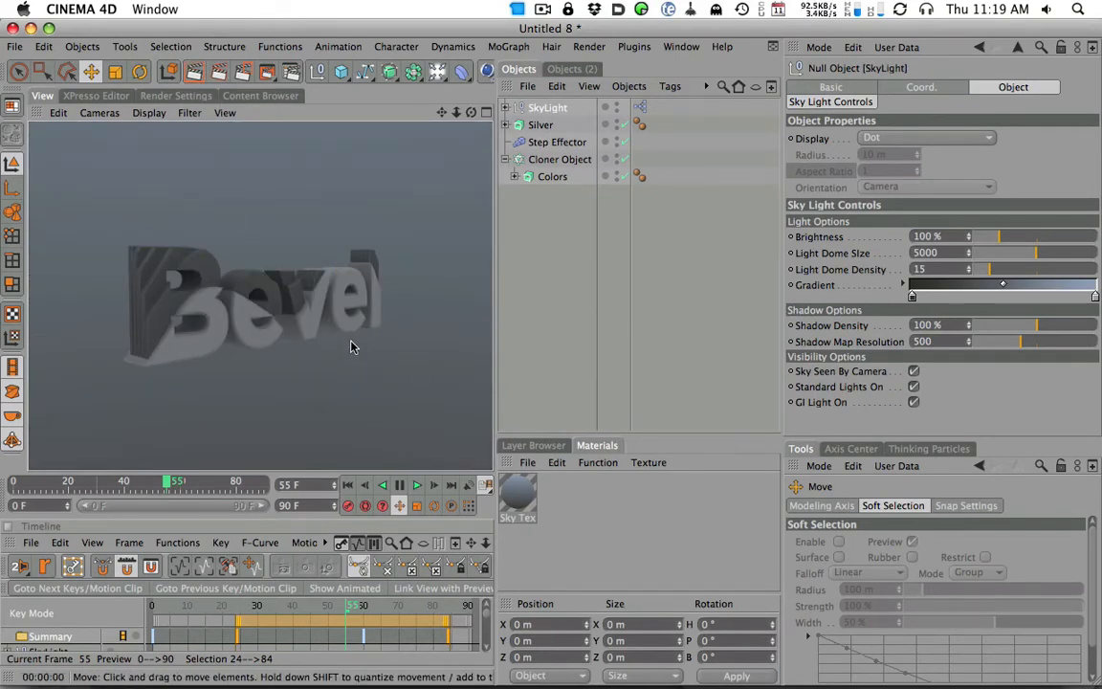
# Step: Move the SkyLight gradient's light blue knot inward, change its colour to white and render the view
pyautogui.moveTo(1095, 298); pyautogui.dragTo(1041, 300)
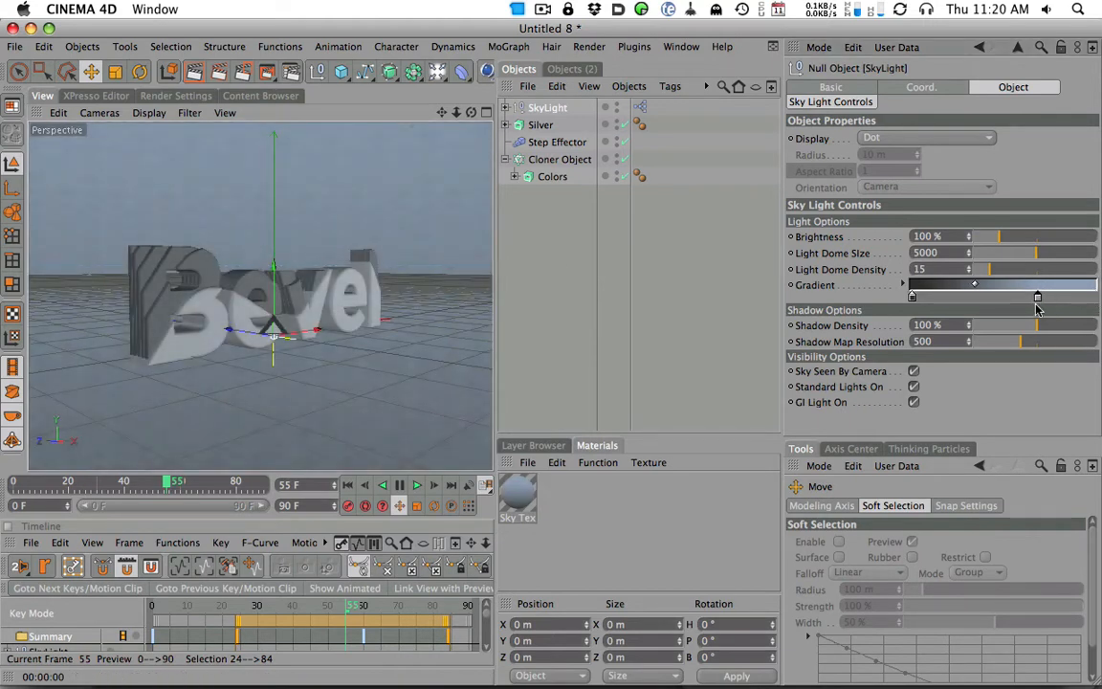
pyautogui.doubleClick(1040, 298)
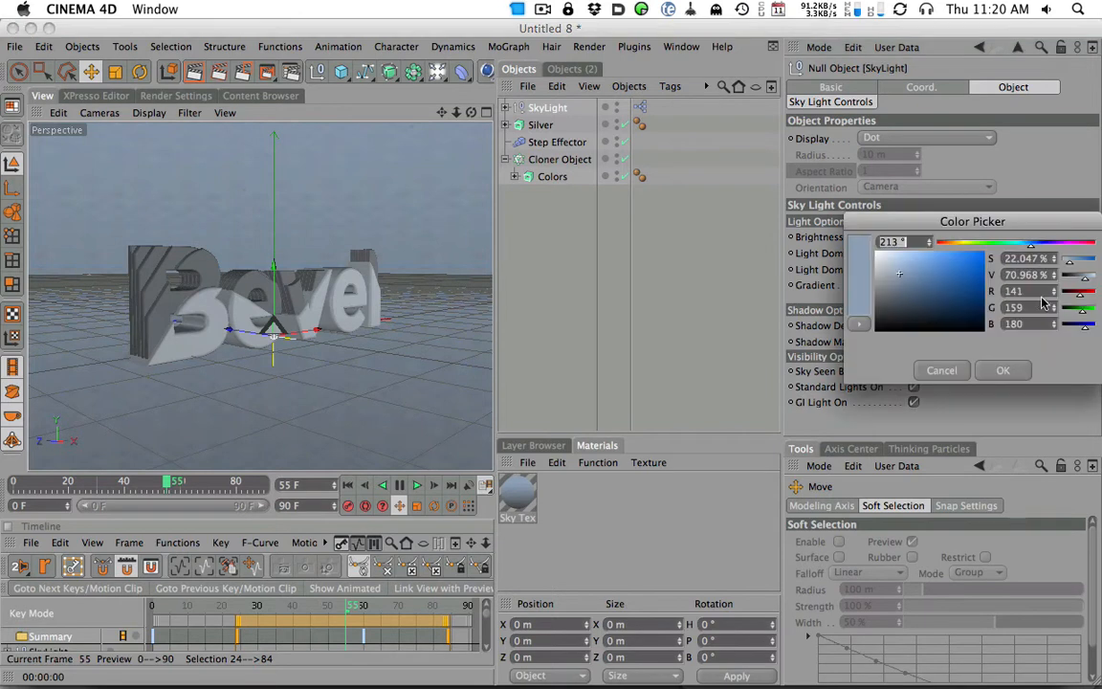
pyautogui.click(1009, 372)
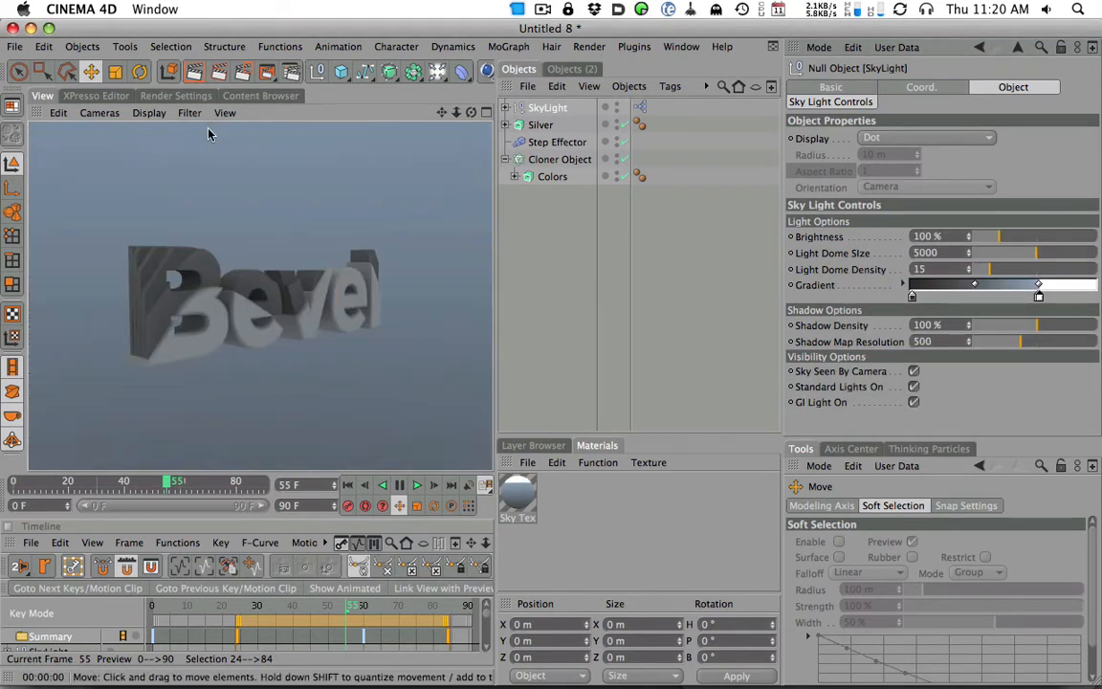
# Step: Show the object search field, view the whole word from a lower angle and render the view
pyautogui.keyDown('alt'); pyautogui.moveTo(371, 212); pyautogui.dragTo(450, 267); pyautogui.keyUp('alt')
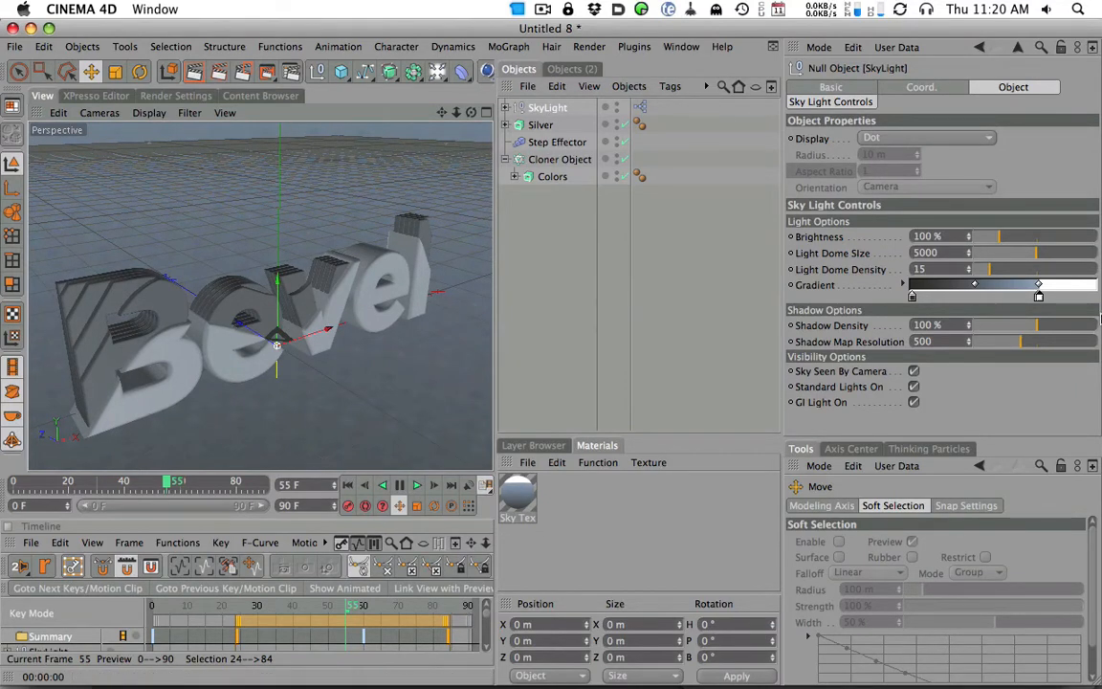
pyautogui.press('super+f')
pyautogui.click(546, 243)
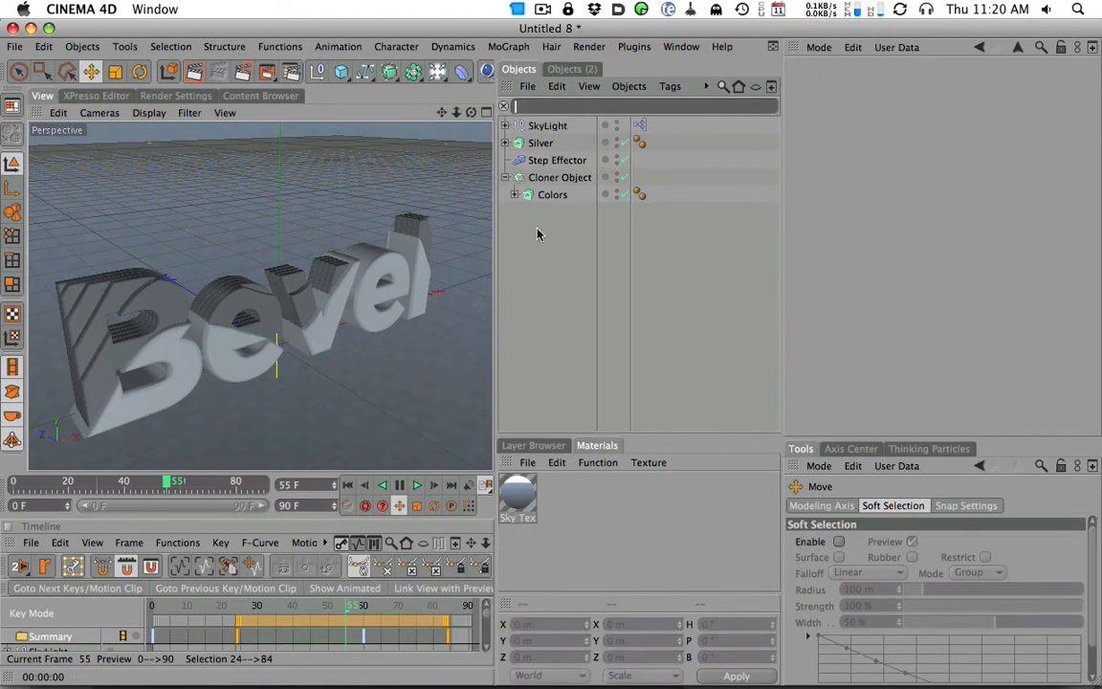
pyautogui.click(547, 126)
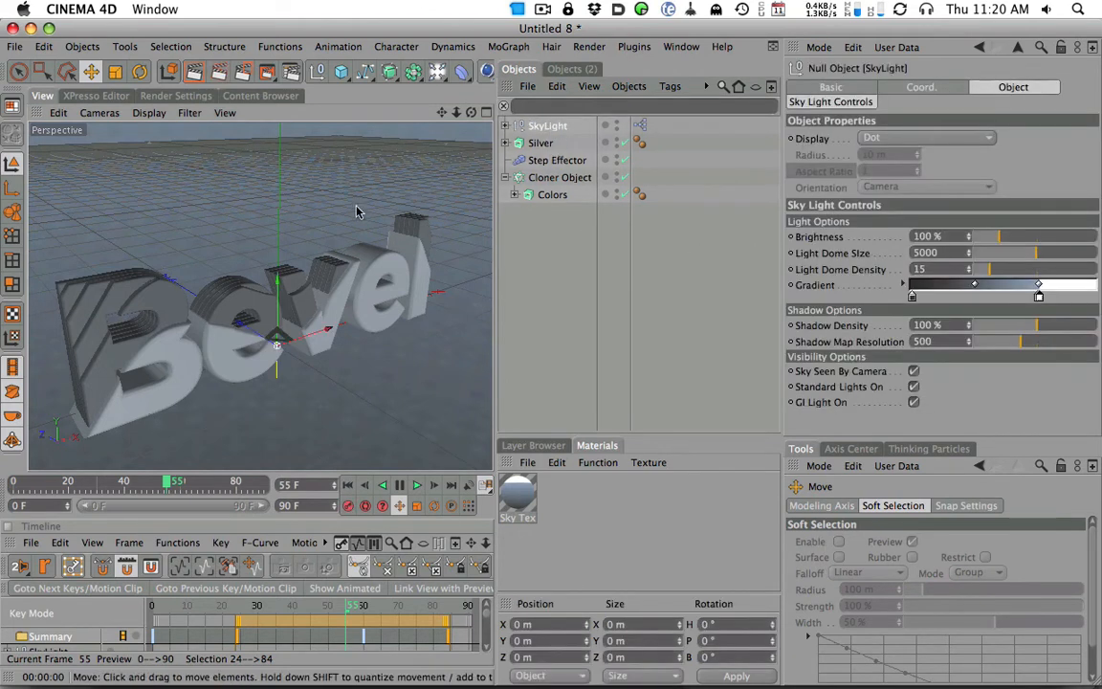
pyautogui.keyDown('alt'); pyautogui.moveTo(363, 229); pyautogui.dragTo(238, 181); pyautogui.keyUp('alt')
pyautogui.click(547, 234)
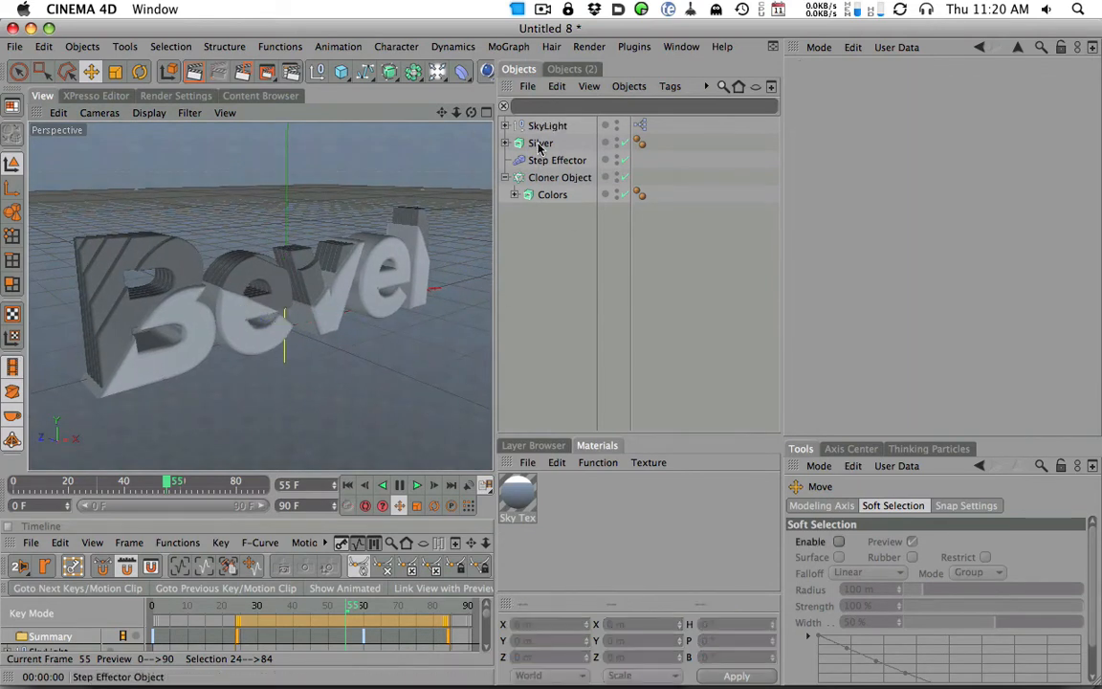
pyautogui.click(440, 74)
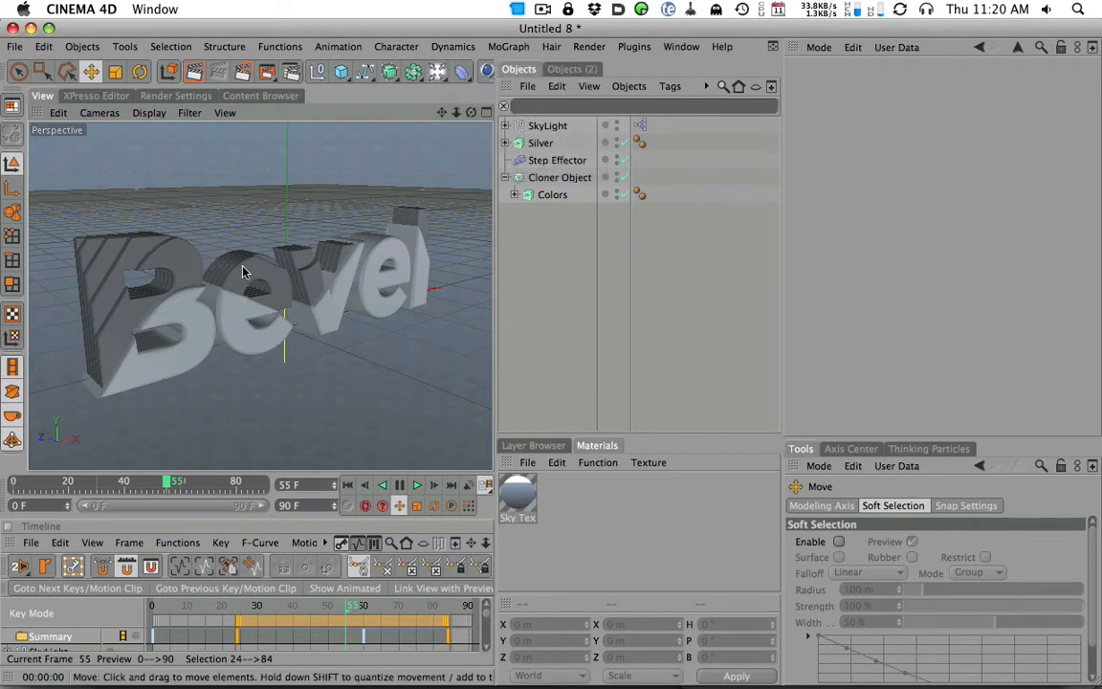
pyautogui.keyDown('alt'); pyautogui.moveTo(340, 222); pyautogui.dragTo(332, 182); pyautogui.keyUp('alt')
pyautogui.click(194, 71)
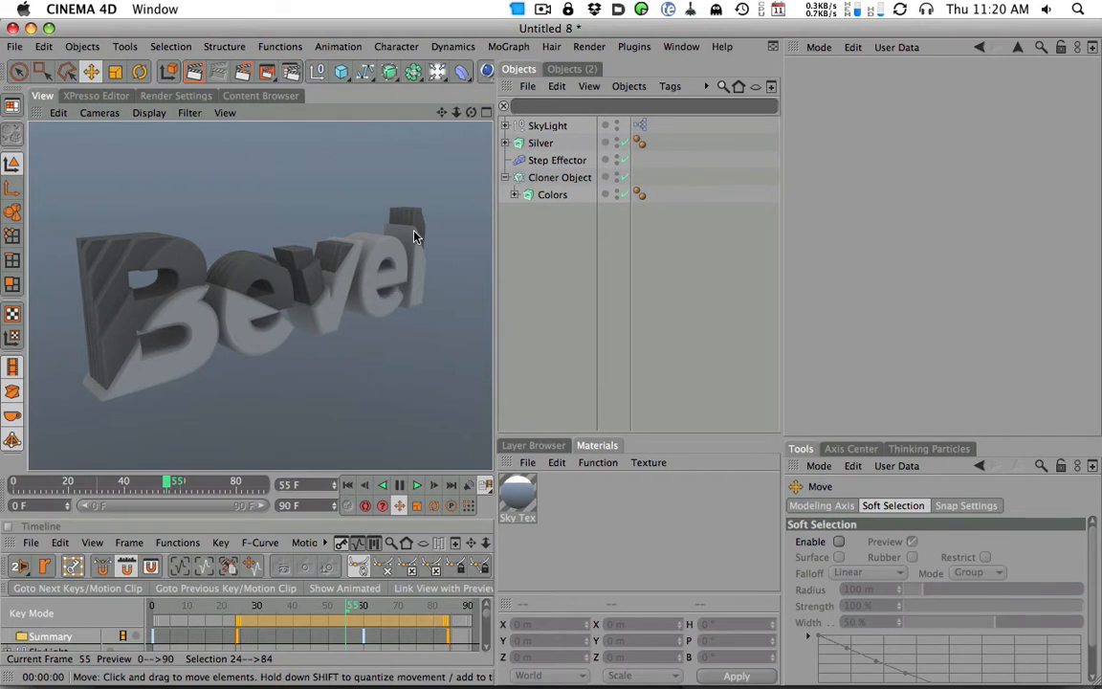
# Step: Create a new material and enable its Reflection channel with a Fresnel shader as the texture
pyautogui.click(529, 464)
pyautogui.click(538, 485)
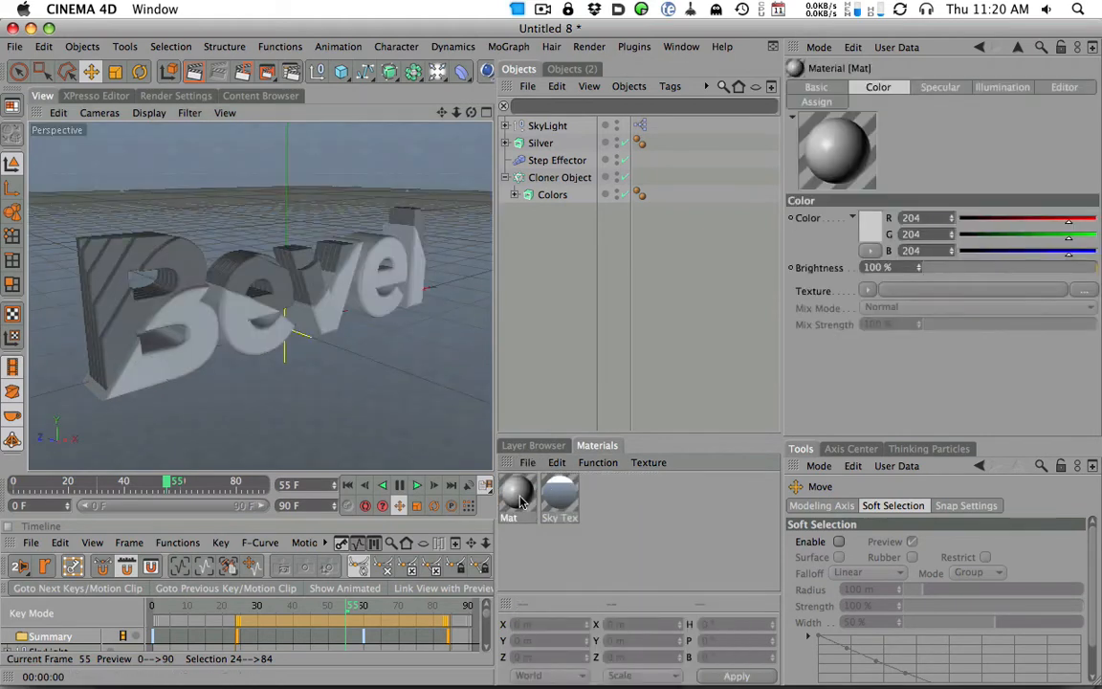
pyautogui.doubleClick(516, 495)
pyautogui.moveTo(421, 120); pyautogui.dragTo(555, 113)
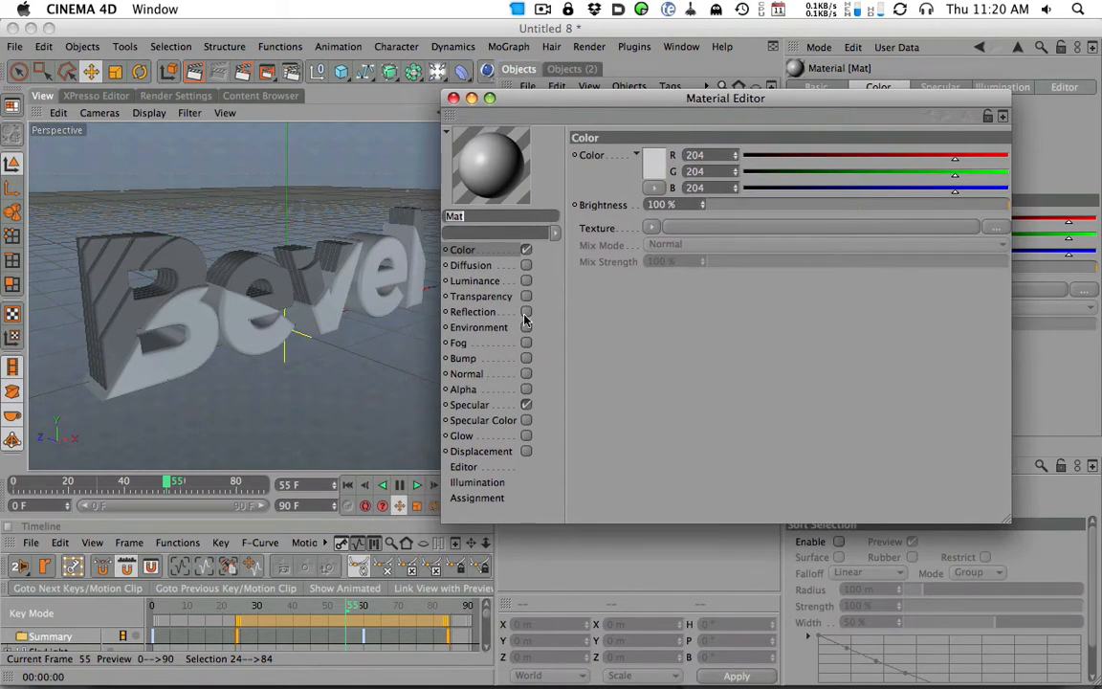
pyautogui.click(526, 313)
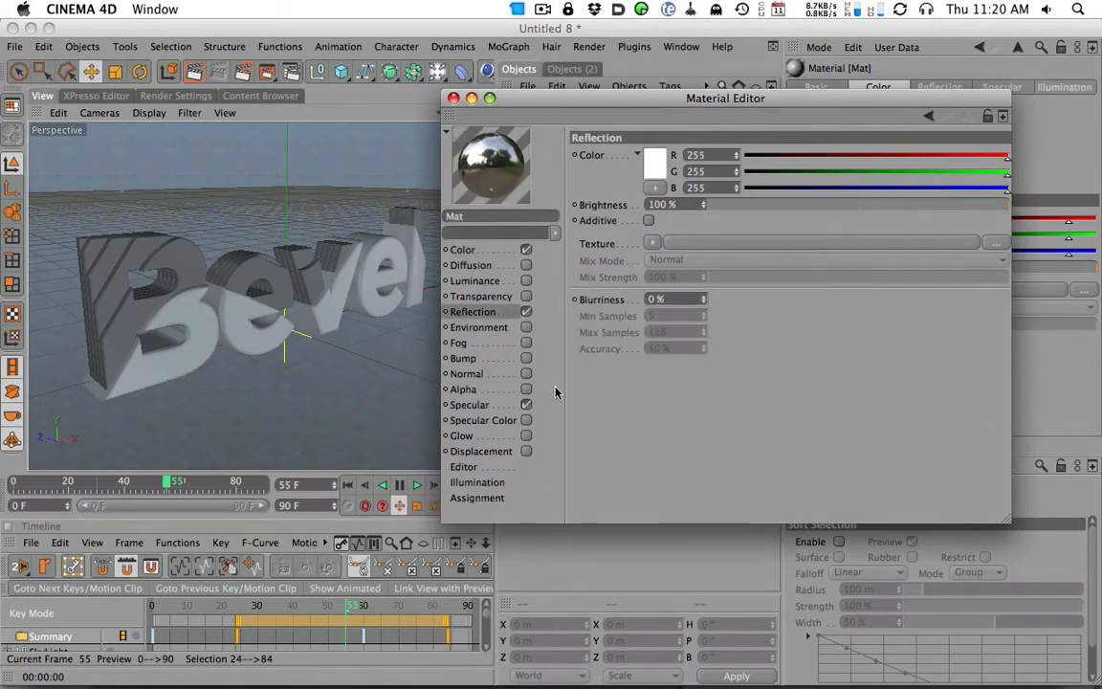
pyautogui.click(651, 245)
pyautogui.click(681, 394)
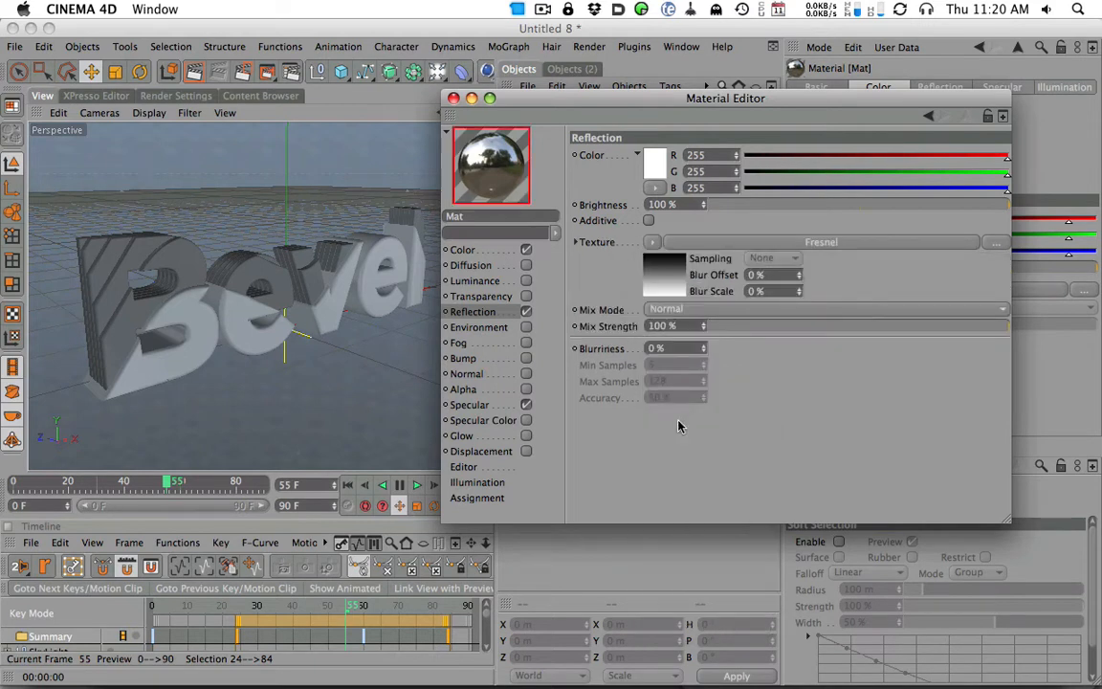
pyautogui.moveTo(590, 117); pyautogui.dragTo(585, 147)
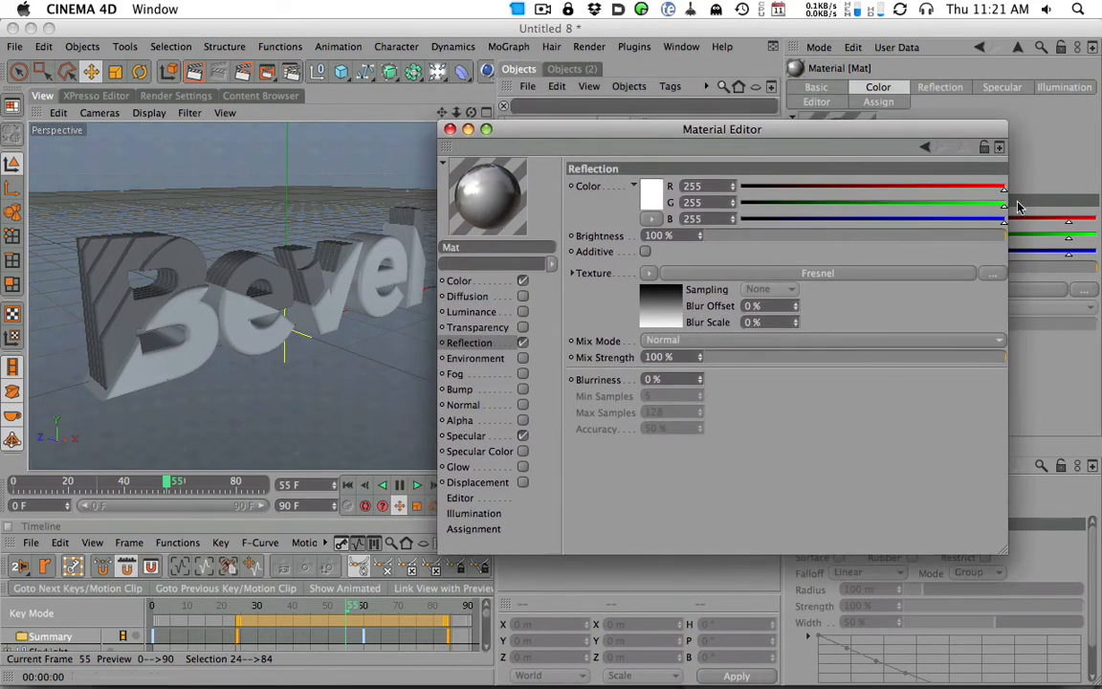
# Step: Lighten the reflective material's Color channel to RGB 225, 225, 225
pyautogui.click(479, 282)
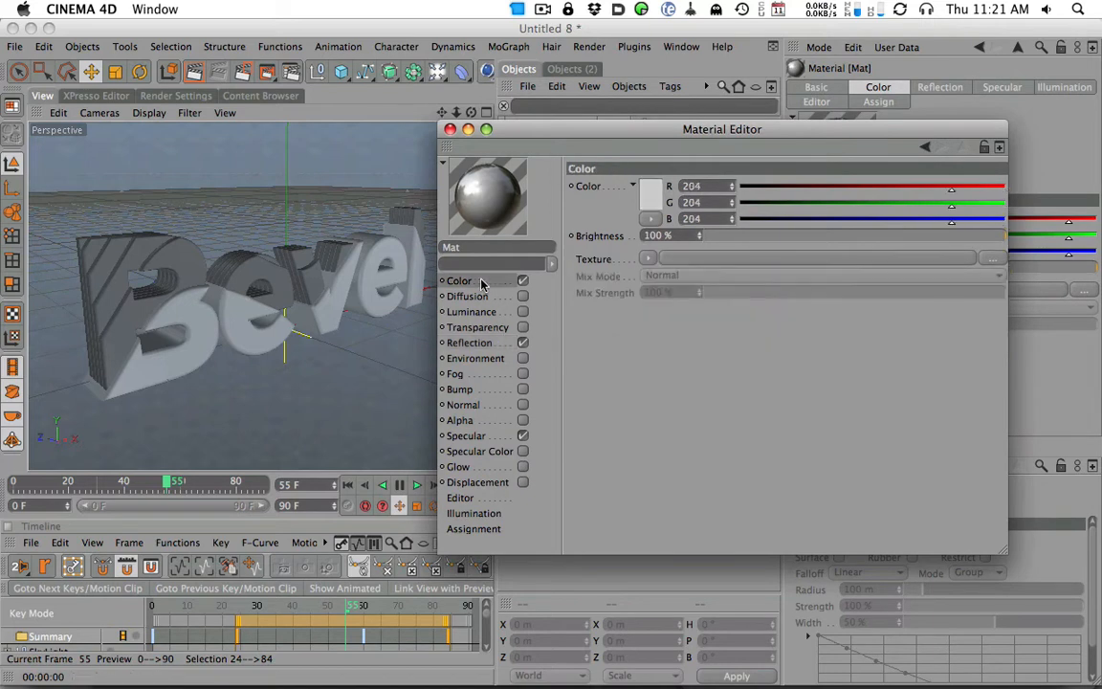
pyautogui.click(972, 189)
pyautogui.click(973, 205)
pyautogui.click(972, 220)
# Step: Apply the reflective material to the Silver object and render the view to check it
pyautogui.moveTo(808, 304); pyautogui.dragTo(827, 327)
pyautogui.moveTo(670, 381); pyautogui.dragTo(541, 142)
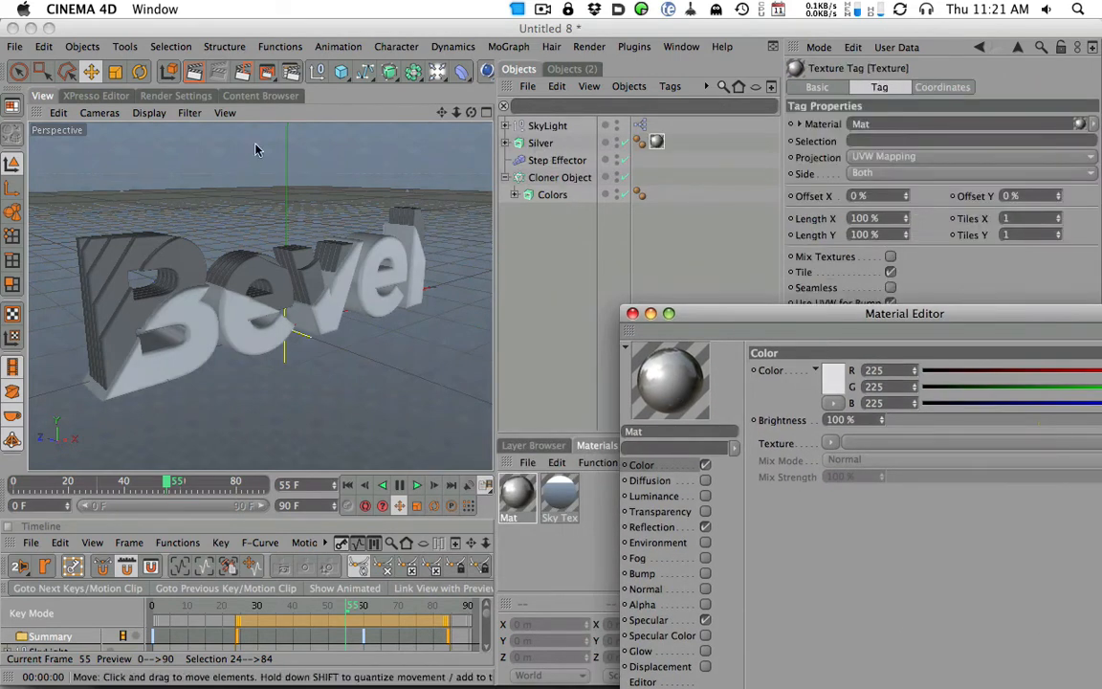
pyautogui.click(195, 72)
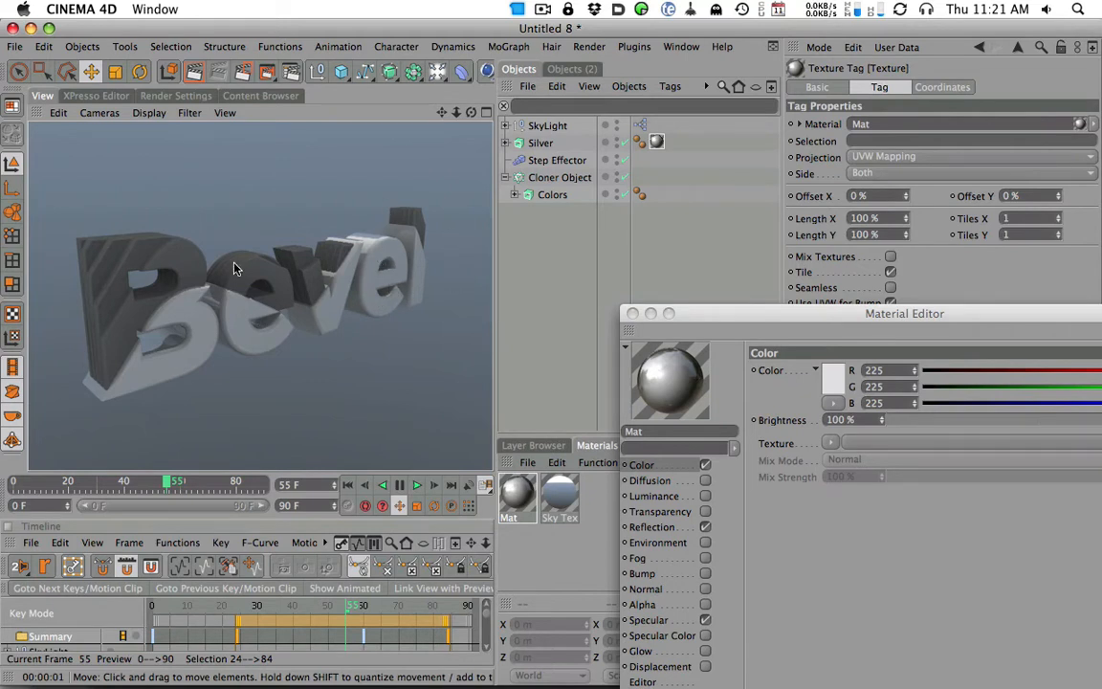
pyautogui.keyDown('alt'); pyautogui.moveTo(137, 283); pyautogui.dragTo(325, 256); pyautogui.keyUp('alt')
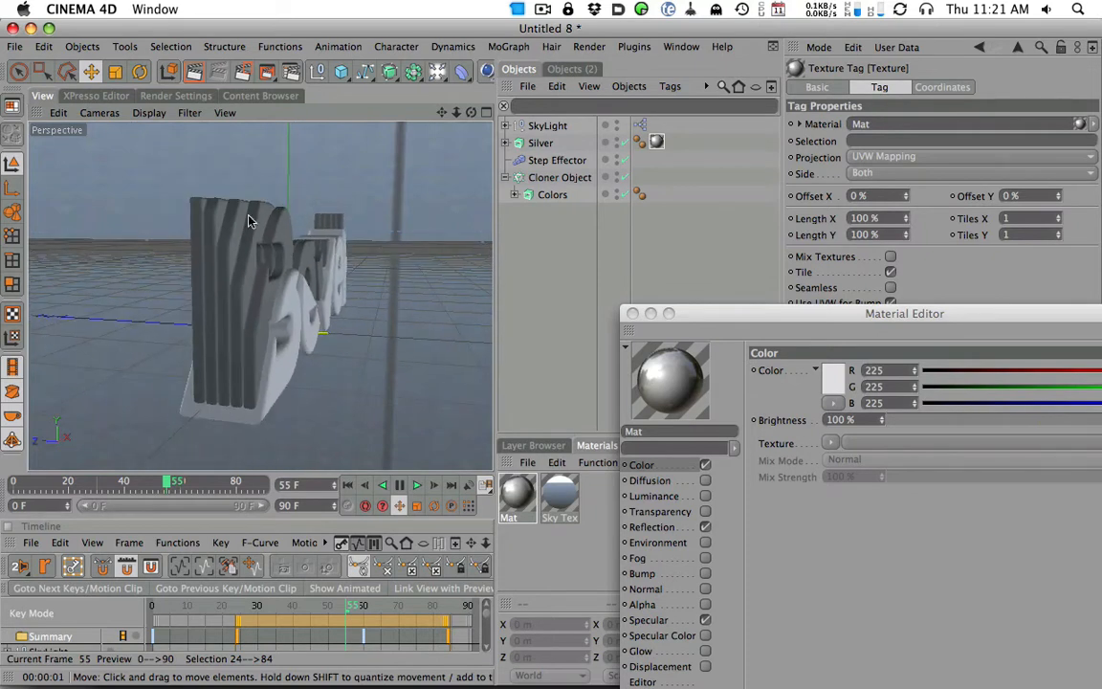
pyautogui.click(633, 313)
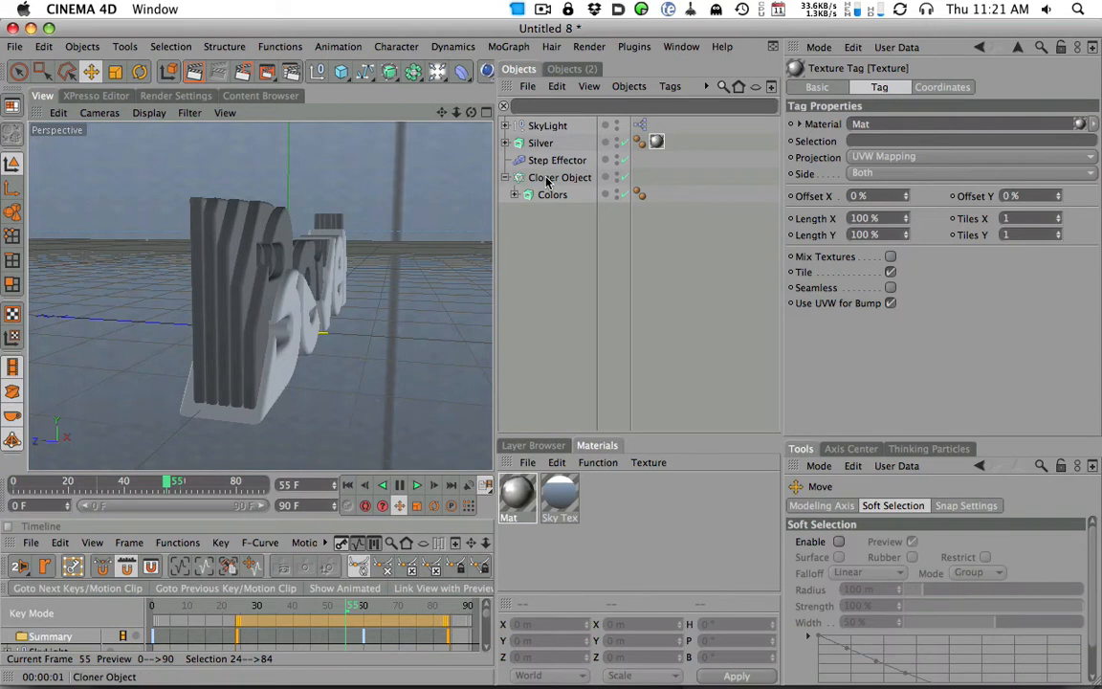
# Step: Add a Shader Effector to the Cloner Object and turn off its Scale transform
pyautogui.click(510, 47)
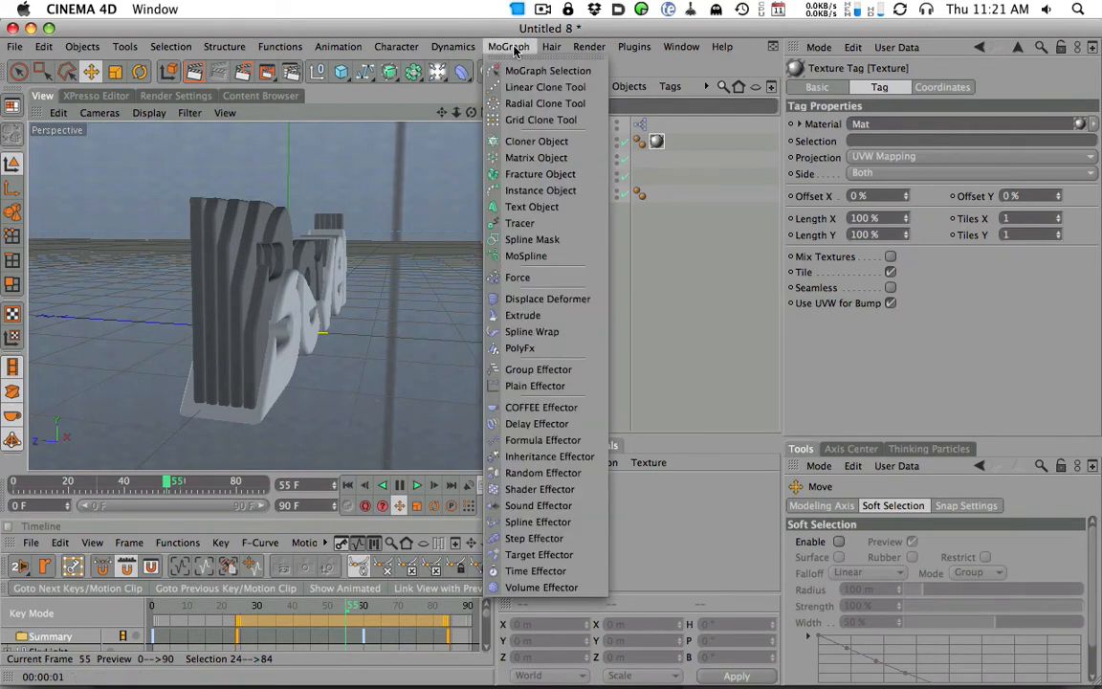
pyautogui.click(440, 296)
pyautogui.click(564, 179)
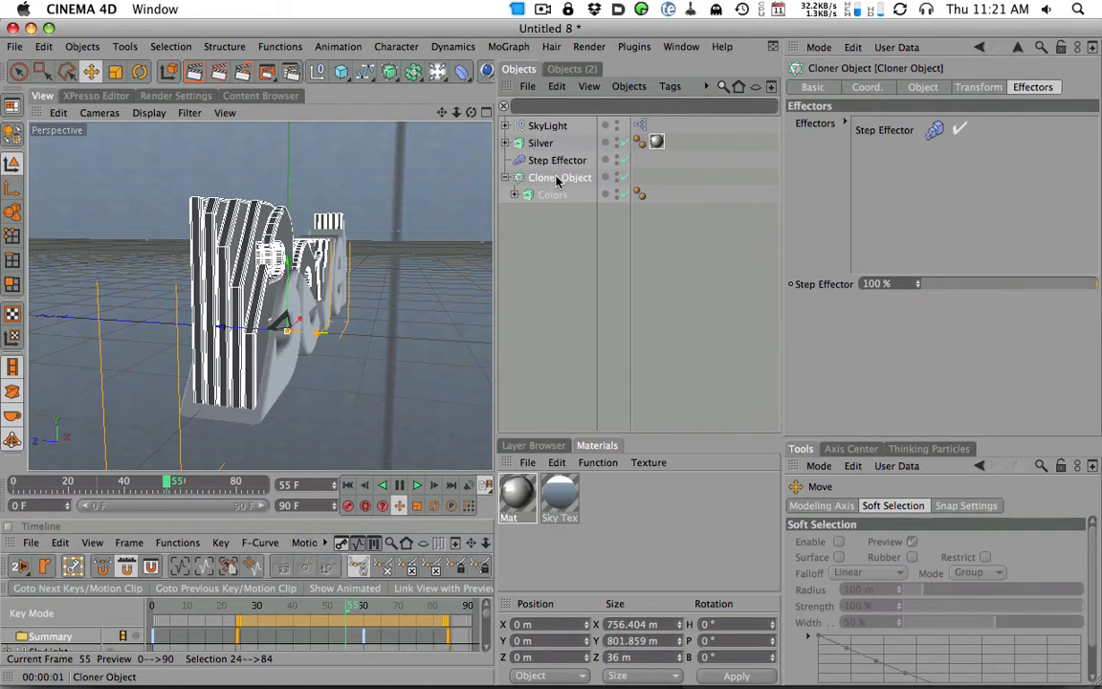
pyautogui.click(507, 47)
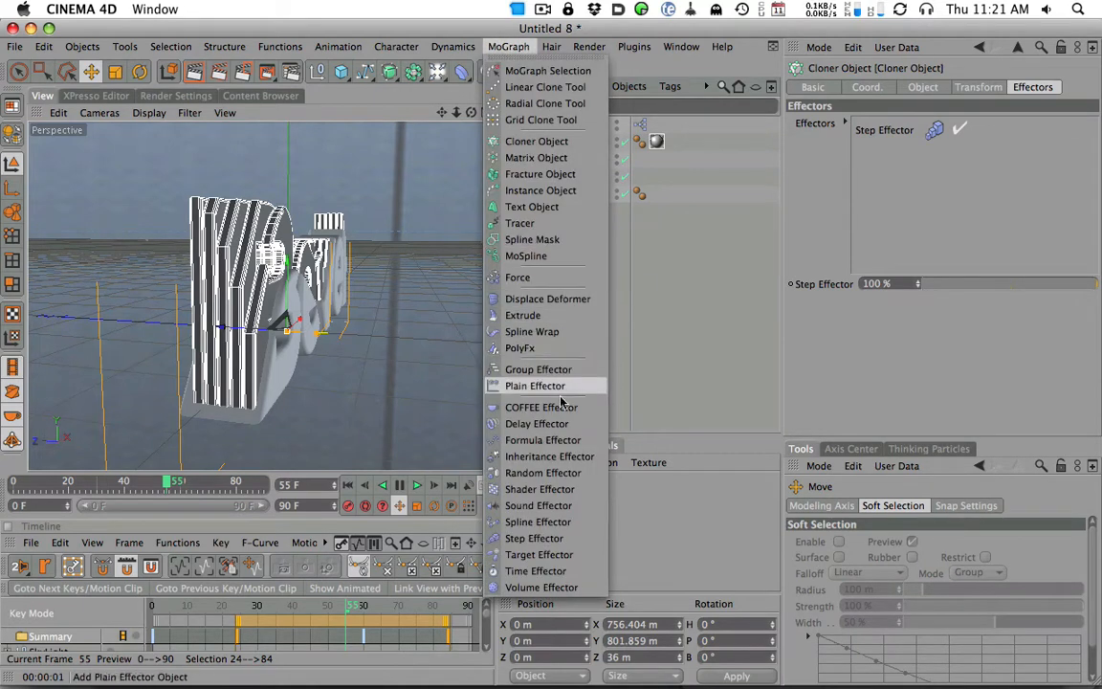
pyautogui.click(563, 489)
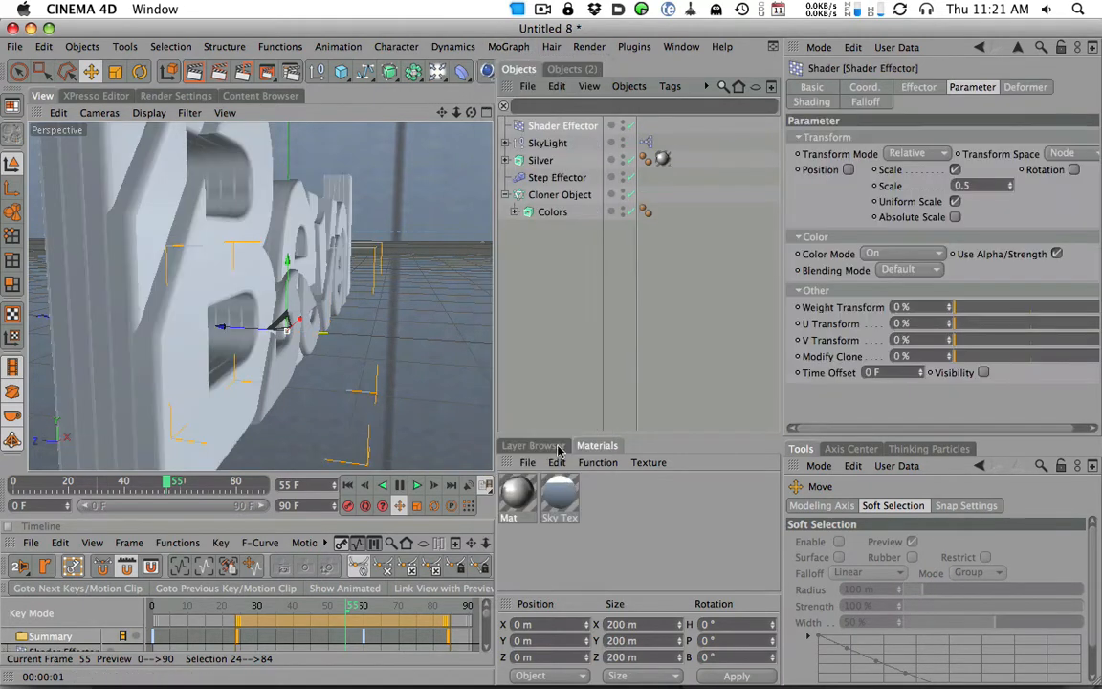
pyautogui.moveTo(418, 246)
pyautogui.keyDown('alt'); pyautogui.mouseDown()
pyautogui.moveTo(364, 278)
pyautogui.moveTo(422, 236)
pyautogui.mouseUp(); pyautogui.keyUp('alt')
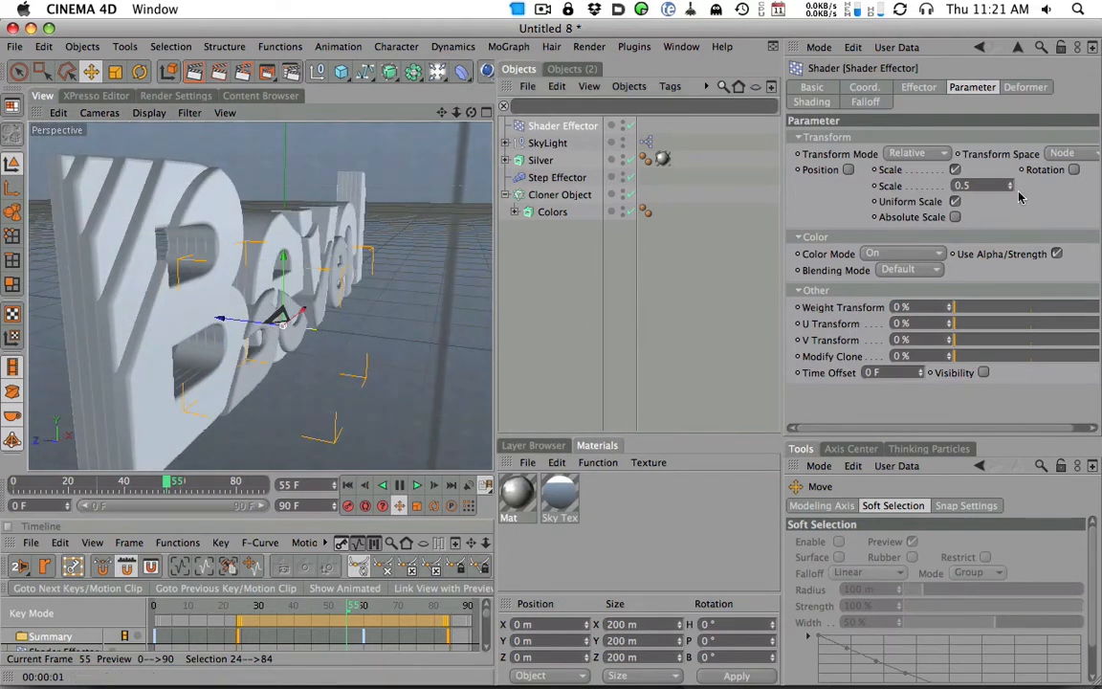
pyautogui.click(955, 169)
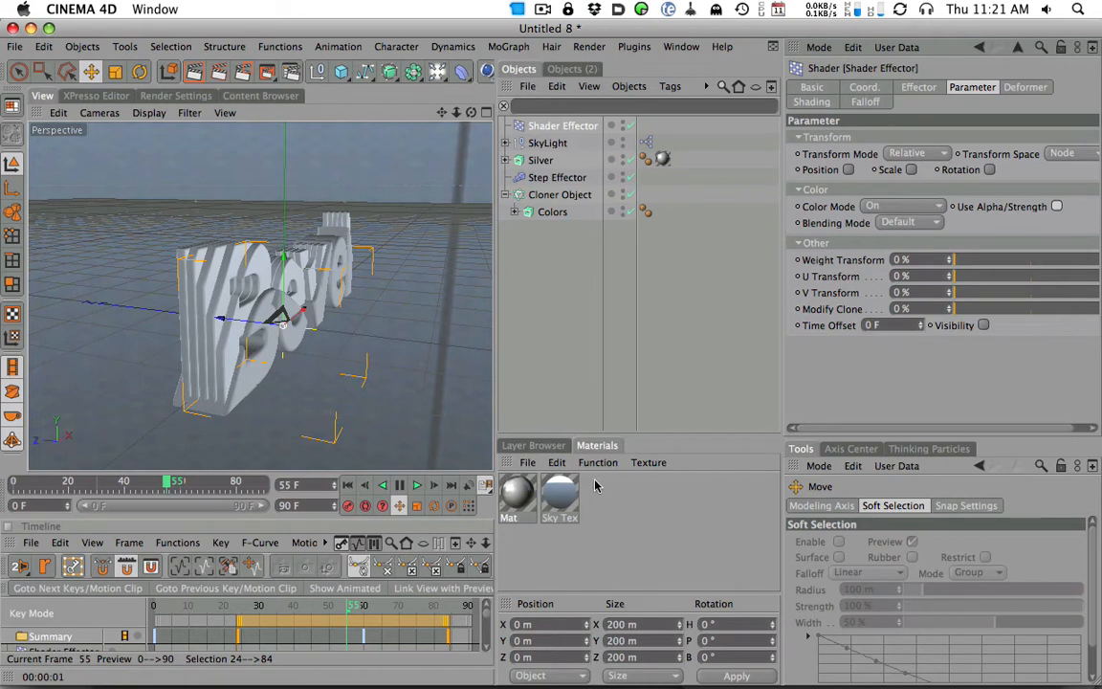
# Step: Create a second material, load a Gradient shader into its Color channel texture and open the shader's properties
pyautogui.click(527, 462)
pyautogui.click(556, 485)
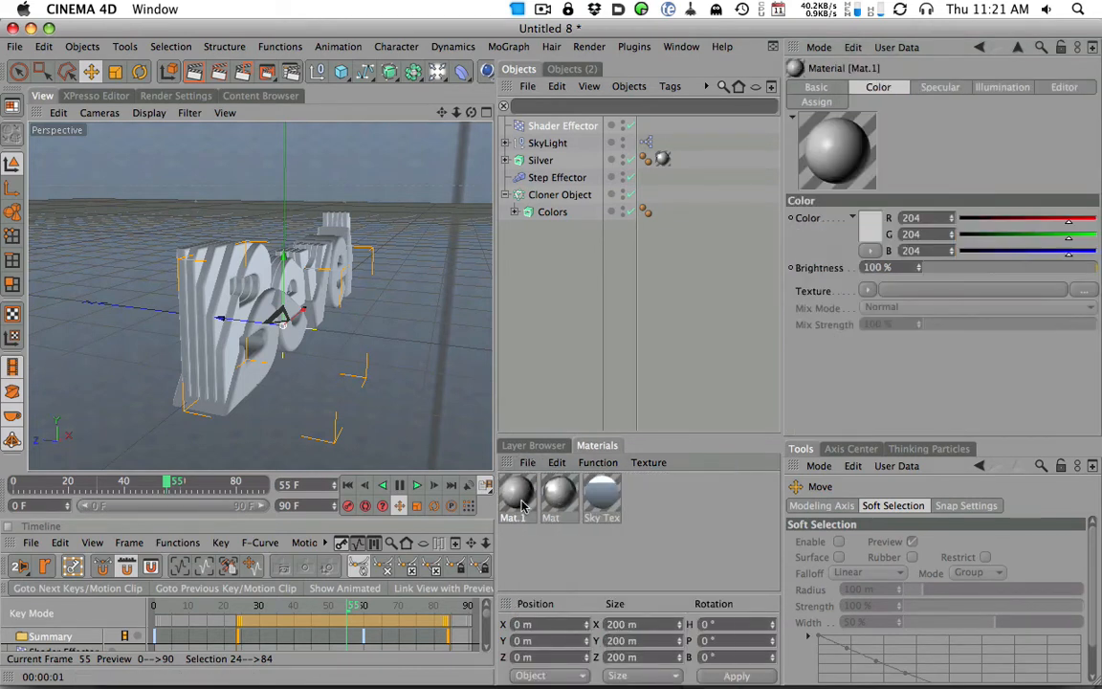
pyautogui.doubleClick(517, 493)
pyautogui.moveTo(402, 119); pyautogui.dragTo(497, 164)
pyautogui.click(566, 295)
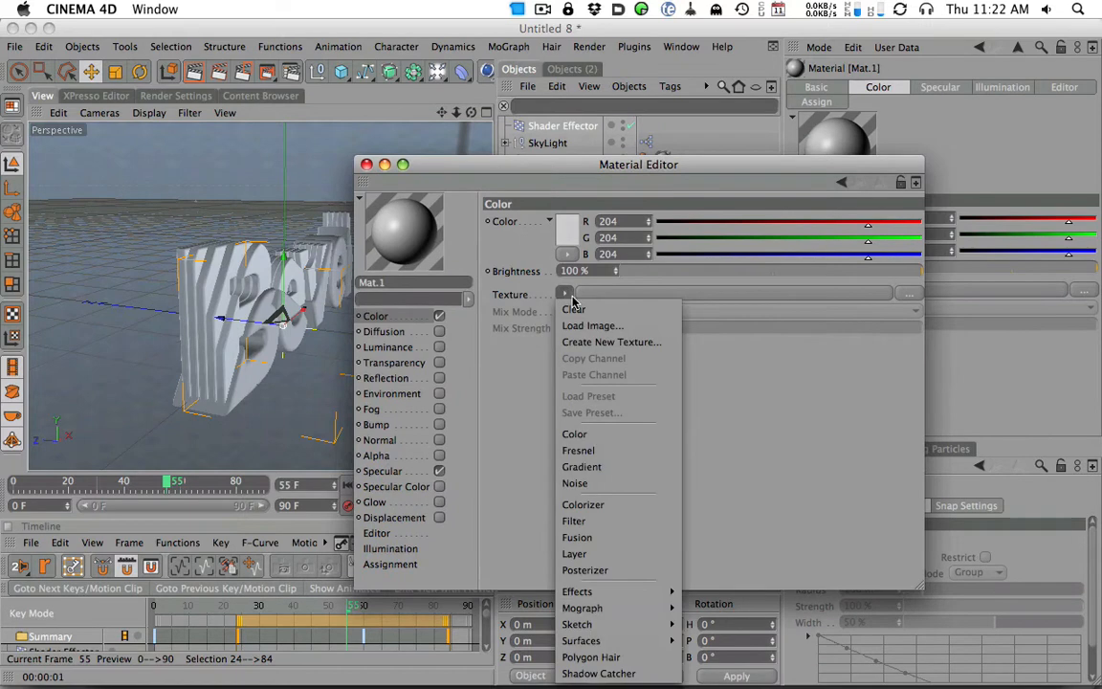
pyautogui.click(624, 469)
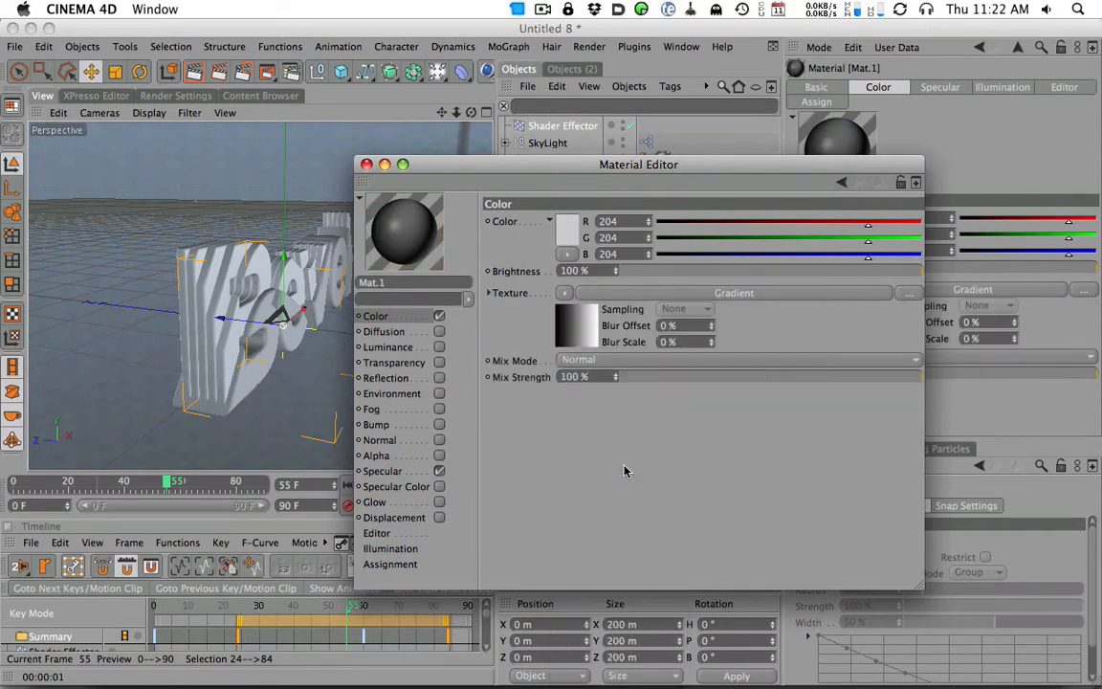
pyautogui.click(648, 293)
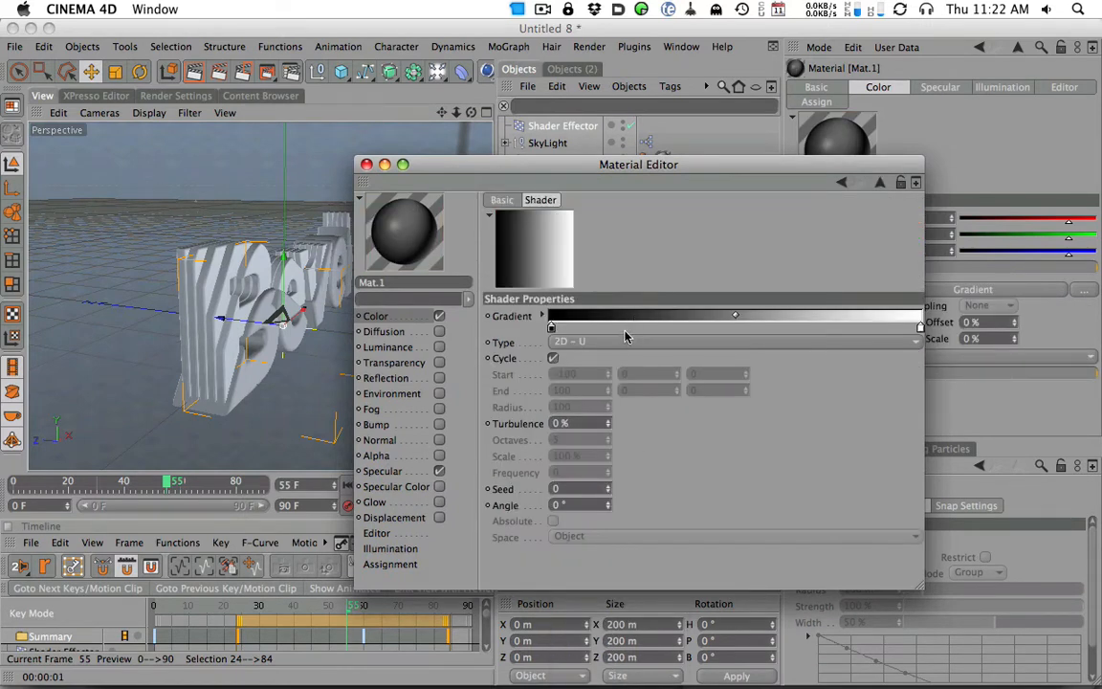
# Step: Set the gradient shader's type to 2D - V
pyautogui.moveTo(572, 173); pyautogui.dragTo(568, 84)
pyautogui.click(589, 255)
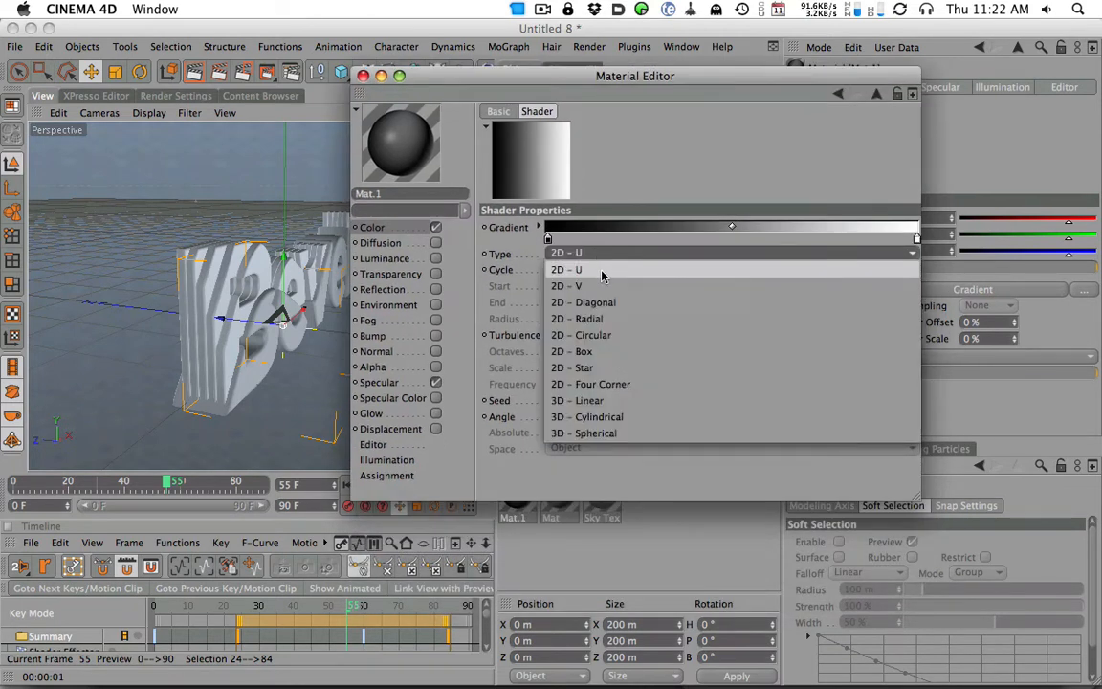
pyautogui.click(603, 286)
pyautogui.moveTo(581, 81); pyautogui.dragTo(597, 156)
# Step: Colour the gradient's black knot orange (RGB 230, 72, 0) and its white knot magenta (RGB 246, 29, 225)
pyautogui.click(564, 318)
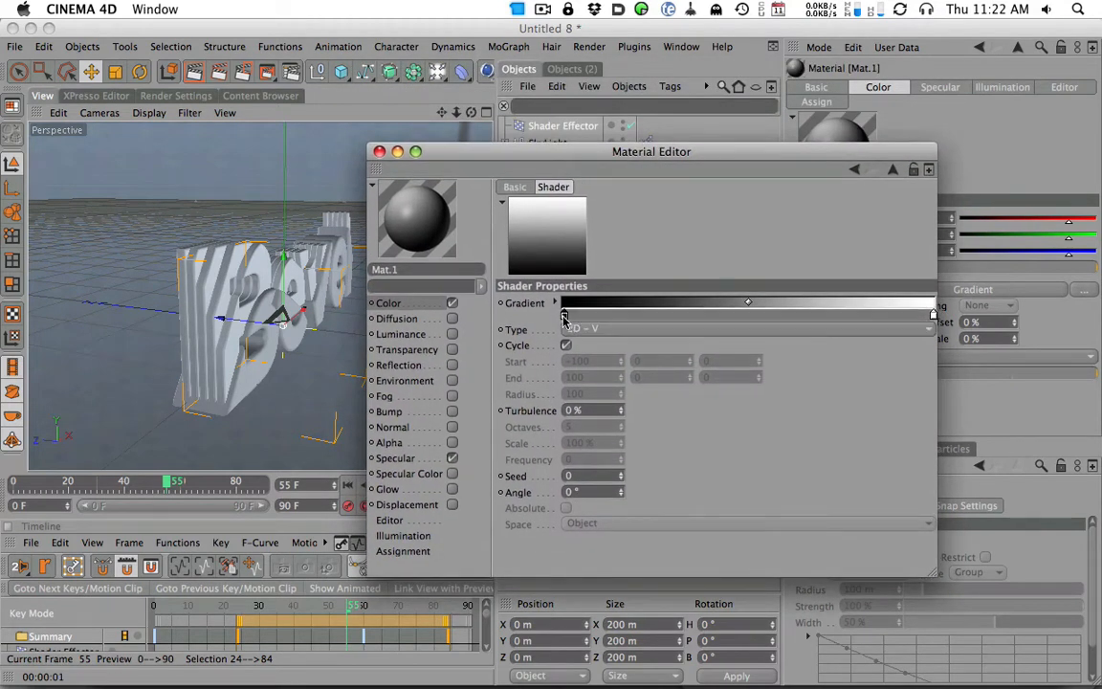
pyautogui.doubleClick(564, 317)
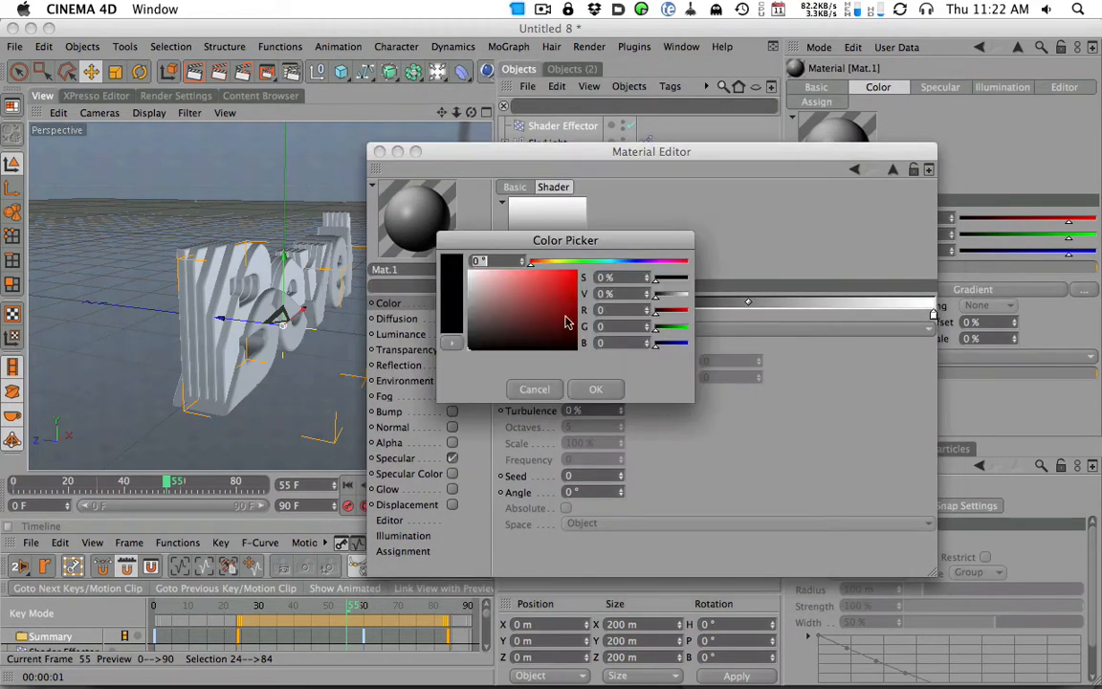
pyautogui.click(569, 276)
pyautogui.moveTo(529, 262); pyautogui.dragTo(539, 267)
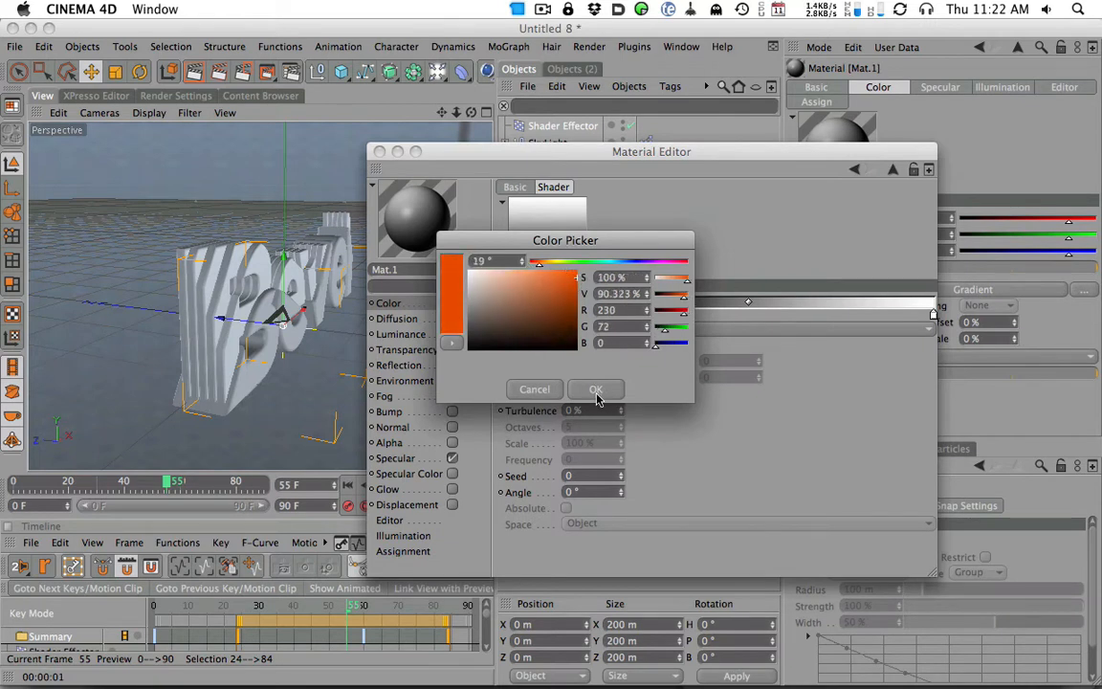
pyautogui.click(595, 388)
pyautogui.doubleClick(934, 317)
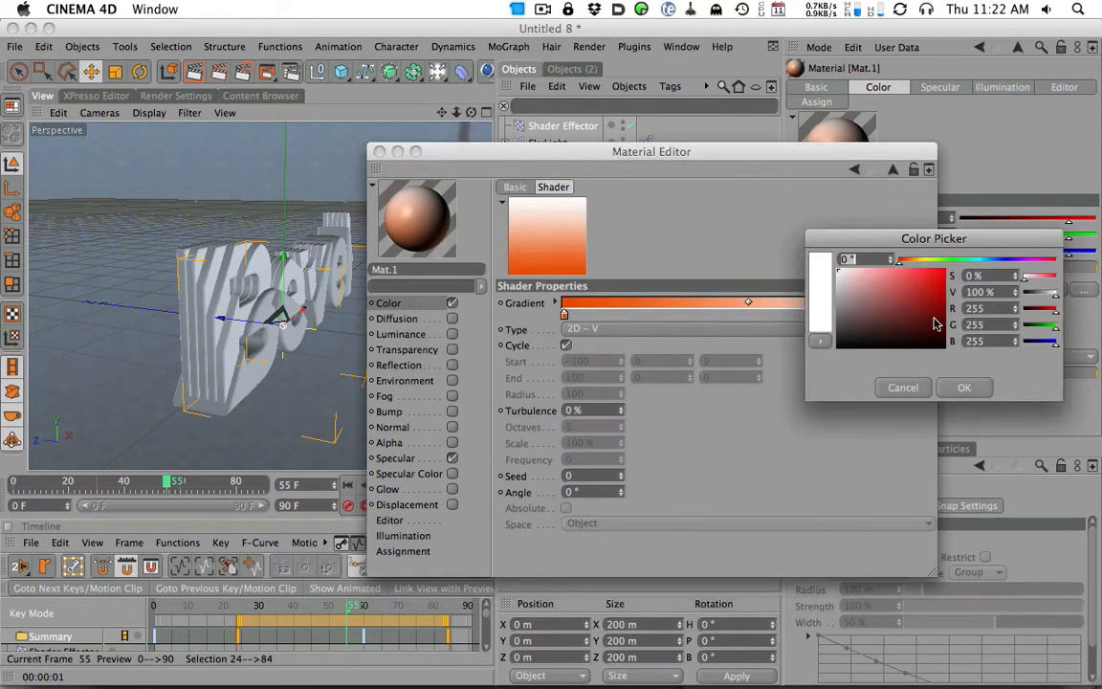
pyautogui.click(941, 272)
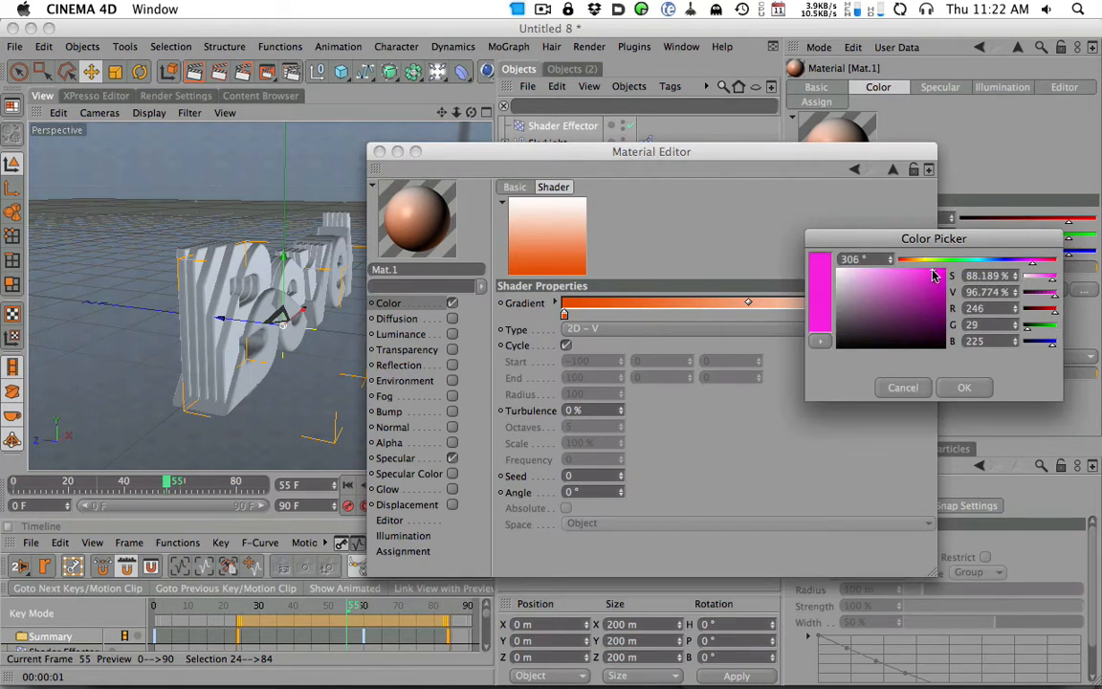
pyautogui.click(962, 388)
pyautogui.moveTo(598, 155); pyautogui.dragTo(656, 243)
pyautogui.click(505, 237)
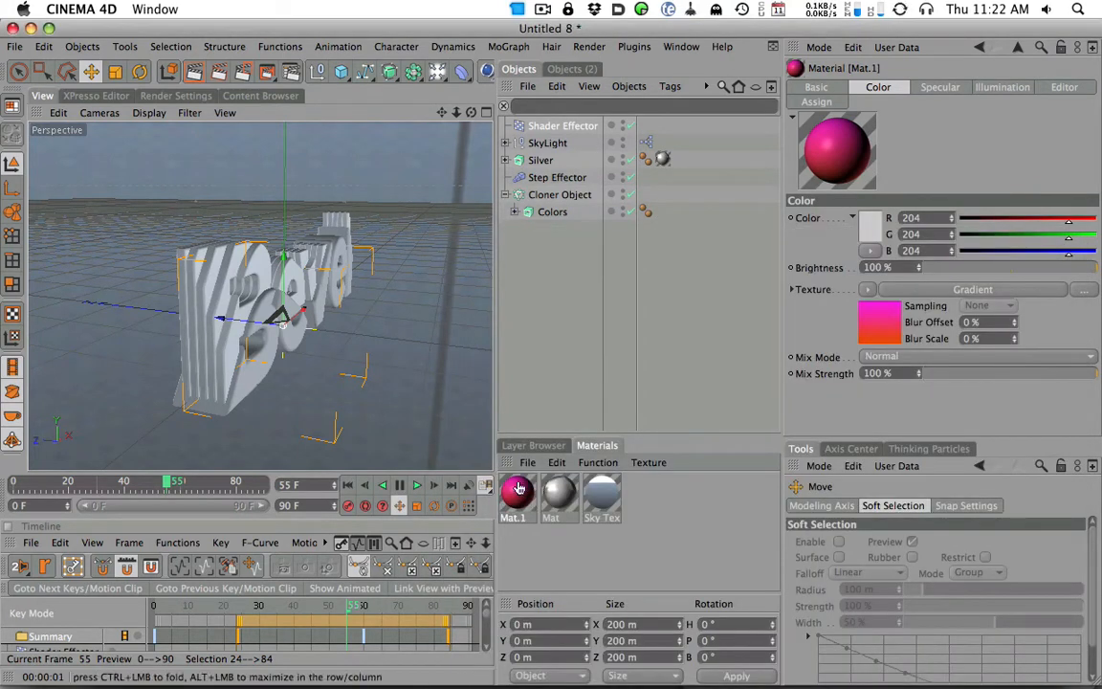
# Step: Apply the orange-magenta gradient material to the Shader Effector and show the effector's settings
pyautogui.moveTo(513, 509); pyautogui.dragTo(584, 127)
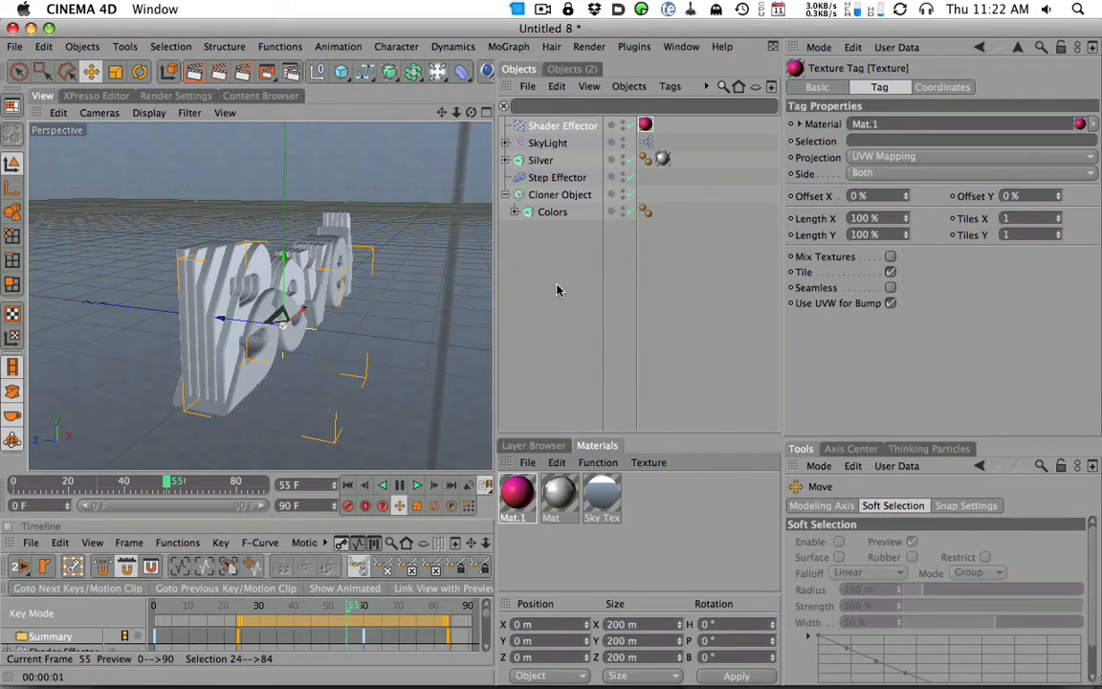
pyautogui.click(537, 126)
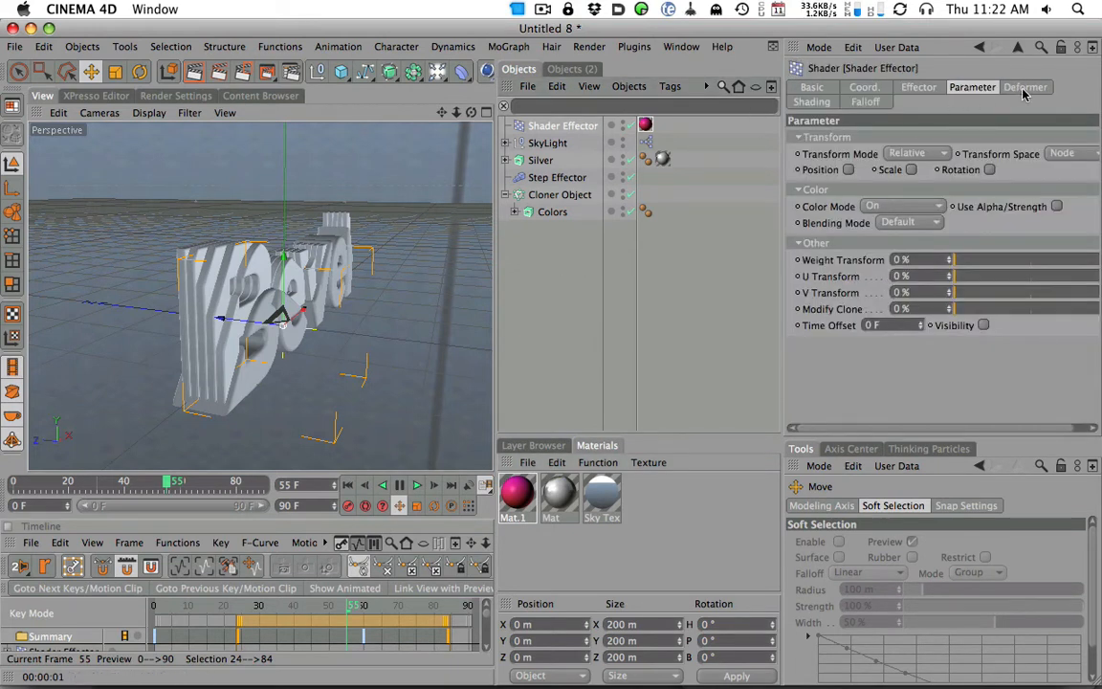
# Step: Set the Shader Effector's shading channel to Color, link the gradient material's texture tag to it, and render the view
pyautogui.click(813, 101)
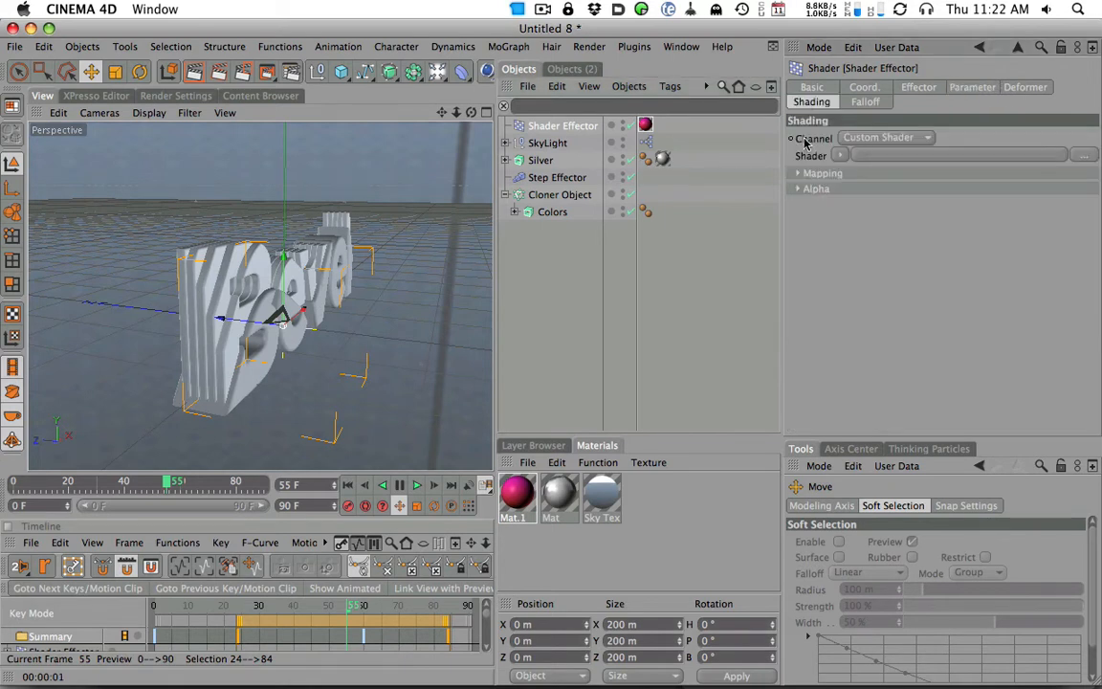
pyautogui.click(875, 138)
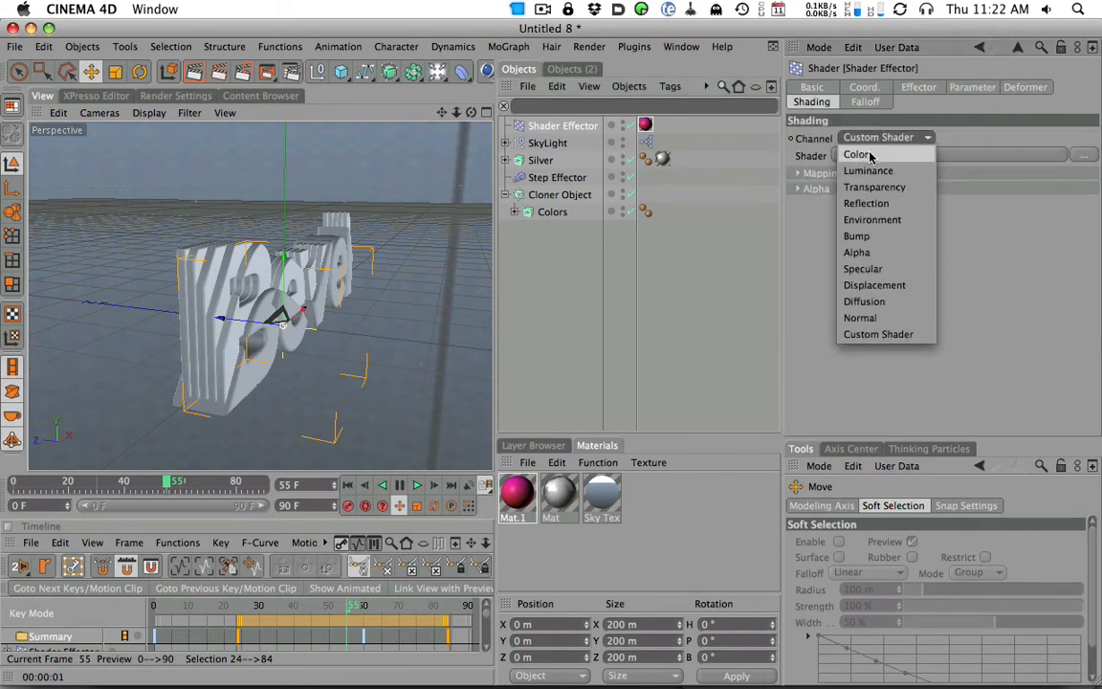
pyautogui.click(866, 155)
pyautogui.moveTo(646, 126); pyautogui.dragTo(893, 155)
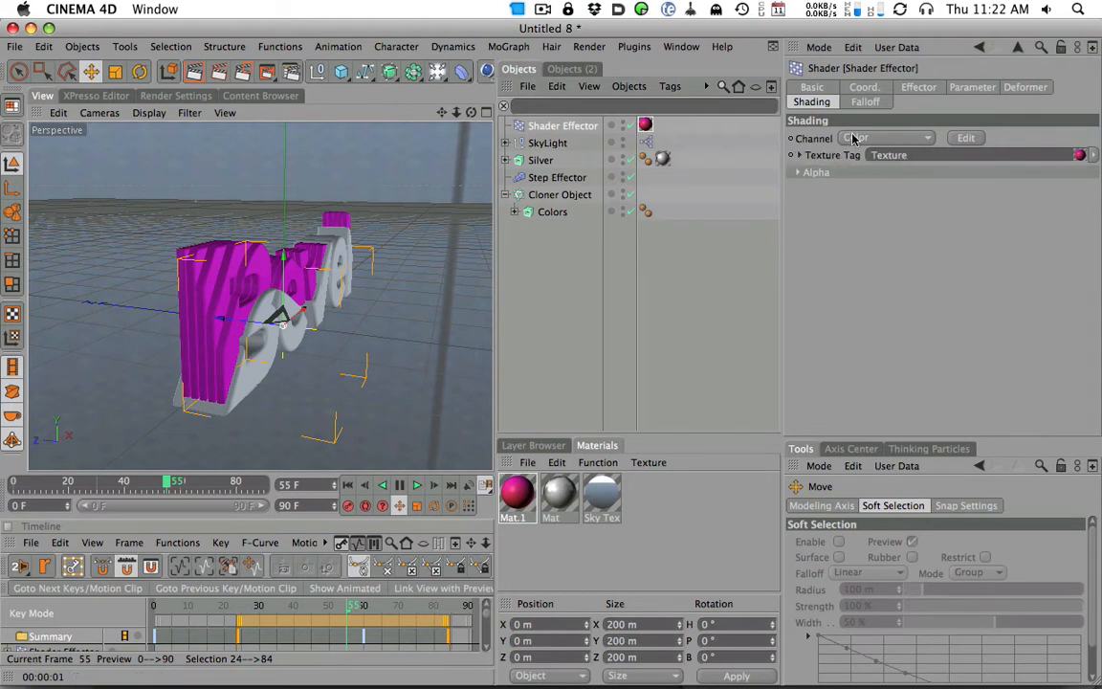
pyautogui.click(860, 139)
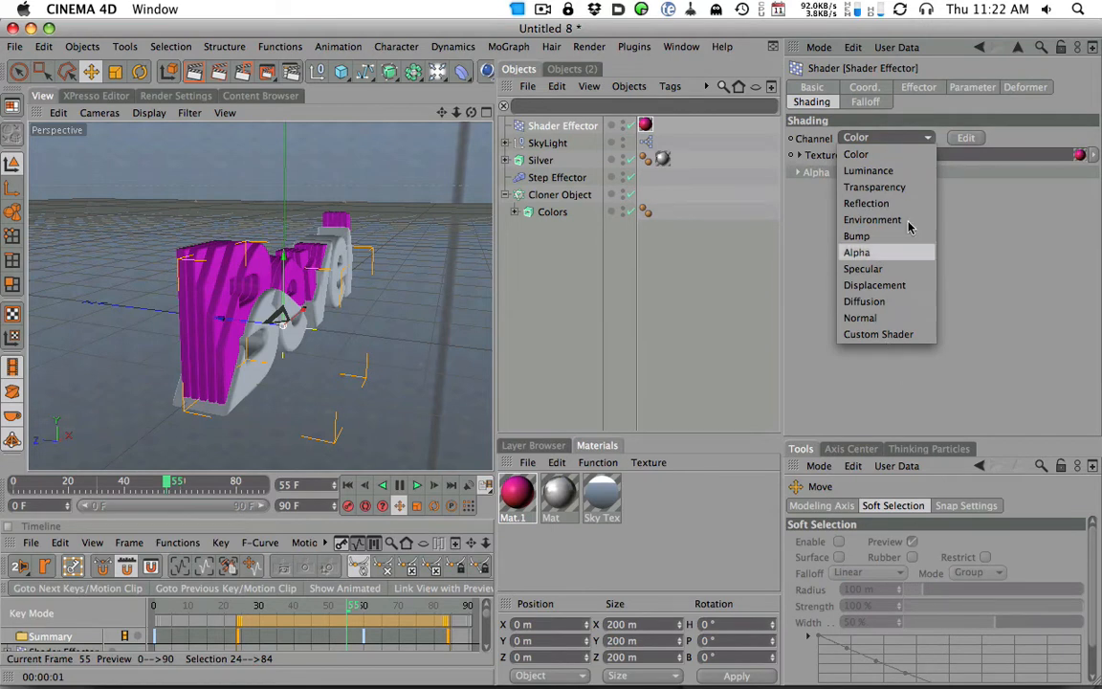
pyautogui.click(870, 155)
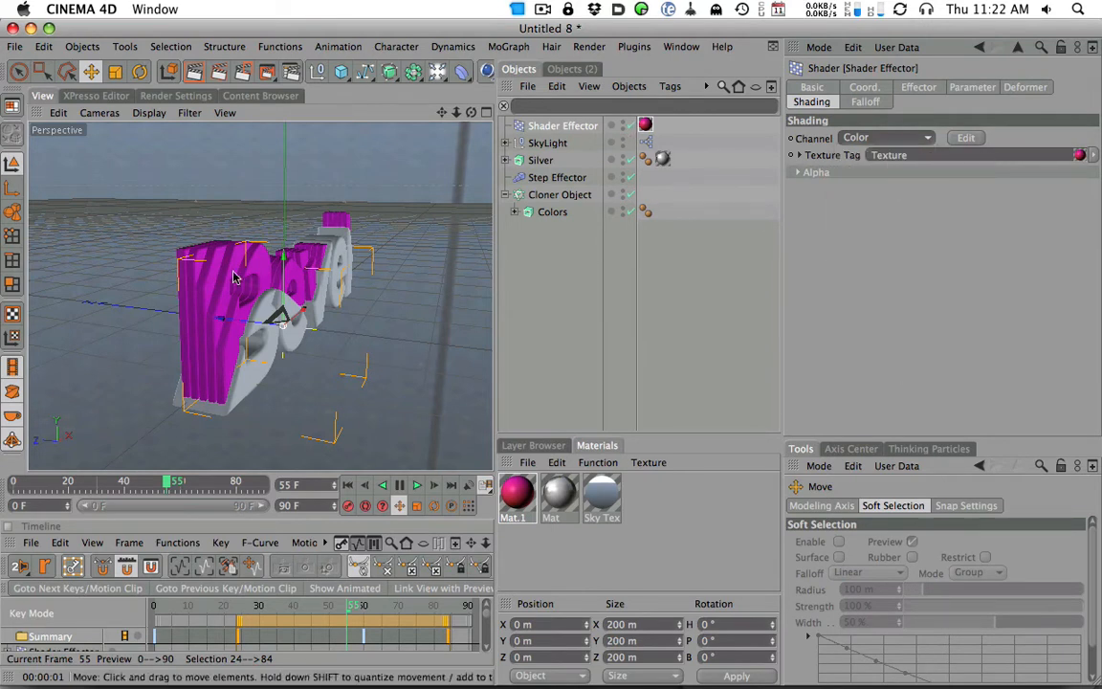
pyautogui.click(194, 73)
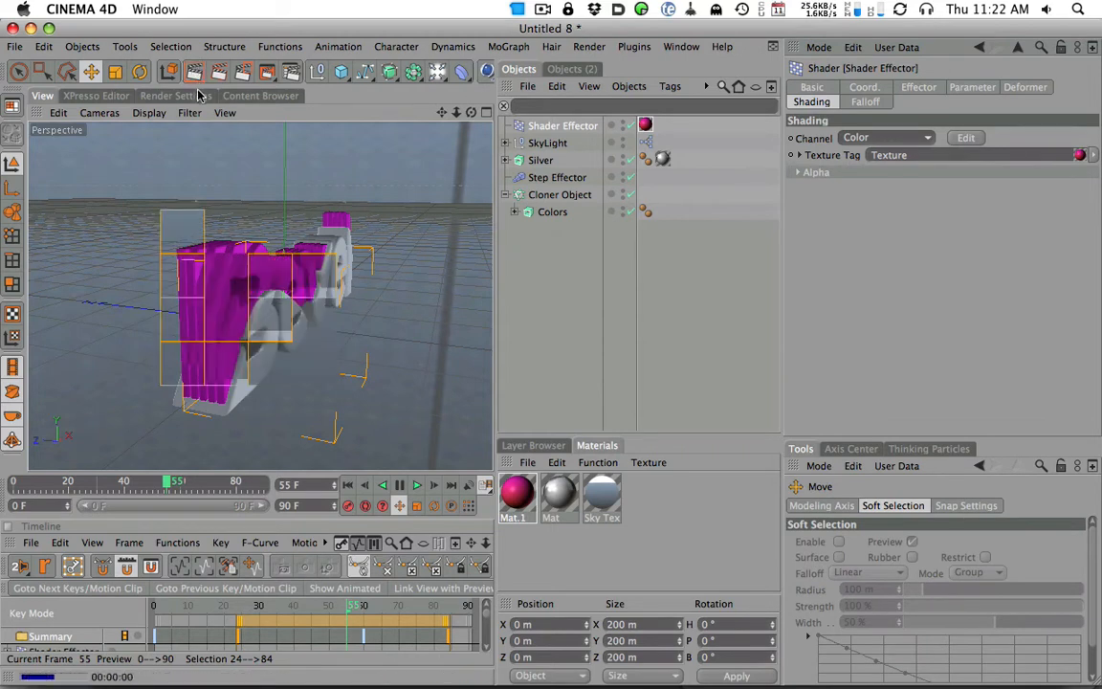
# Step: Change the gradient shader's type to 2D - U in the effector's material and render the view
pyautogui.keyDown('alt'); pyautogui.moveTo(308, 333); pyautogui.dragTo(338, 333, button='right'); pyautogui.keyUp('alt')
pyautogui.keyDown('alt'); pyautogui.moveTo(338, 334); pyautogui.dragTo(385, 277); pyautogui.keyUp('alt')
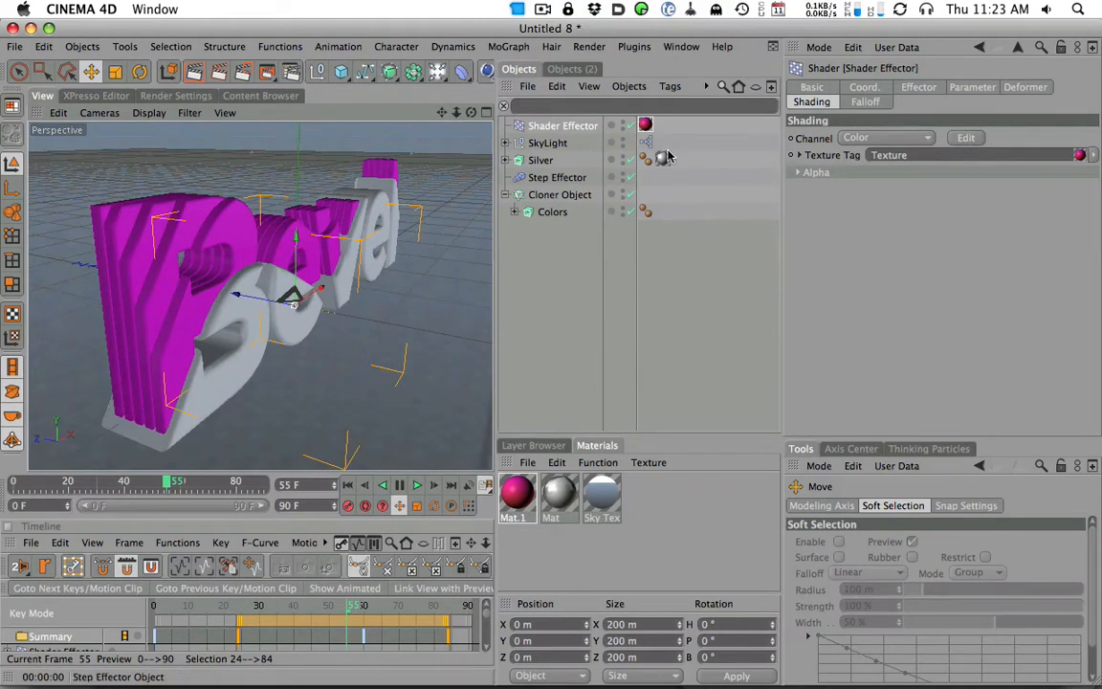
pyautogui.click(646, 125)
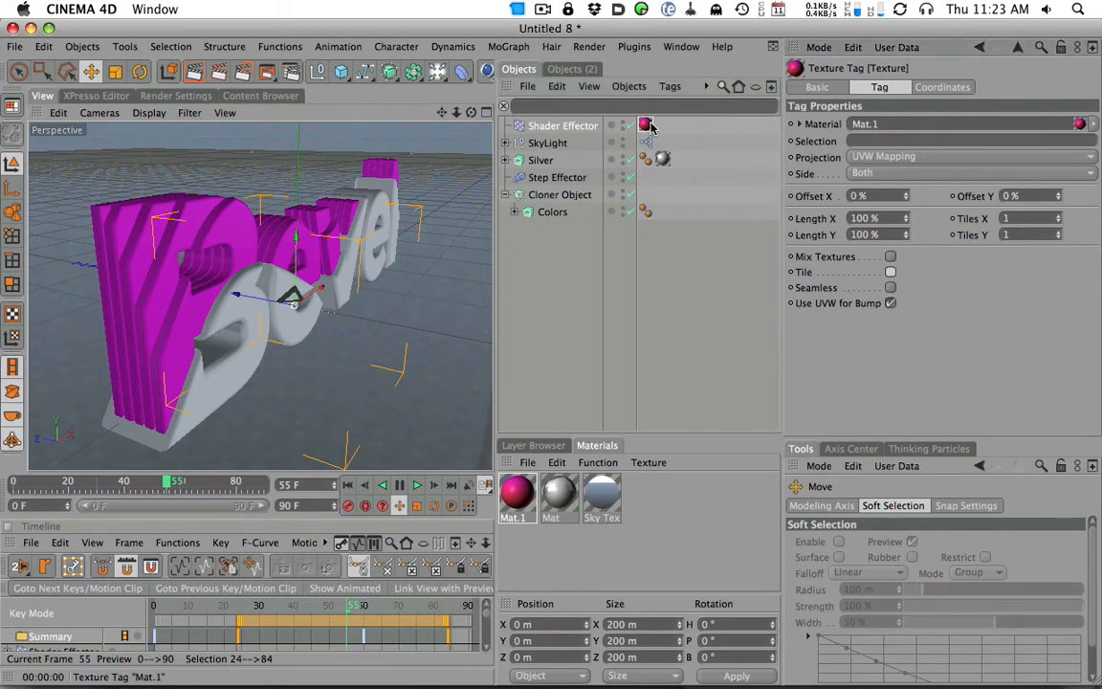
pyautogui.click(584, 127)
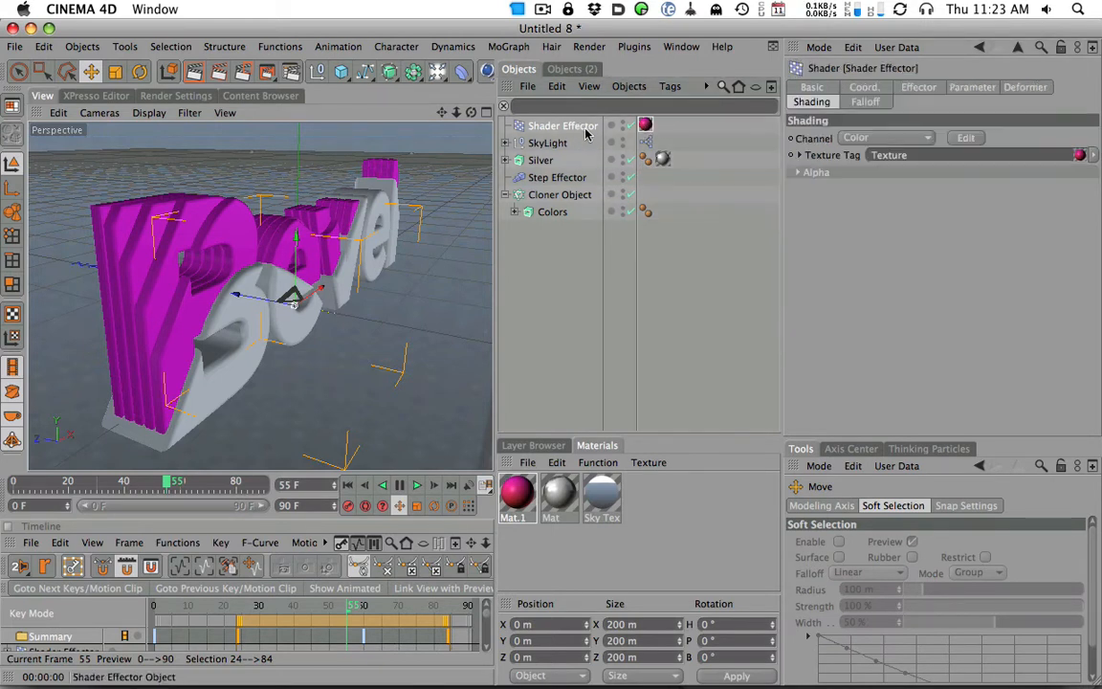
pyautogui.doubleClick(517, 492)
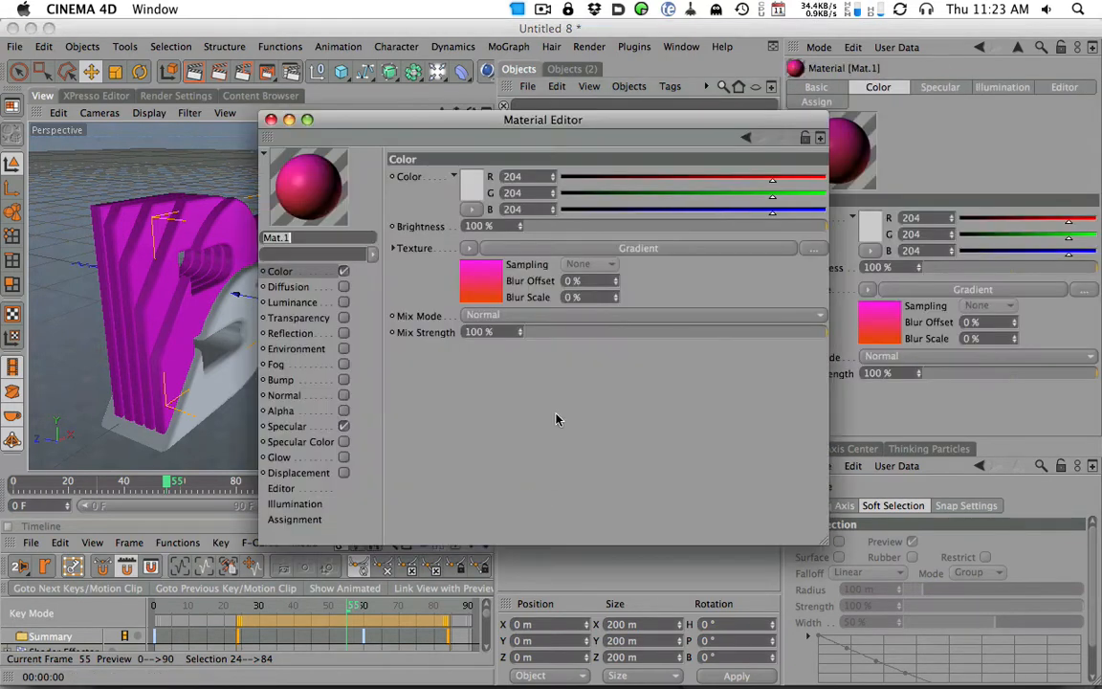
pyautogui.click(545, 248)
pyautogui.click(521, 296)
pyautogui.click(521, 314)
pyautogui.moveTo(402, 118); pyautogui.dragTo(615, 120)
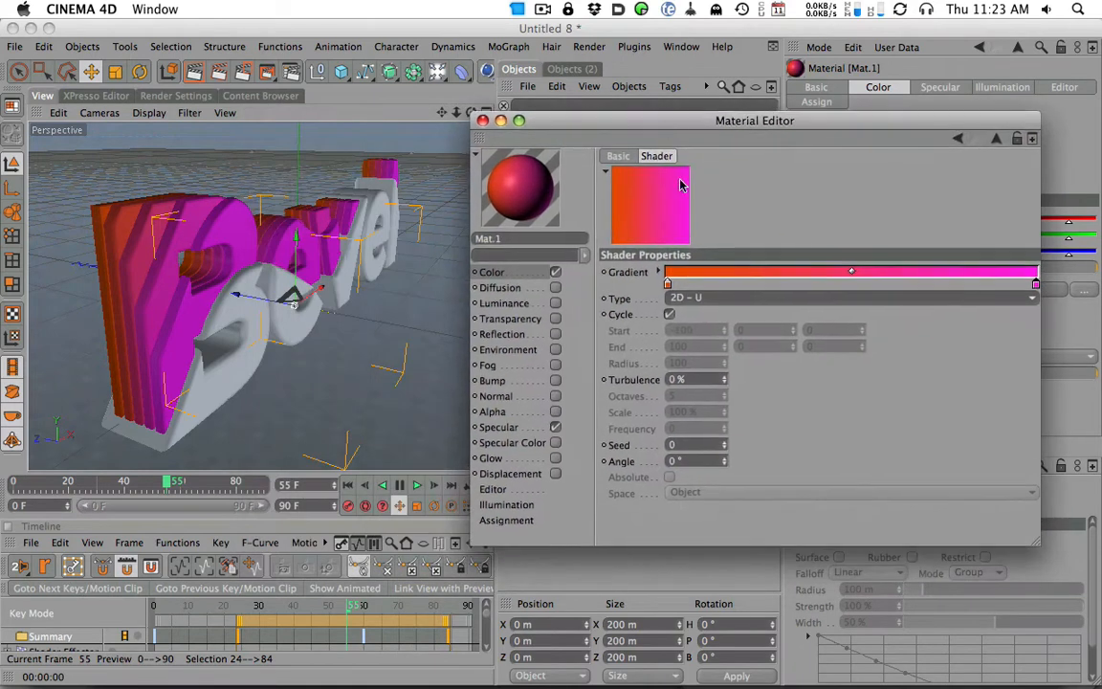
pyautogui.click(699, 300)
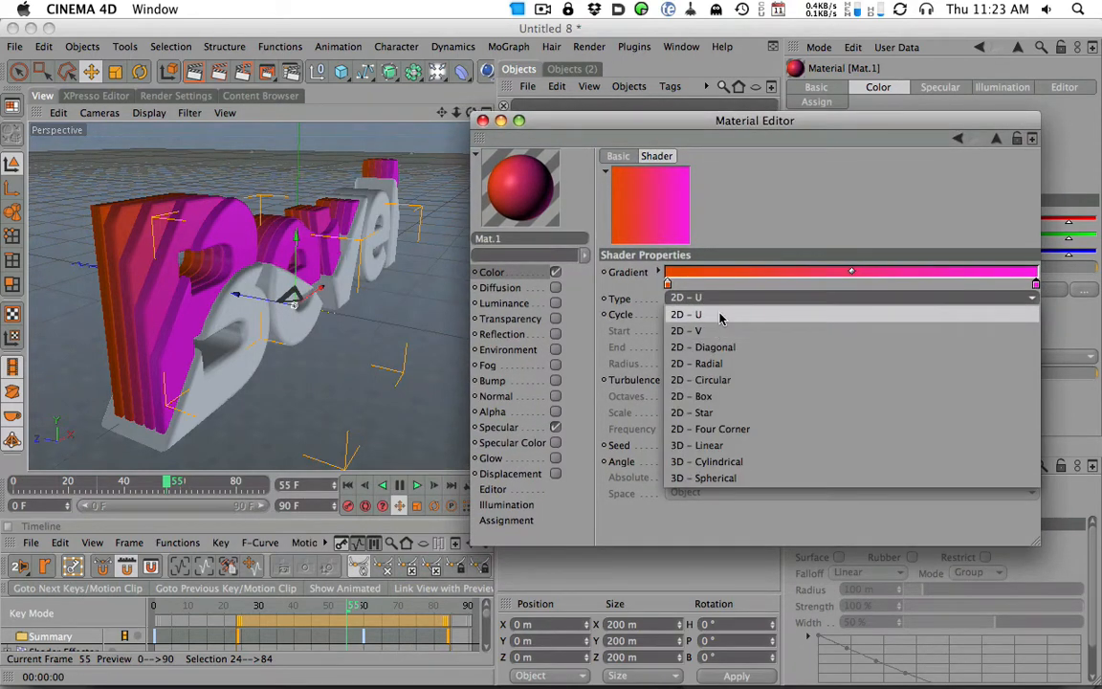
pyautogui.click(727, 303)
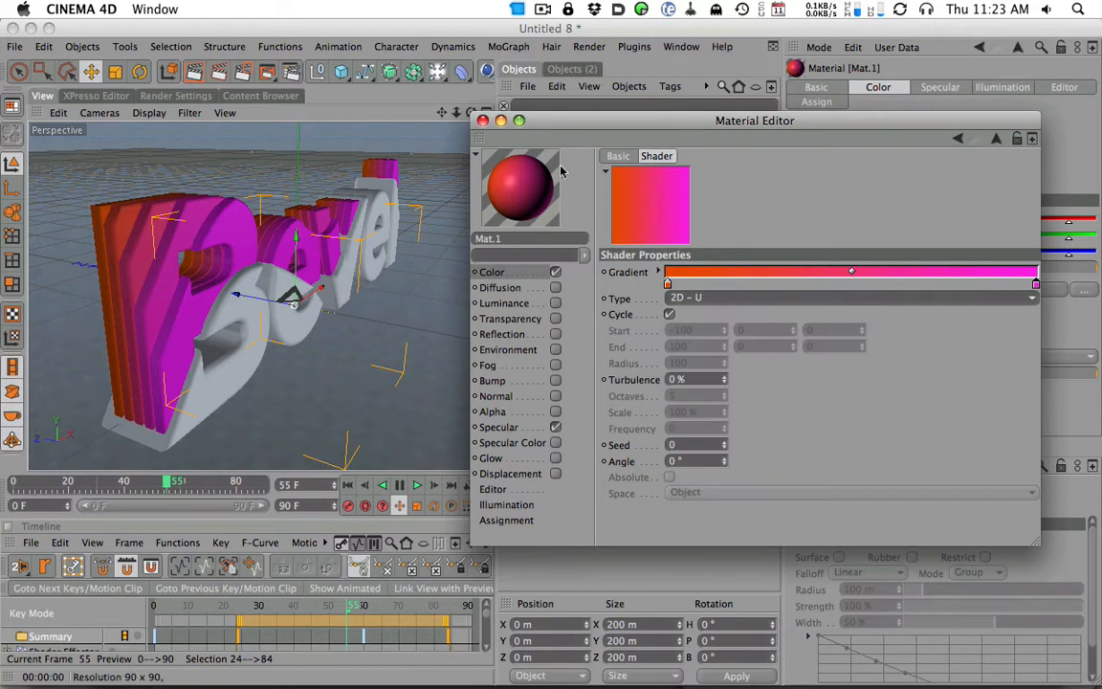
pyautogui.click(483, 121)
pyautogui.click(194, 75)
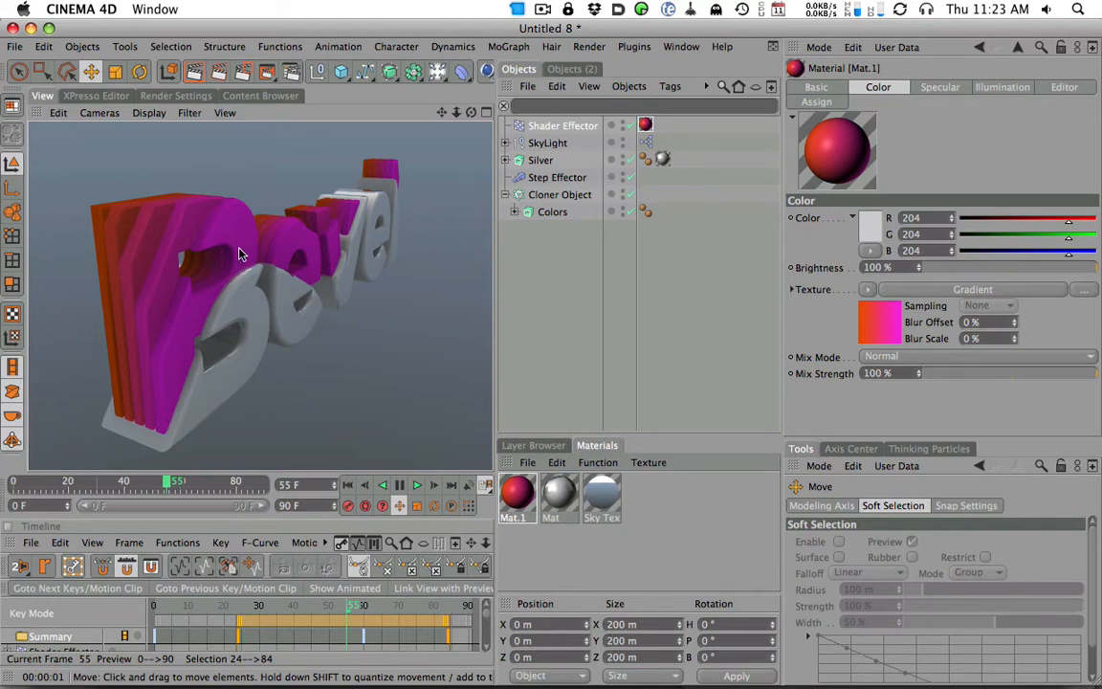
# Step: Reverse the gradient so magenta is at its start and orange at its end, and render the view
pyautogui.doubleClick(517, 495)
pyautogui.click(537, 256)
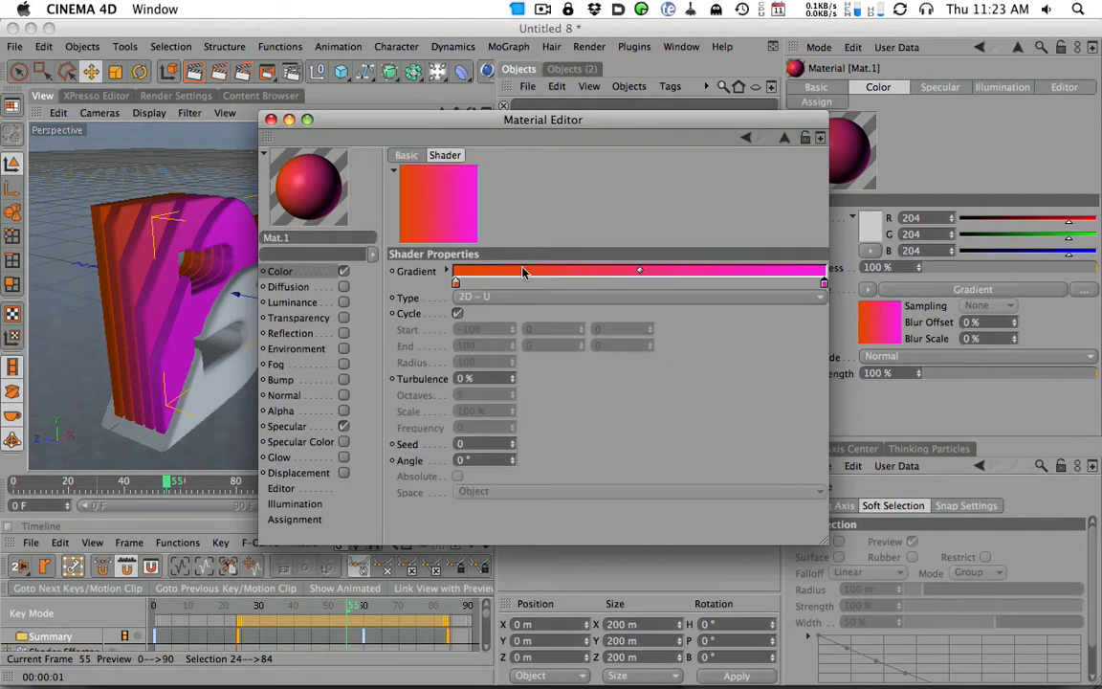
pyautogui.moveTo(456, 283)
pyautogui.mouseDown()
pyautogui.moveTo(782, 283)
pyautogui.moveTo(455, 283)
pyautogui.mouseUp()
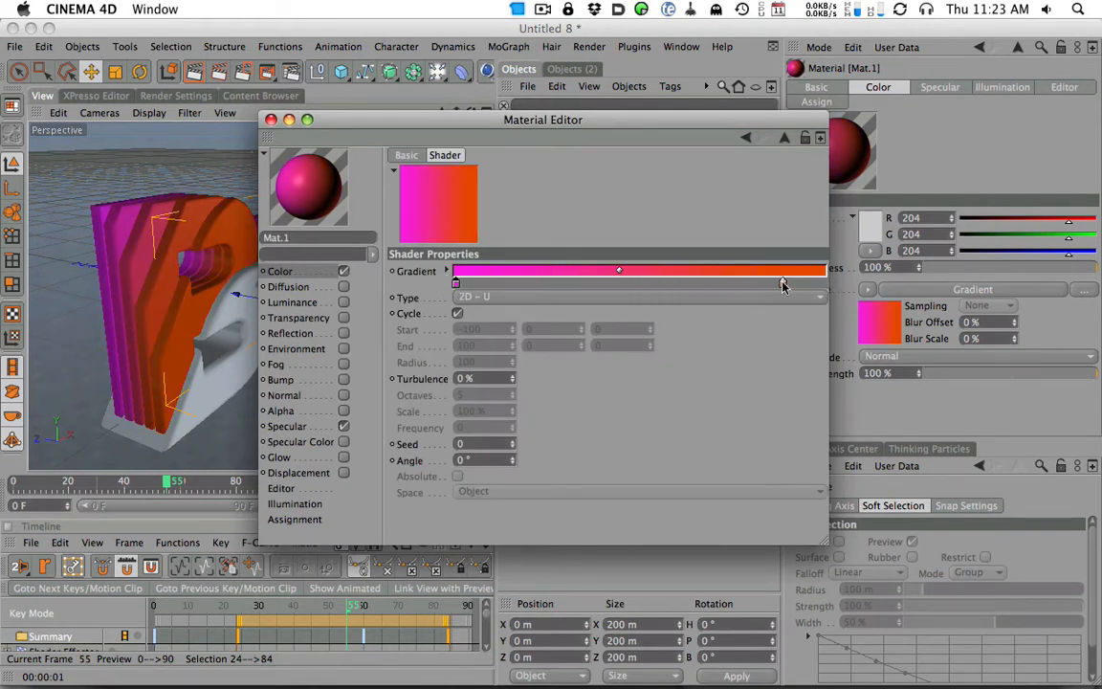
pyautogui.click(270, 118)
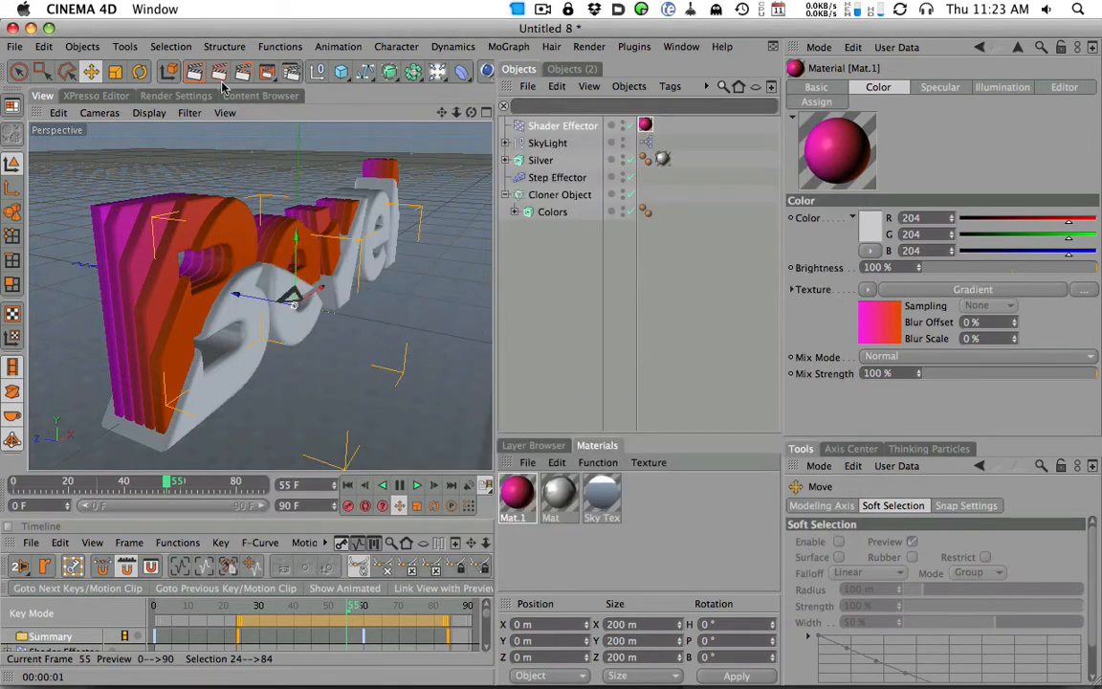
pyautogui.press('super+r')
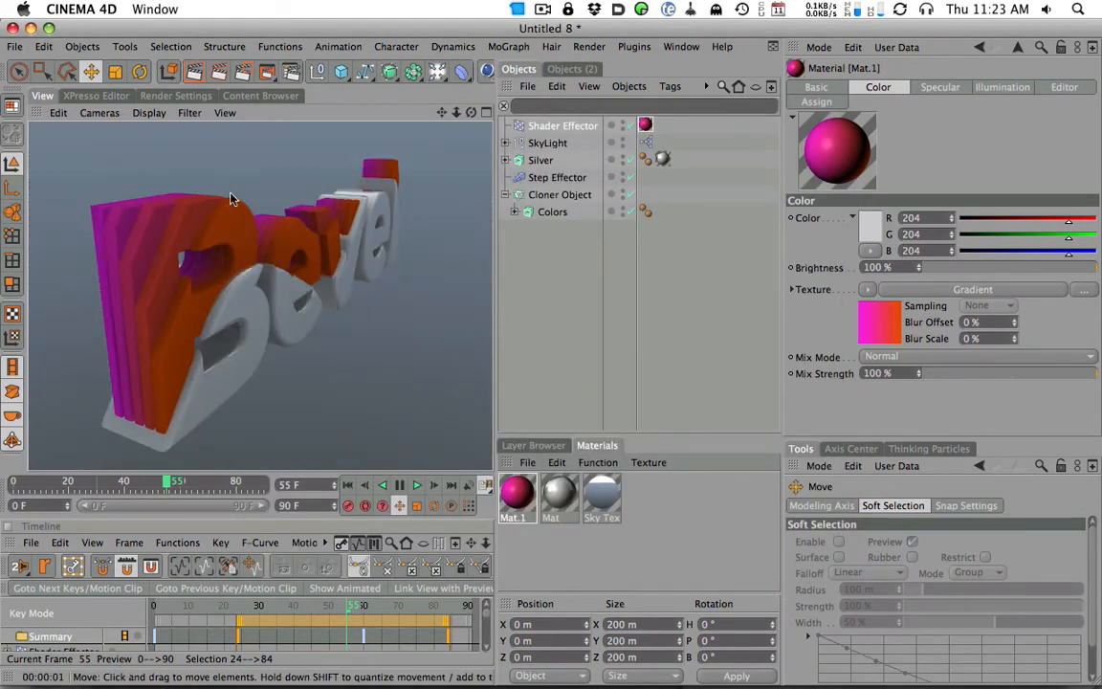
pyautogui.click(225, 80)
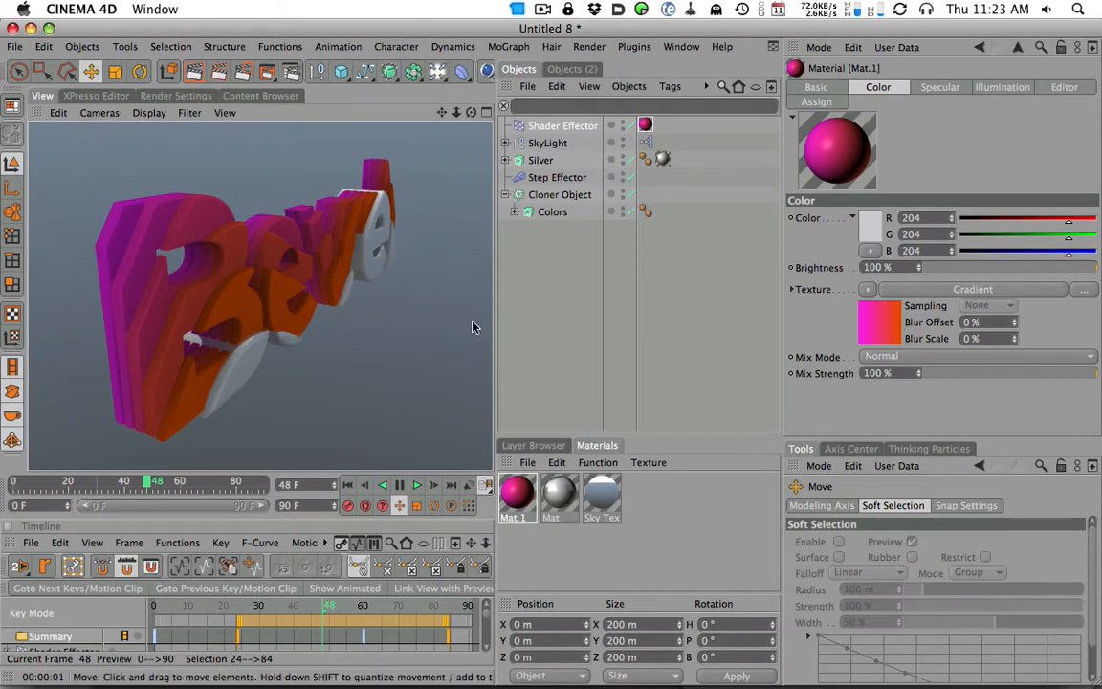
# Step: Set the SkyLight's brightness to 143 % and render the view
pyautogui.click(547, 143)
pyautogui.moveTo(985, 237); pyautogui.dragTo(1012, 237)
pyautogui.click(194, 73)
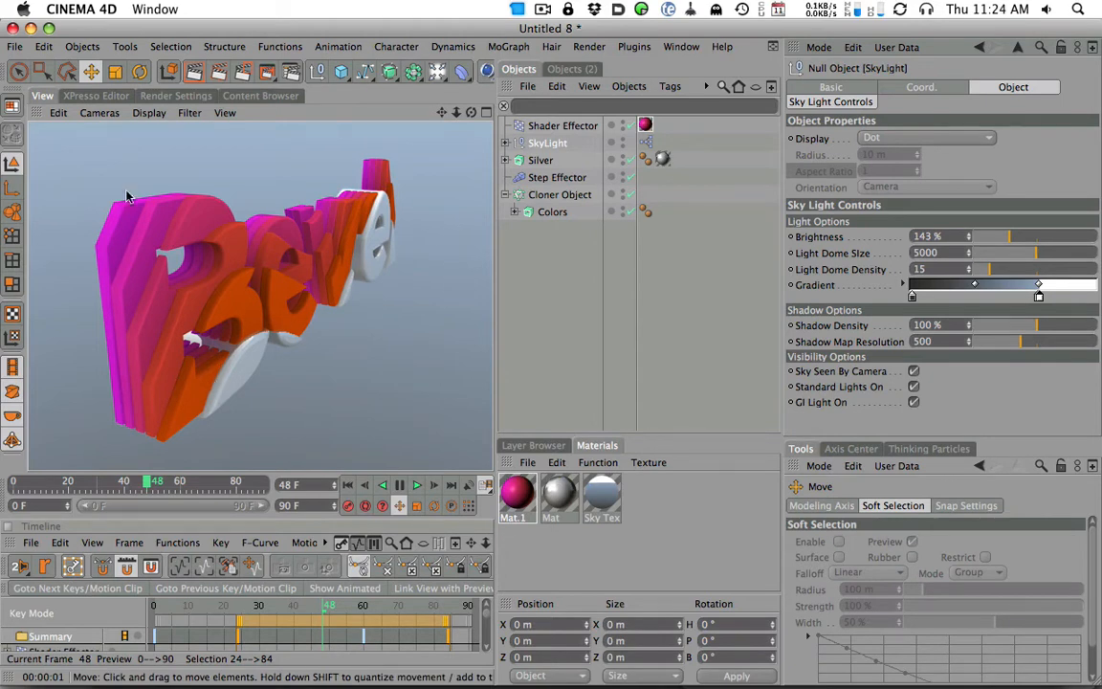
# Step: Create a new material and load the MoGraph Color Shader into its Color channel texture
pyautogui.click(529, 463)
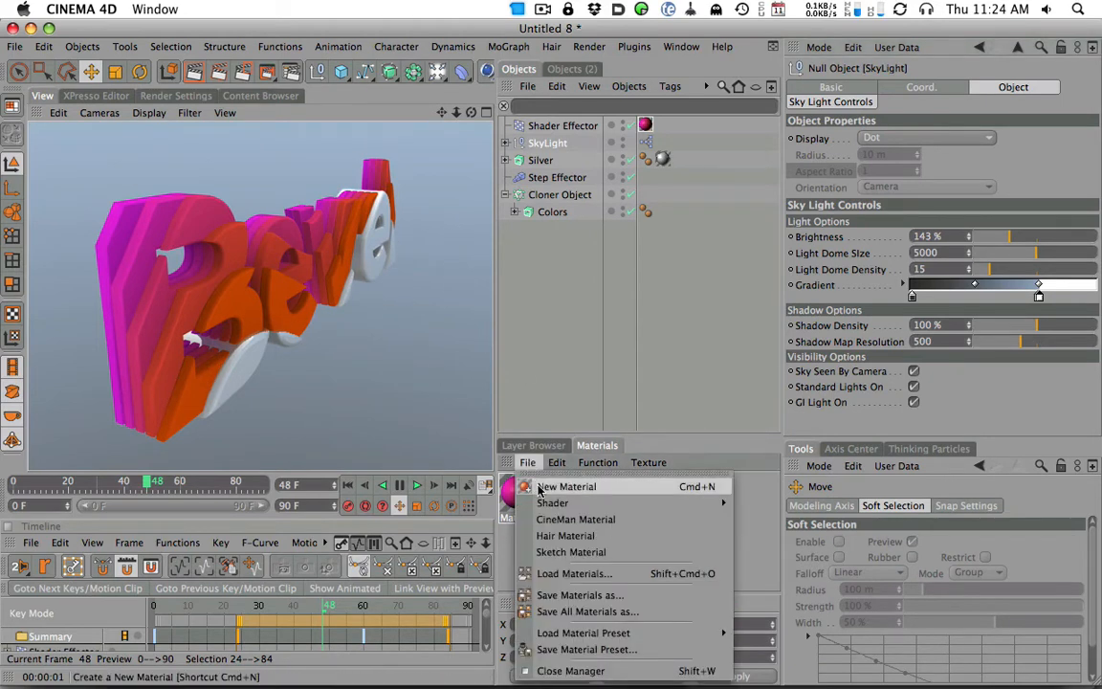
pyautogui.click(554, 488)
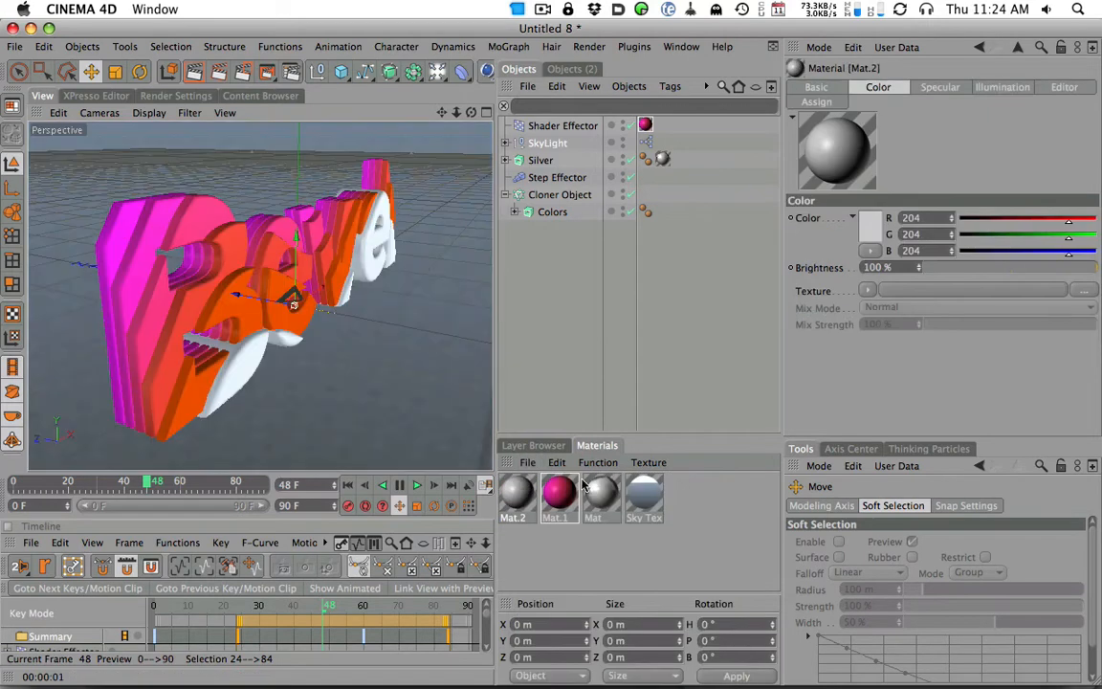
pyautogui.doubleClick(516, 496)
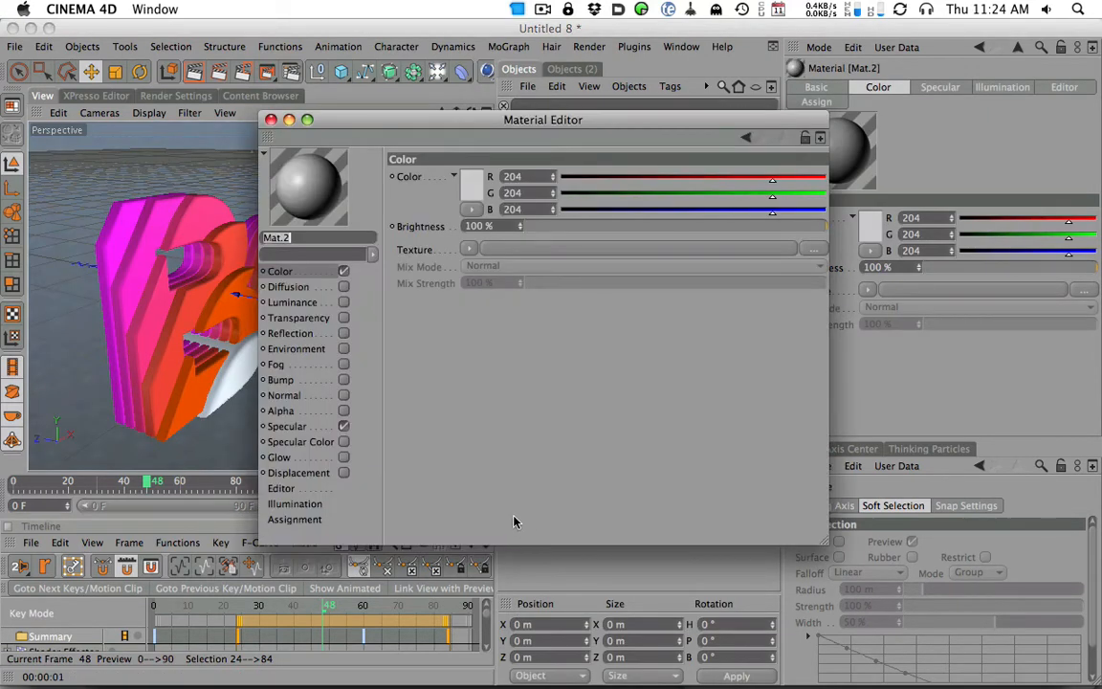
pyautogui.moveTo(427, 134); pyautogui.dragTo(504, 110)
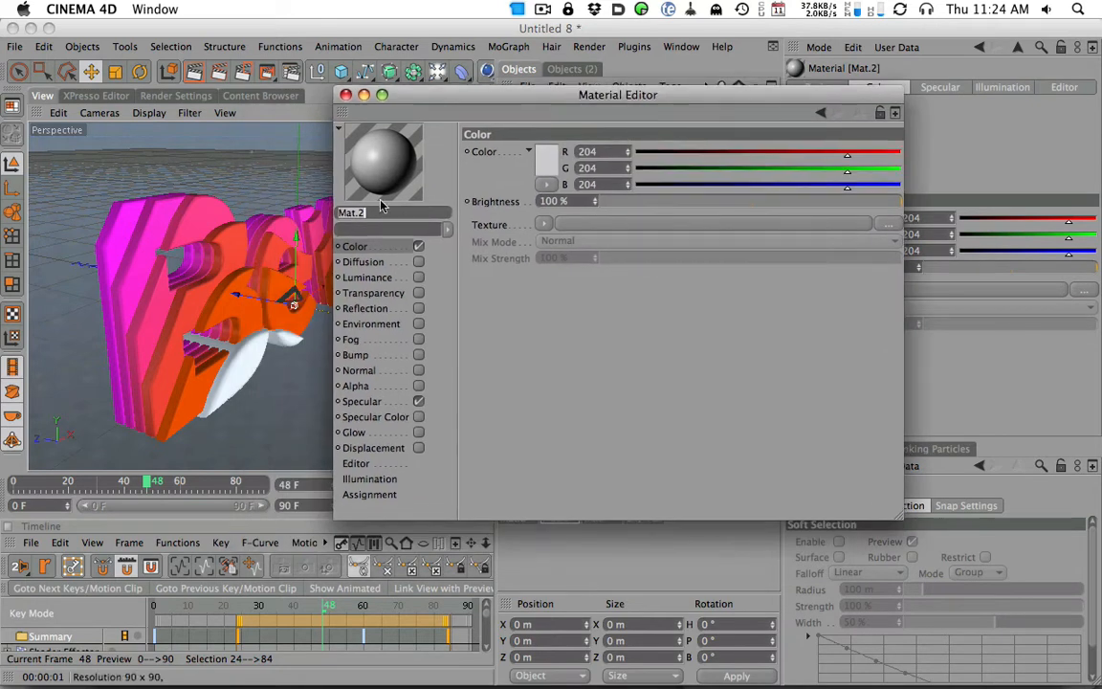
pyautogui.click(544, 225)
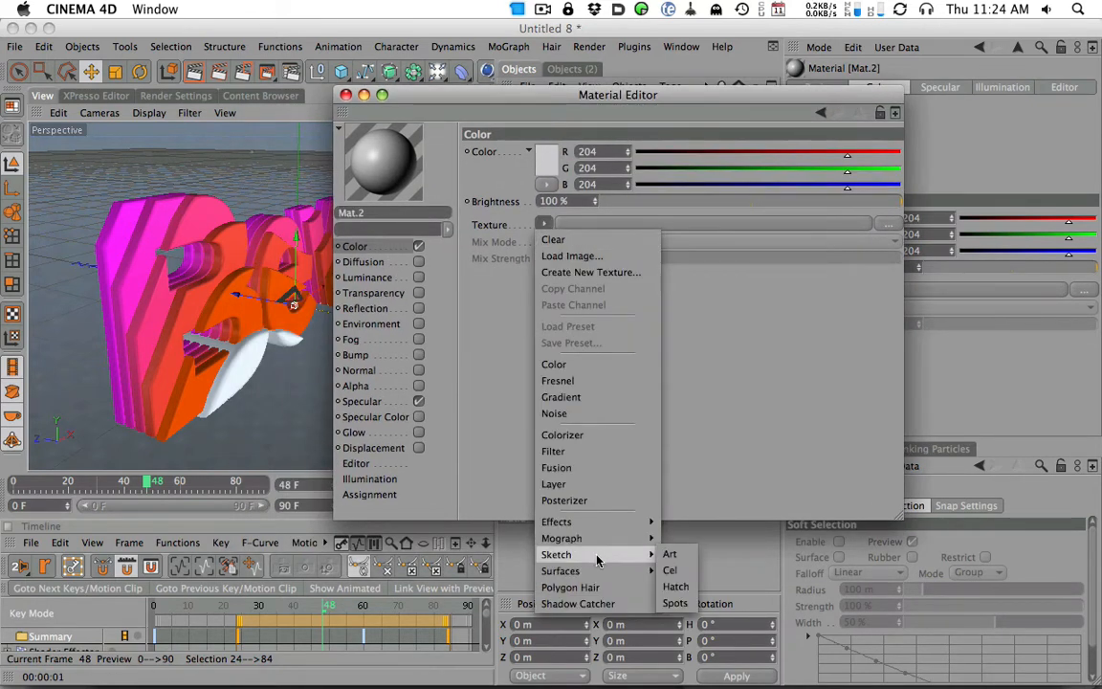
pyautogui.moveTo(601, 544)
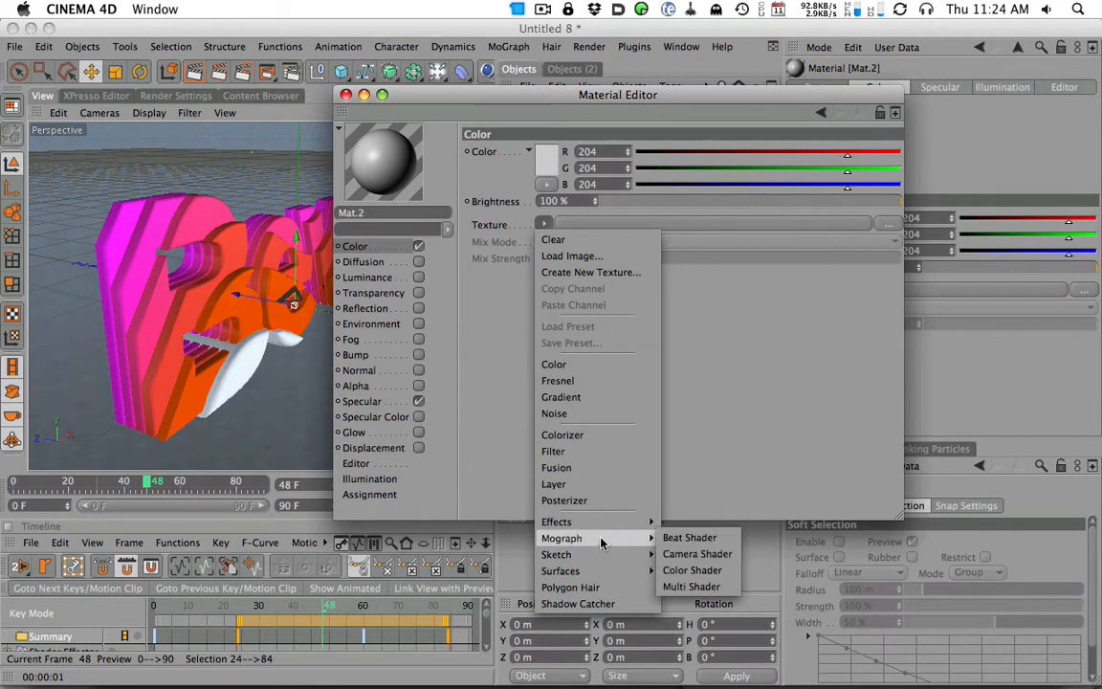
pyautogui.click(689, 570)
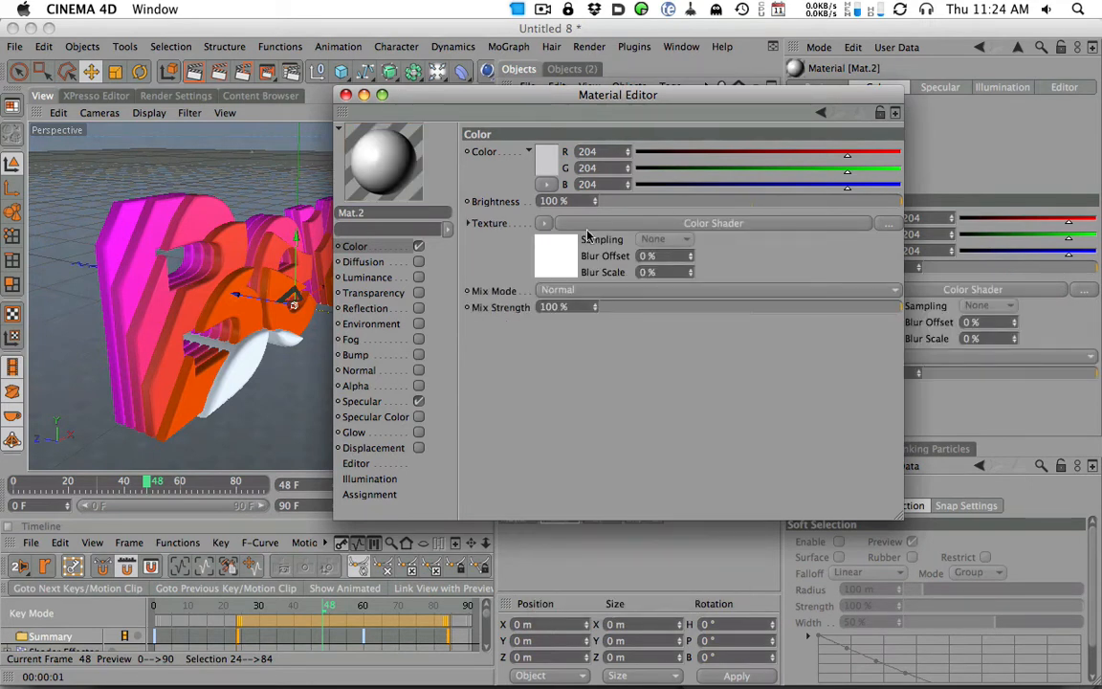
pyautogui.click(543, 223)
pyautogui.moveTo(601, 580)
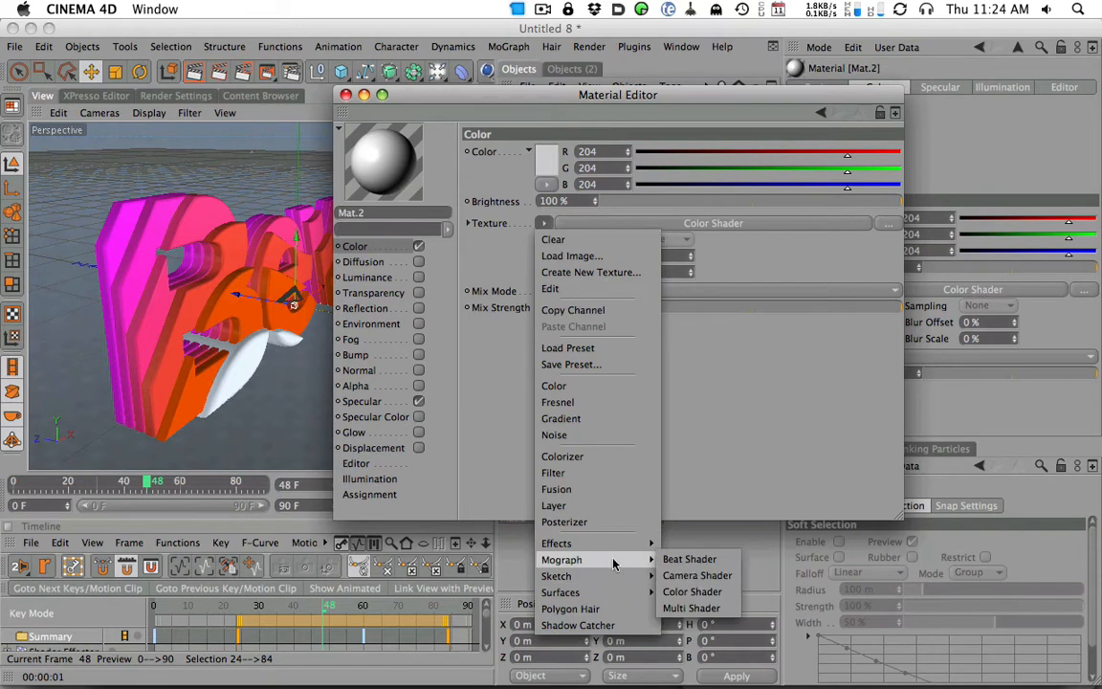
pyautogui.click(345, 97)
pyautogui.click(345, 94)
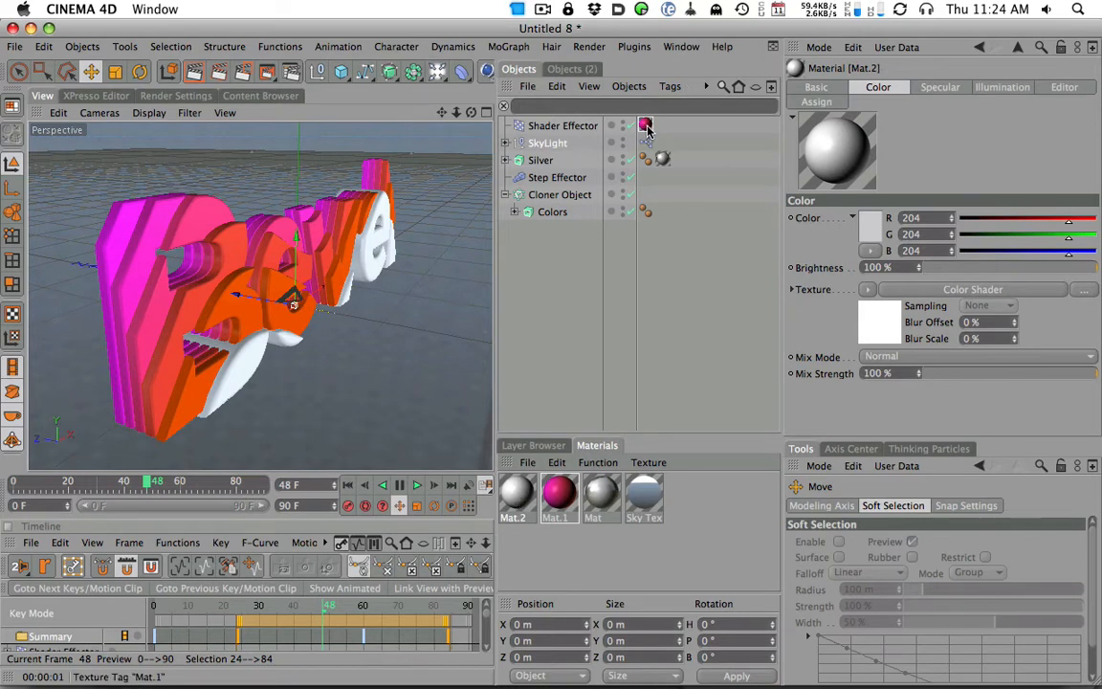
# Step: Enable Reflection on the Color Shader material and load a Fresnel shader as the reflection texture
pyautogui.doubleClick(531, 501)
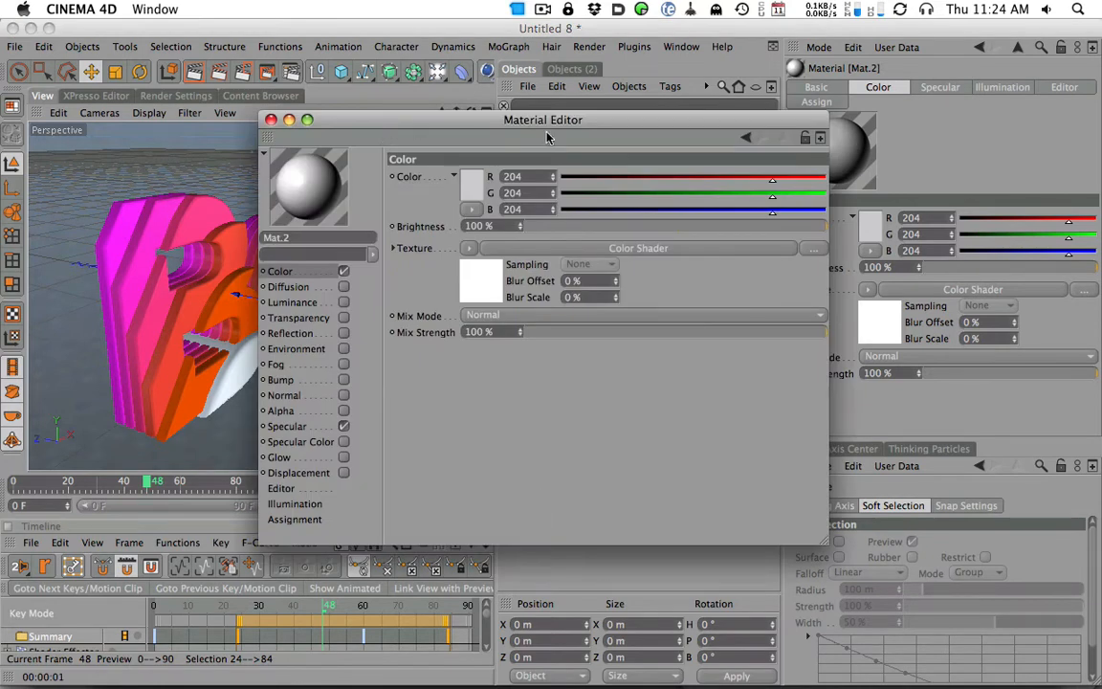
pyautogui.moveTo(452, 127); pyautogui.dragTo(626, 121)
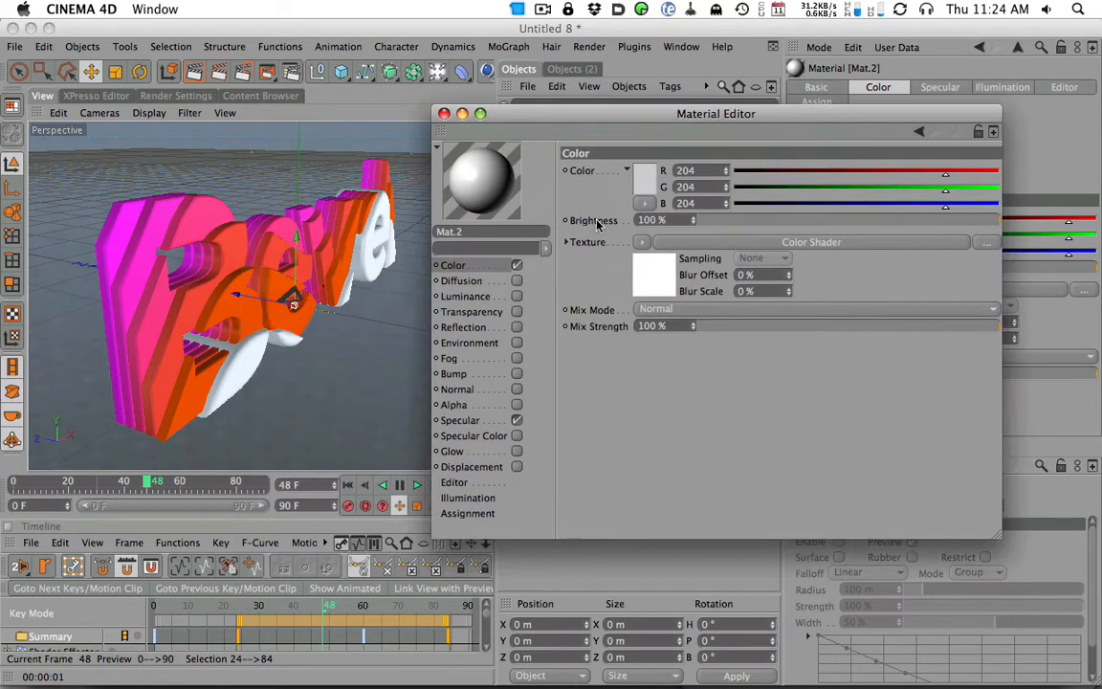
pyautogui.click(517, 327)
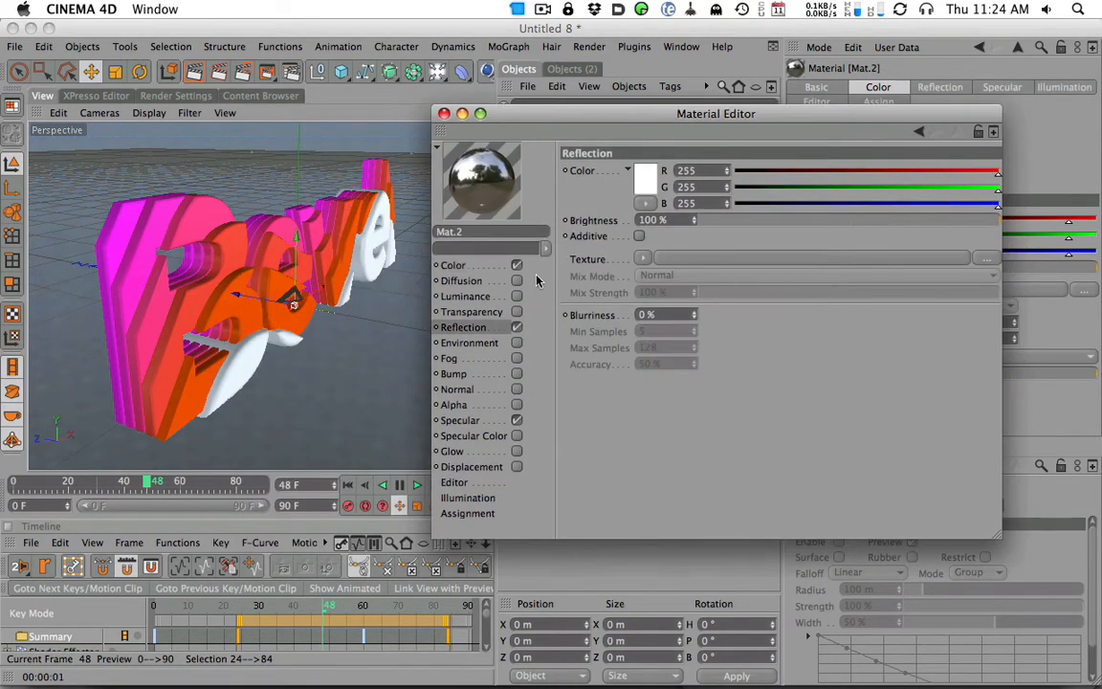
pyautogui.click(643, 260)
pyautogui.click(691, 418)
# Step: Apply the reflective Color Shader material to the Cloner Object and render the view at frames 48 and 56
pyautogui.moveTo(562, 134); pyautogui.dragTo(581, 398)
pyautogui.moveTo(596, 250); pyautogui.dragTo(566, 197)
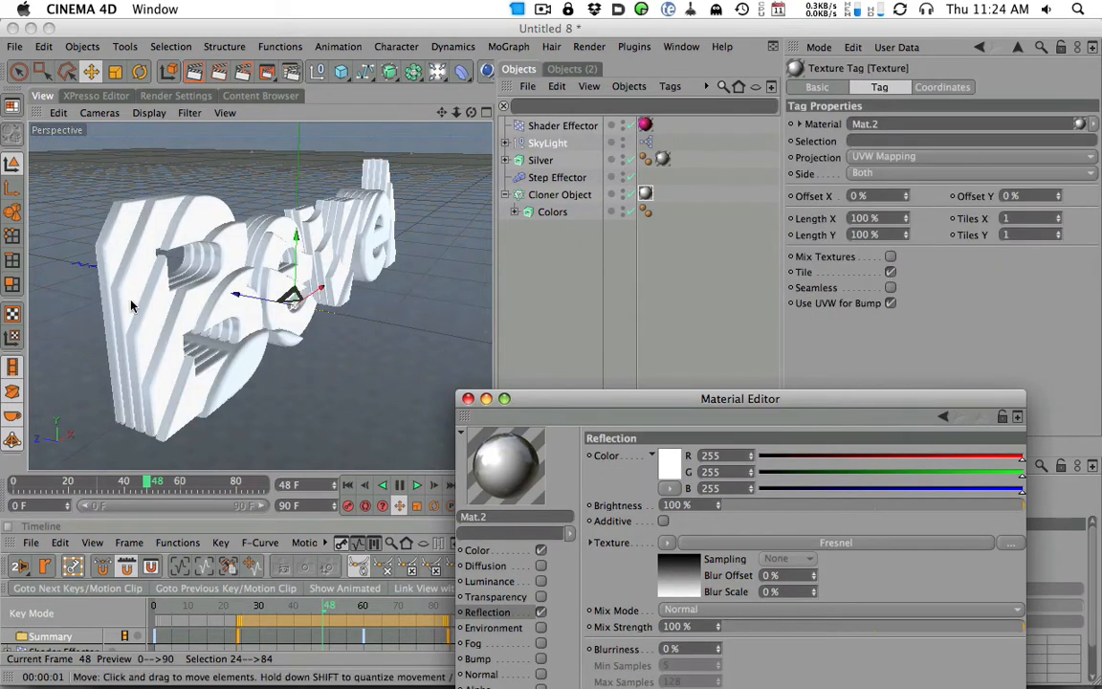
pyautogui.click(166, 75)
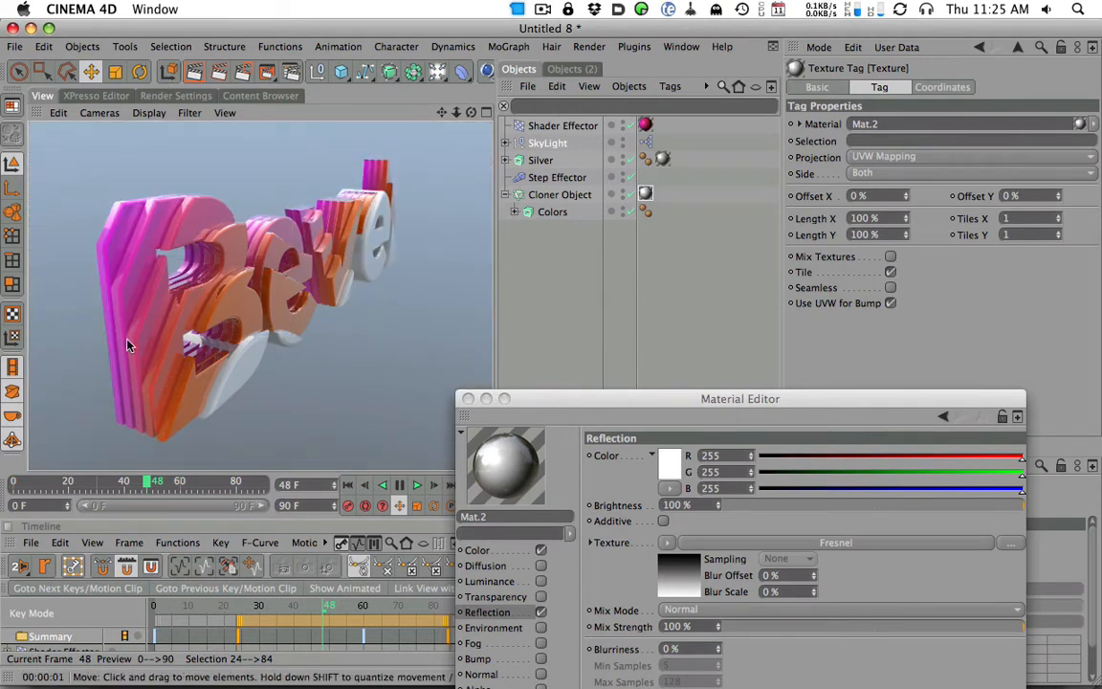
pyautogui.moveTo(147, 486); pyautogui.dragTo(169, 485)
pyautogui.keyDown('alt'); pyautogui.moveTo(239, 318); pyautogui.dragTo(359, 323); pyautogui.keyUp('alt')
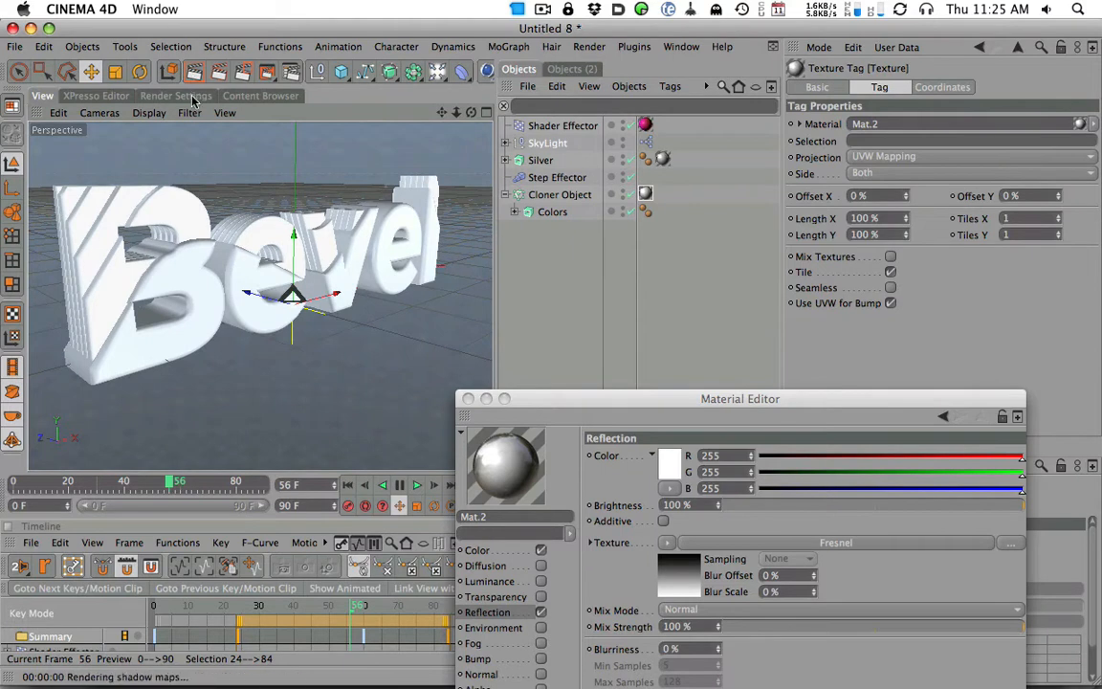
# Step: Render the view from several angles to examine the reflections on the silver and coloured parts of the text
pyautogui.click(168, 71)
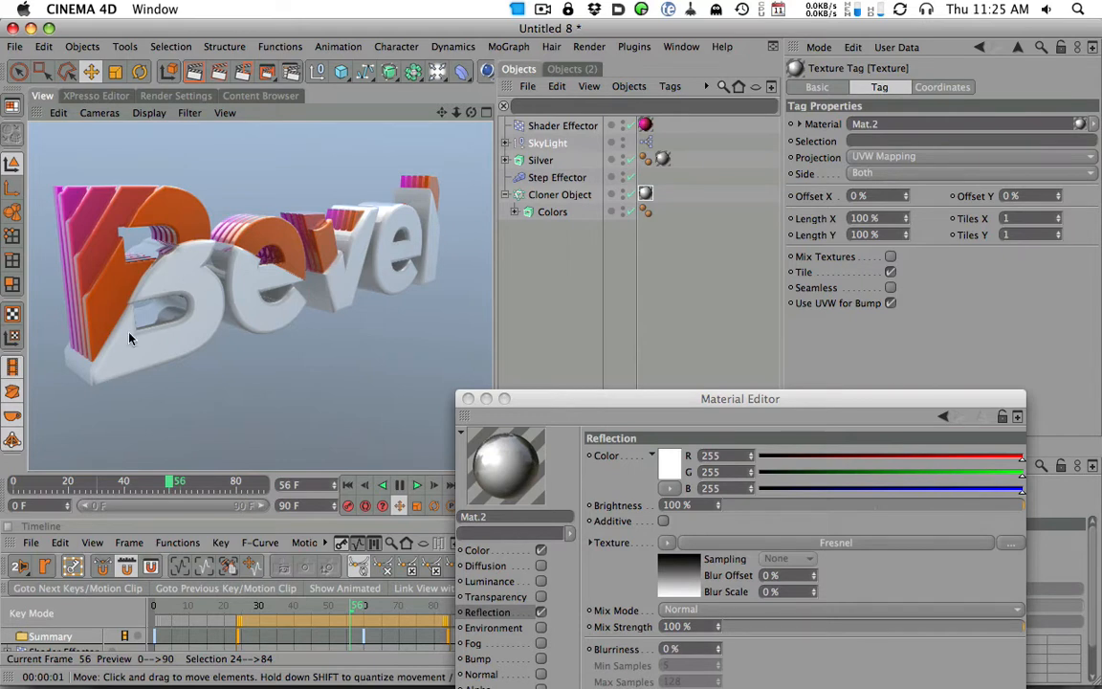
pyautogui.keyDown('alt'); pyautogui.moveTo(181, 328); pyautogui.dragTo(219, 211); pyautogui.keyUp('alt')
pyautogui.click(194, 72)
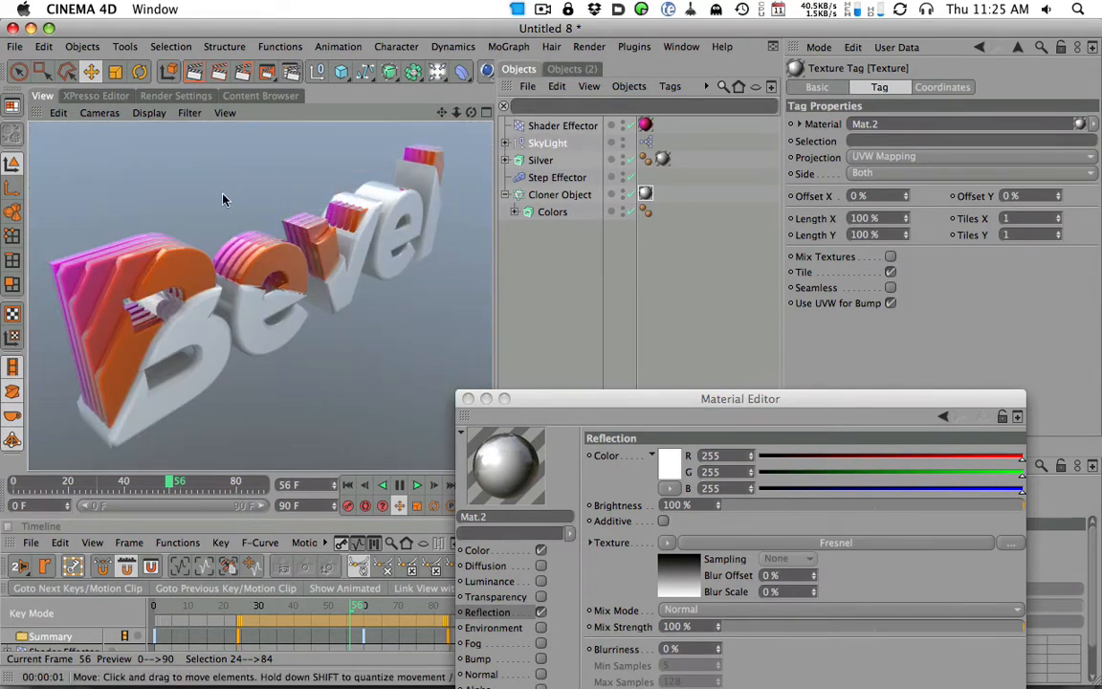
pyautogui.moveTo(295, 209)
pyautogui.keyDown('alt'); pyautogui.mouseDown()
pyautogui.moveTo(253, 212)
pyautogui.moveTo(309, 218)
pyautogui.mouseUp(); pyautogui.keyUp('alt')
pyautogui.click(191, 71)
pyautogui.click(221, 146)
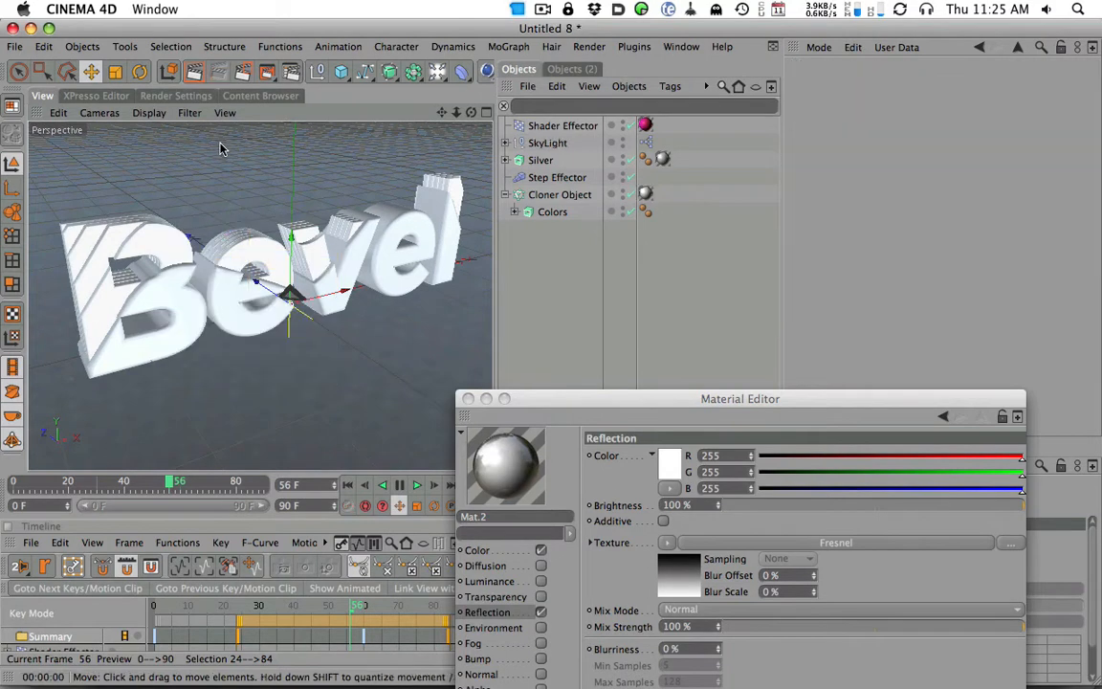
pyautogui.click(196, 74)
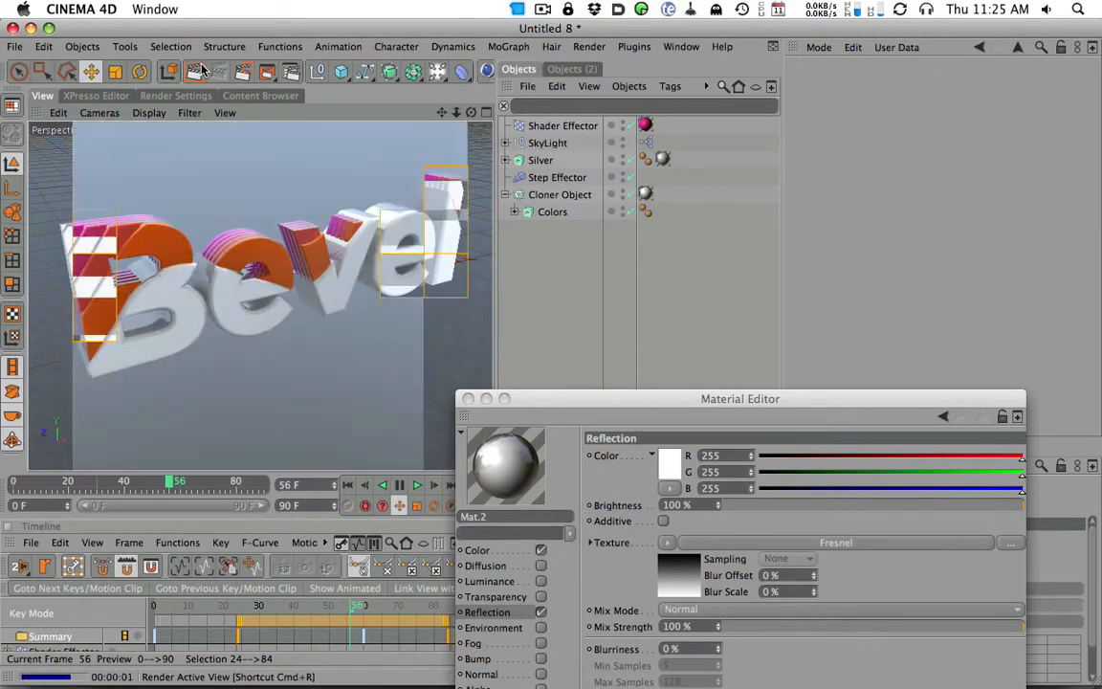
pyautogui.click(468, 398)
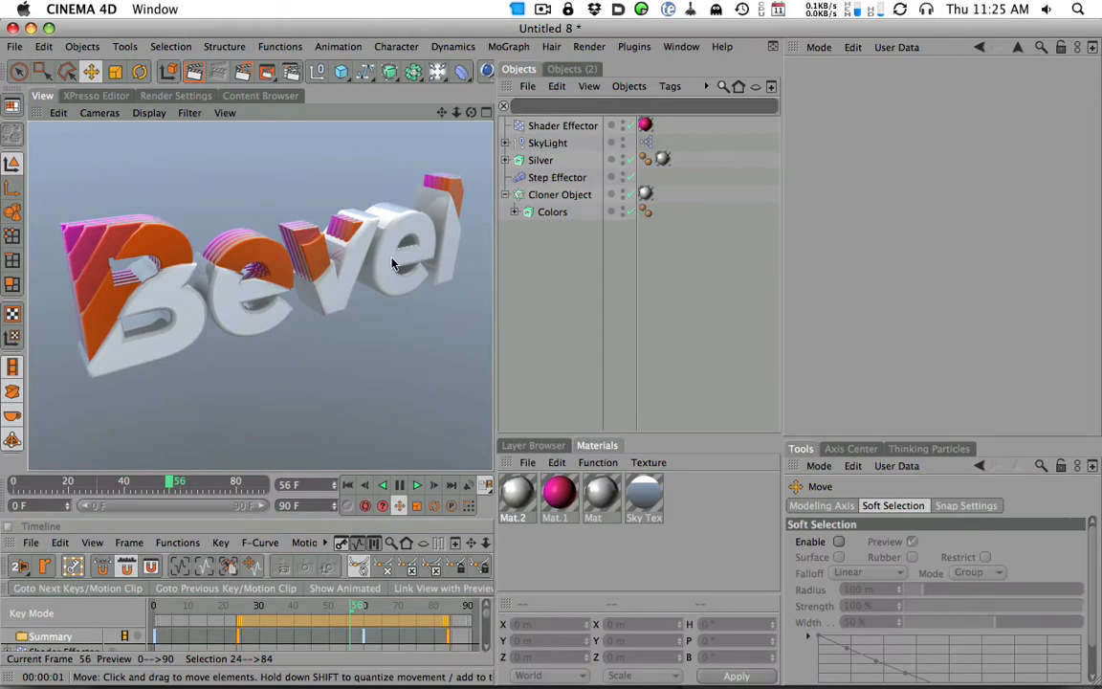
# Step: Add a plane object to the scene and raise it about 228 m above the origin, over the text
pyautogui.keyDown('alt'); pyautogui.moveTo(350, 239); pyautogui.dragTo(347, 322); pyautogui.keyUp('alt')
pyautogui.click(561, 144)
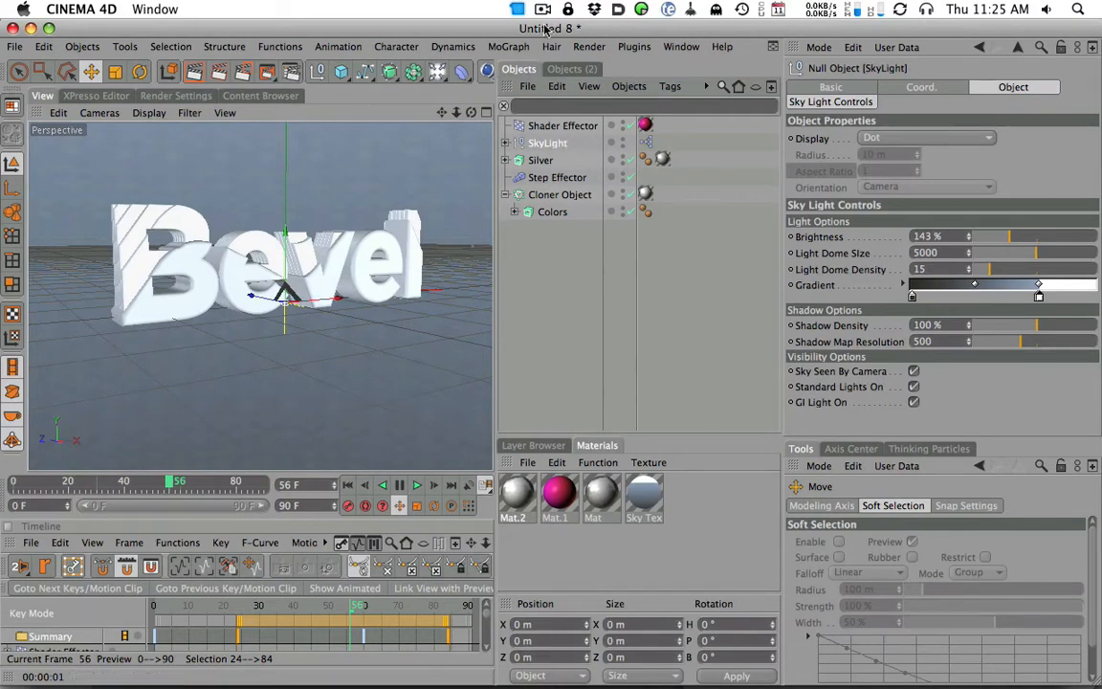
pyautogui.click(559, 246)
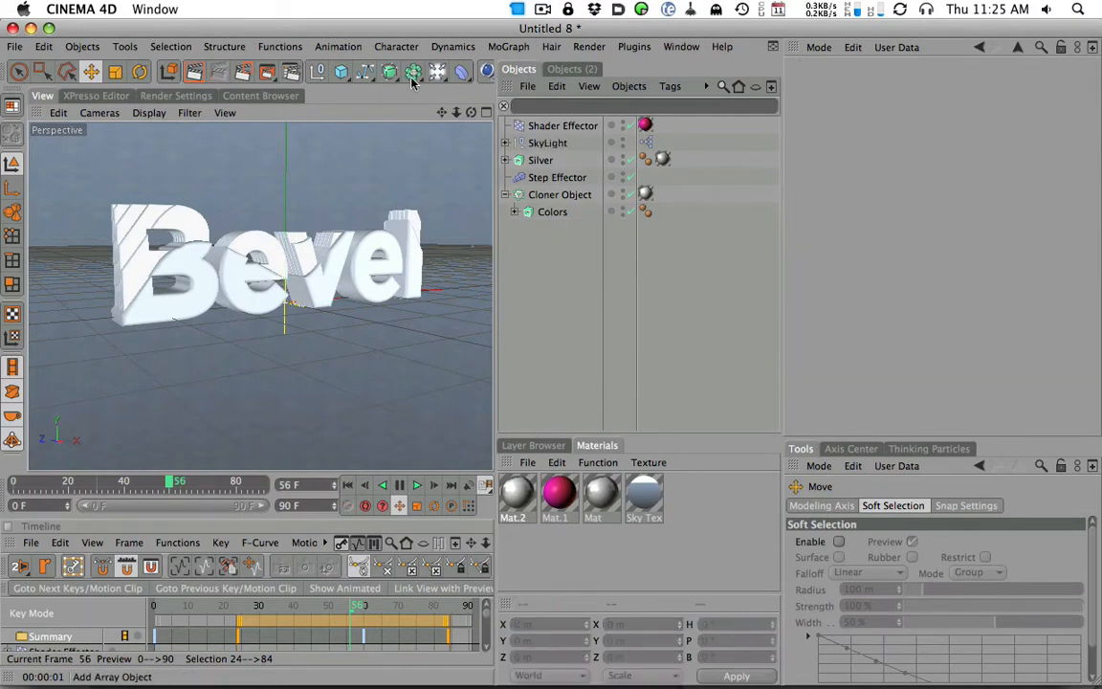
pyautogui.keyDown('alt'); pyautogui.moveTo(366, 172); pyautogui.dragTo(389, 111); pyautogui.keyUp('alt')
pyautogui.moveTo(342, 72); pyautogui.dragTo(391, 121)
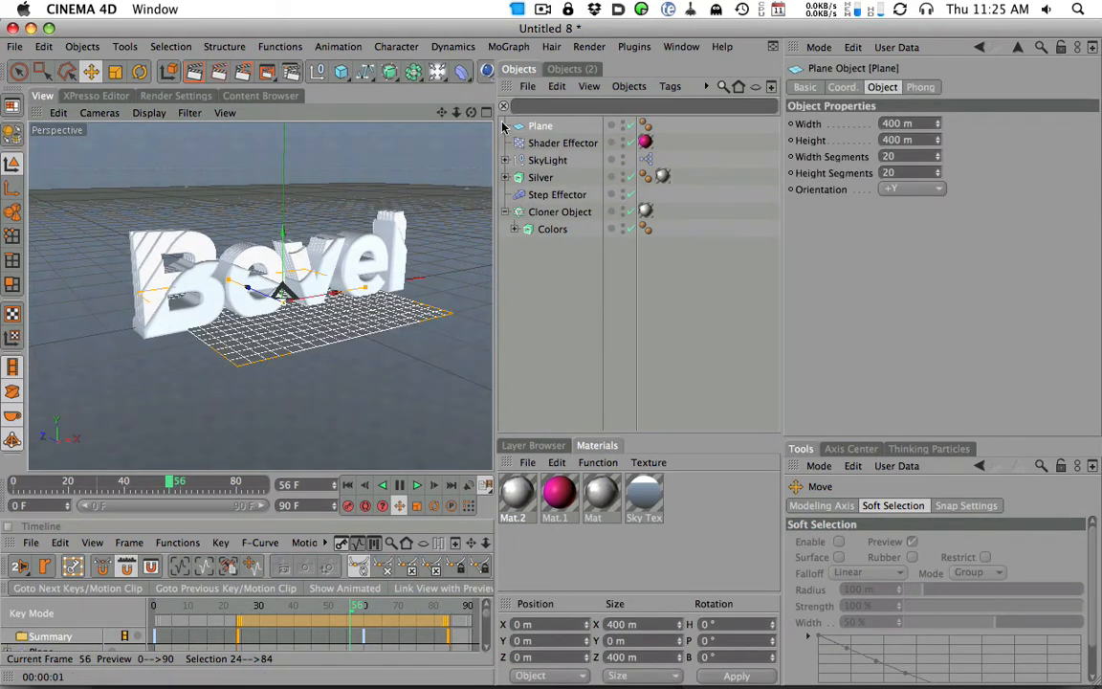
pyautogui.moveTo(277, 287); pyautogui.dragTo(327, 191)
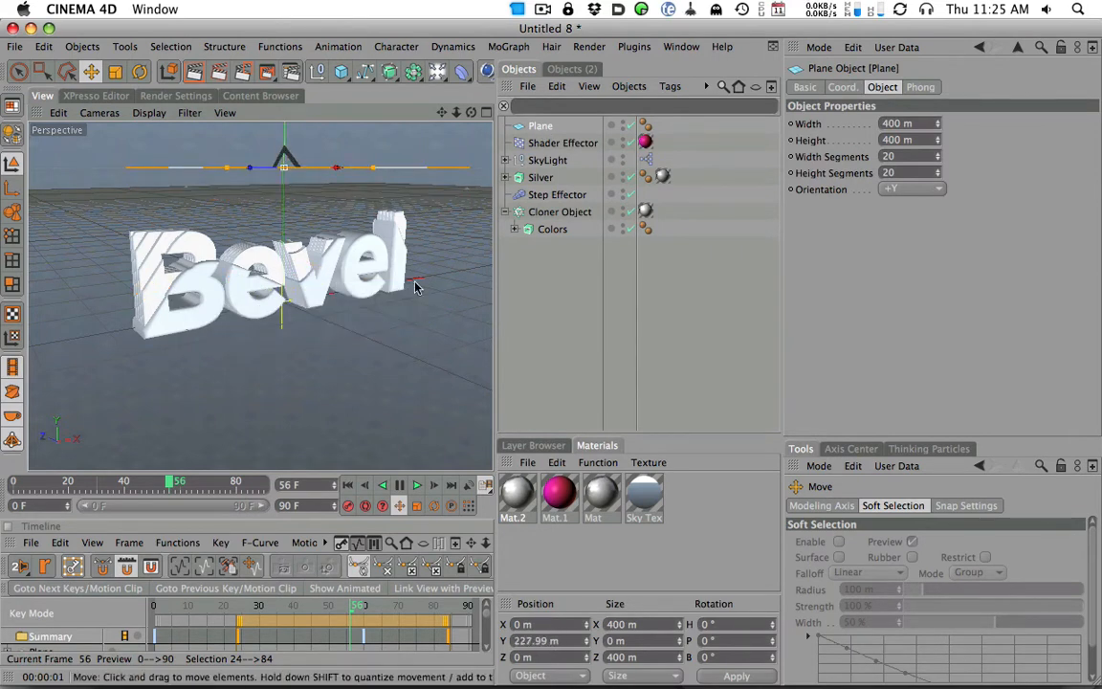
# Step: Create a new material, apply it to the plane and enable its Luminance channel in white
pyautogui.click(527, 461)
pyautogui.click(550, 485)
pyautogui.moveTo(514, 499); pyautogui.dragTo(541, 126)
pyautogui.doubleClick(519, 499)
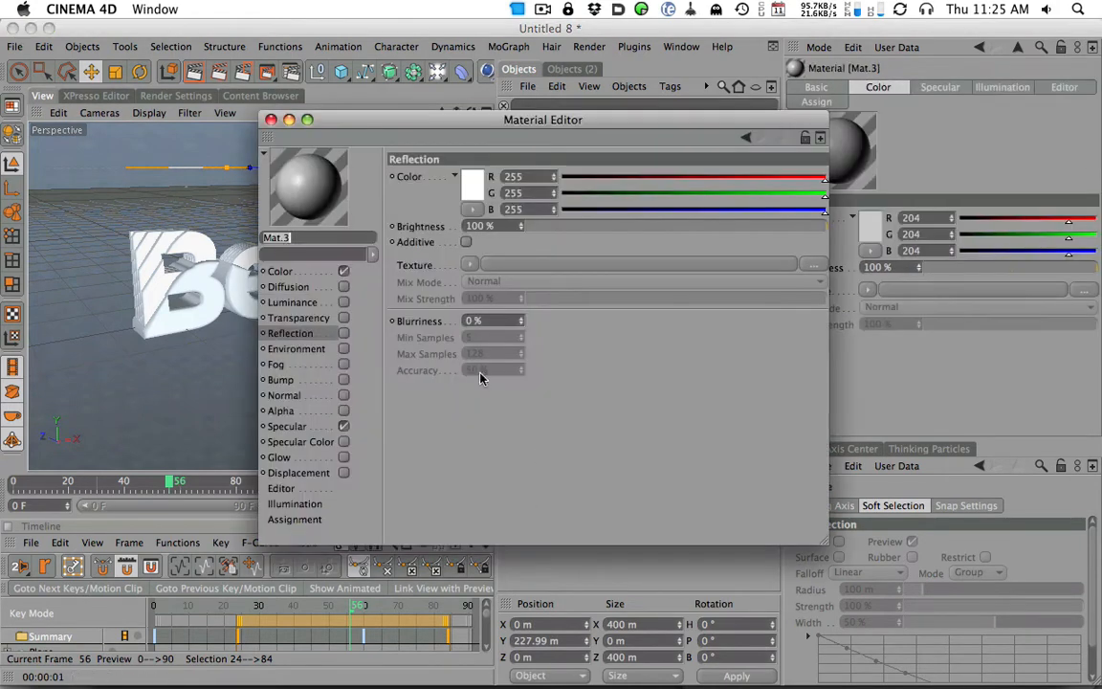
pyautogui.click(343, 303)
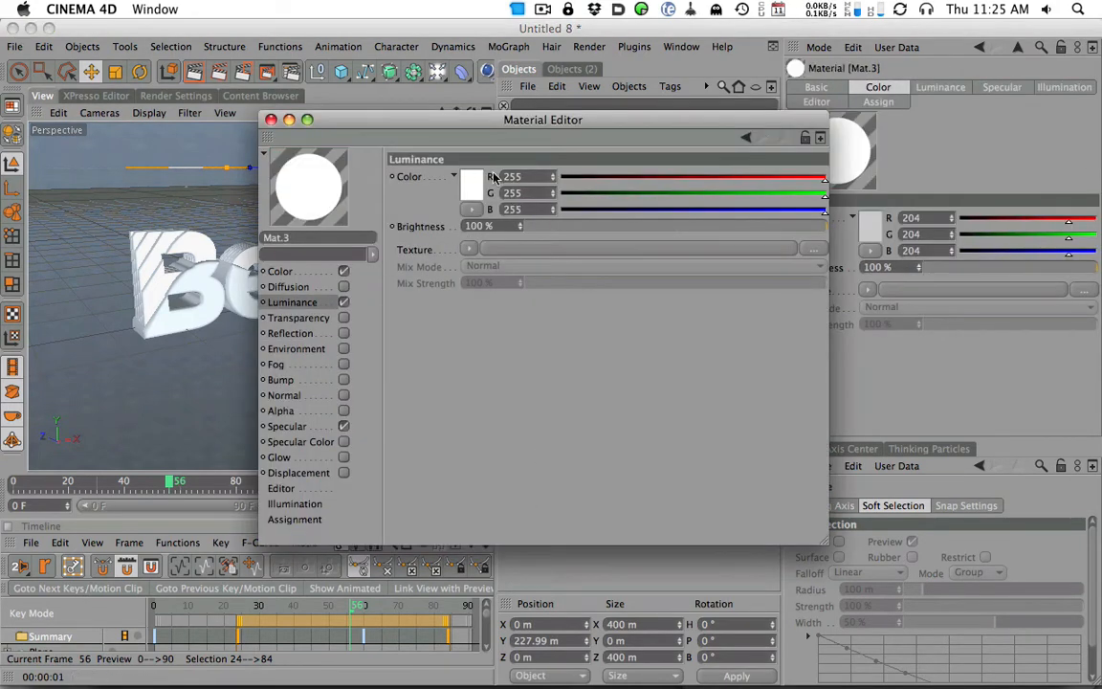
pyautogui.click(272, 120)
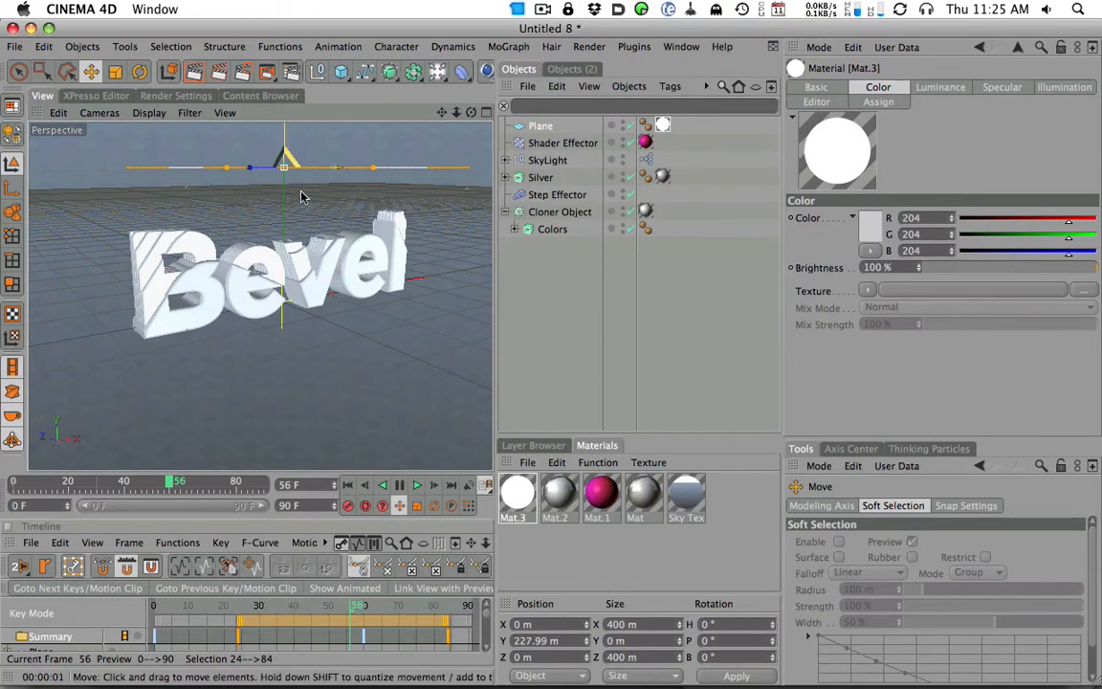
# Step: Widen the overhead plane to about 746 m and render the view
pyautogui.keyDown('alt'); pyautogui.moveTo(303, 167); pyautogui.dragTo(437, 174); pyautogui.keyUp('alt')
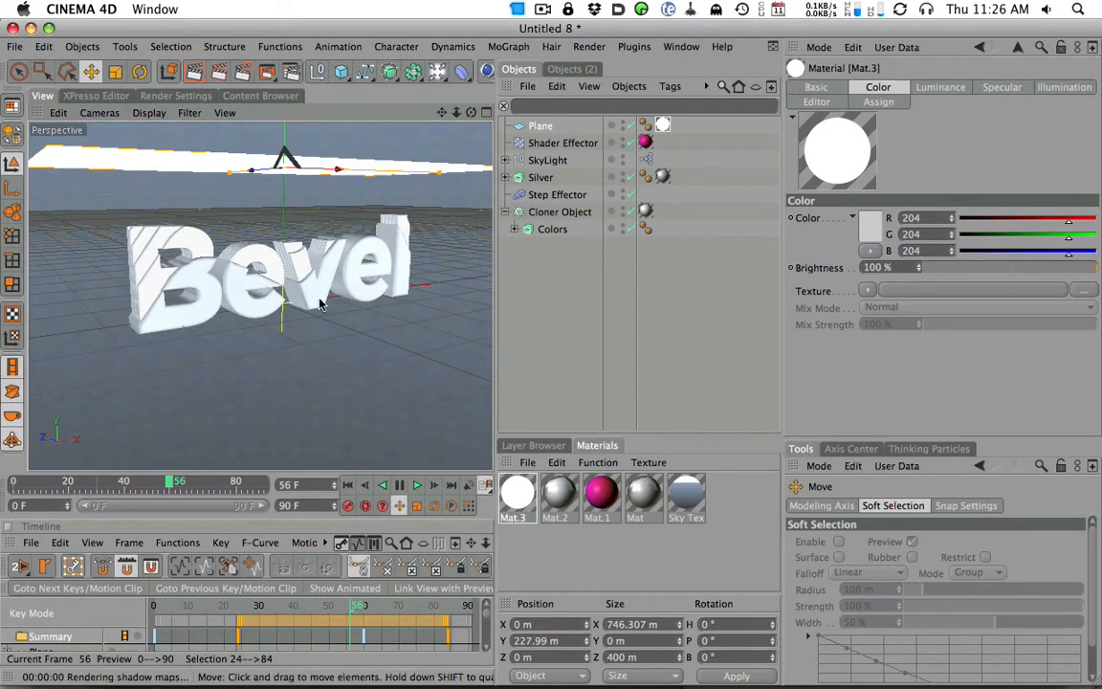
pyautogui.hotkey('alt', 'r')
pyautogui.hotkey('ctrl', 'r')
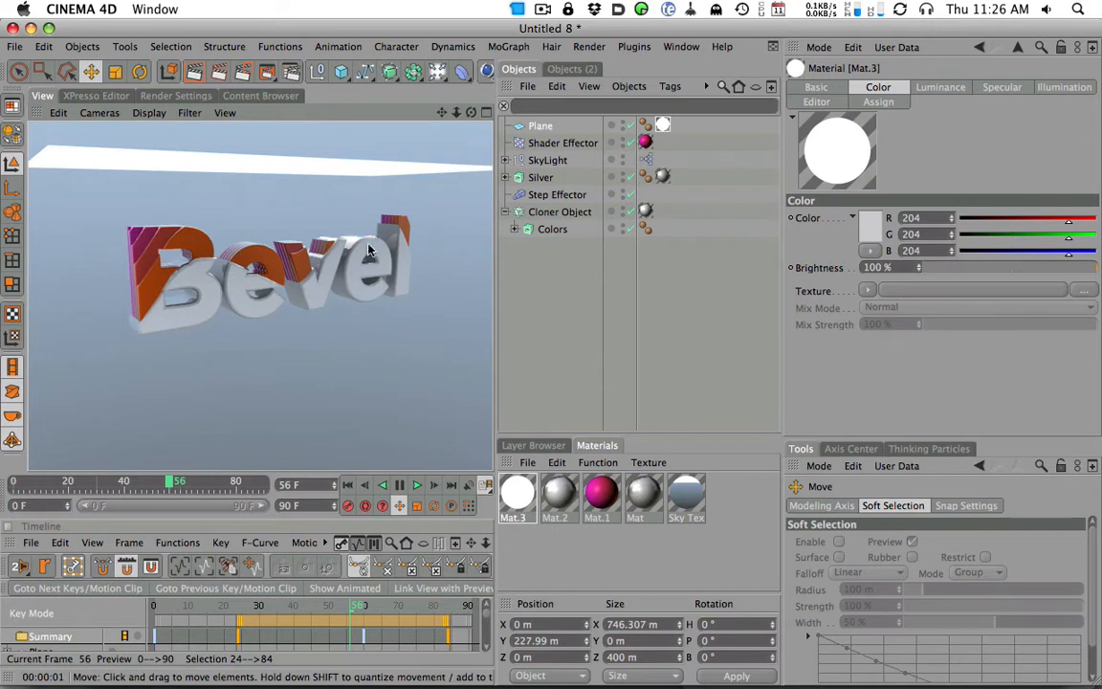
# Step: Move the luminous plane in front of the text to about Z -340 m and rotate it to face the lettering
pyautogui.moveTo(333, 199)
pyautogui.keyDown('alt'); pyautogui.mouseDown()
pyautogui.moveTo(258, 140)
pyautogui.moveTo(232, 136)
pyautogui.moveTo(346, 197)
pyautogui.mouseUp(); pyautogui.keyUp('alt')
pyautogui.keyDown('alt'); pyautogui.moveTo(277, 350); pyautogui.dragTo(277, 269, button='right'); pyautogui.keyUp('alt')
pyautogui.keyDown('alt'); pyautogui.moveTo(277, 276); pyautogui.dragTo(359, 273); pyautogui.keyUp('alt')
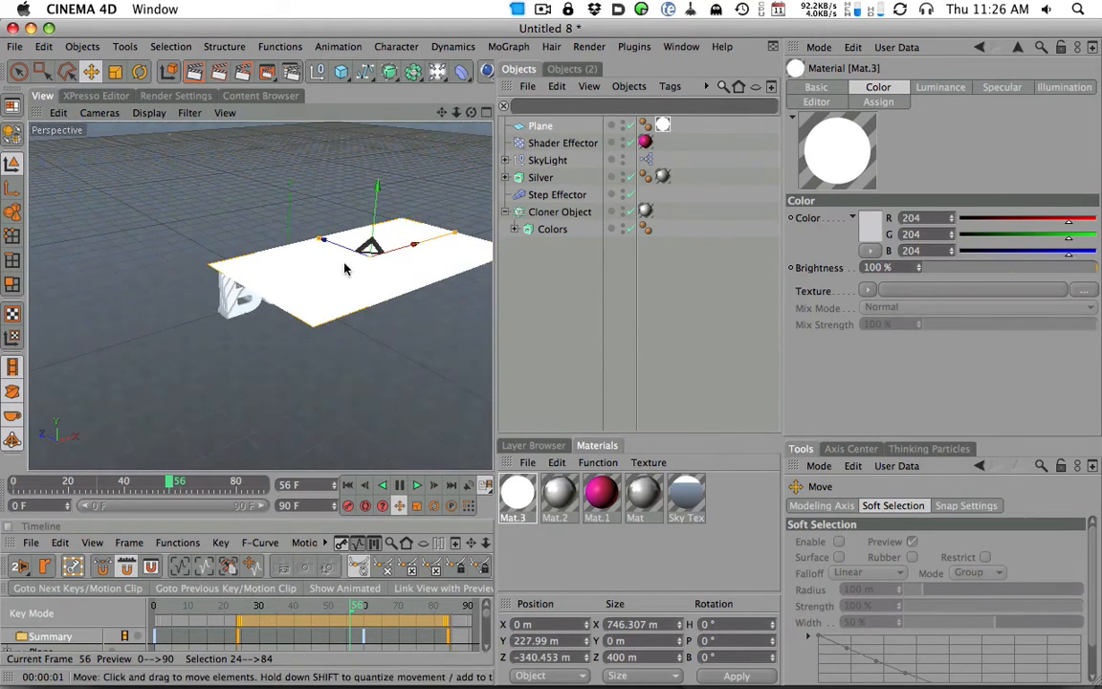
pyautogui.click(139, 74)
pyautogui.moveTo(369, 208); pyautogui.dragTo(400, 304)
pyautogui.moveTo(343, 232); pyautogui.dragTo(443, 186)
pyautogui.moveTo(412, 267); pyautogui.dragTo(429, 267)
# Step: Enlarge the plane to about 1205 by 746 m and position it at about X 383 m, Y 94 m, Z -587 m
pyautogui.click(92, 74)
pyautogui.moveTo(390, 232); pyautogui.dragTo(438, 228)
pyautogui.moveTo(370, 383); pyautogui.dragTo(351, 425)
pyautogui.moveTo(459, 321); pyautogui.dragTo(437, 304)
pyautogui.keyDown('alt'); pyautogui.moveTo(436, 305); pyautogui.dragTo(423, 358); pyautogui.keyUp('alt')
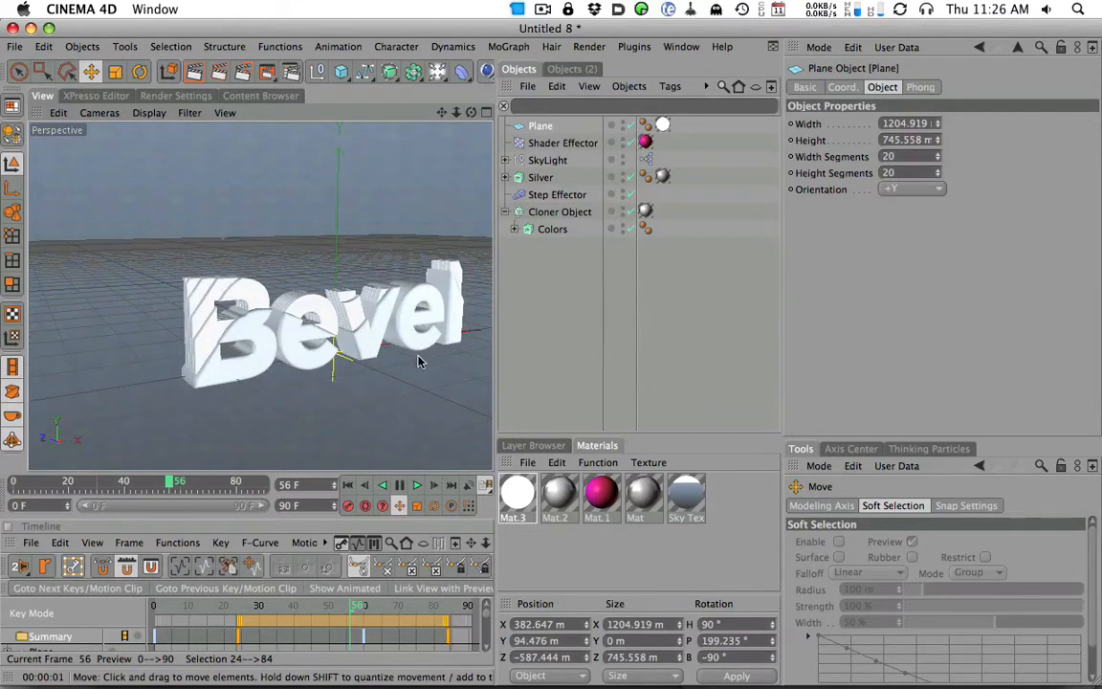
# Step: Render the text from different angles to examine the luminous plane's reflections on the letters
pyautogui.click(369, 324)
pyautogui.moveTo(392, 348)
pyautogui.keyDown('alt'); pyautogui.mouseDown(button='middle')
pyautogui.moveTo(408, 342)
pyautogui.moveTo(367, 344)
pyautogui.moveTo(389, 350)
pyautogui.mouseUp(button='middle'); pyautogui.keyUp('alt')
pyautogui.keyDown('alt'); pyautogui.moveTo(389, 349); pyautogui.dragTo(454, 317, button='right'); pyautogui.keyUp('alt')
pyautogui.keyDown('alt'); pyautogui.moveTo(421, 340); pyautogui.dragTo(404, 351, button='middle'); pyautogui.keyUp('alt')
pyautogui.press('super+r')
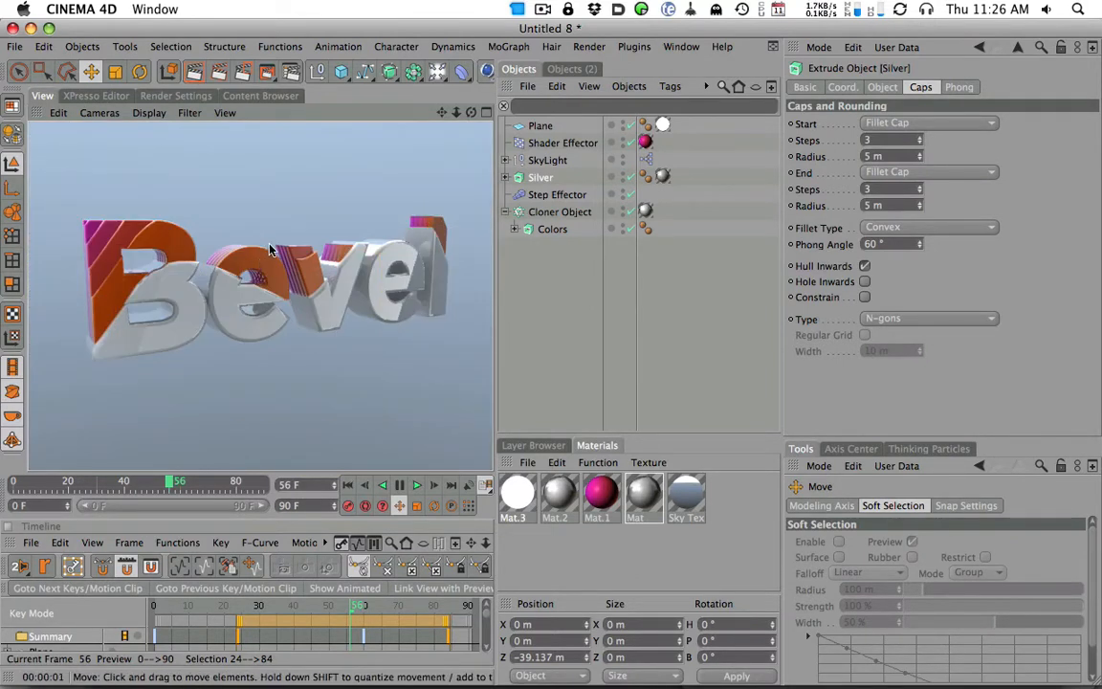
pyautogui.keyDown('alt'); pyautogui.moveTo(239, 230); pyautogui.dragTo(323, 250); pyautogui.keyUp('alt')
pyautogui.press('super+r')
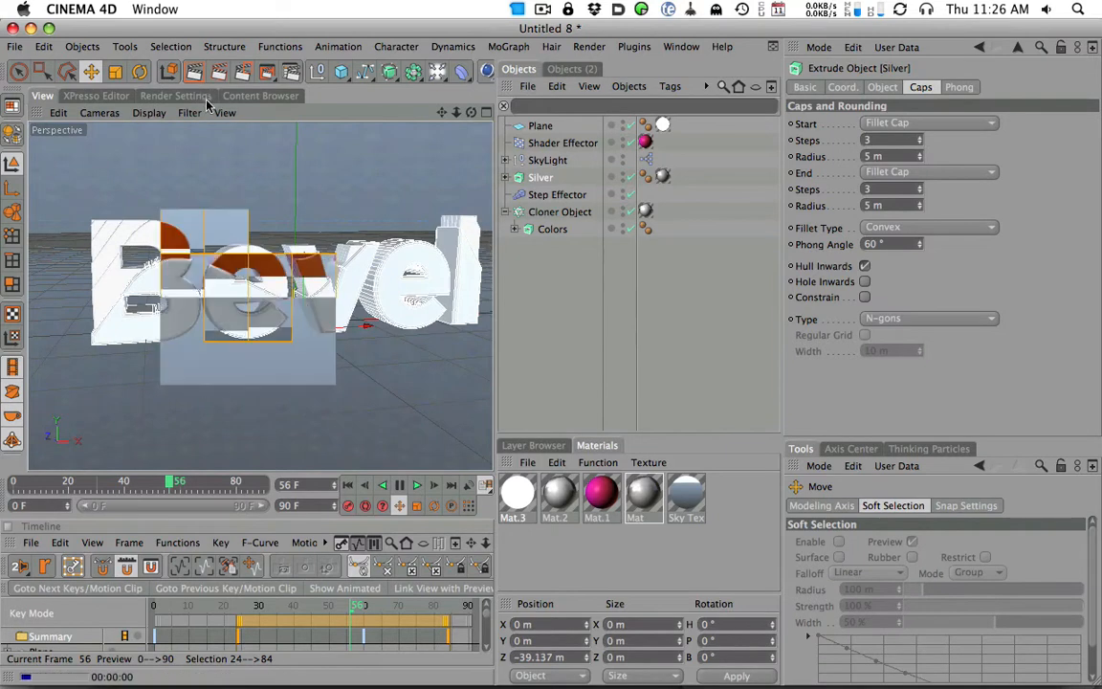
pyautogui.keyDown('alt'); pyautogui.moveTo(222, 127); pyautogui.dragTo(195, 131); pyautogui.keyUp('alt')
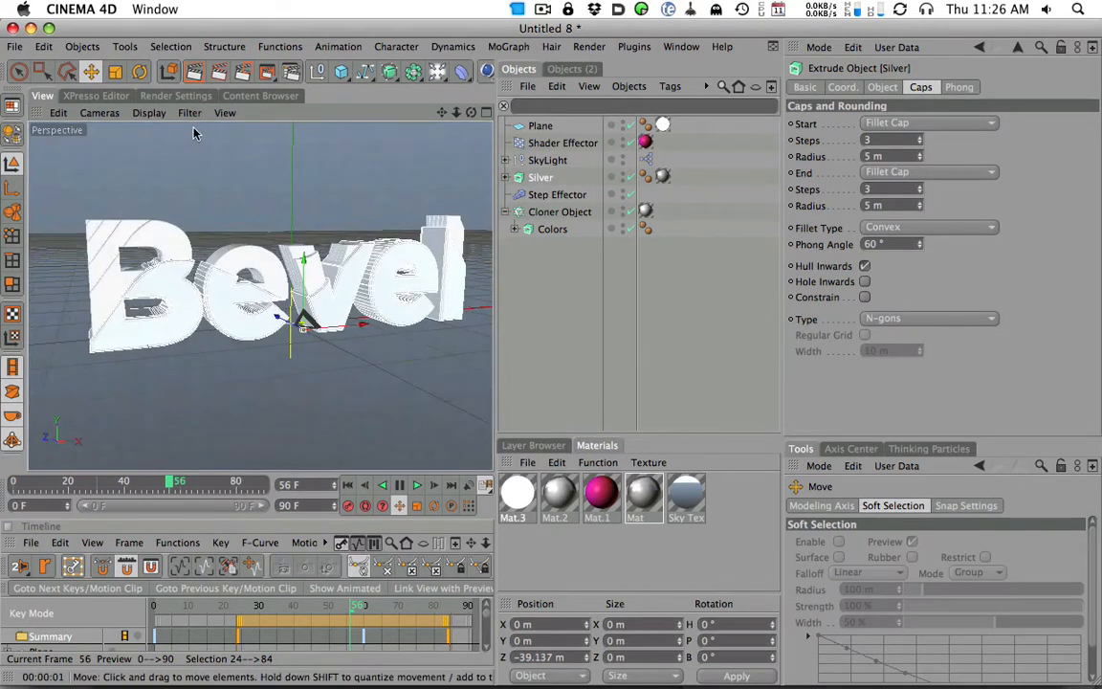
# Step: Open the reflection settings of the material applied to the Silver object
pyautogui.click(562, 509)
pyautogui.click(644, 497)
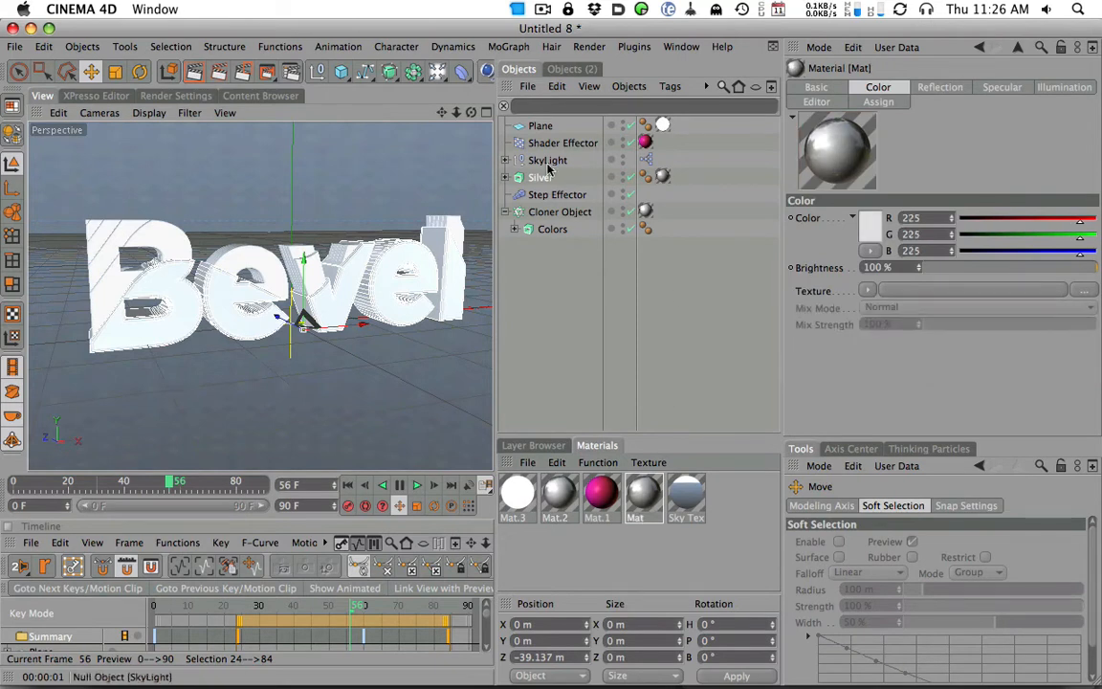
pyautogui.doubleClick(662, 177)
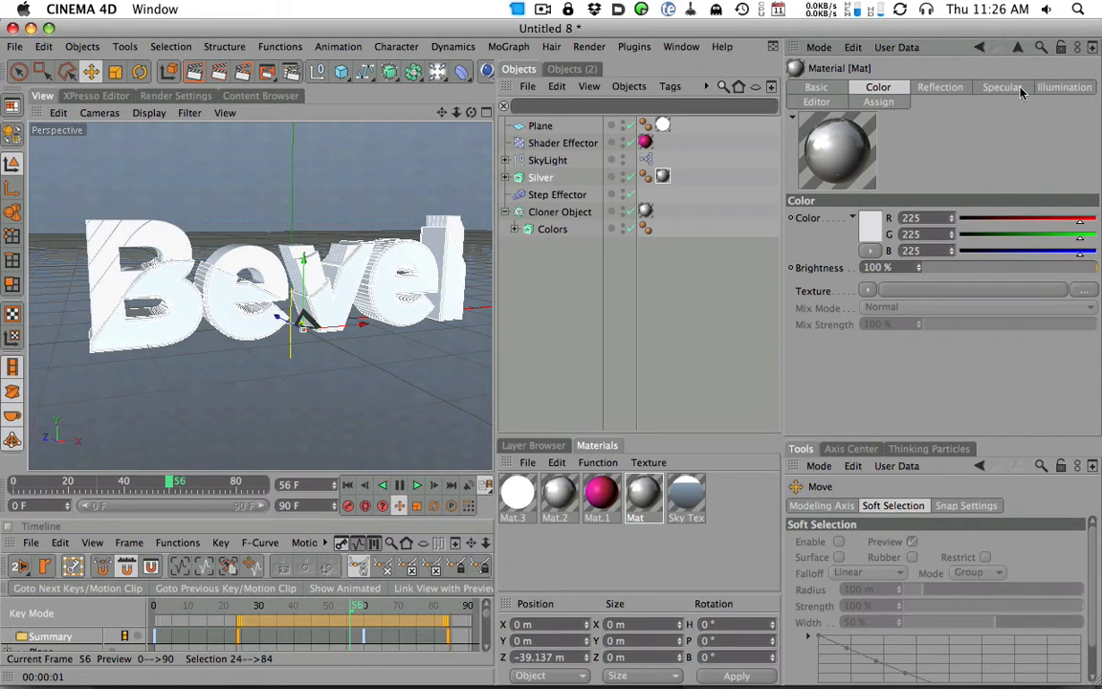
pyautogui.click(940, 87)
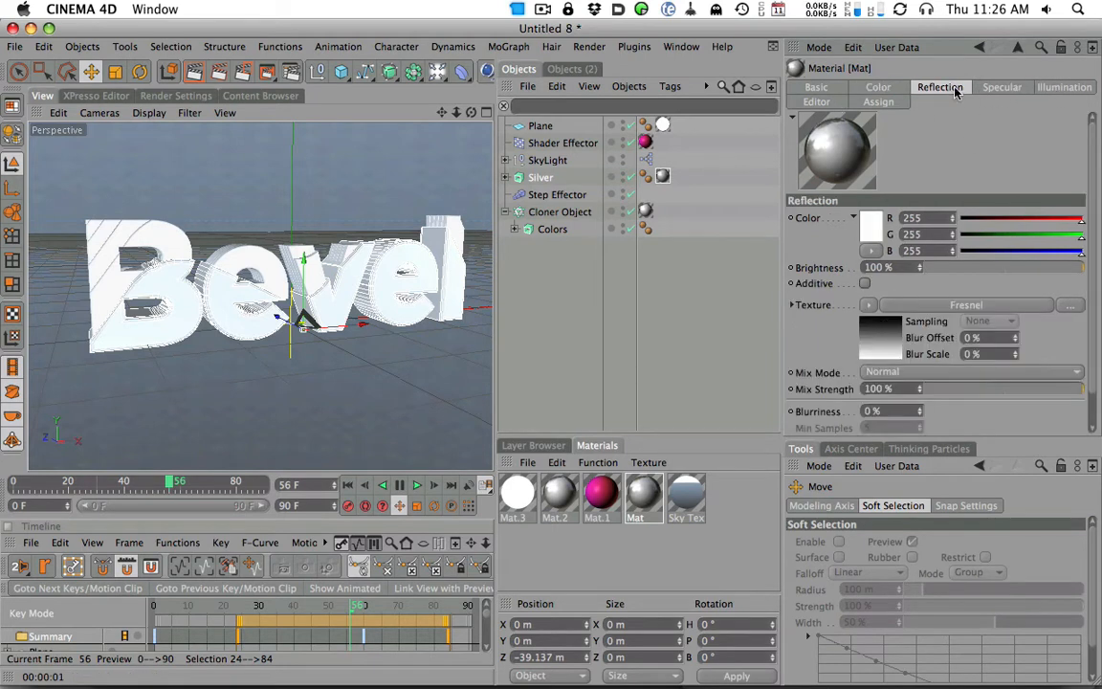
# Step: Try a reflection Mix Strength of 83 % on the Silver material, restore 100 % and render the text from the front
pyautogui.click(1051, 390)
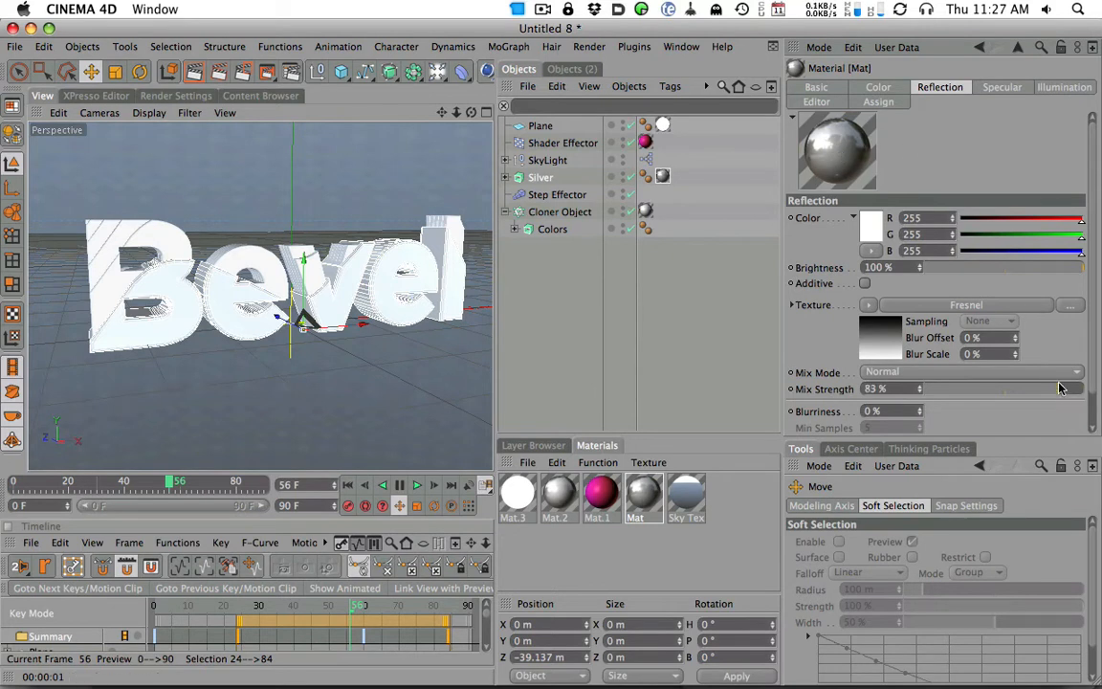
pyautogui.moveTo(1056, 391); pyautogui.dragTo(1083, 389)
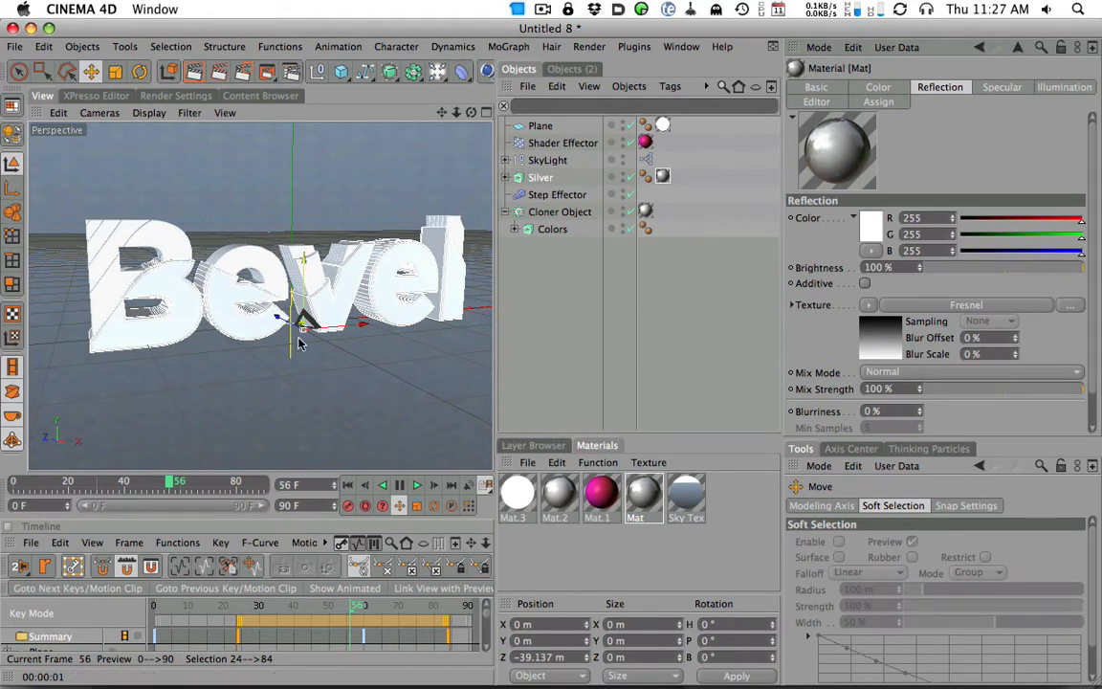
pyautogui.keyDown('alt'); pyautogui.moveTo(295, 336); pyautogui.dragTo(383, 309); pyautogui.keyUp('alt')
pyautogui.keyDown('alt'); pyautogui.moveTo(393, 293); pyautogui.dragTo(346, 289, button='middle'); pyautogui.keyUp('alt')
pyautogui.click(195, 73)
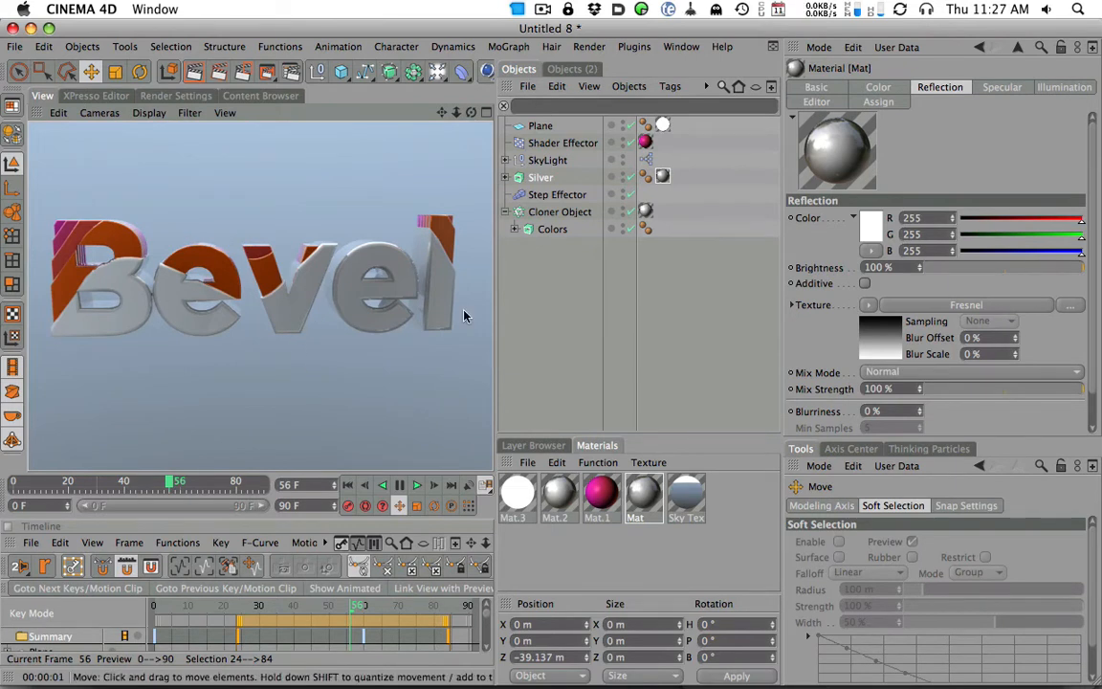
# Step: Lower the Silver material's reflection Mix Strength to 72 %, rendering the view to compare the result
pyautogui.click(1065, 389)
pyautogui.moveTo(1049, 394); pyautogui.dragTo(1047, 390)
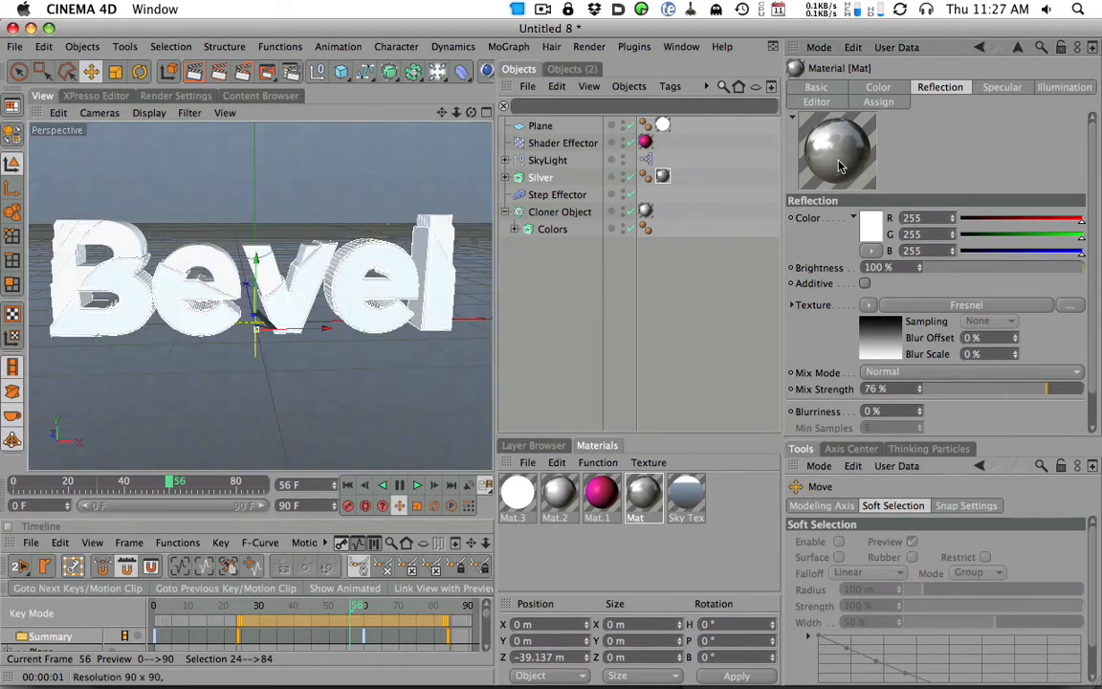
pyautogui.click(173, 71)
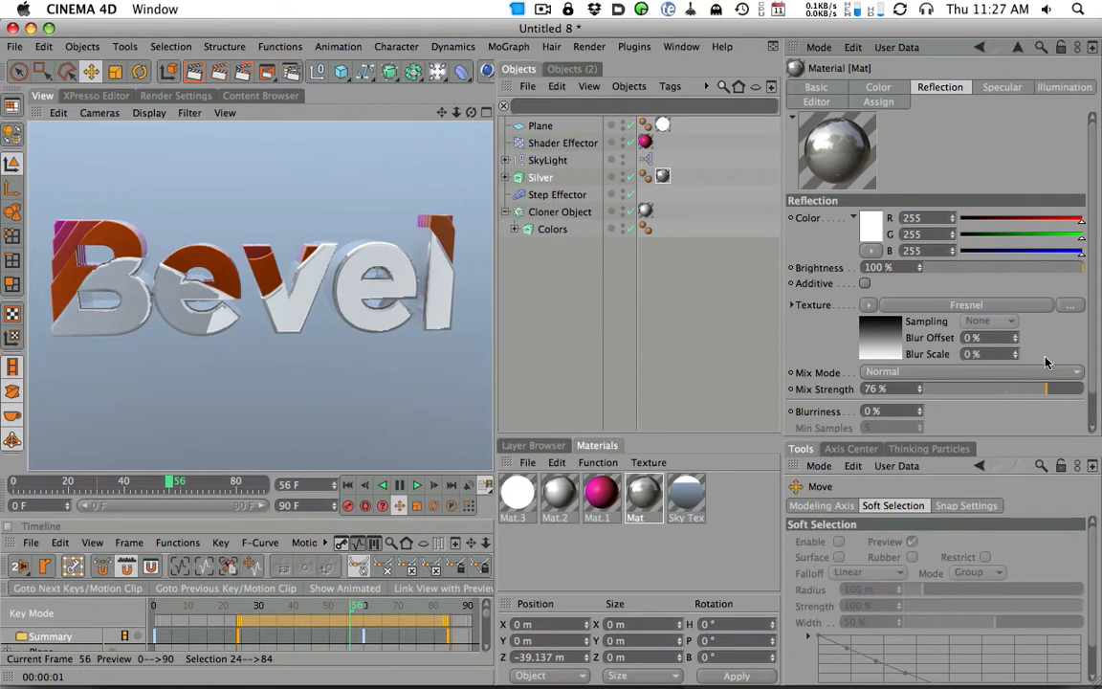
pyautogui.moveTo(1044, 393); pyautogui.dragTo(1041, 390)
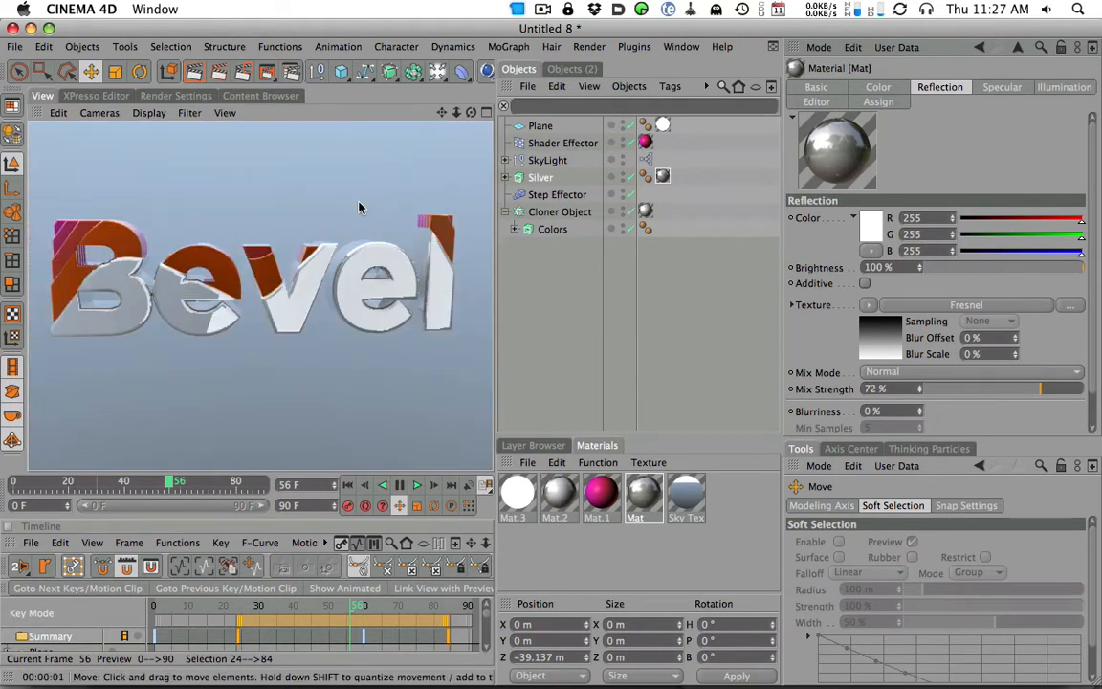
# Step: Set the reflection Mix Strength of the Cloner Object's material Mat.2 to 91 % and render the view
pyautogui.doubleClick(560, 496)
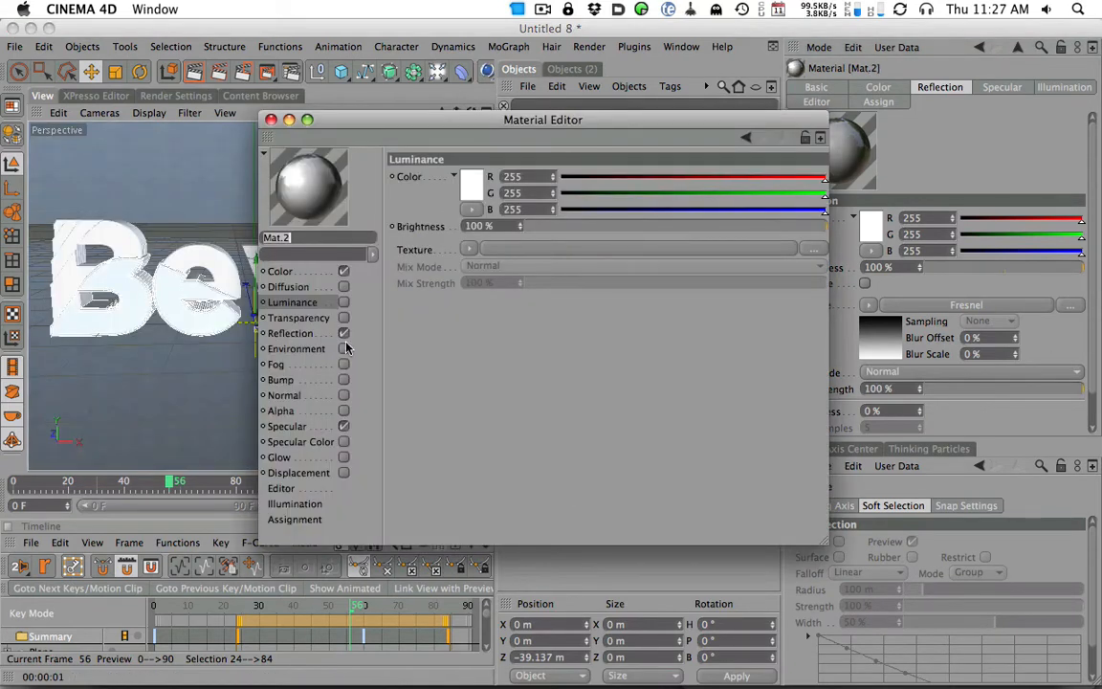
pyautogui.moveTo(370, 136); pyautogui.dragTo(379, 323)
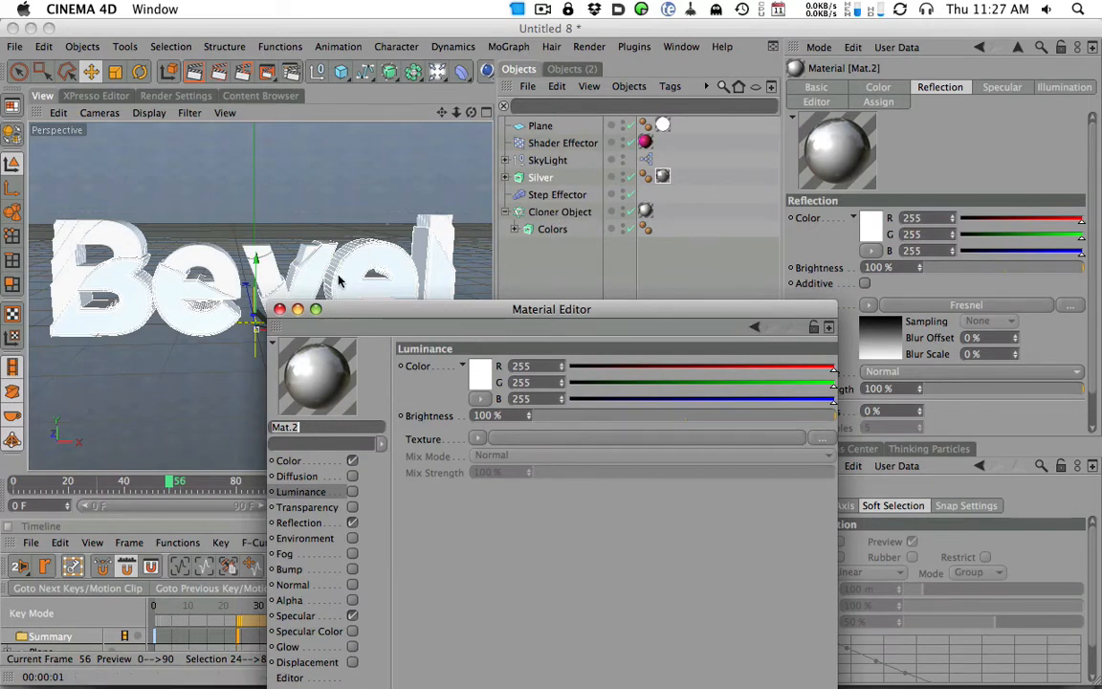
pyautogui.moveTo(409, 314); pyautogui.dragTo(512, 207)
pyautogui.click(402, 415)
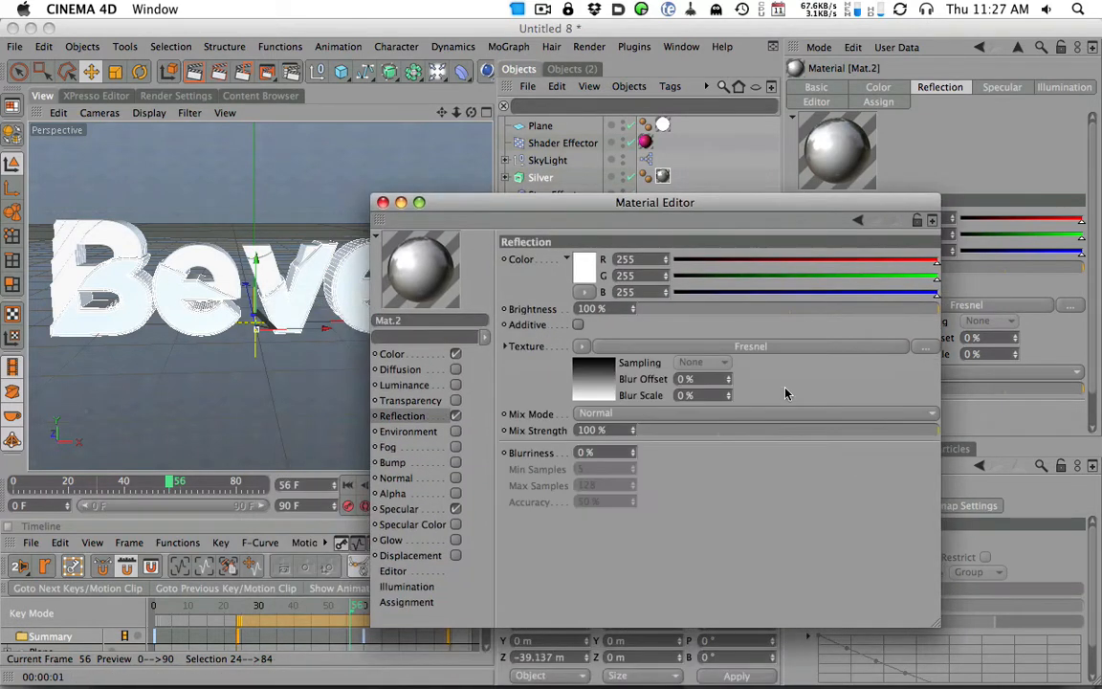
pyautogui.moveTo(921, 431); pyautogui.dragTo(915, 435)
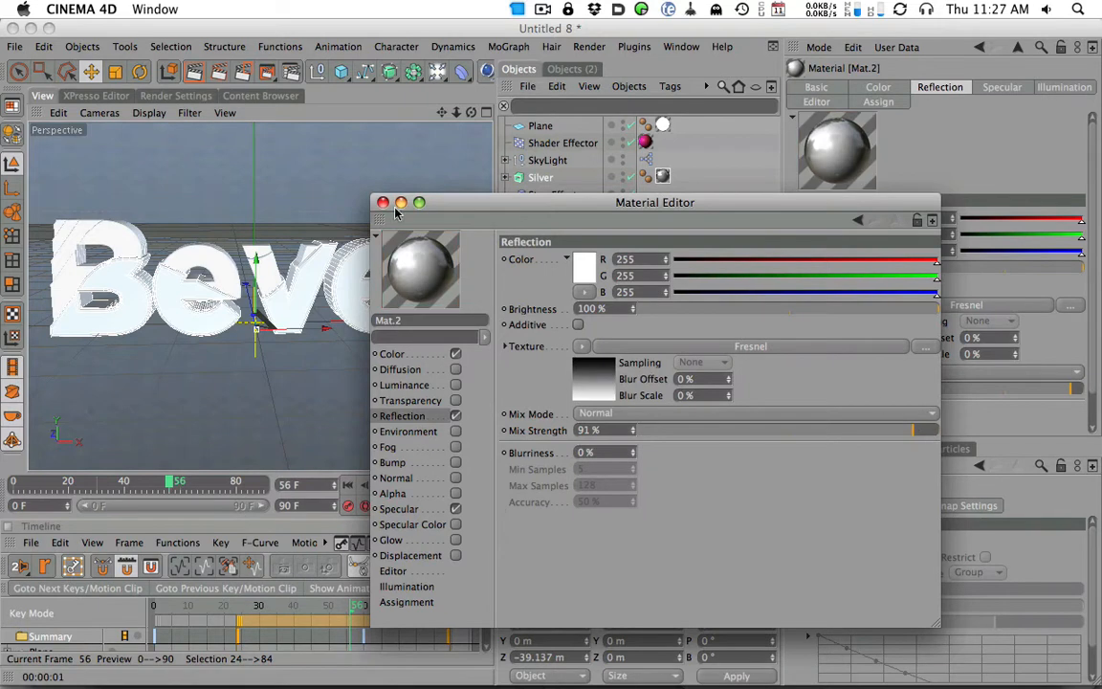
pyautogui.moveTo(473, 226); pyautogui.dragTo(559, 437)
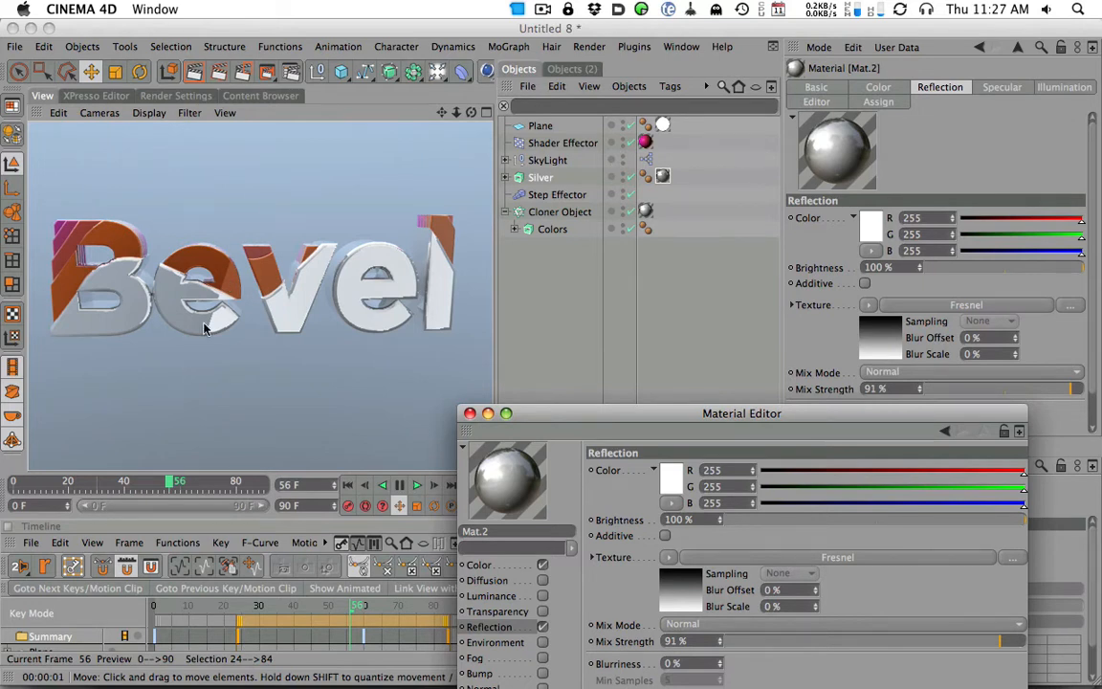
pyautogui.click(327, 277)
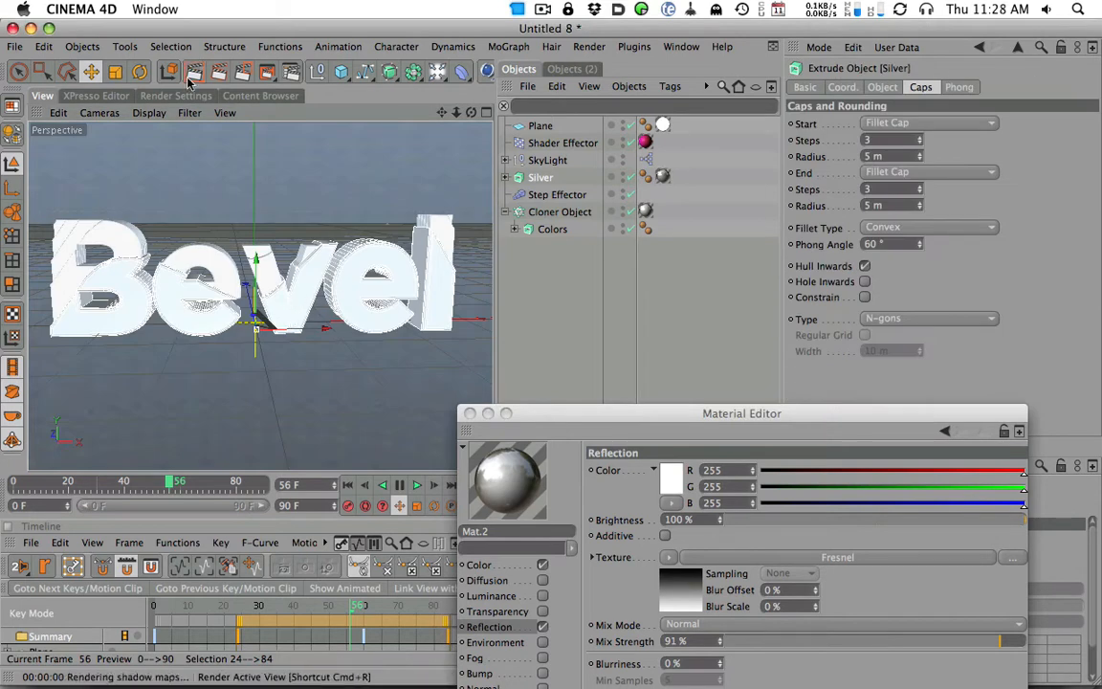
pyautogui.press('super+r')
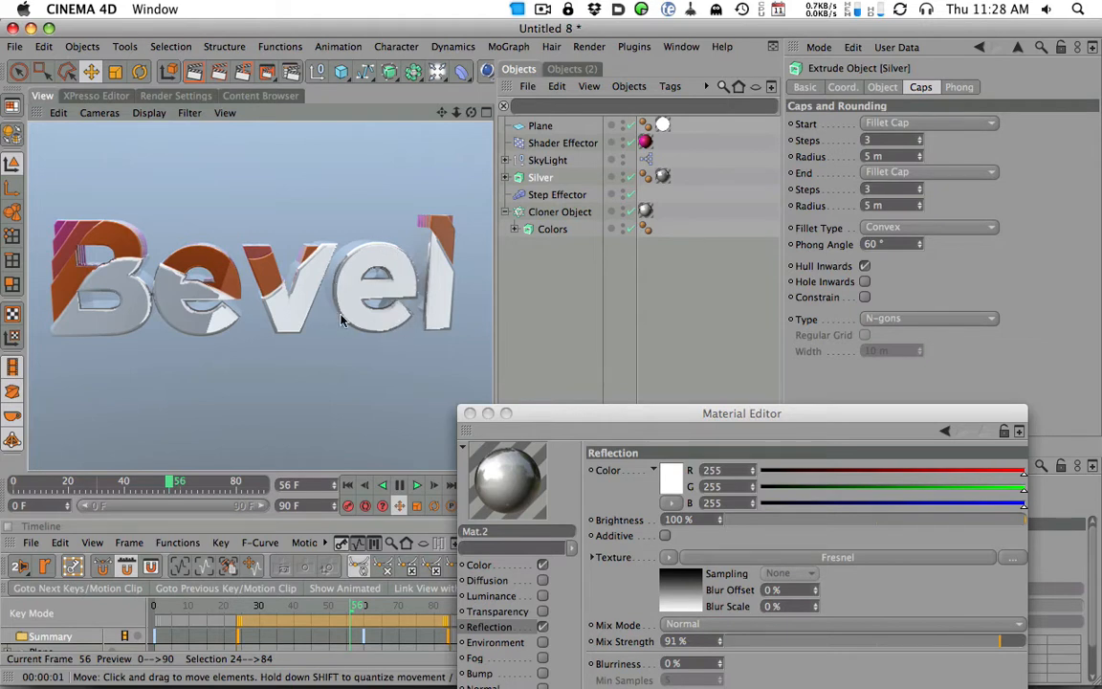
# Step: Set the render anti-aliasing to Best with a Max Level of 2x2
pyautogui.click(149, 113)
pyautogui.click(187, 98)
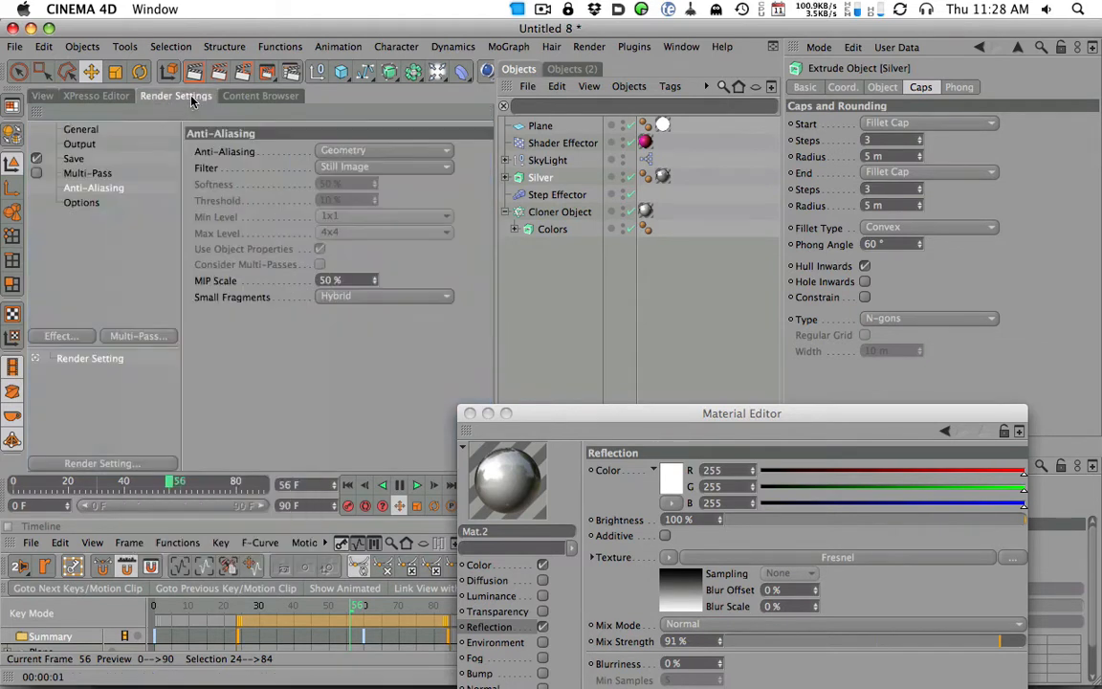
pyautogui.click(368, 153)
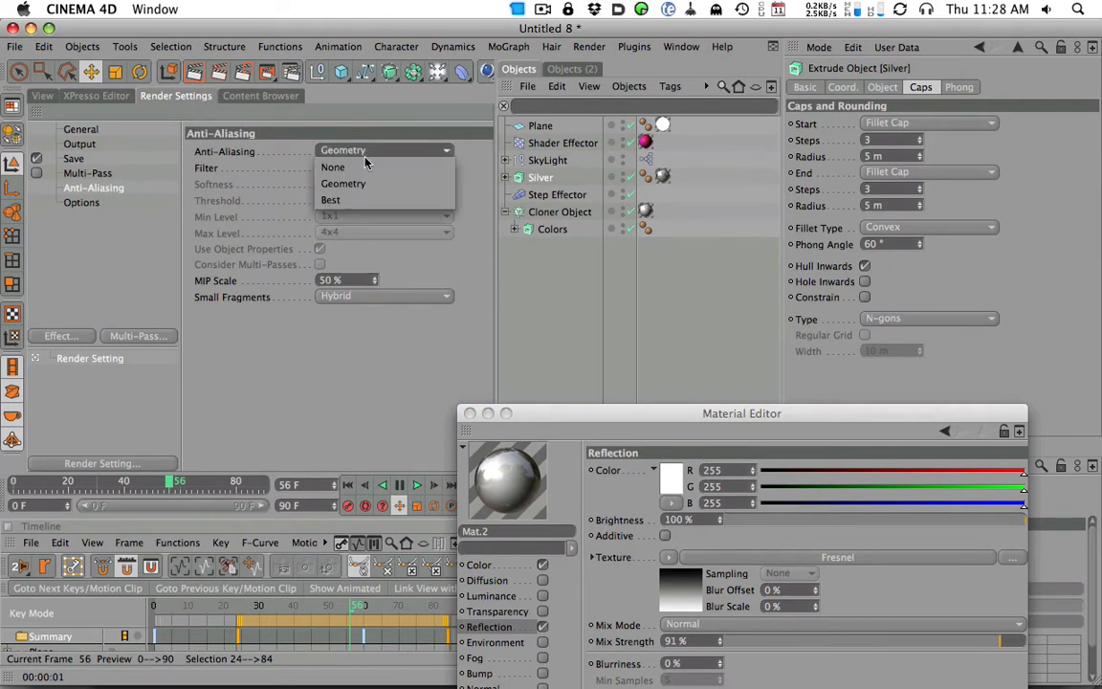
pyautogui.click(360, 200)
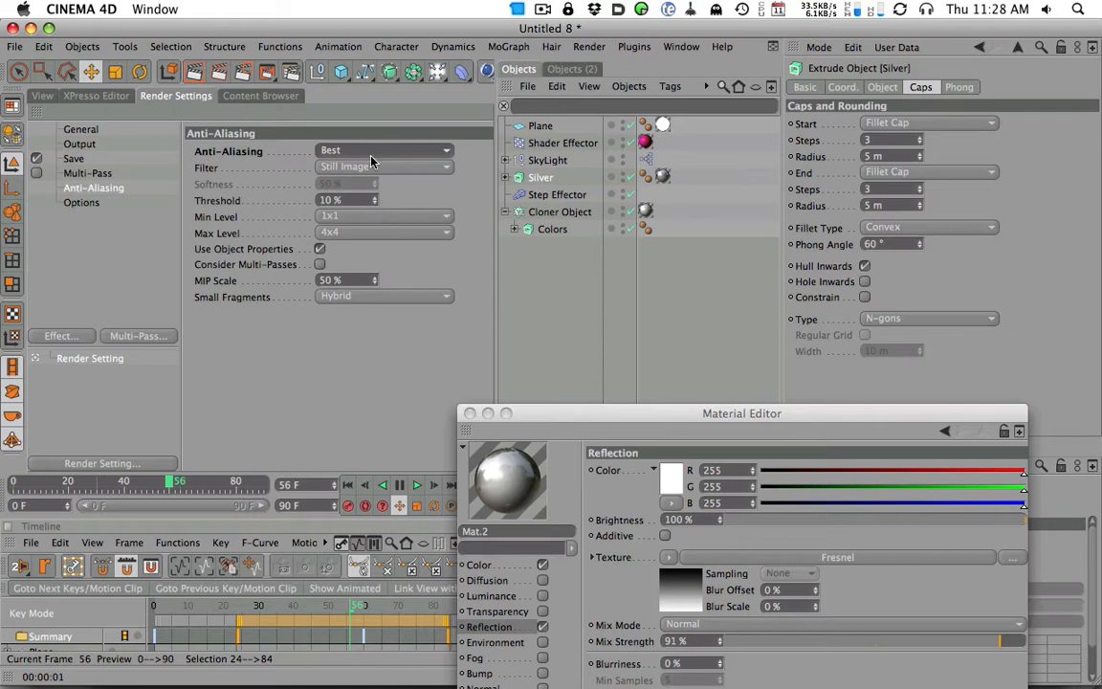
pyautogui.click(345, 151)
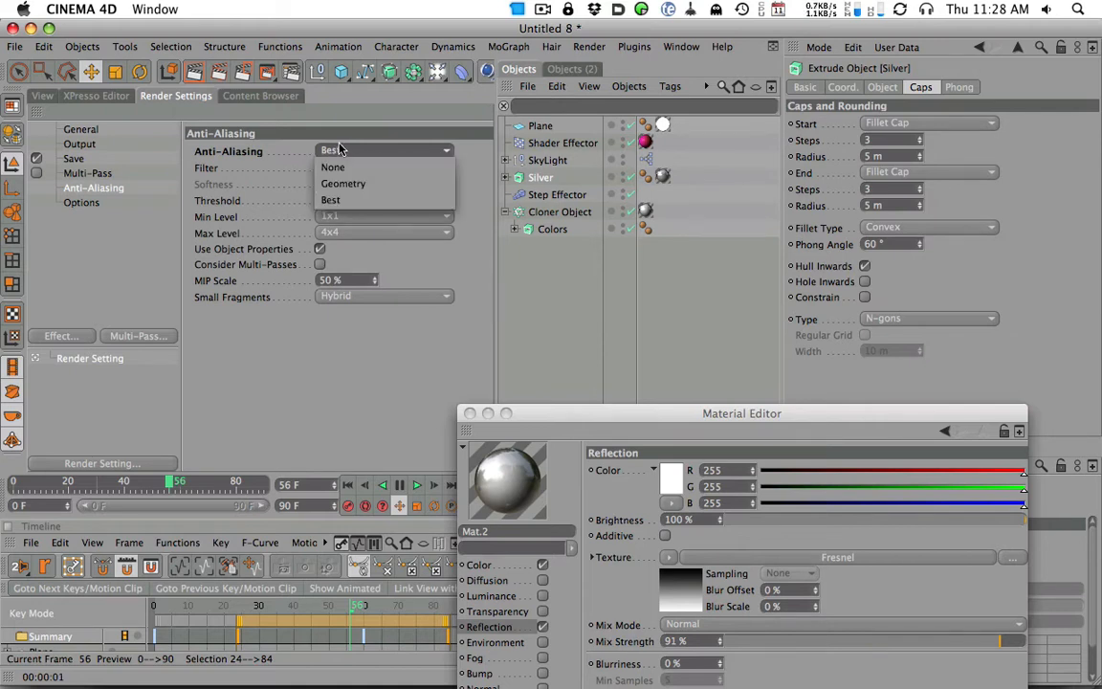
pyautogui.click(352, 202)
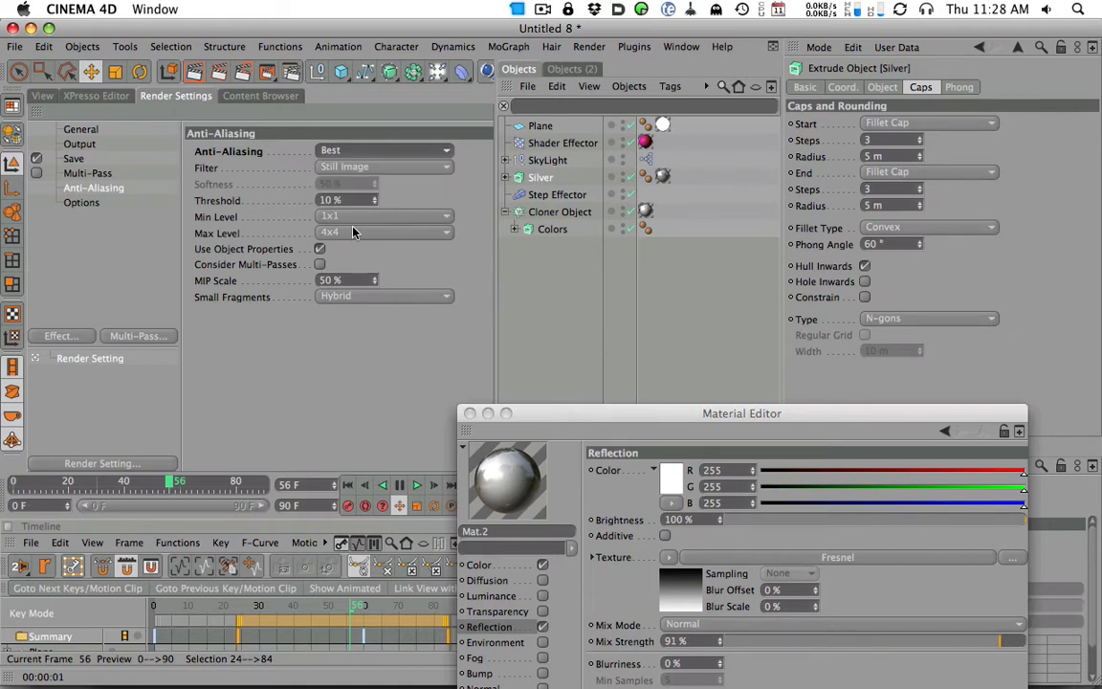
pyautogui.click(350, 236)
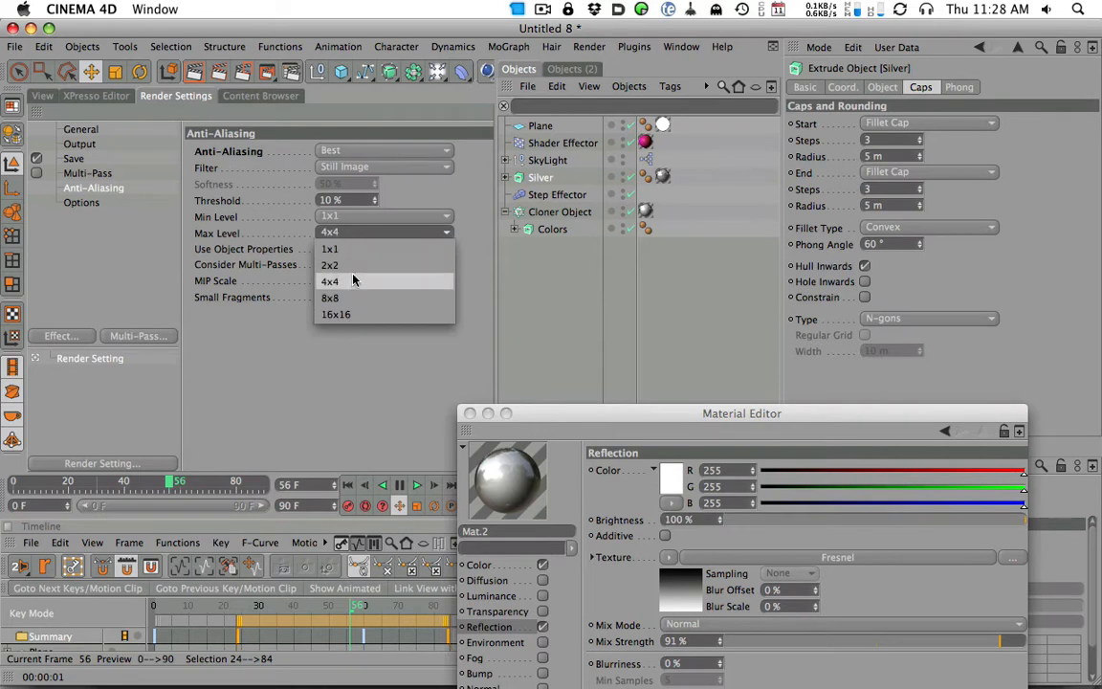
pyautogui.click(352, 233)
pyautogui.click(359, 232)
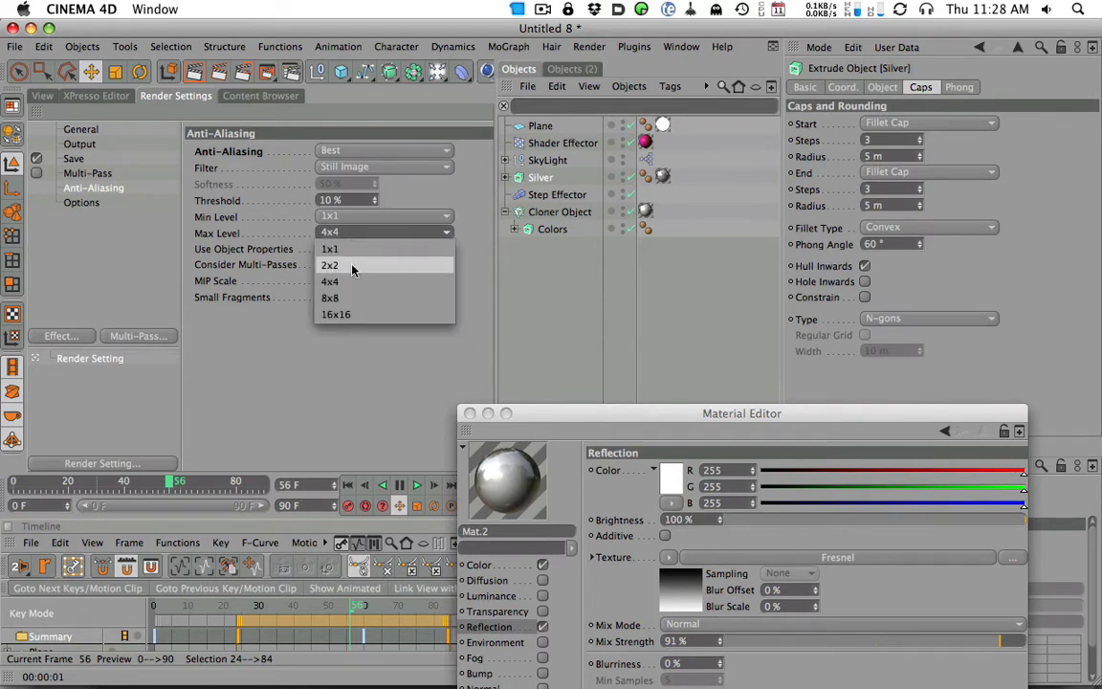
pyautogui.click(352, 266)
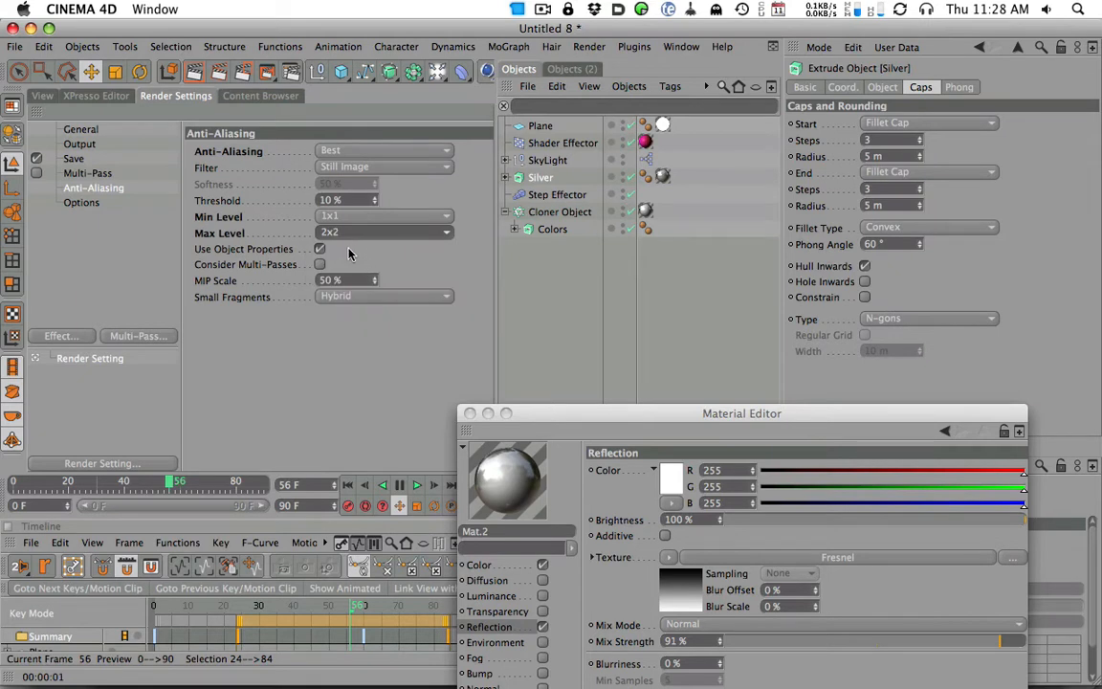
# Step: Render the front view of the text at frame 56 and again at frame 74
pyautogui.click(46, 96)
pyautogui.click(193, 72)
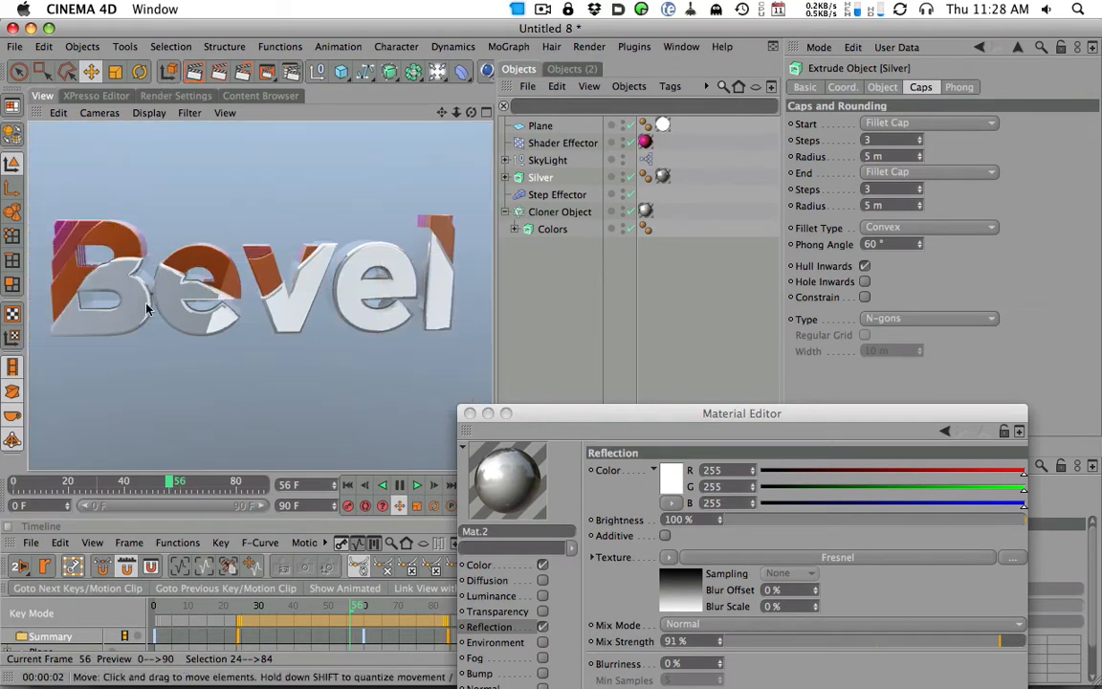
pyautogui.moveTo(178, 486); pyautogui.dragTo(220, 486)
pyautogui.click(191, 76)
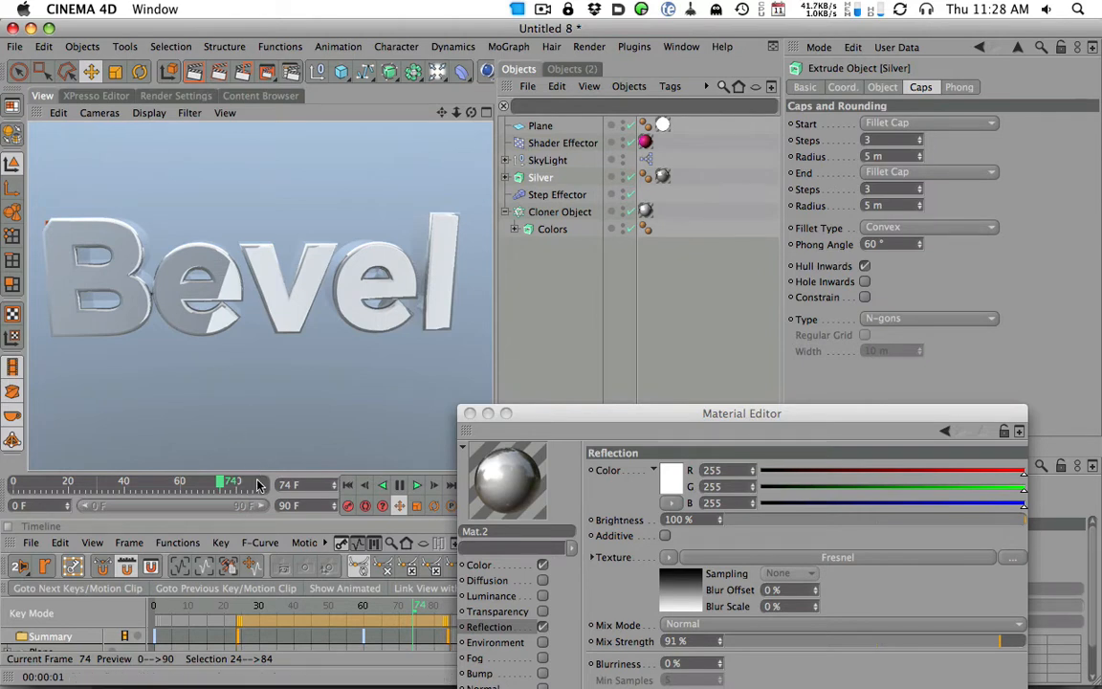
# Step: Render the partly sliced text at frame 46 from an angled view and again from a steeper side view
pyautogui.moveTo(227, 490); pyautogui.dragTo(241, 483)
pyautogui.keyDown('alt'); pyautogui.moveTo(369, 300); pyautogui.dragTo(271, 281); pyautogui.keyUp('alt')
pyautogui.moveTo(235, 483); pyautogui.dragTo(151, 488)
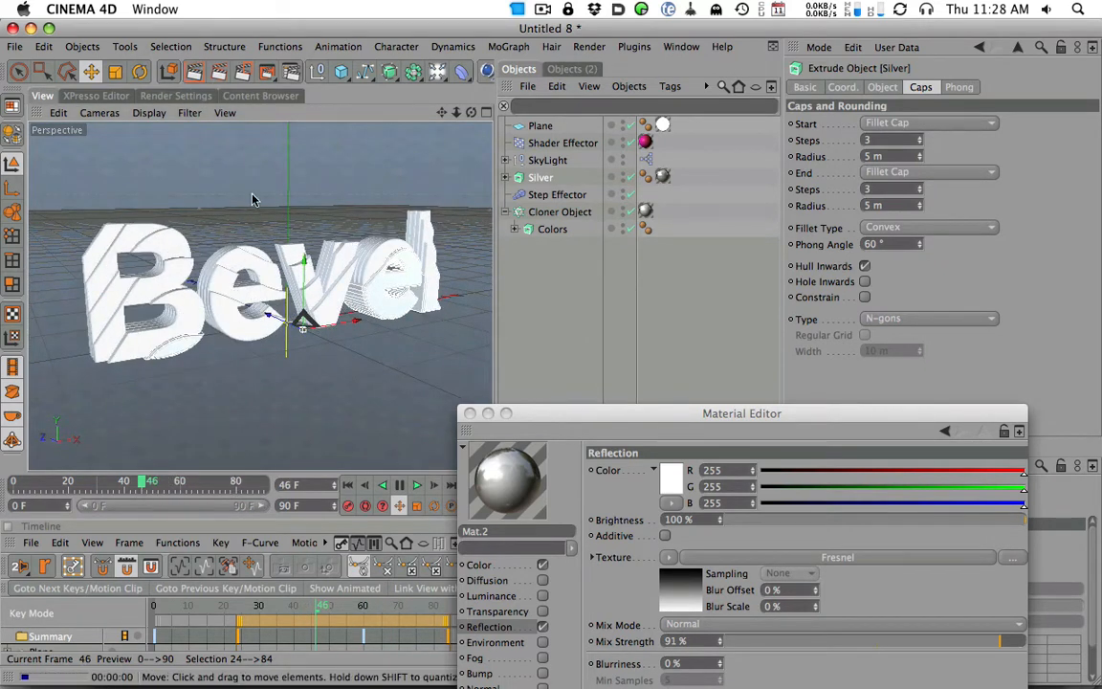
pyautogui.hotkey('ctrl', 'r')
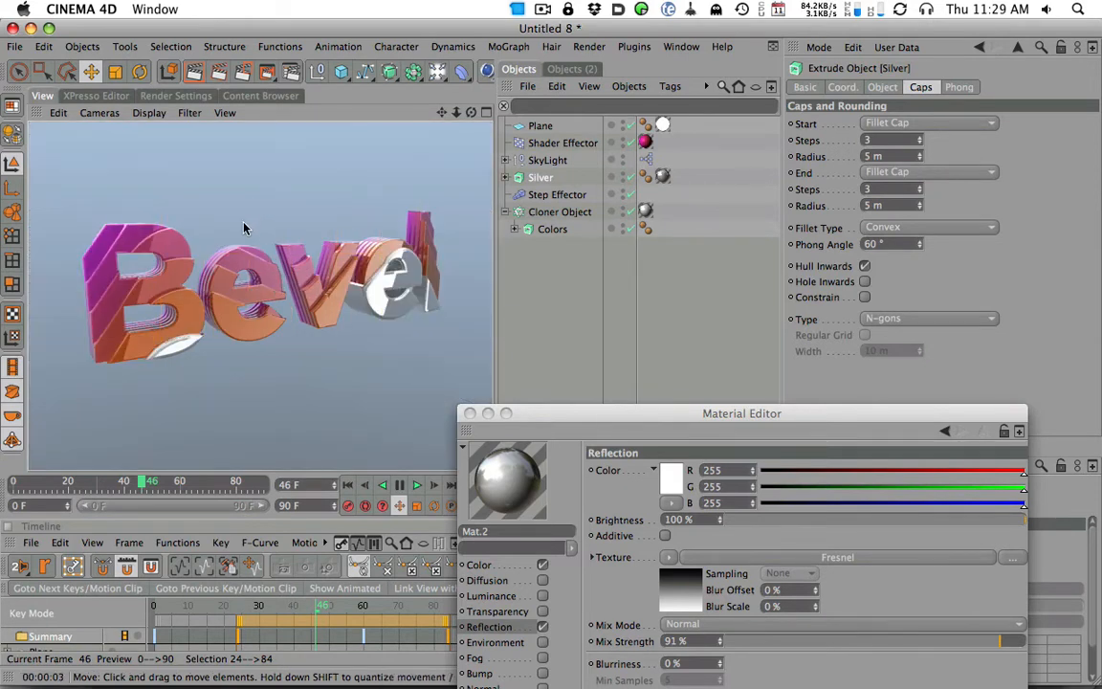
pyautogui.moveTo(346, 199)
pyautogui.keyDown('alt'); pyautogui.mouseDown()
pyautogui.moveTo(199, 177)
pyautogui.moveTo(175, 212)
pyautogui.moveTo(178, 179)
pyautogui.mouseUp(); pyautogui.keyUp('alt')
pyautogui.click(195, 73)
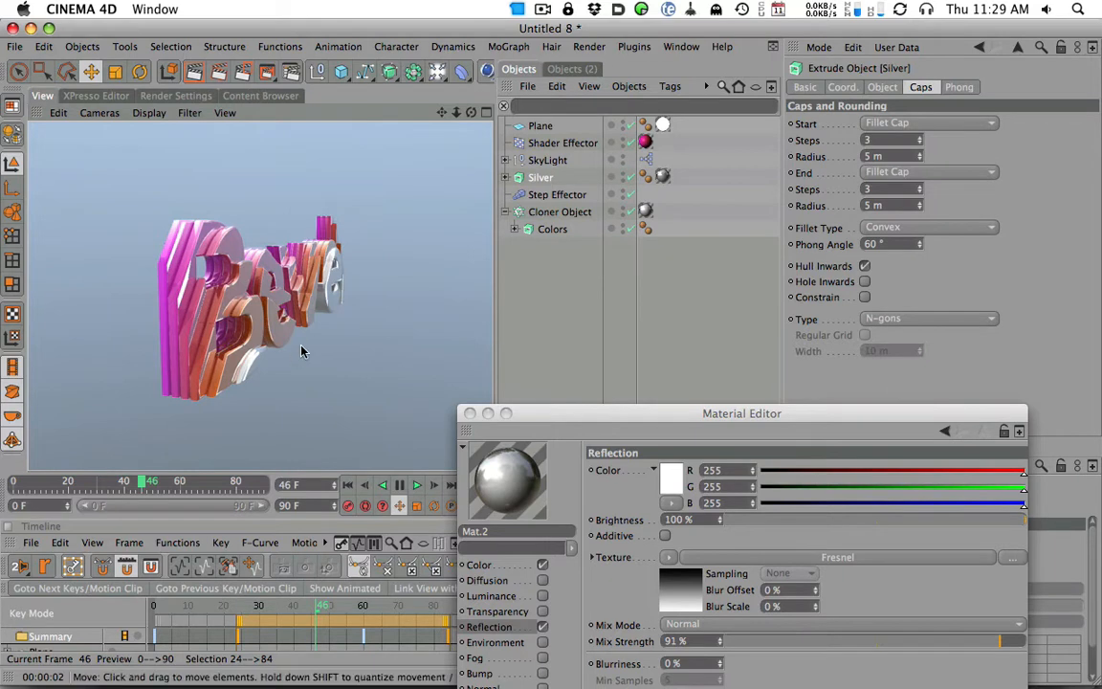
# Step: Examine the sliced text at frame 46 from several distances and angles to find a starting shot for the camera
pyautogui.keyDown('alt'); pyautogui.moveTo(301, 347); pyautogui.dragTo(239, 379); pyautogui.keyUp('alt')
pyautogui.keyDown('alt'); pyautogui.moveTo(240, 335); pyautogui.dragTo(406, 282); pyautogui.keyUp('alt')
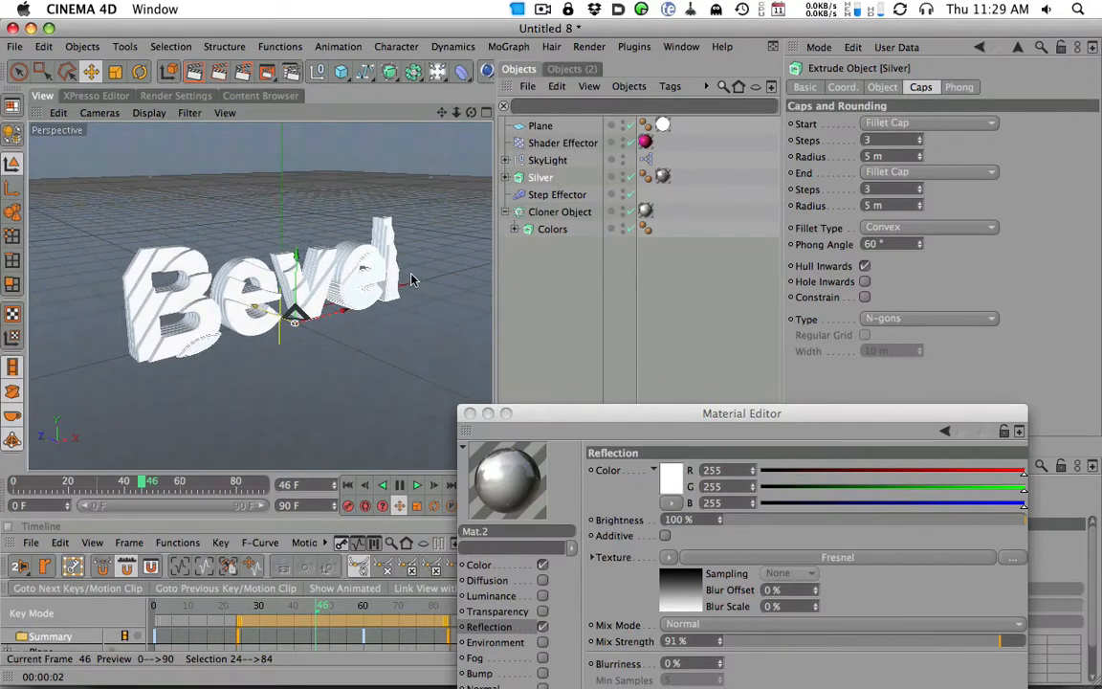
pyautogui.keyDown('alt'); pyautogui.moveTo(350, 305); pyautogui.dragTo(186, 407, button='right'); pyautogui.keyUp('alt')
pyautogui.click(429, 293)
pyautogui.keyDown('alt'); pyautogui.moveTo(430, 228); pyautogui.dragTo(443, 263); pyautogui.keyUp('alt')
pyautogui.moveTo(466, 310); pyautogui.dragTo(500, 321)
pyautogui.keyDown('alt'); pyautogui.moveTo(342, 349); pyautogui.dragTo(455, 263, button='right'); pyautogui.keyUp('alt')
pyautogui.keyDown('alt'); pyautogui.moveTo(322, 258); pyautogui.dragTo(335, 298); pyautogui.keyUp('alt')
pyautogui.keyDown('alt'); pyautogui.moveTo(338, 294); pyautogui.dragTo(407, 268, button='right'); pyautogui.keyUp('alt')
pyautogui.moveTo(407, 239)
pyautogui.keyDown('alt'); pyautogui.mouseDown()
pyautogui.moveTo(371, 247)
pyautogui.moveTo(393, 243)
pyautogui.mouseUp(); pyautogui.keyUp('alt')
pyautogui.click(273, 251)
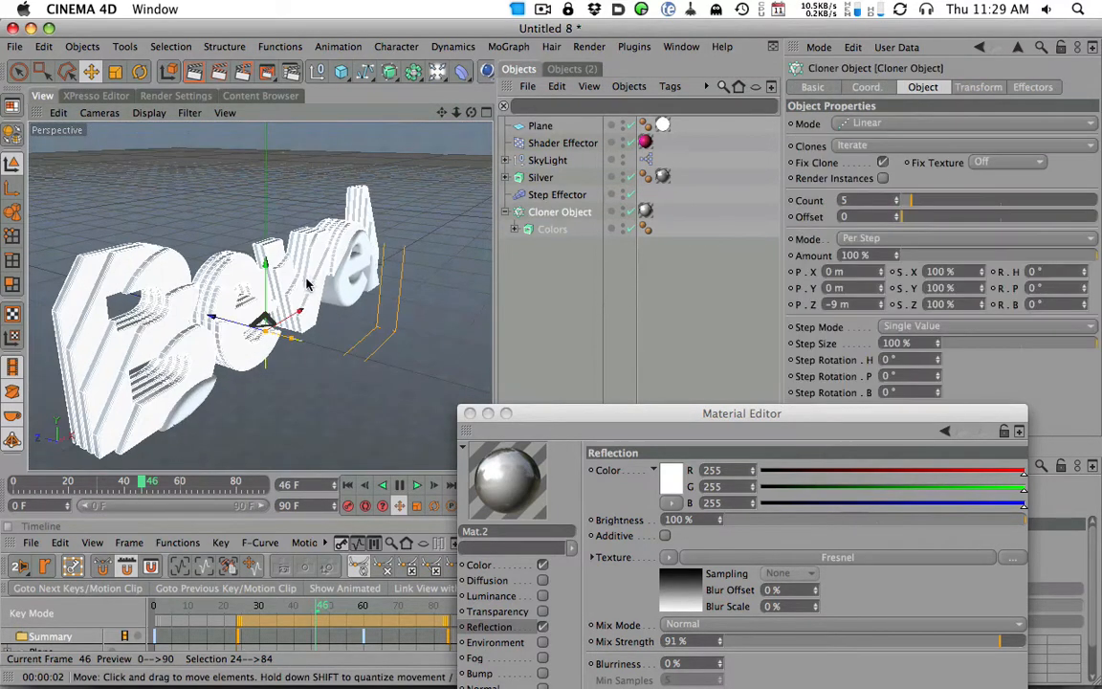
pyautogui.keyDown('alt'); pyautogui.moveTo(299, 268); pyautogui.dragTo(721, 258); pyautogui.keyUp('alt')
pyautogui.keyDown('alt'); pyautogui.moveTo(443, 285); pyautogui.dragTo(315, 321, button='right'); pyautogui.keyUp('alt')
pyautogui.keyDown('alt'); pyautogui.moveTo(316, 321); pyautogui.dragTo(332, 370); pyautogui.keyUp('alt')
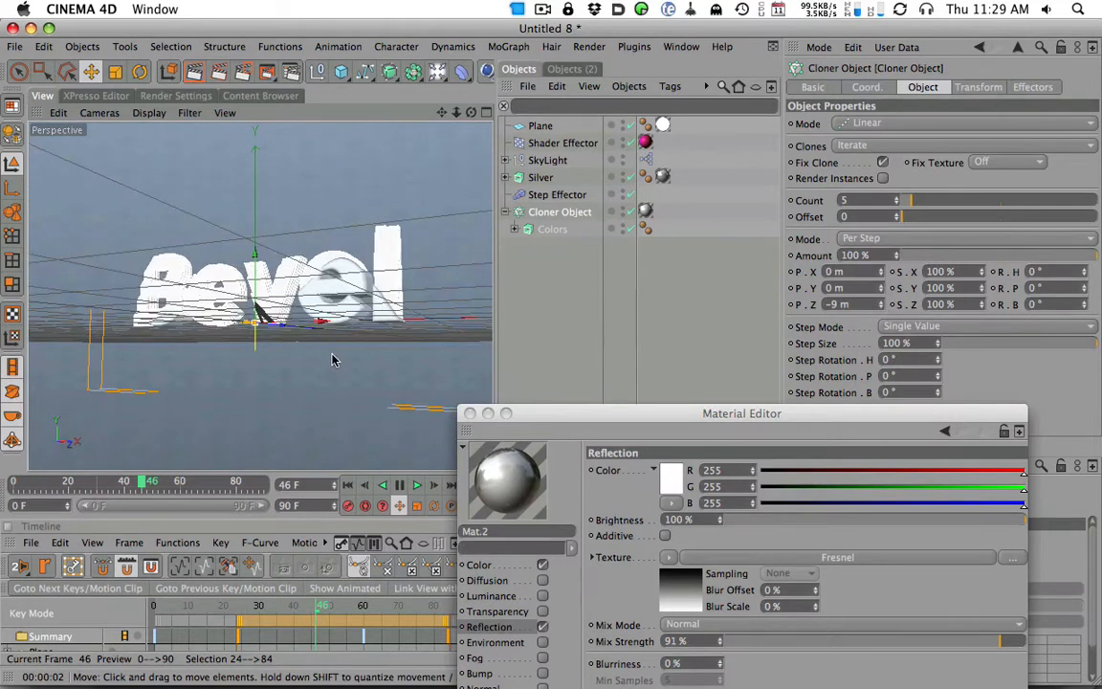
# Step: Frame the text from a steep side angle and add a camera there, deleting the stray light
pyautogui.keyDown('alt'); pyautogui.moveTo(383, 355); pyautogui.dragTo(302, 301); pyautogui.keyUp('alt')
pyautogui.keyDown('alt'); pyautogui.moveTo(282, 317); pyautogui.dragTo(212, 350, button='right'); pyautogui.keyUp('alt')
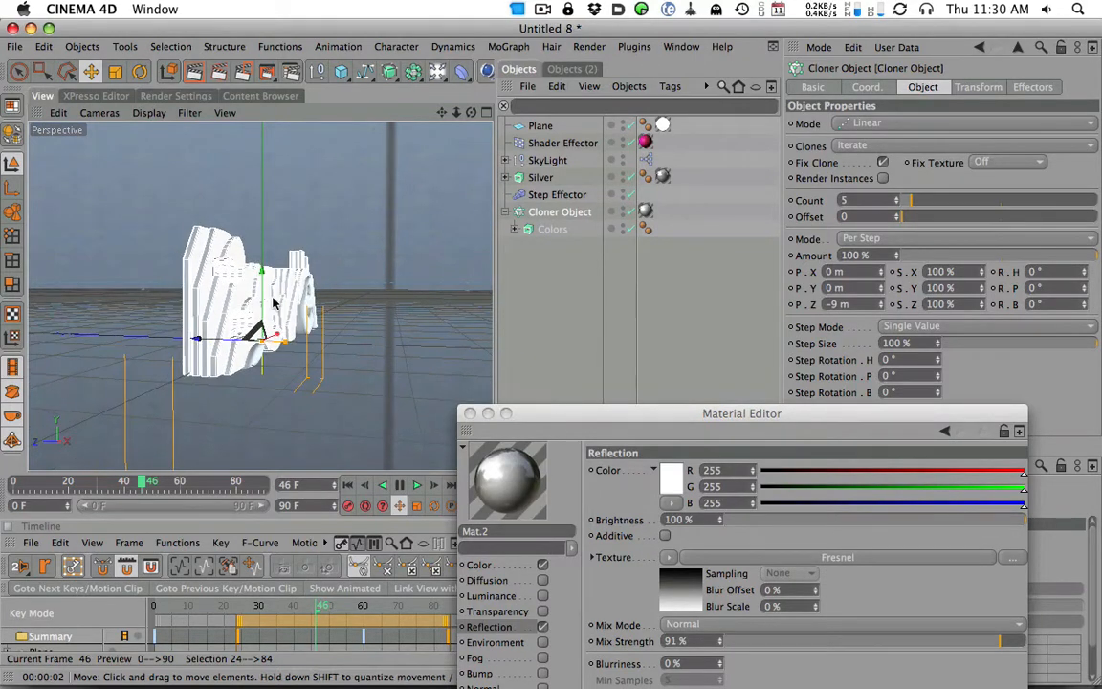
pyautogui.click(437, 74)
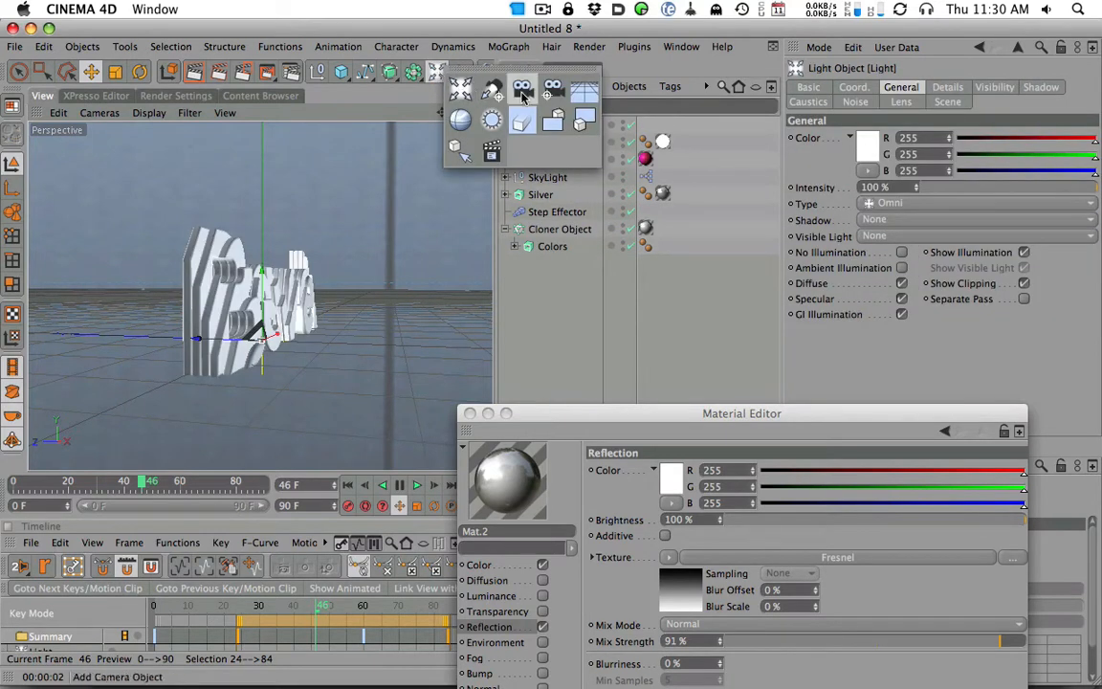
pyautogui.click(460, 89)
pyautogui.click(540, 142)
pyautogui.press('Delete')
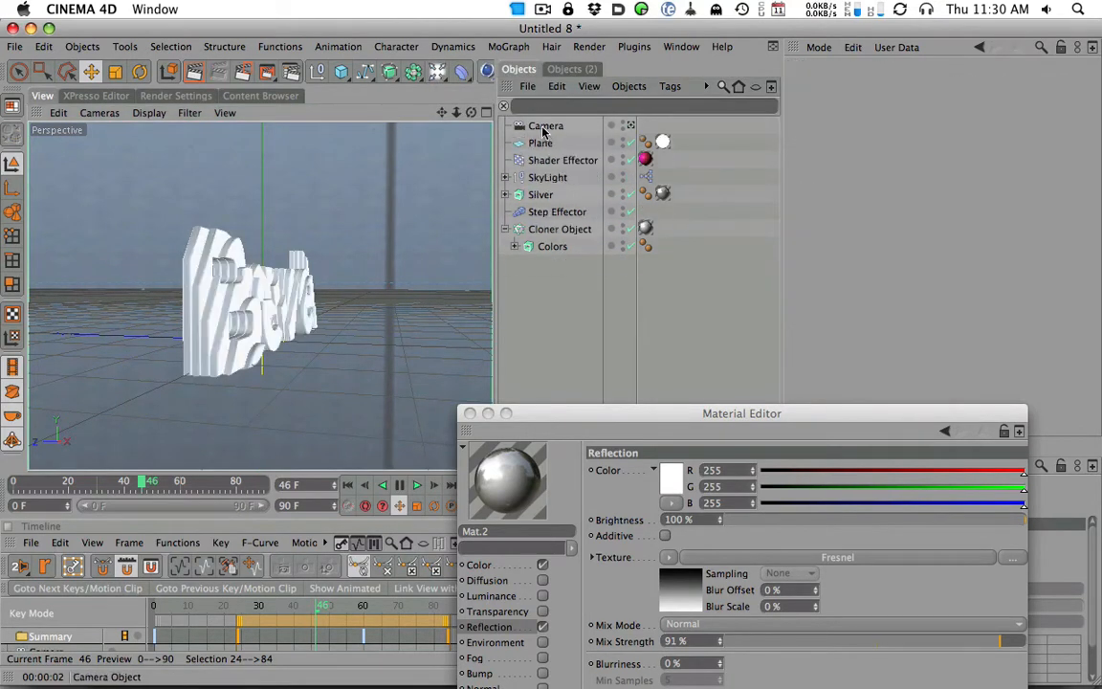
pyautogui.click(547, 126)
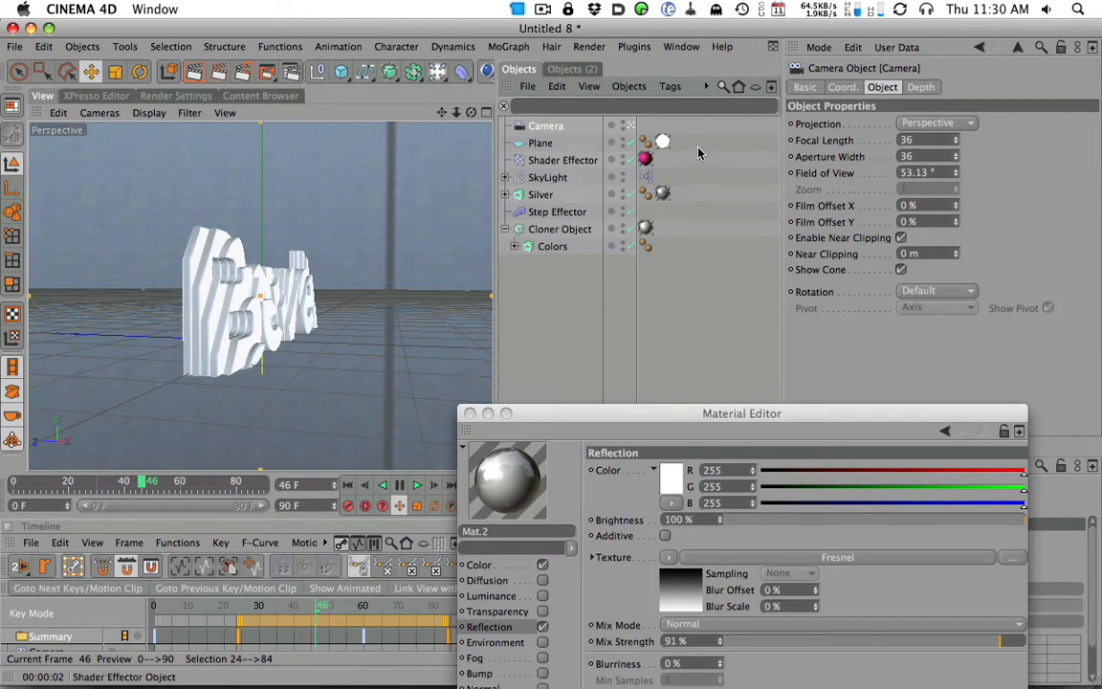
# Step: Create a null at the origin, make the camera its child and set the null's heading rotation to -4°
pyautogui.click(319, 73)
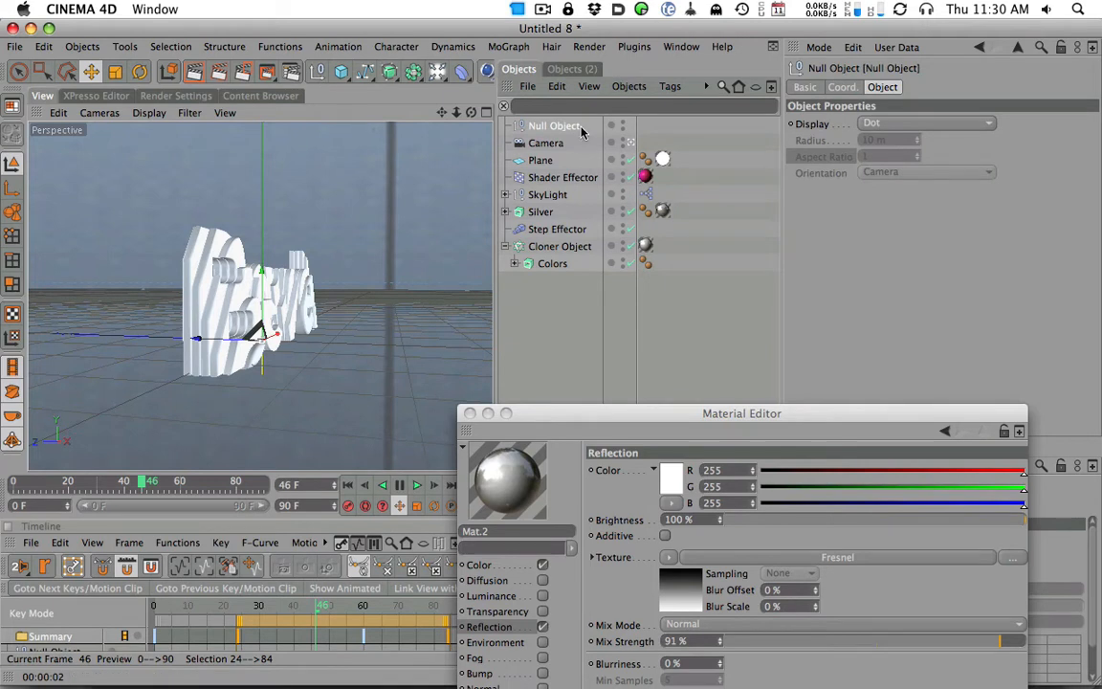
pyautogui.moveTo(556, 144); pyautogui.dragTo(565, 130)
pyautogui.click(840, 88)
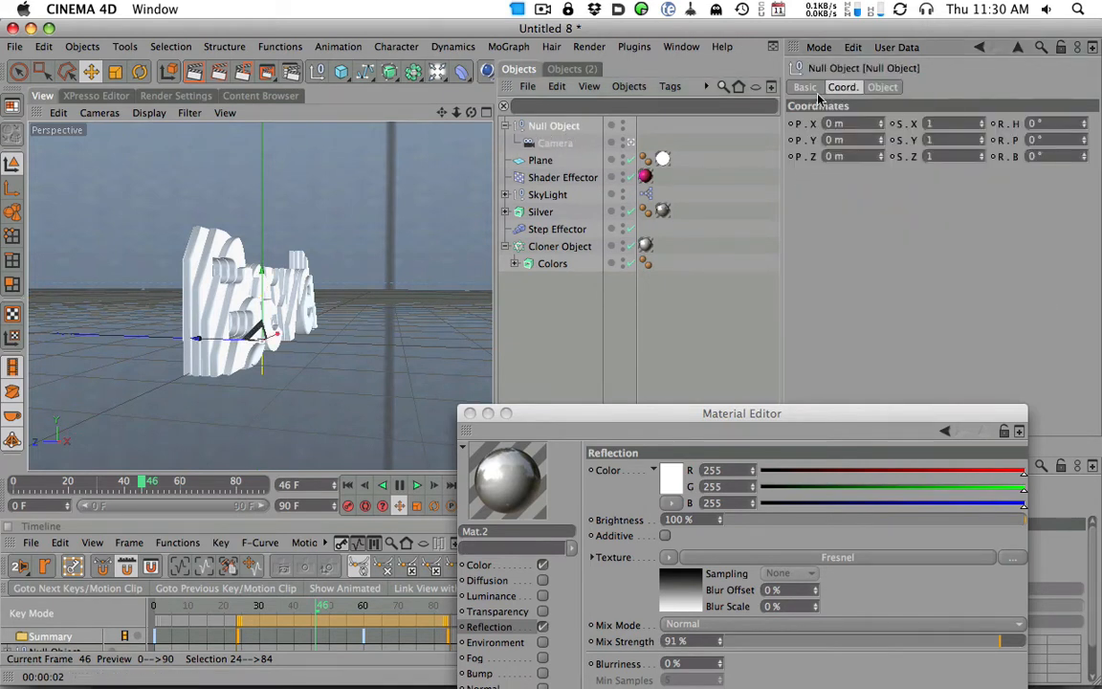
pyautogui.moveTo(1088, 133)
pyautogui.mouseDown()
pyautogui.moveTo(1077, 143)
pyautogui.moveTo(1098, 115)
pyautogui.moveTo(1100, 79)
pyautogui.moveTo(1088, 136)
pyautogui.moveTo(1100, 65)
pyautogui.moveTo(1076, 130)
pyautogui.mouseUp()
# Step: Move the camera closer to the text and keyframe the null's R.H rotation at -4° on frame 0
pyautogui.click(36, 483)
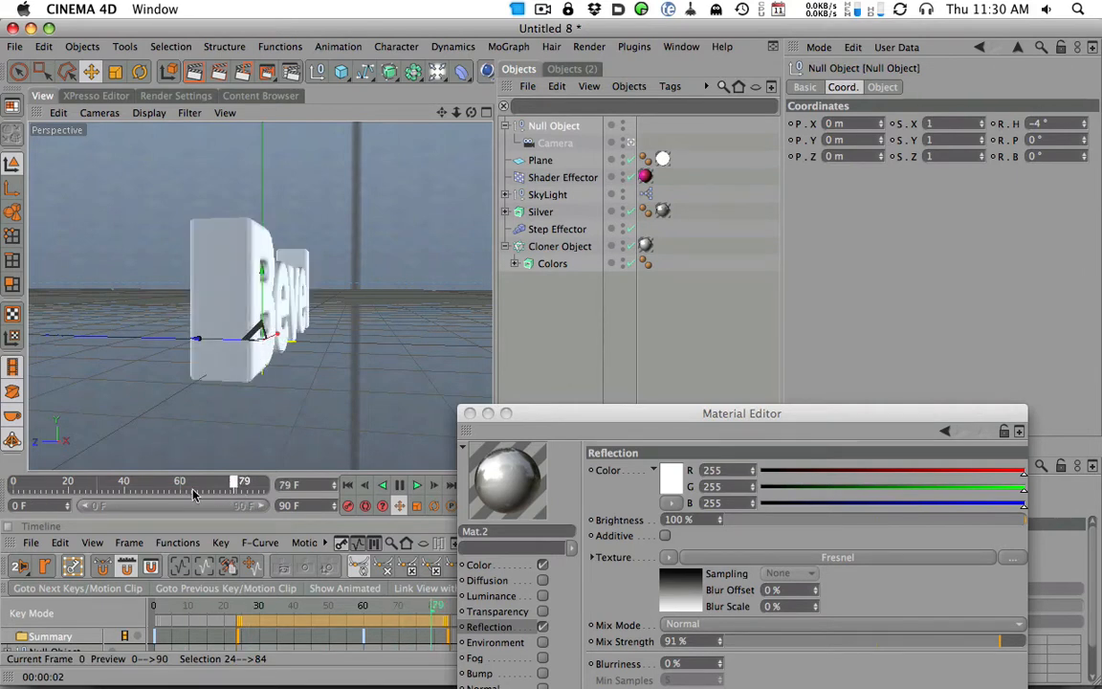
pyautogui.keyDown('alt'); pyautogui.moveTo(295, 393); pyautogui.dragTo(363, 357, button='right'); pyautogui.keyUp('alt')
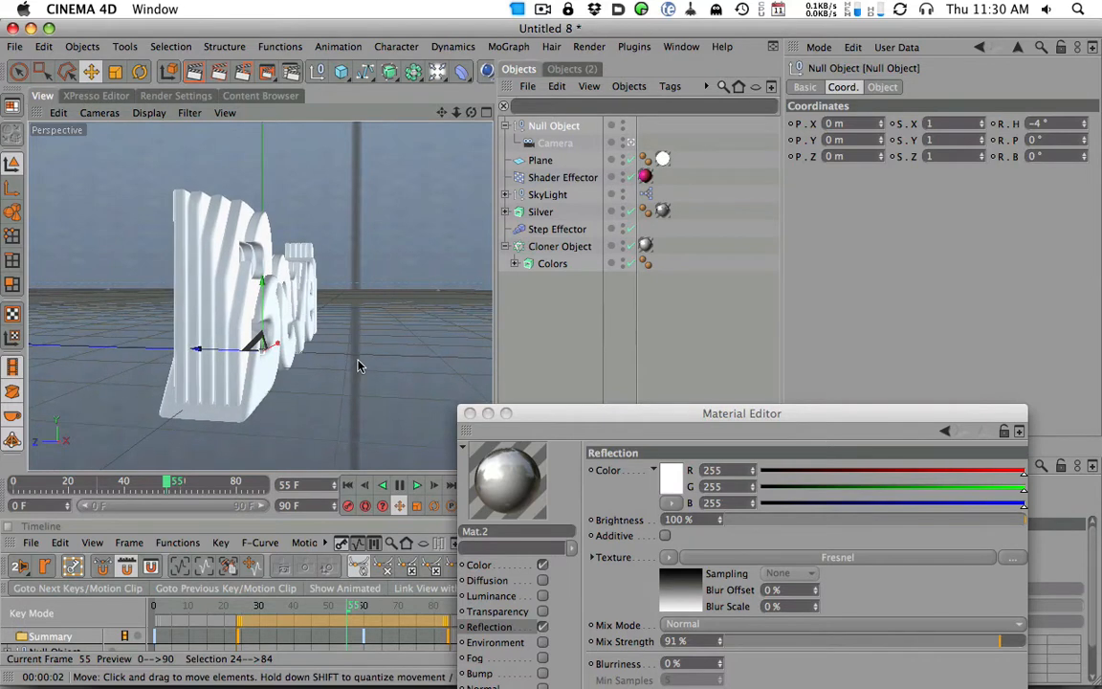
pyautogui.moveTo(33, 485); pyautogui.dragTo(9, 484)
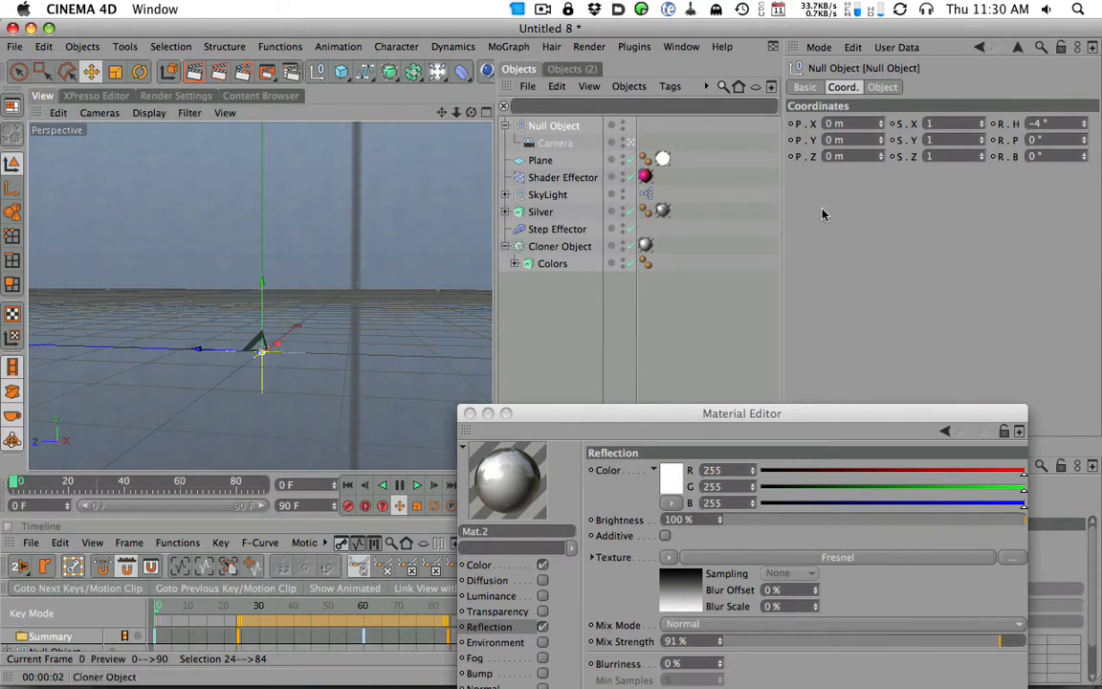
pyautogui.keyDown('ctrl'); pyautogui.click(993, 125); pyautogui.keyUp('ctrl')
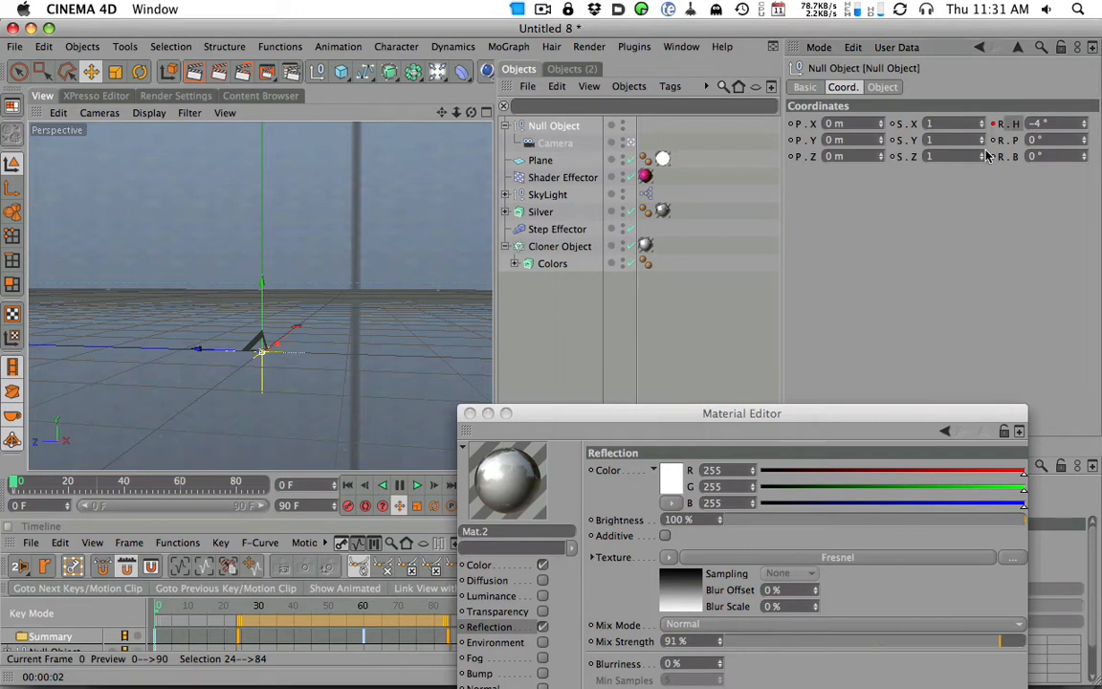
# Step: Extend the animation to 140 frames and widen the preview range to the full length
pyautogui.moveTo(78, 483); pyautogui.dragTo(340, 483)
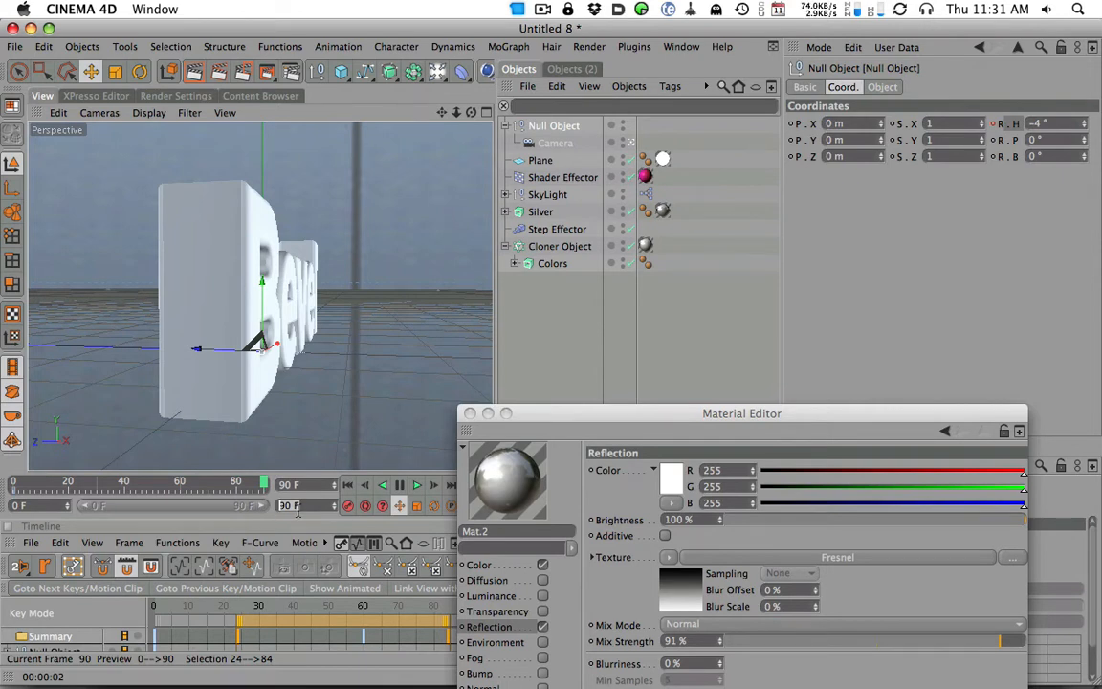
pyautogui.press('Return')
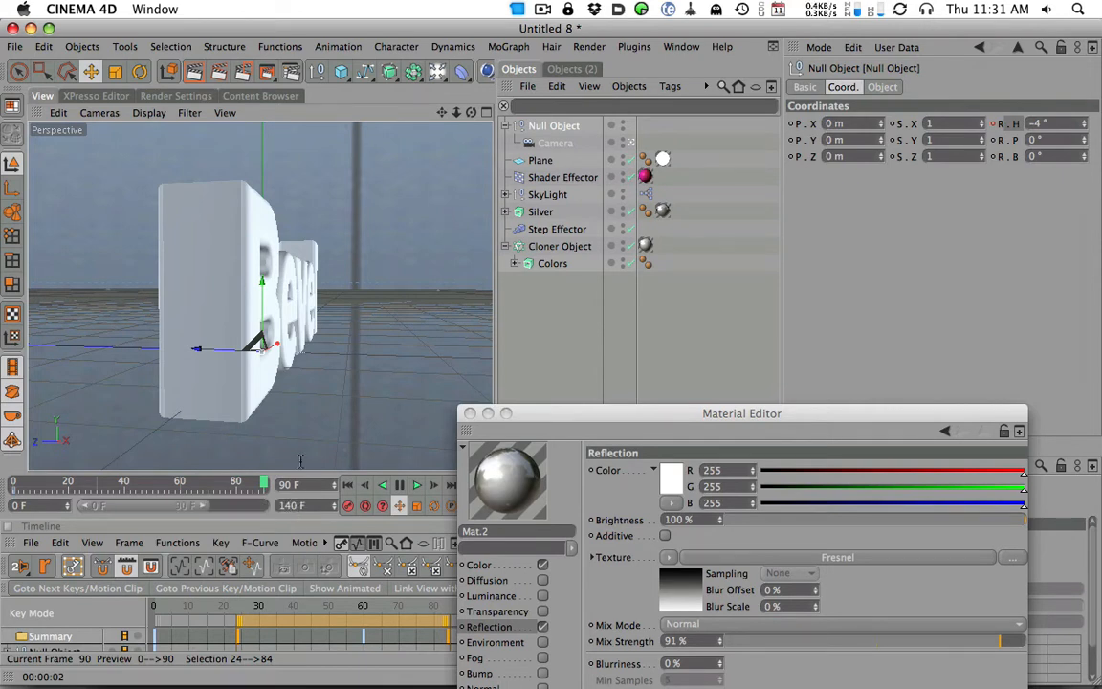
pyautogui.doubleClick(201, 506)
pyautogui.moveTo(175, 486); pyautogui.dragTo(199, 488)
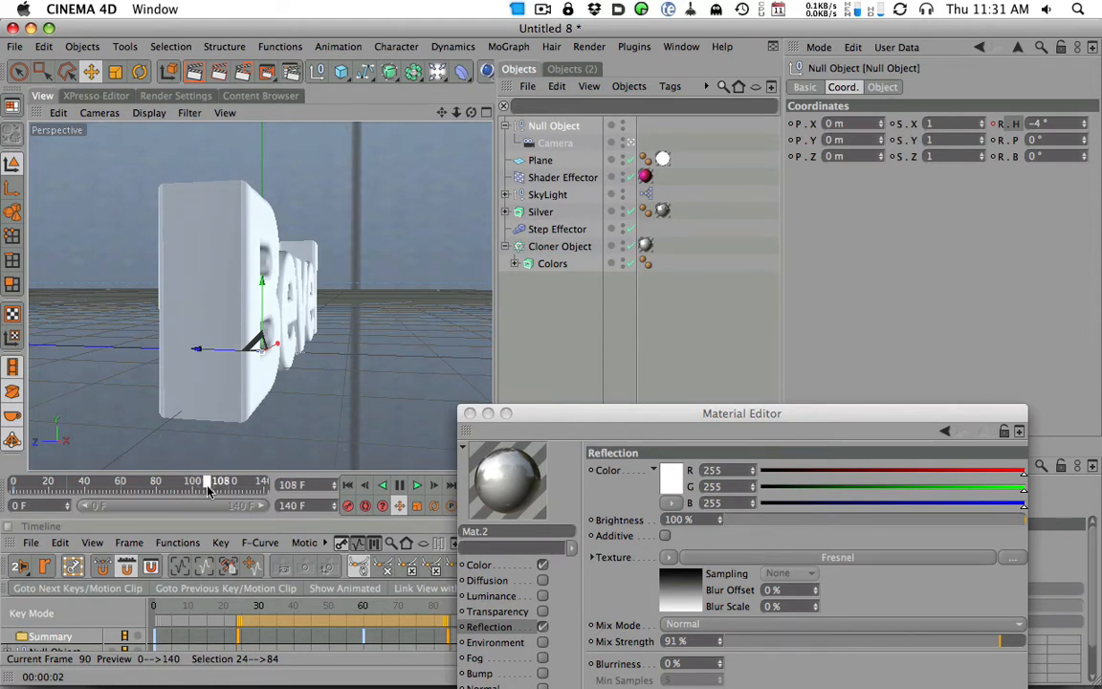
pyautogui.moveTo(208, 489); pyautogui.dragTo(211, 488)
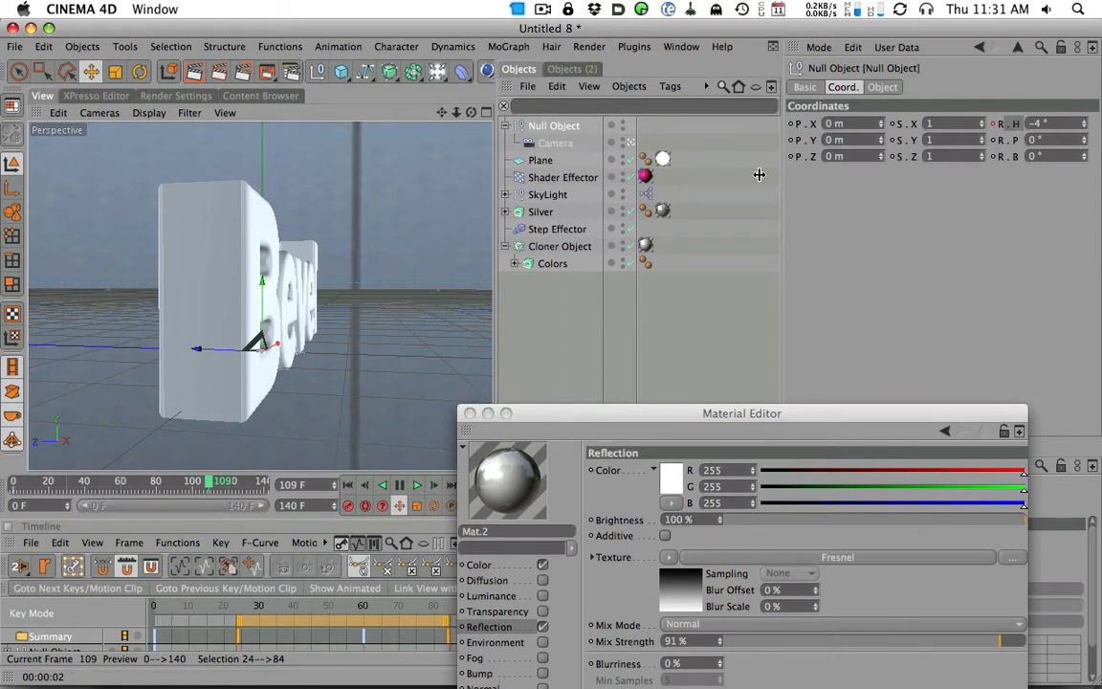
pyautogui.moveTo(1084, 123); pyautogui.dragTo(1091, 82)
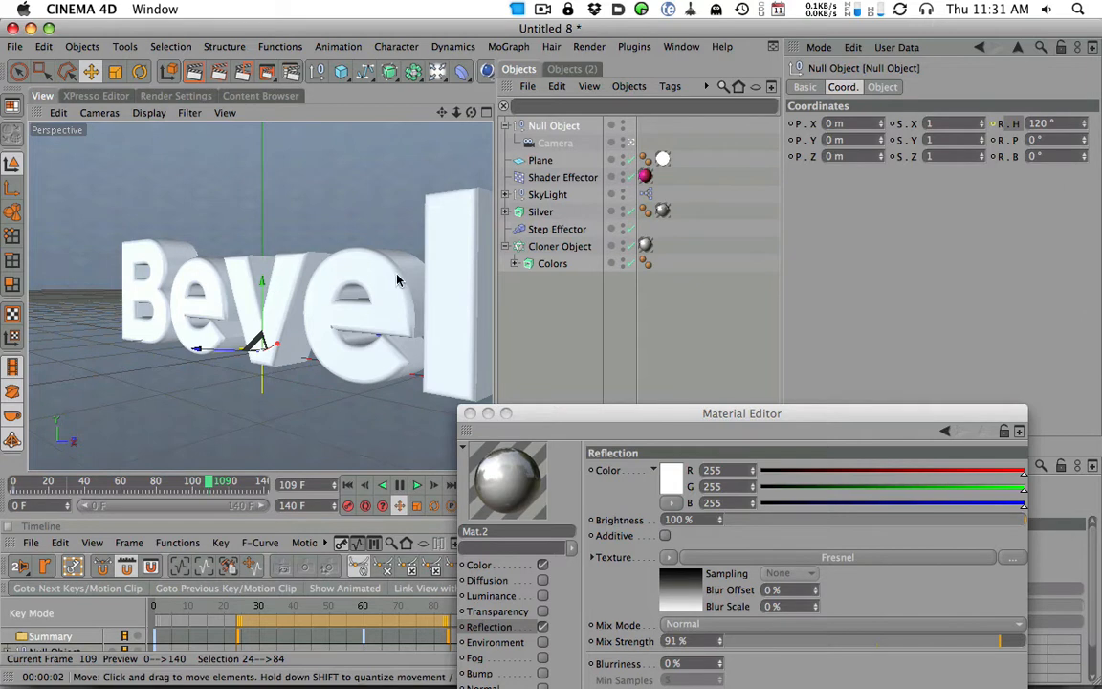
# Step: Keyframe the null's R.H rotation at 124° on frame 100, then play back the camera move and close the Material Editor
pyautogui.moveTo(208, 486); pyautogui.dragTo(199, 488)
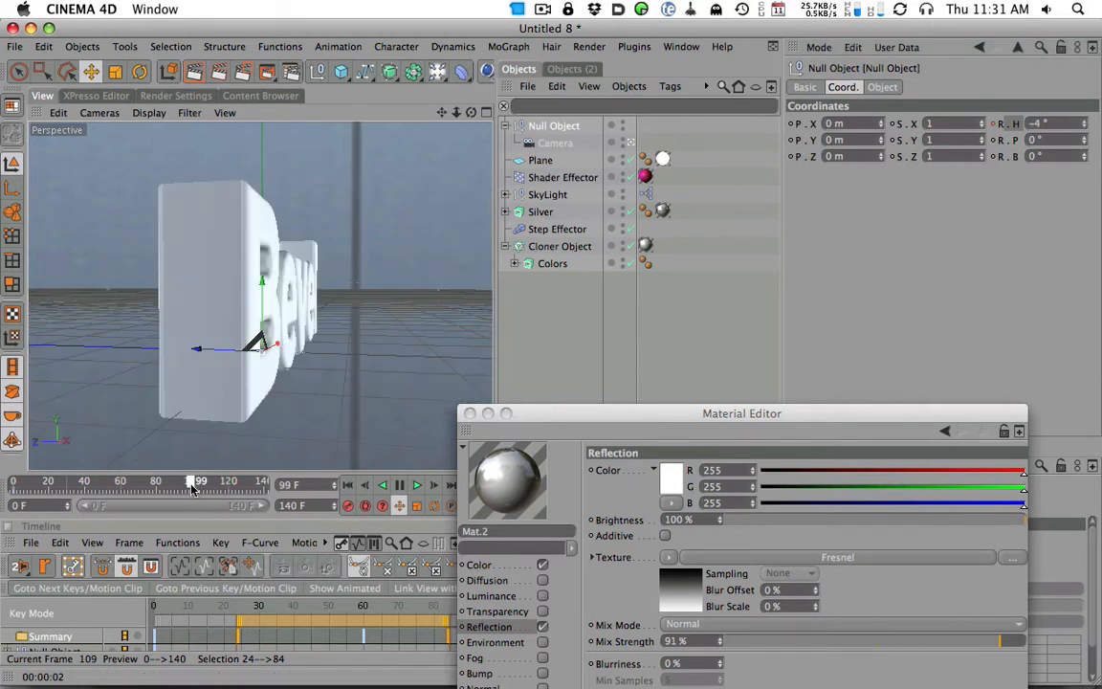
pyautogui.moveTo(1081, 131); pyautogui.dragTo(1100, 39)
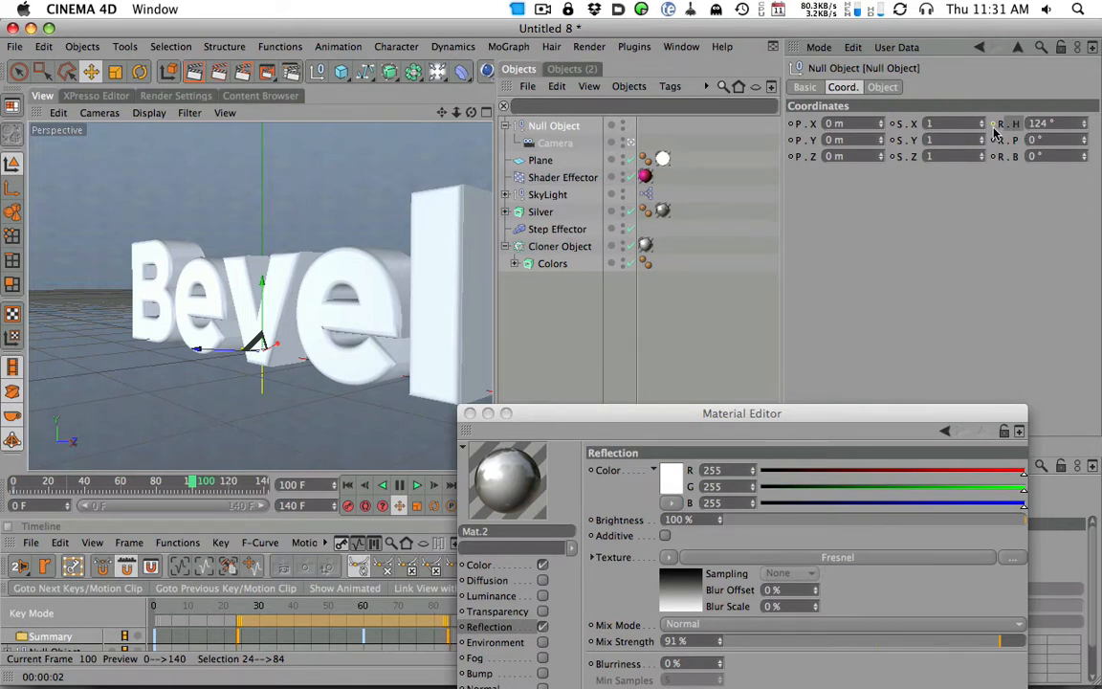
pyautogui.keyDown('ctrl'); pyautogui.click(994, 125); pyautogui.keyUp('ctrl')
pyautogui.click(418, 484)
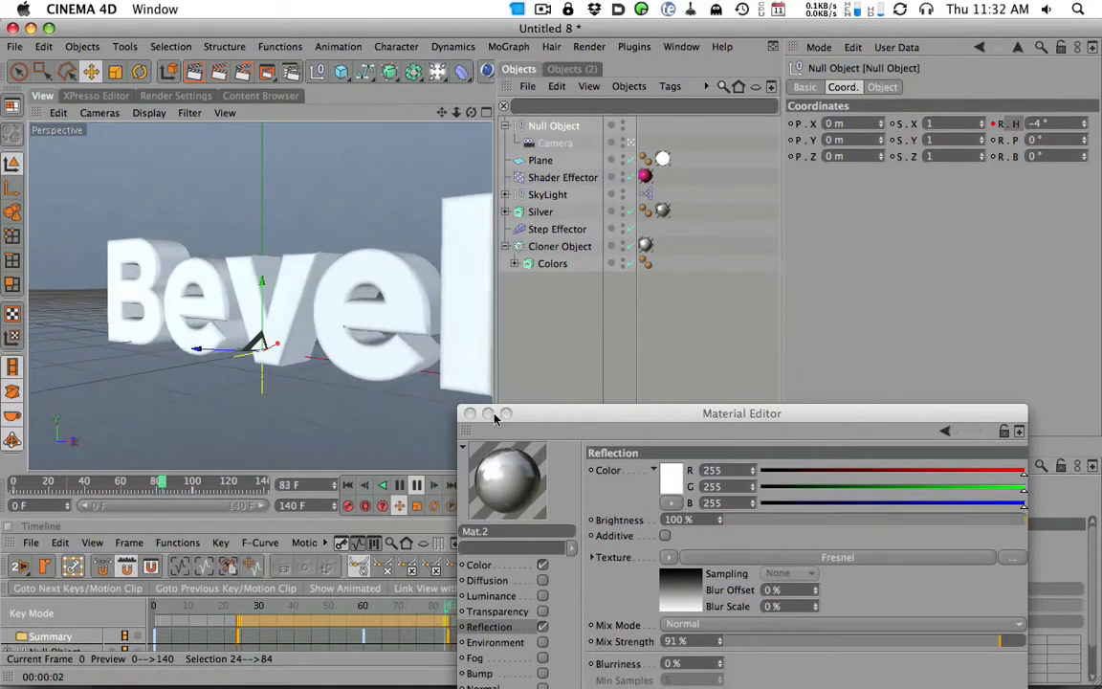
pyautogui.click(470, 413)
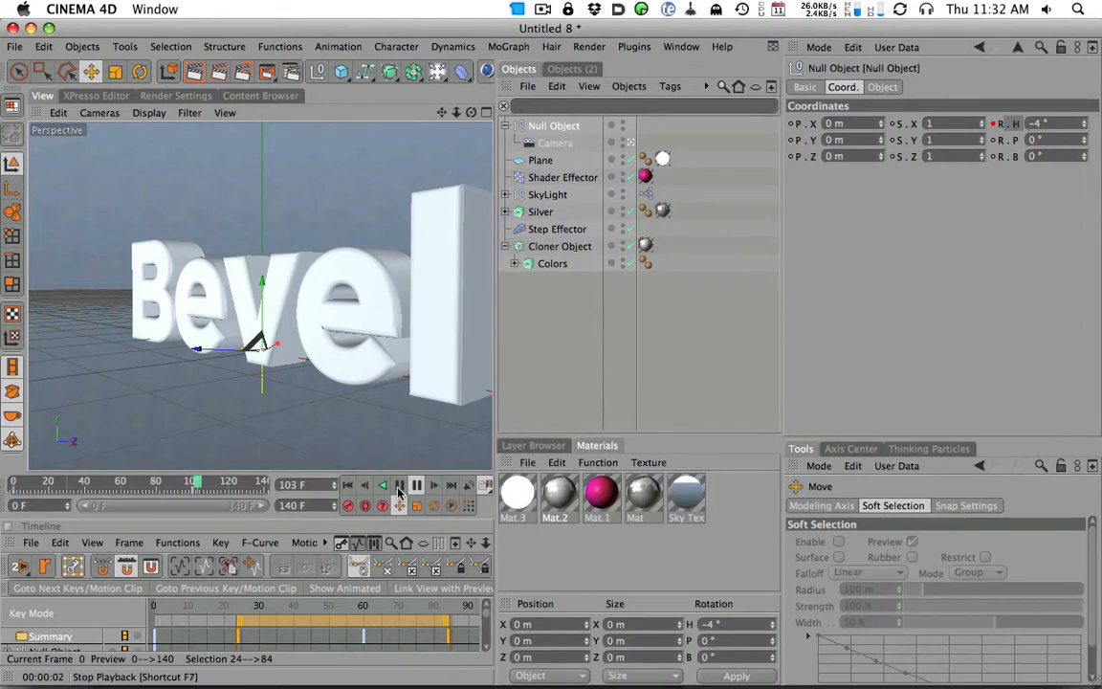
# Step: Stop playback, return to frame 0 and keyframe the camera's position and rotation
pyautogui.click(417, 485)
pyautogui.moveTo(42, 485); pyautogui.dragTo(11, 483)
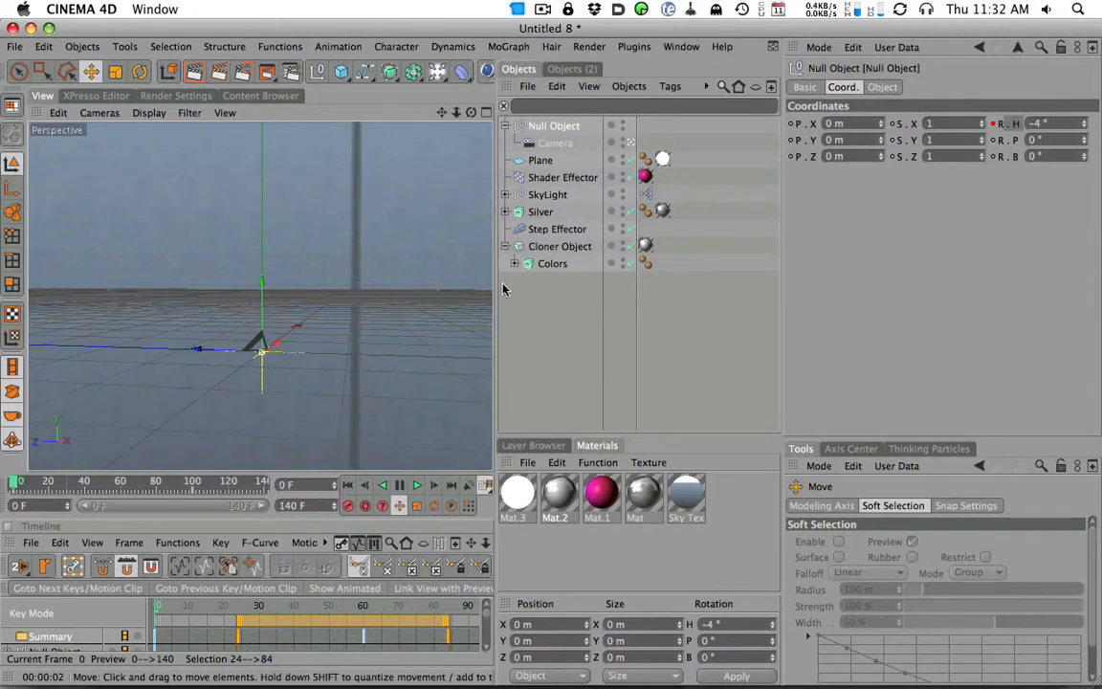
pyautogui.click(561, 144)
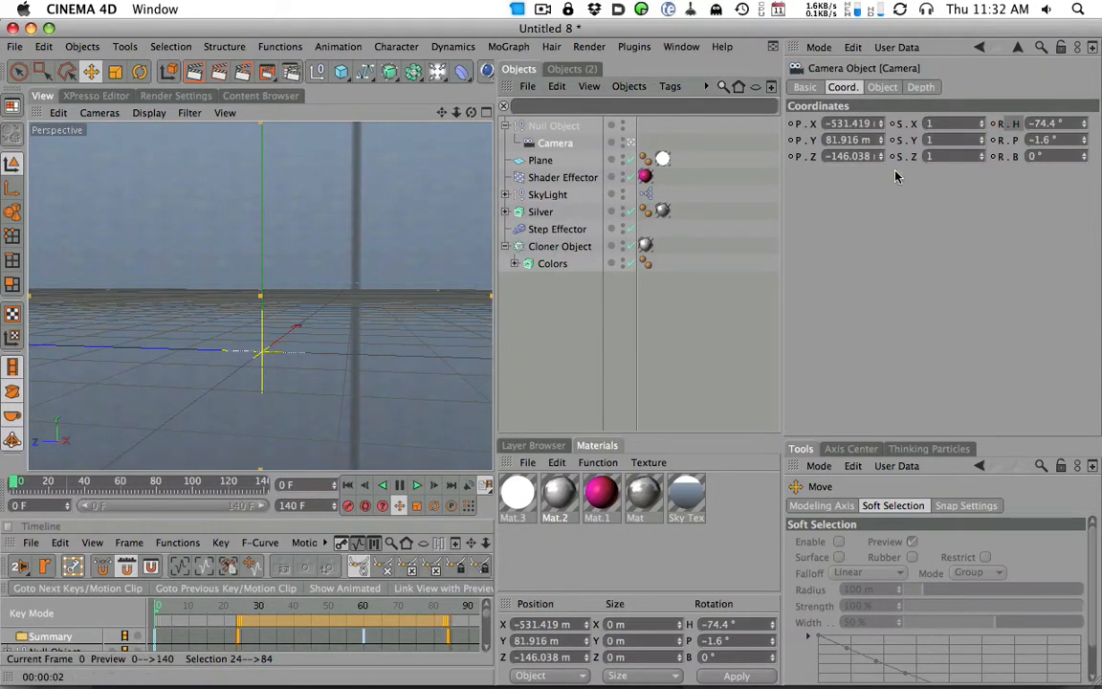
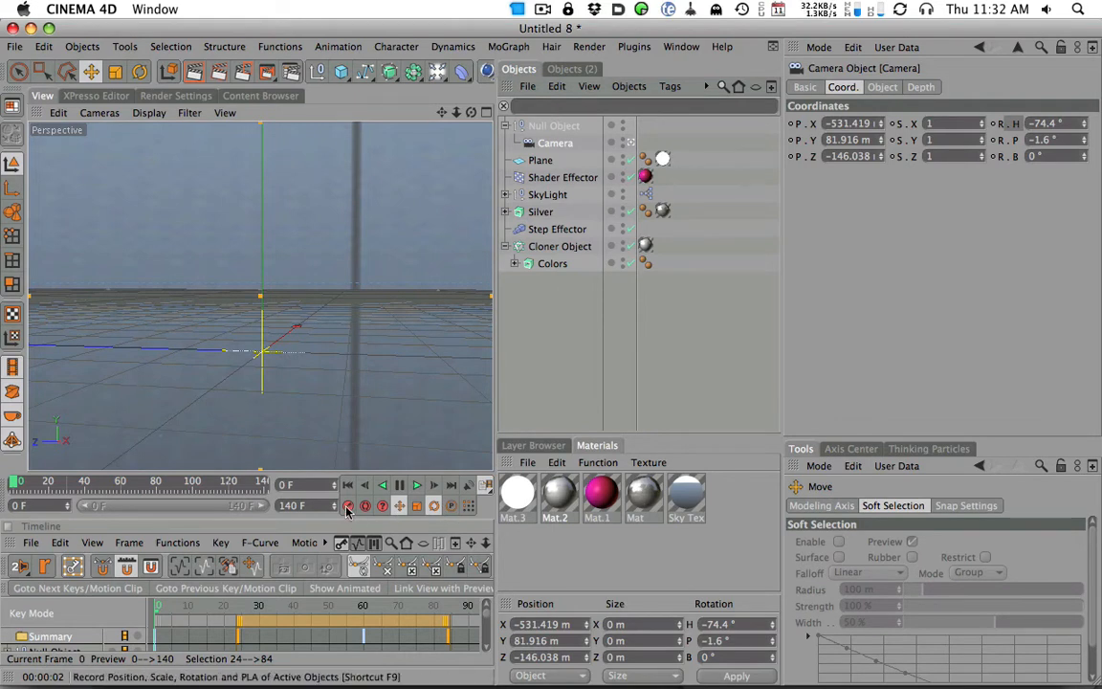
# Step: At frame 100, pull the camera back and lower it to a pitch of 3°, keyframe its position and rotation, and play back the move
pyautogui.moveTo(19, 486); pyautogui.dragTo(191, 490)
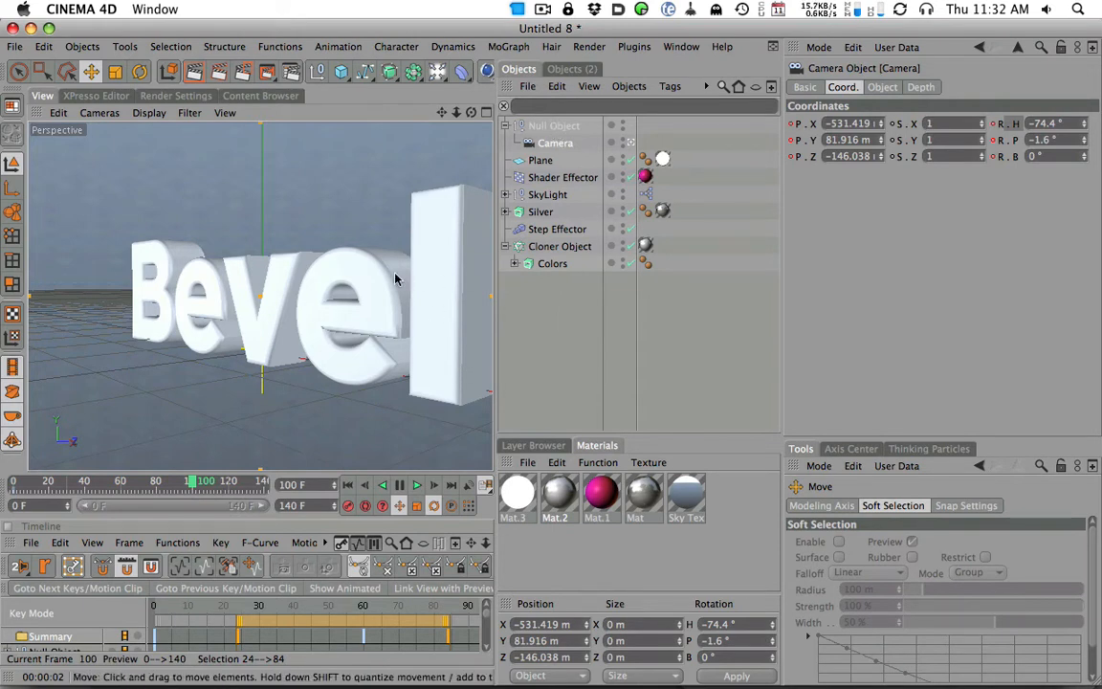
pyautogui.keyDown('alt'); pyautogui.moveTo(388, 266); pyautogui.dragTo(294, 318, button='right'); pyautogui.keyUp('alt')
pyautogui.keyDown('alt'); pyautogui.moveTo(276, 274); pyautogui.dragTo(278, 276); pyautogui.keyUp('alt')
pyautogui.moveTo(280, 285)
pyautogui.keyDown('alt'); pyautogui.mouseDown(button='middle')
pyautogui.moveTo(281, 265)
pyautogui.moveTo(292, 289)
pyautogui.mouseUp(button='middle'); pyautogui.keyUp('alt')
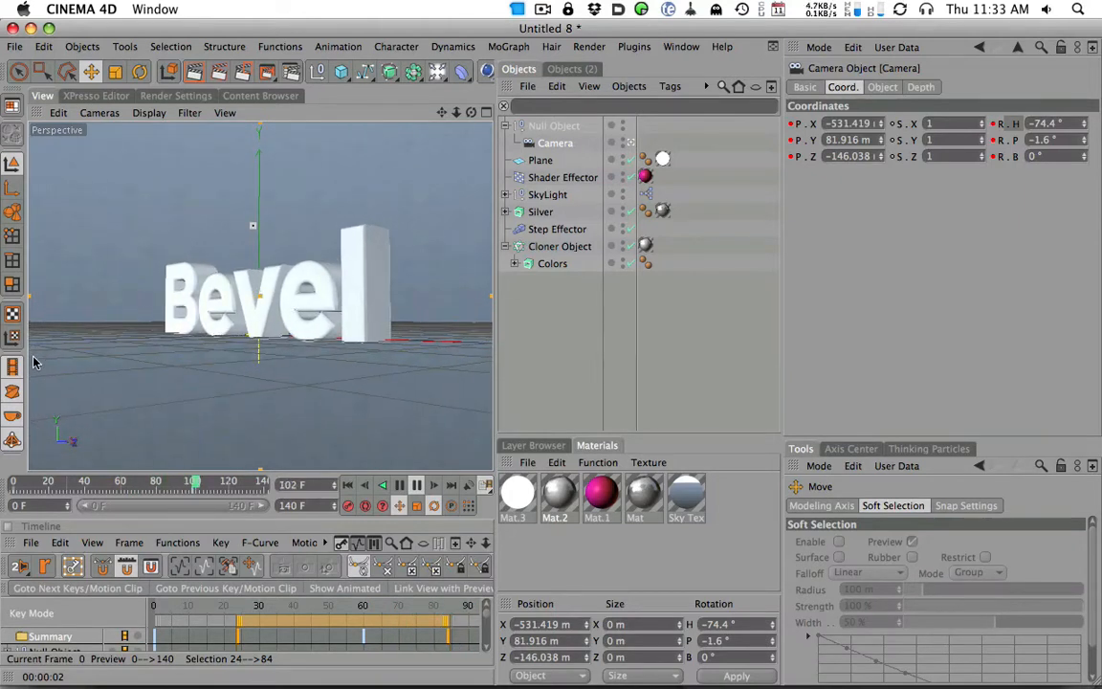
pyautogui.click(414, 483)
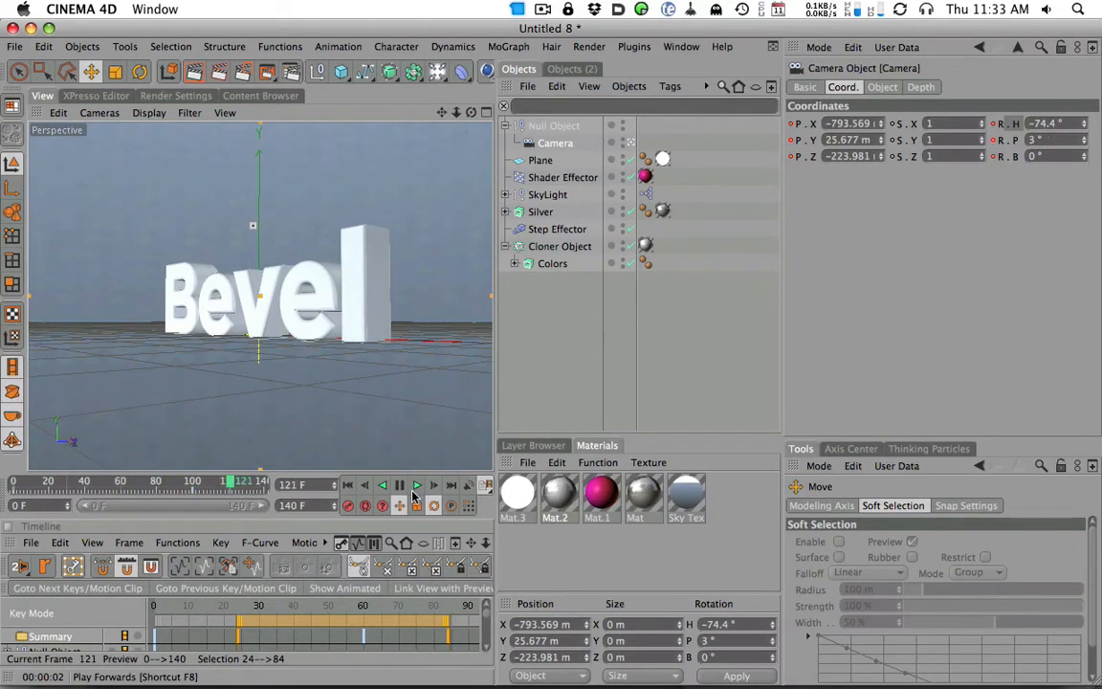
# Step: Render the view at frame 31 to check the coloured slices
pyautogui.click(135, 485)
pyautogui.moveTo(135, 486); pyautogui.dragTo(67, 485)
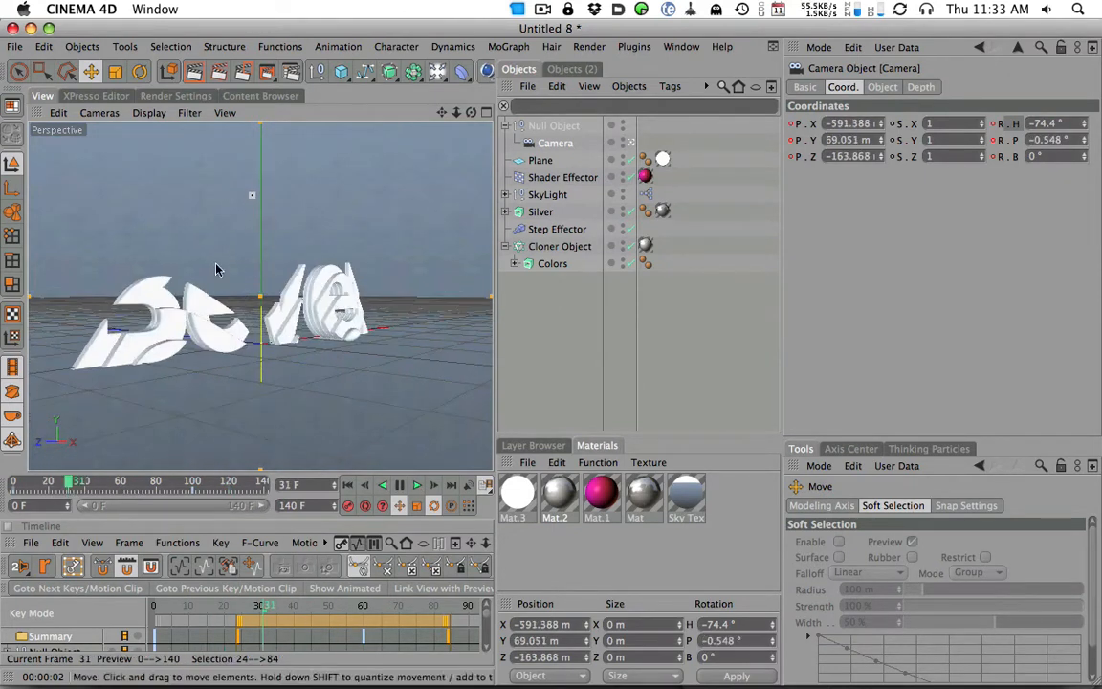
pyautogui.press('super+r')
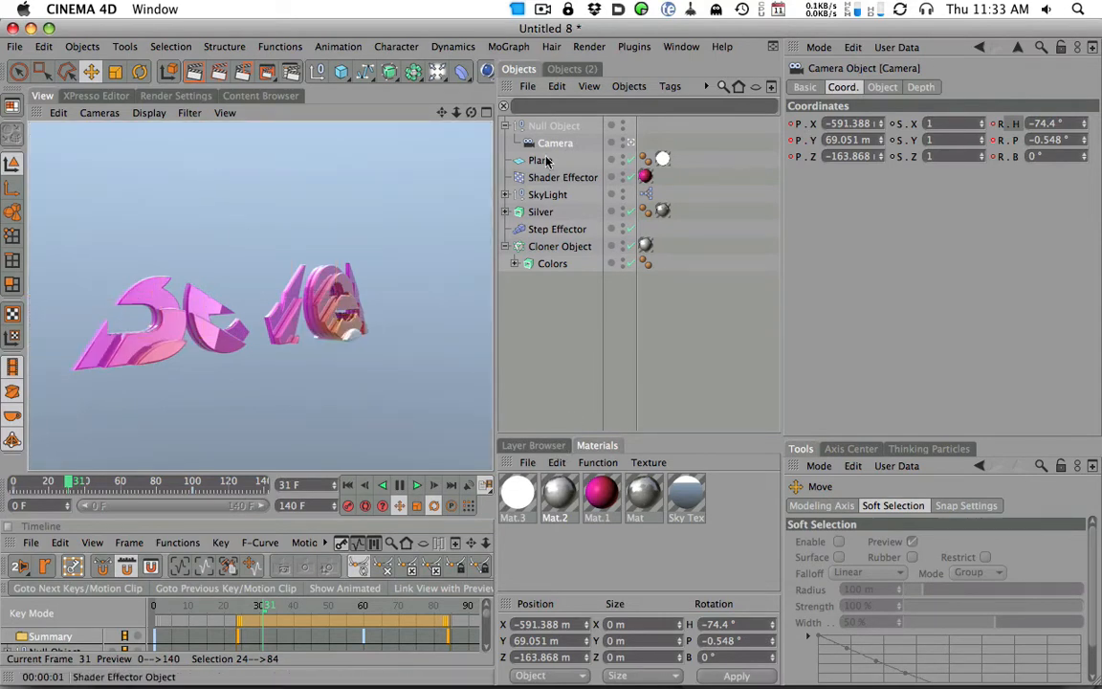
# Step: Set the SkyLight brightness to 122 % and render the view again
pyautogui.click(549, 193)
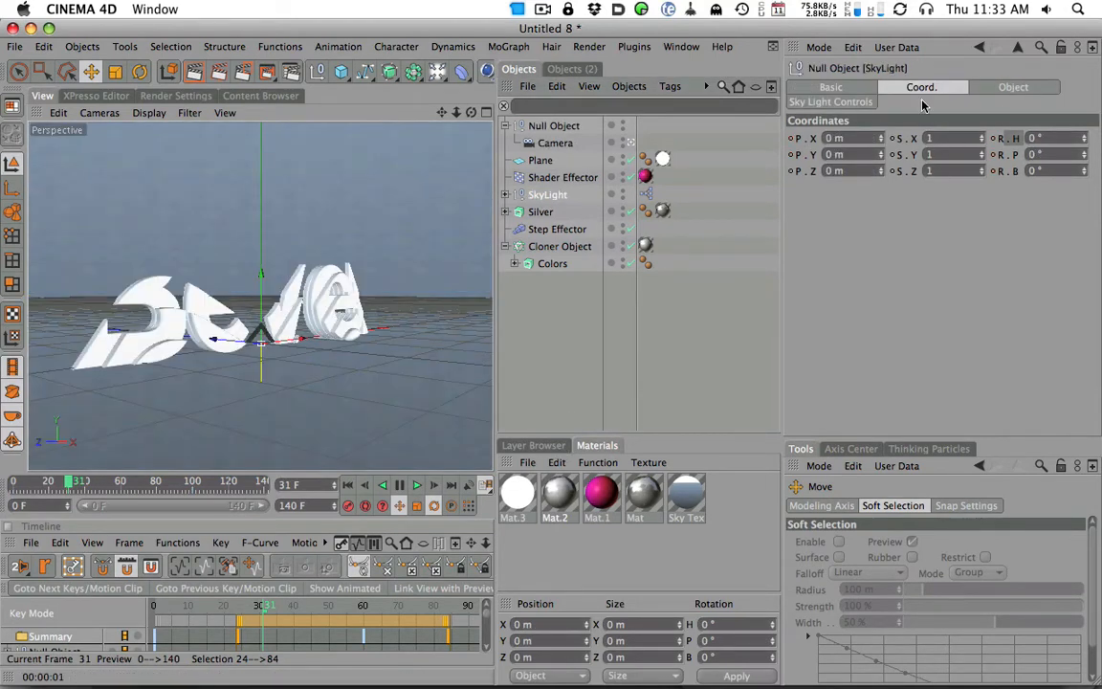
pyautogui.click(830, 101)
pyautogui.moveTo(1013, 156); pyautogui.dragTo(1003, 155)
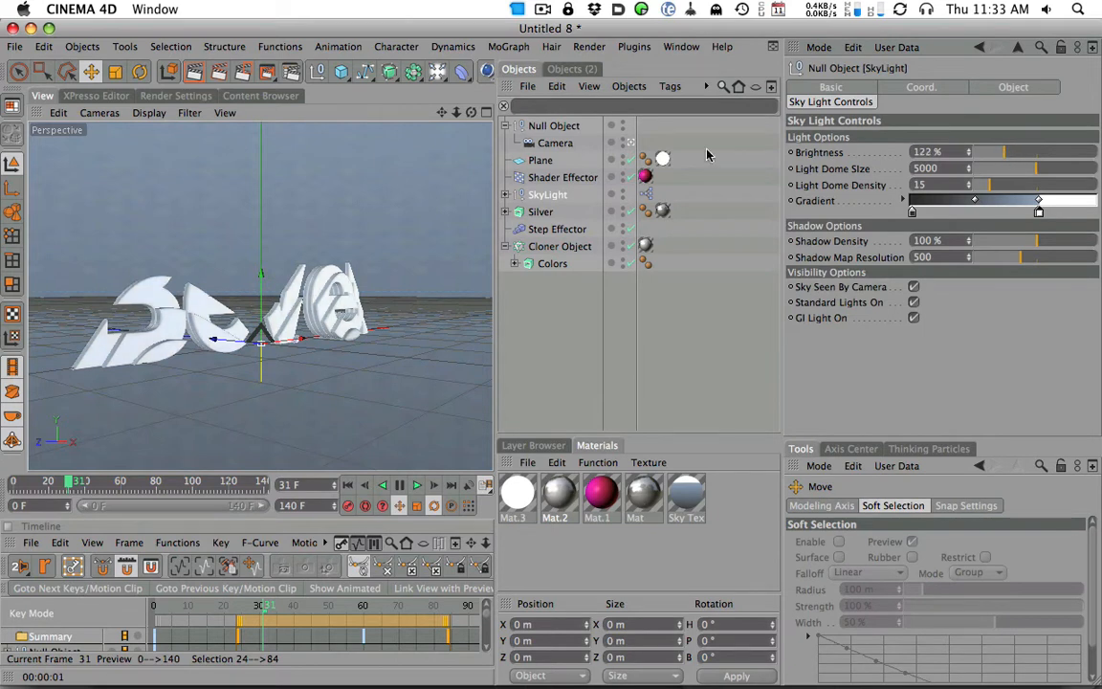
pyautogui.click(188, 74)
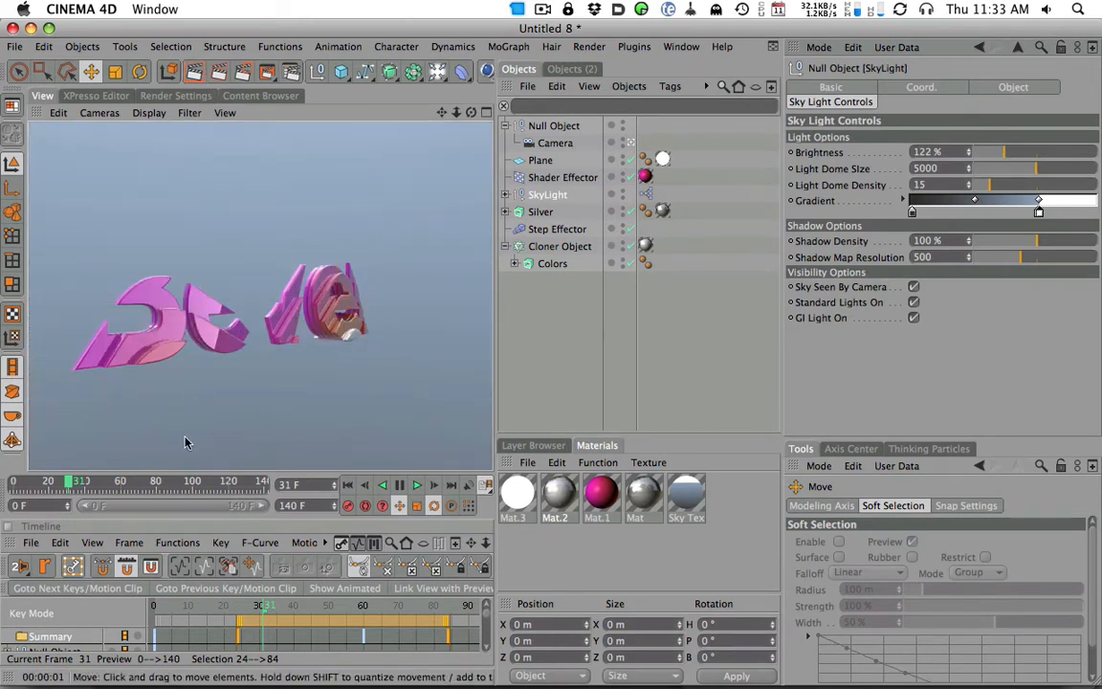
# Step: Test-render the view at frames 48, 73, 91 and 59 to check the lighting and reflections along the animation
pyautogui.click(92, 480)
pyautogui.moveTo(94, 481); pyautogui.dragTo(102, 481)
pyautogui.click(197, 73)
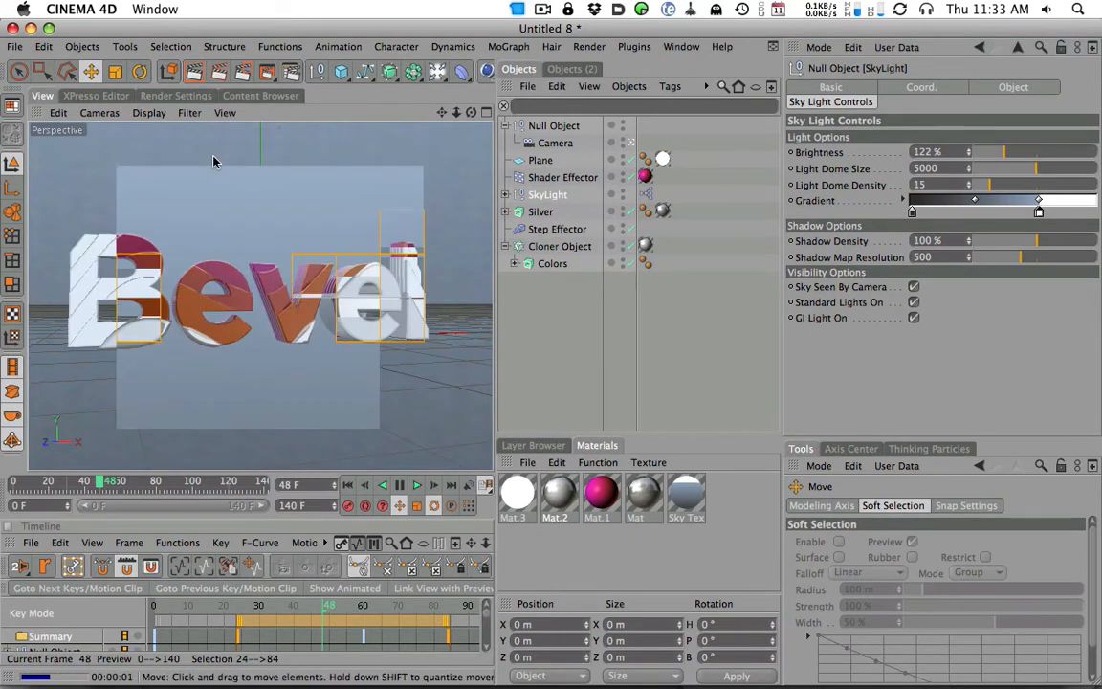
pyautogui.moveTo(109, 482); pyautogui.dragTo(145, 481)
pyautogui.click(195, 73)
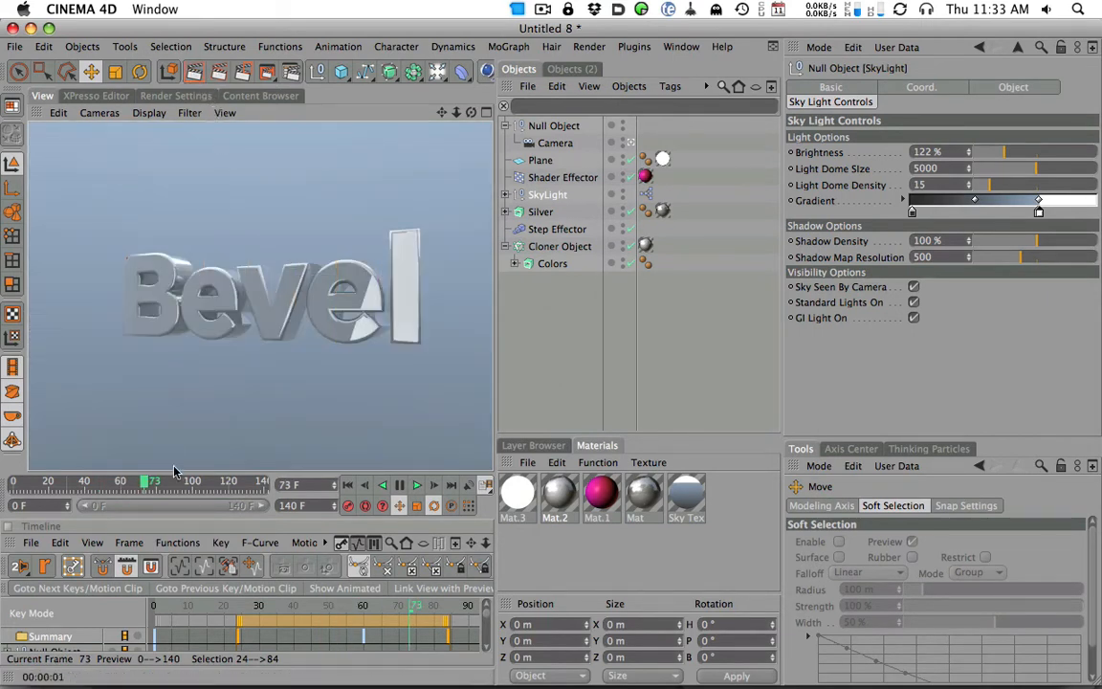
pyautogui.moveTo(144, 481); pyautogui.dragTo(177, 482)
pyautogui.click(196, 73)
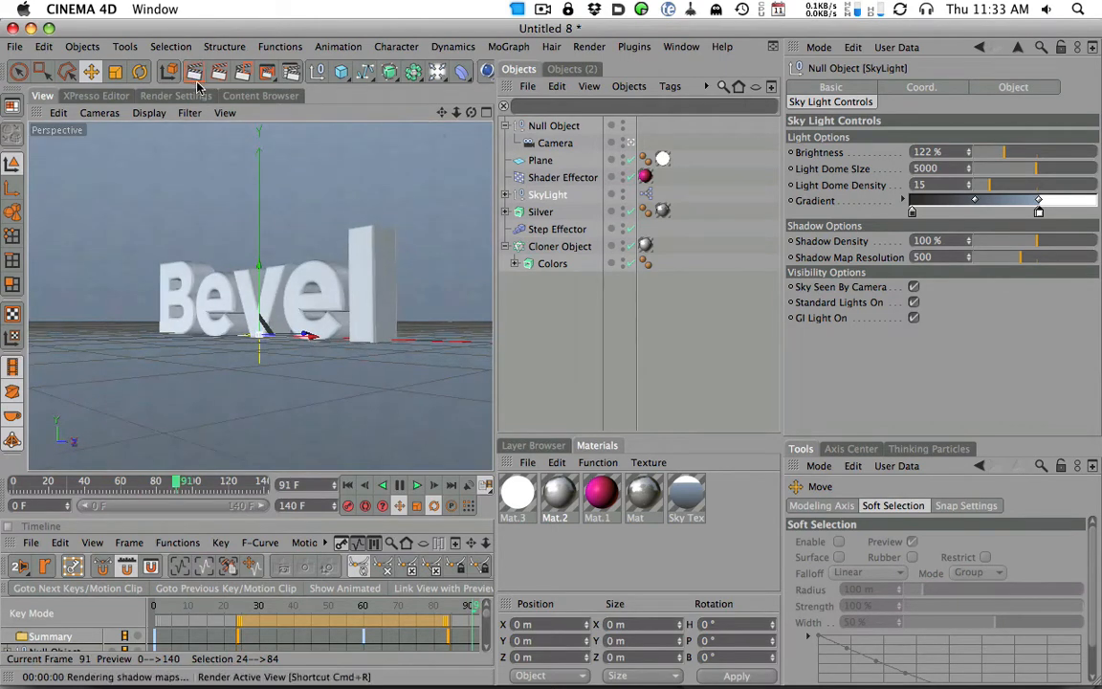
pyautogui.moveTo(180, 481); pyautogui.dragTo(122, 483)
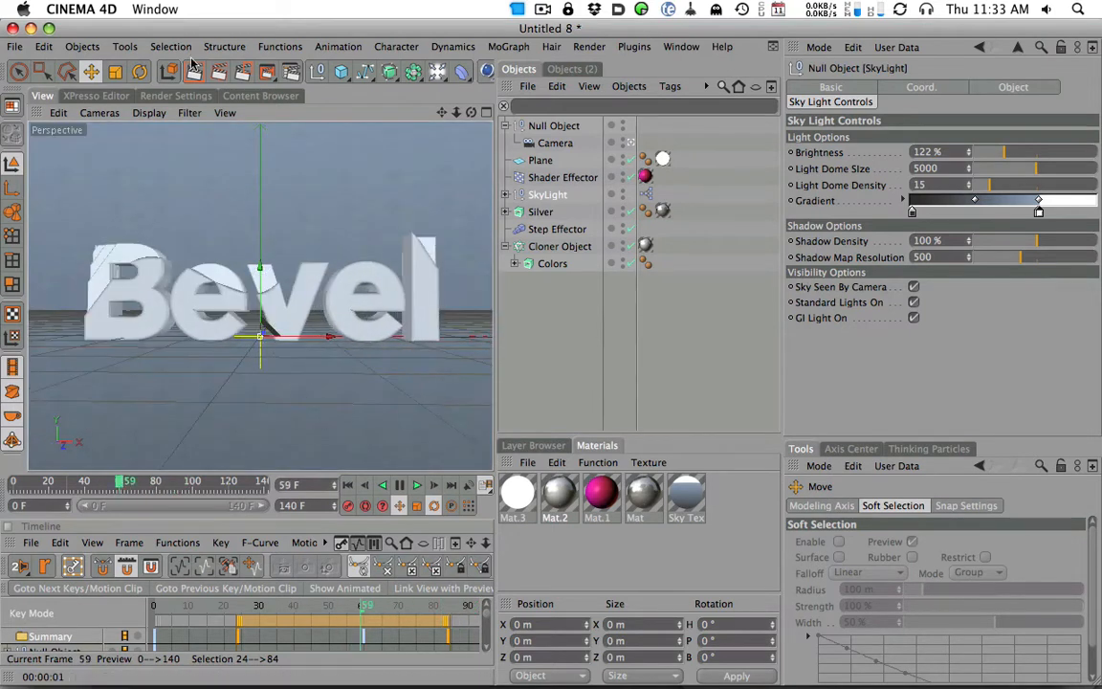
pyautogui.click(294, 346)
pyautogui.hotkey('ctrl', 'r')
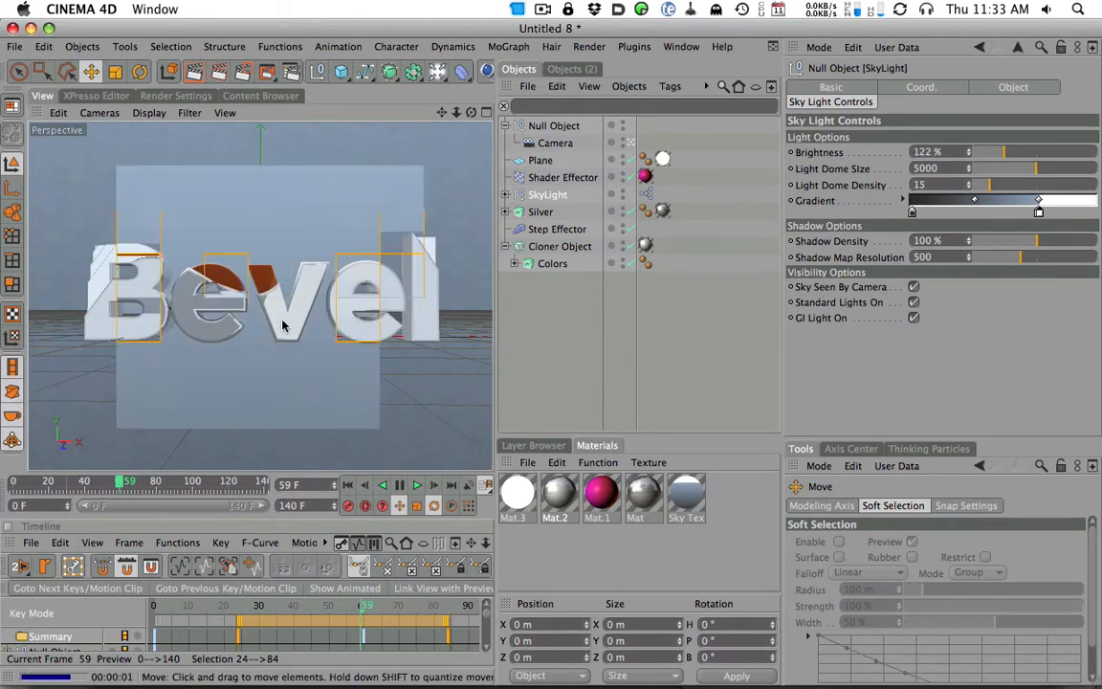
# Step: Shift the white plane in the Front view to about X 254.7 m, Y 139.1 m, and render the perspective view at frame 59
pyautogui.click(486, 112)
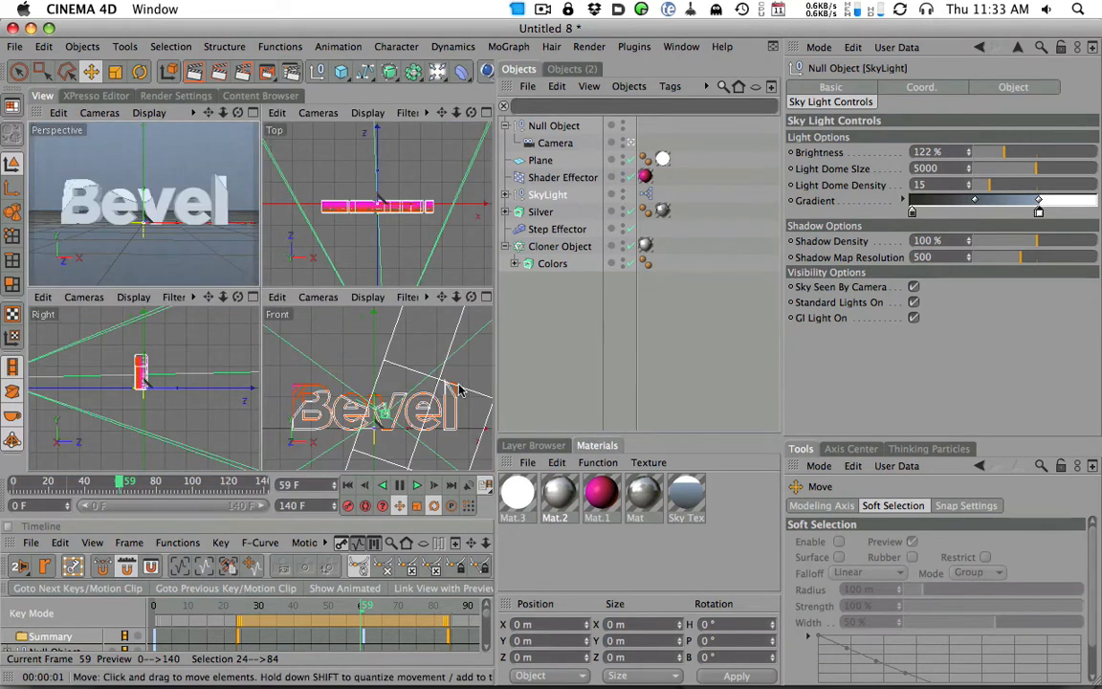
pyautogui.scroll(-4, 442, 374)
pyautogui.scroll(-1, 456, 402)
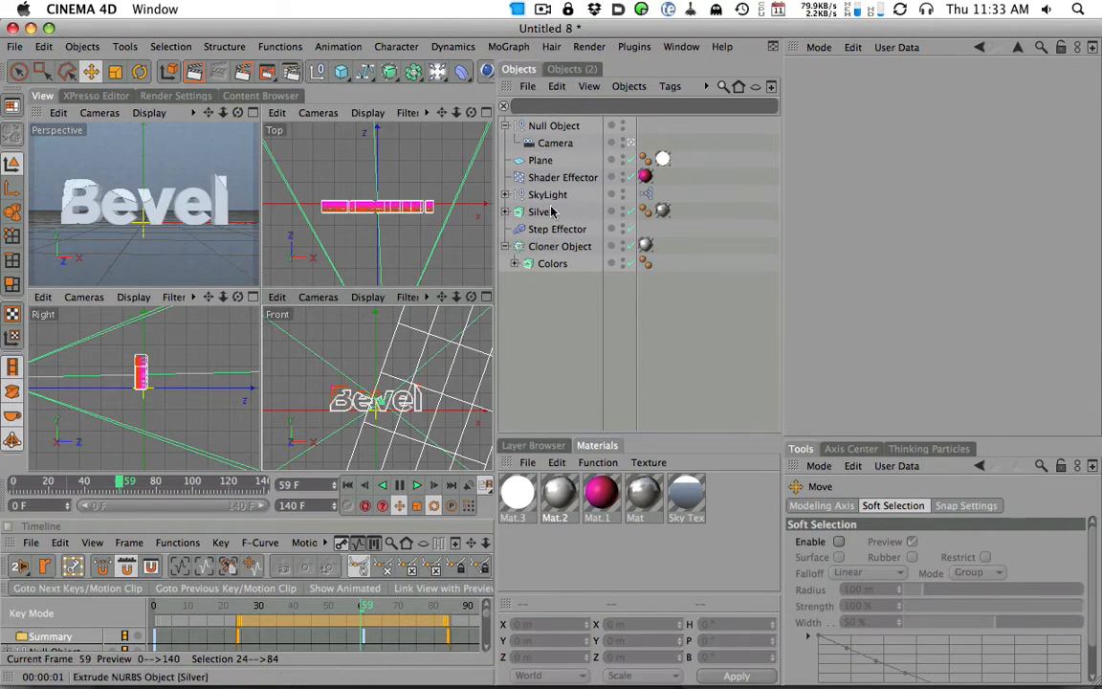
pyautogui.click(540, 160)
pyautogui.moveTo(457, 453); pyautogui.dragTo(493, 417)
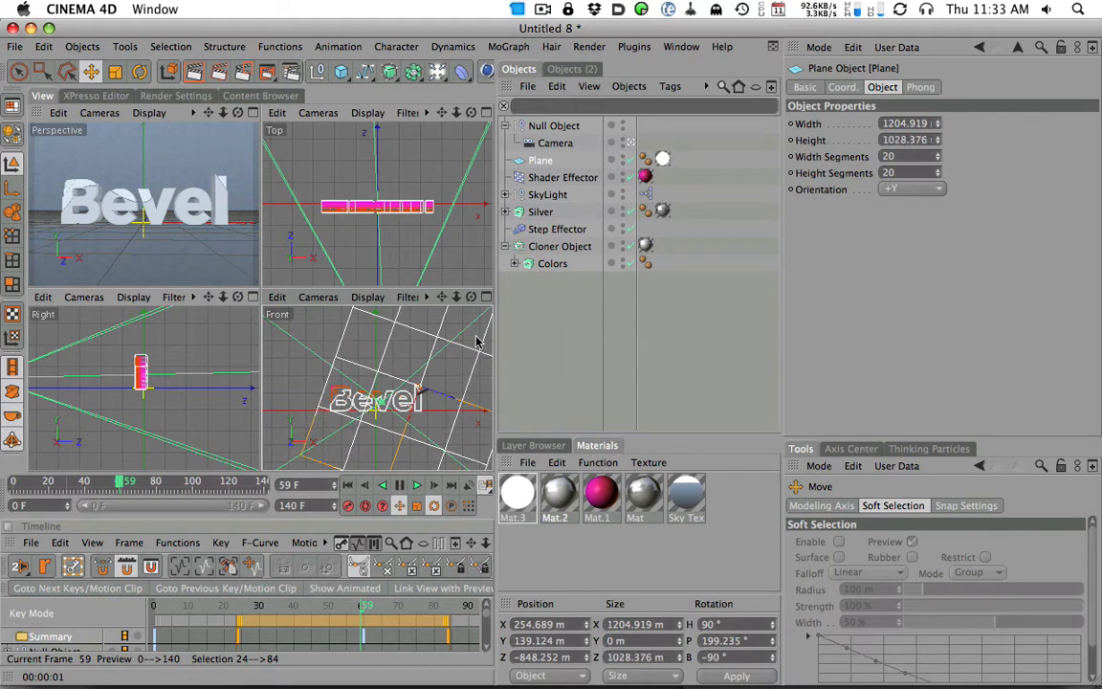
pyautogui.click(253, 112)
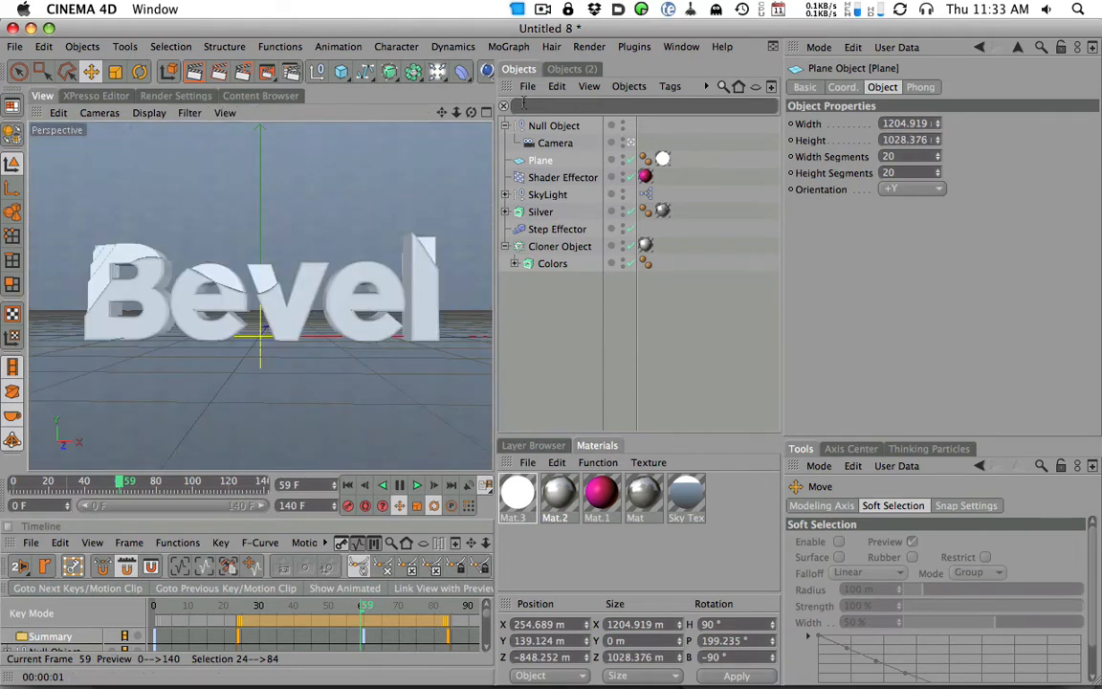
pyautogui.click(204, 74)
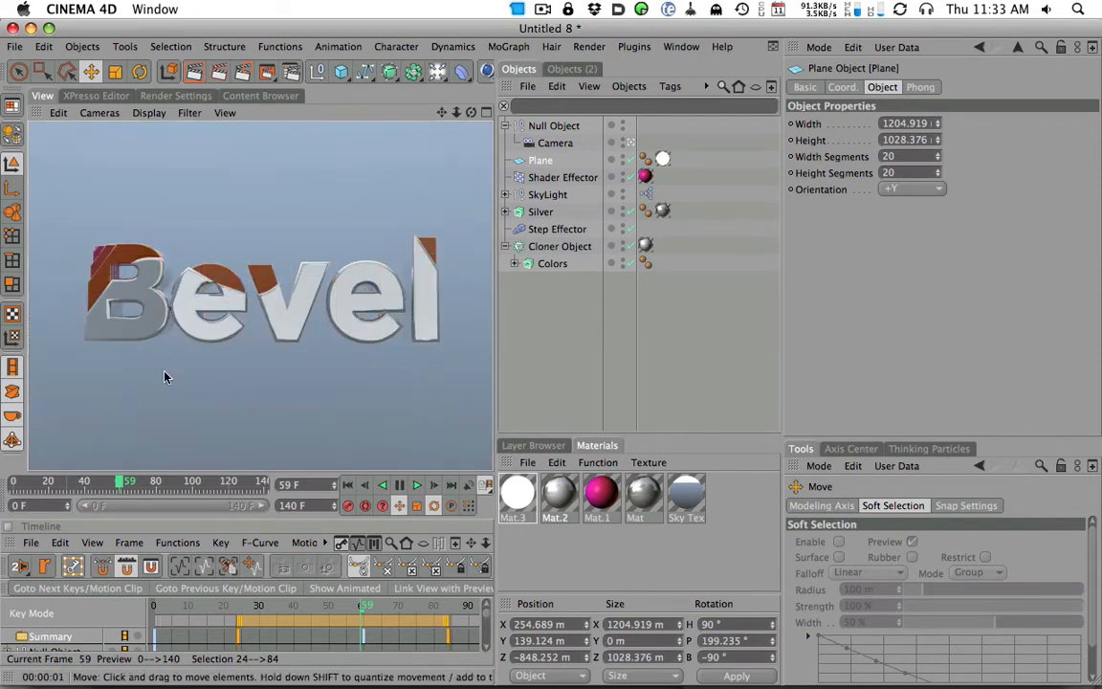
# Step: Test-render the view at frames 46 and 77 to check the plane's reflection on the text
pyautogui.moveTo(111, 488); pyautogui.dragTo(94, 486)
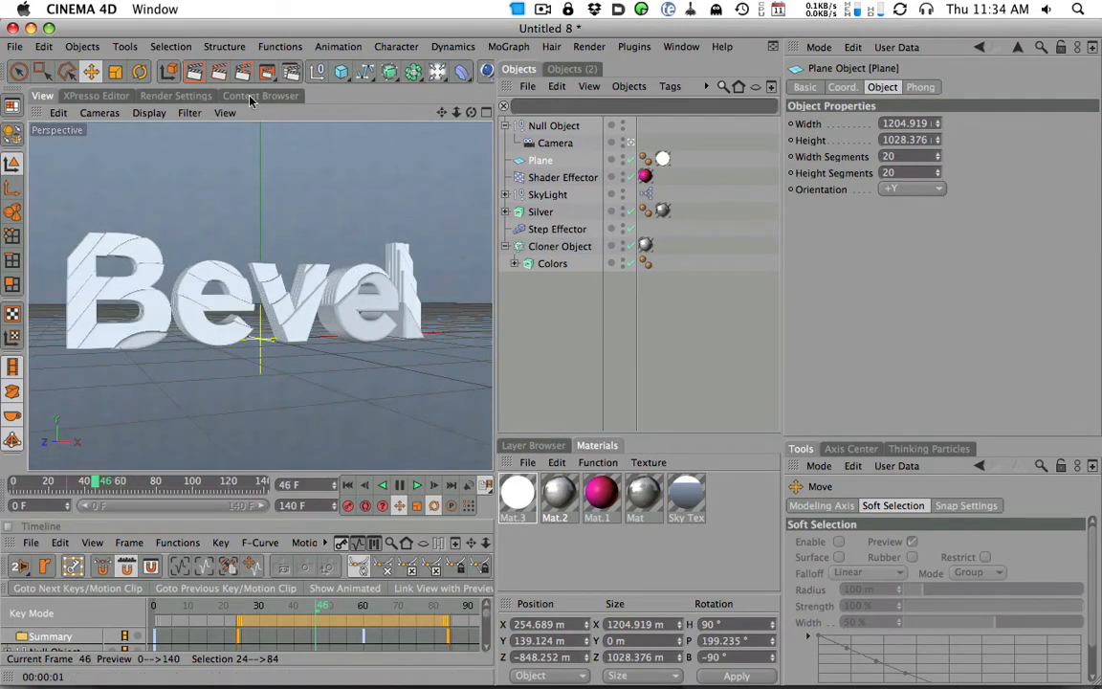
pyautogui.hotkey('ctrl', 'r')
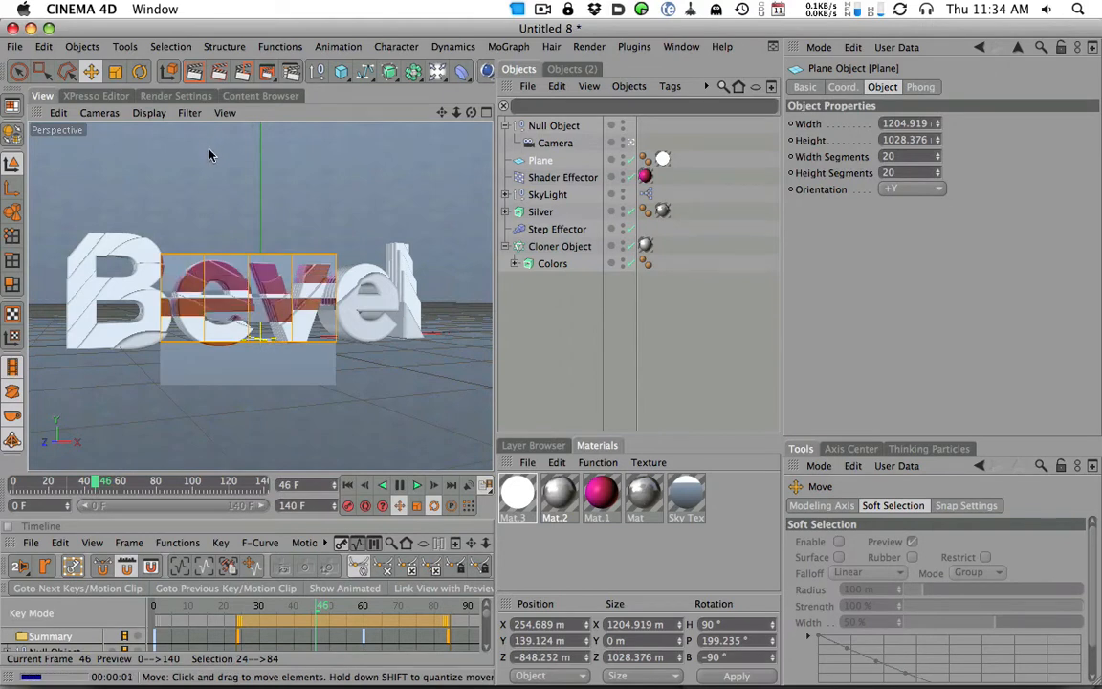
pyautogui.moveTo(99, 486); pyautogui.dragTo(150, 486)
pyautogui.click(204, 79)
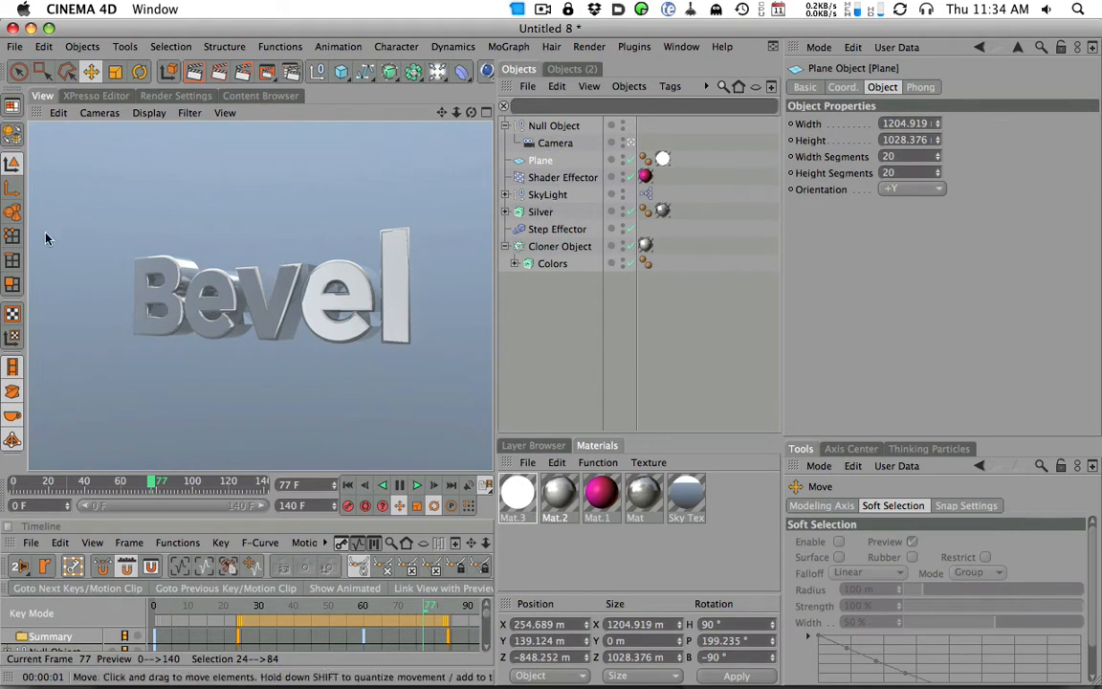
# Step: Move the dark knot of the SkyLight gradient closer to the light end, set its colour to RGB 32, 31, 30 and render the view
pyautogui.click(524, 194)
pyautogui.moveTo(910, 213); pyautogui.dragTo(1002, 200)
pyautogui.click(197, 76)
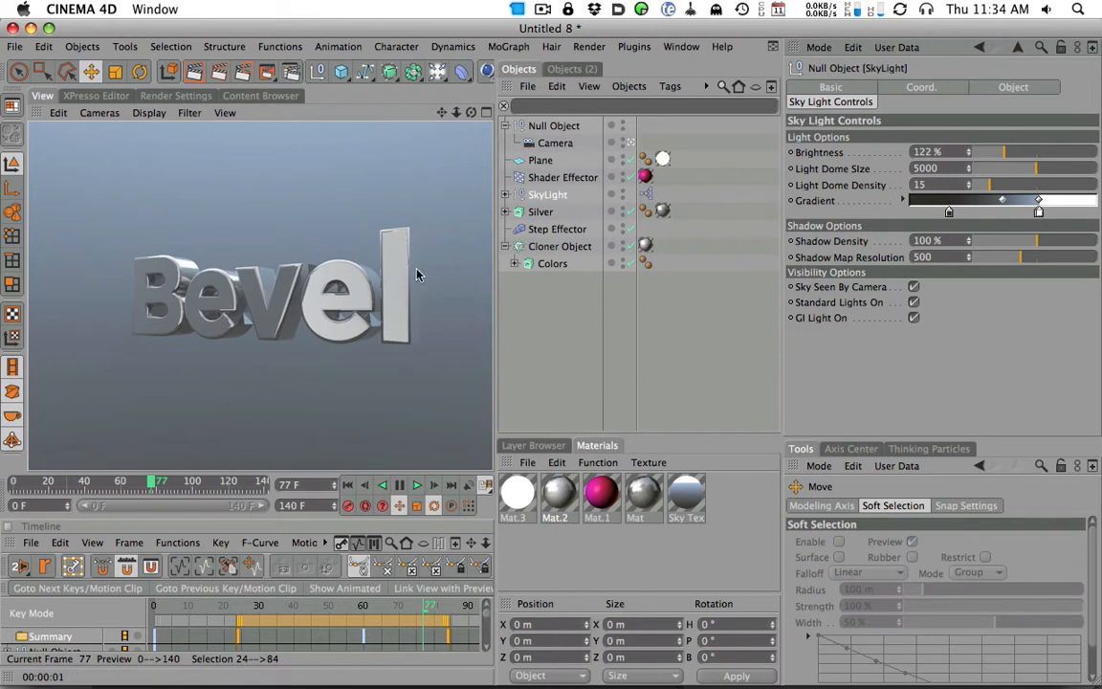
pyautogui.moveTo(949, 212); pyautogui.dragTo(966, 215)
pyautogui.doubleClick(965, 213)
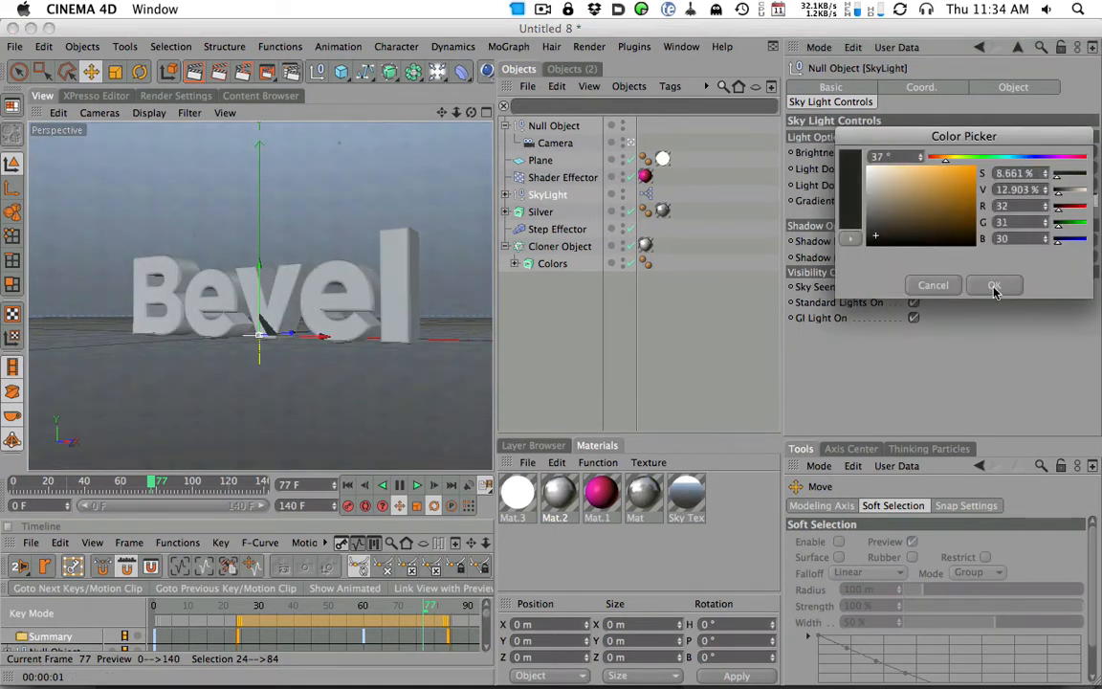
pyautogui.click(994, 284)
pyautogui.click(194, 75)
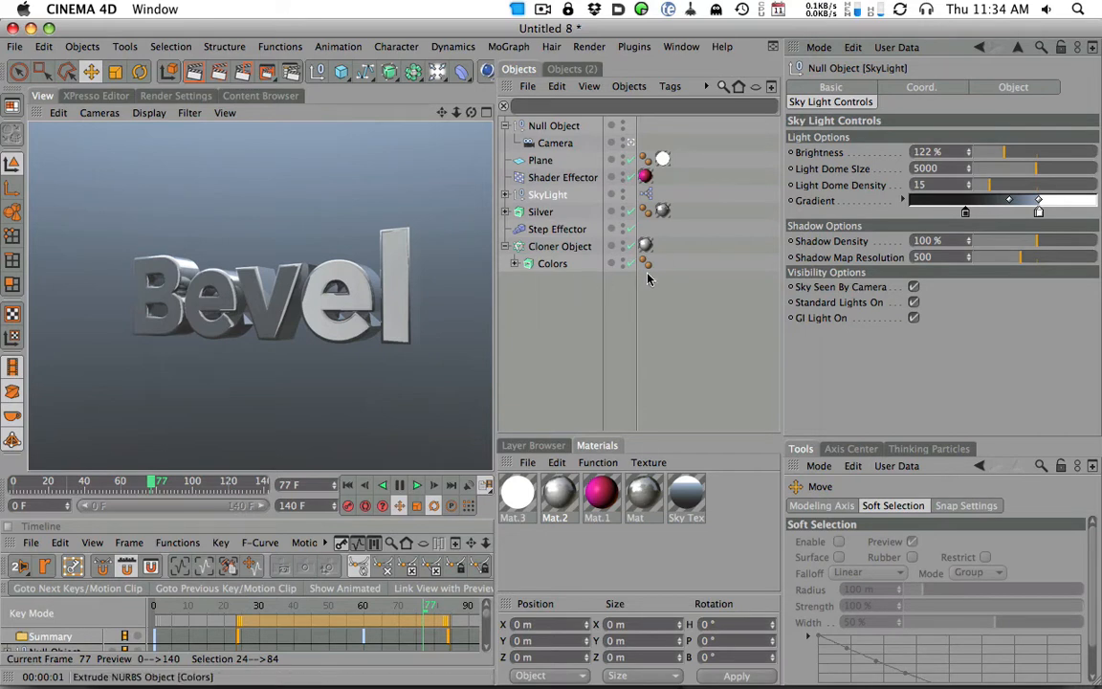
# Step: Render frame 33, raise the SkyLight brightness to 136 % and render the view again
pyautogui.moveTo(150, 483); pyautogui.dragTo(72, 482)
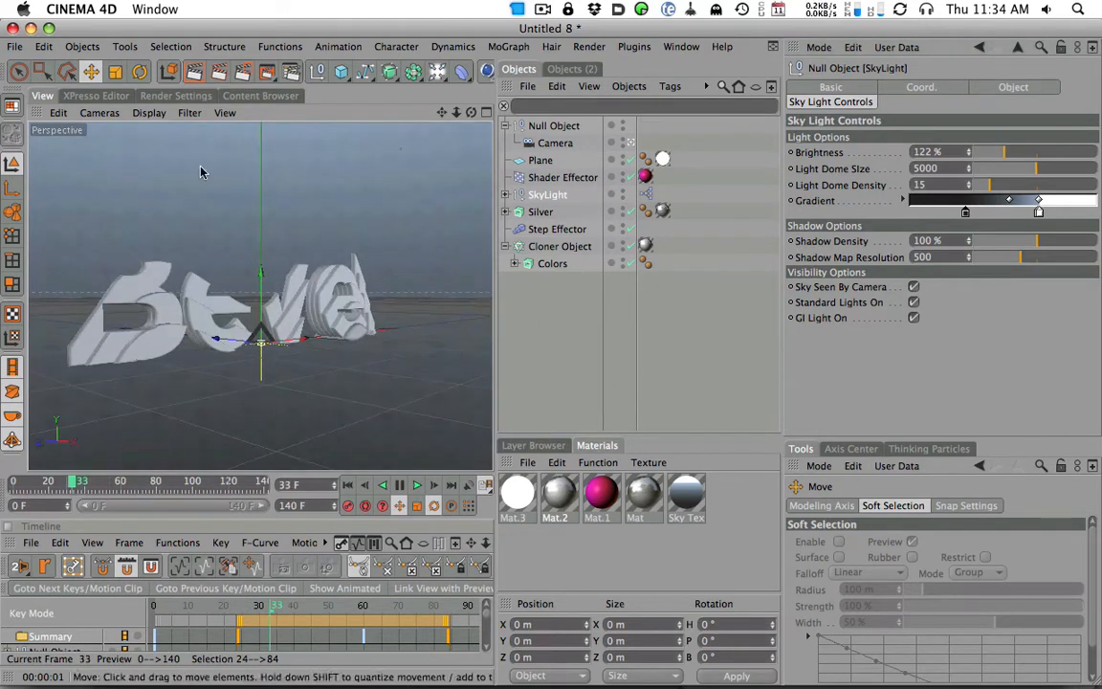
pyautogui.click(194, 73)
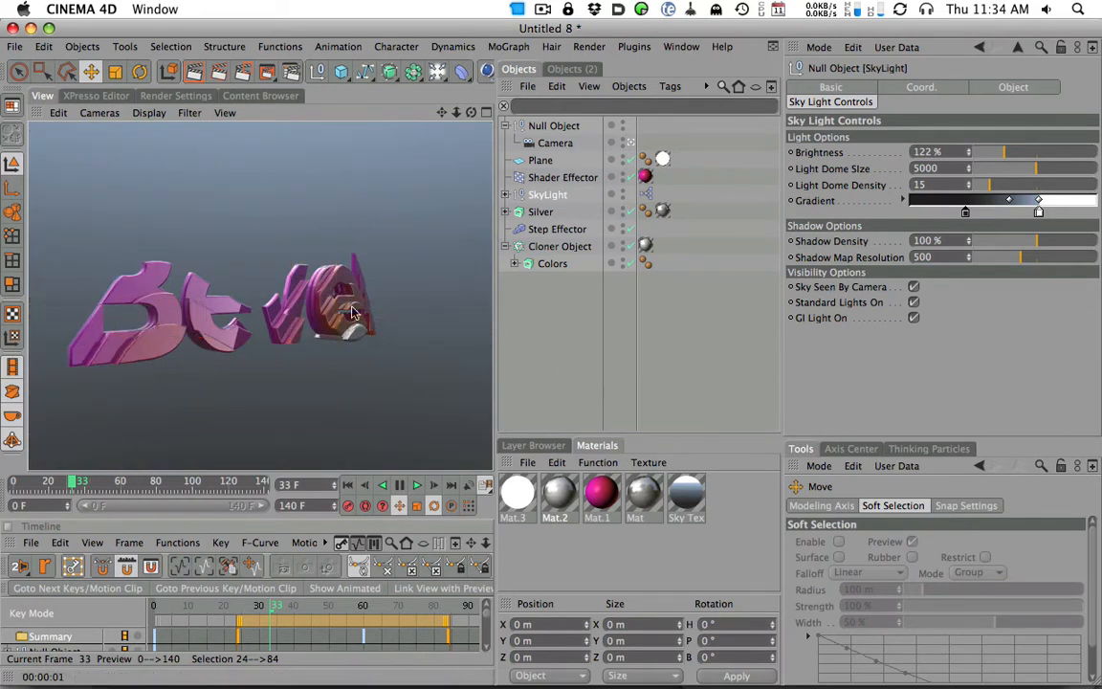
pyautogui.click(551, 196)
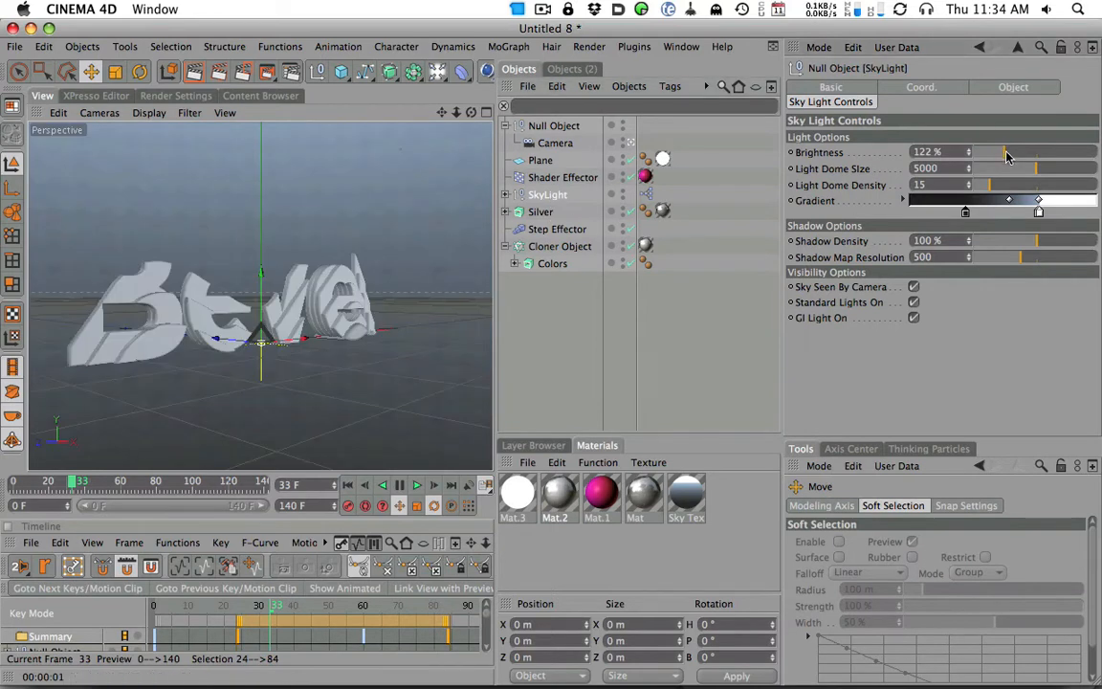
pyautogui.moveTo(1004, 155); pyautogui.dragTo(1008, 156)
pyautogui.click(172, 72)
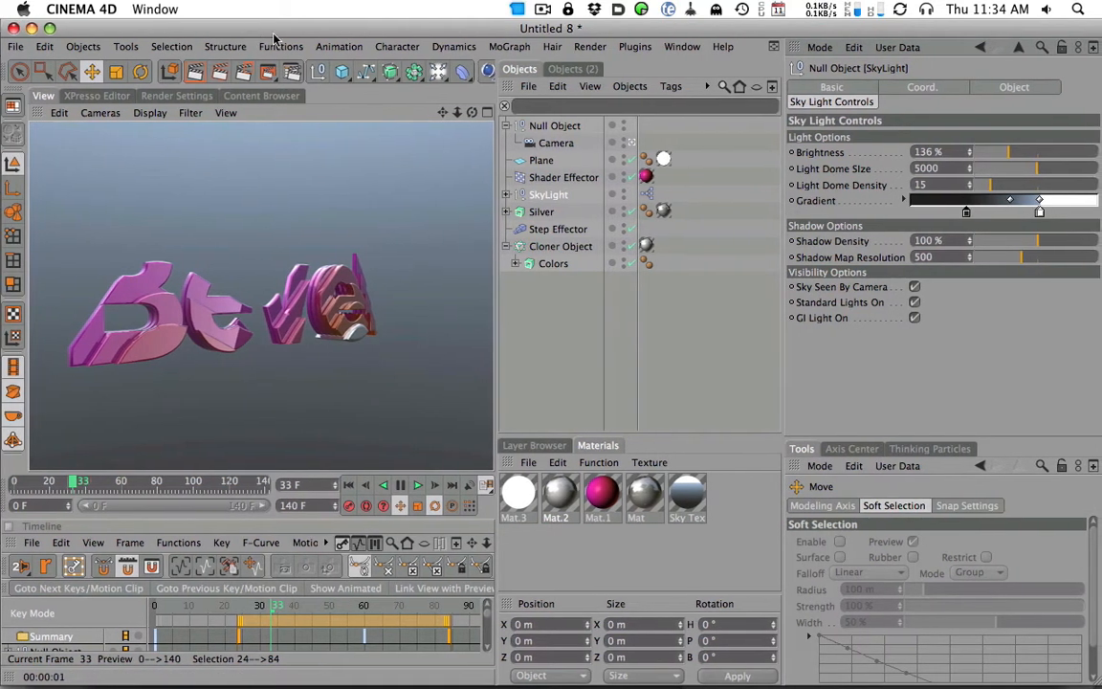
# Step: Set the render output's film aspect to HDTV (16:9) and lock the width-to-height ratio
pyautogui.click(165, 95)
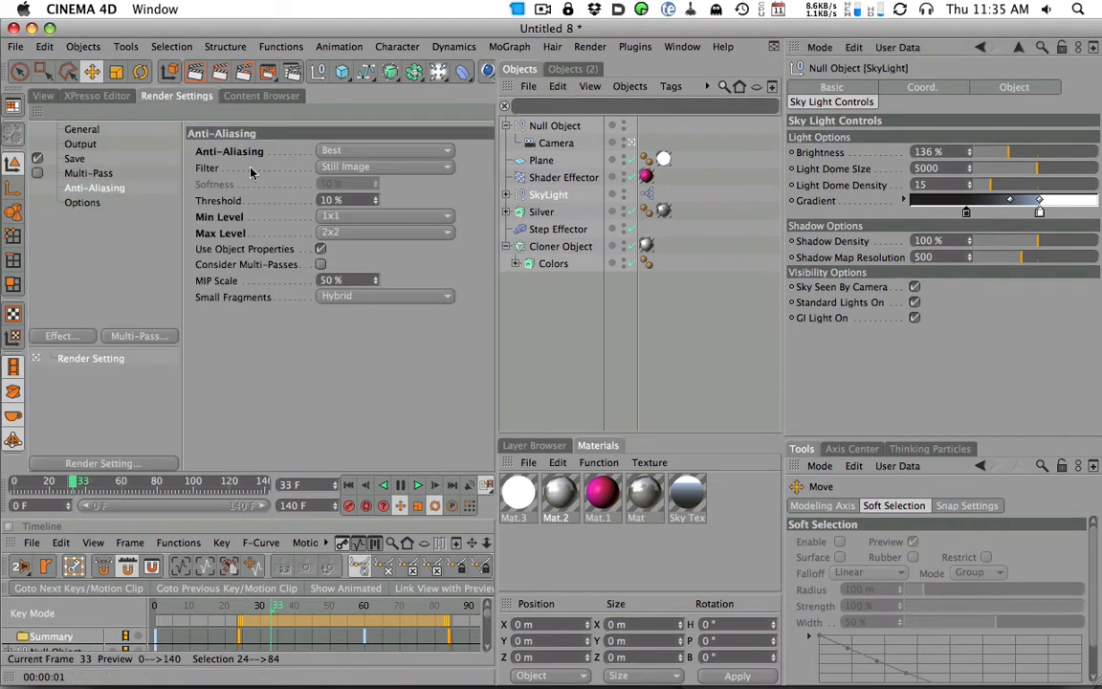
pyautogui.click(83, 145)
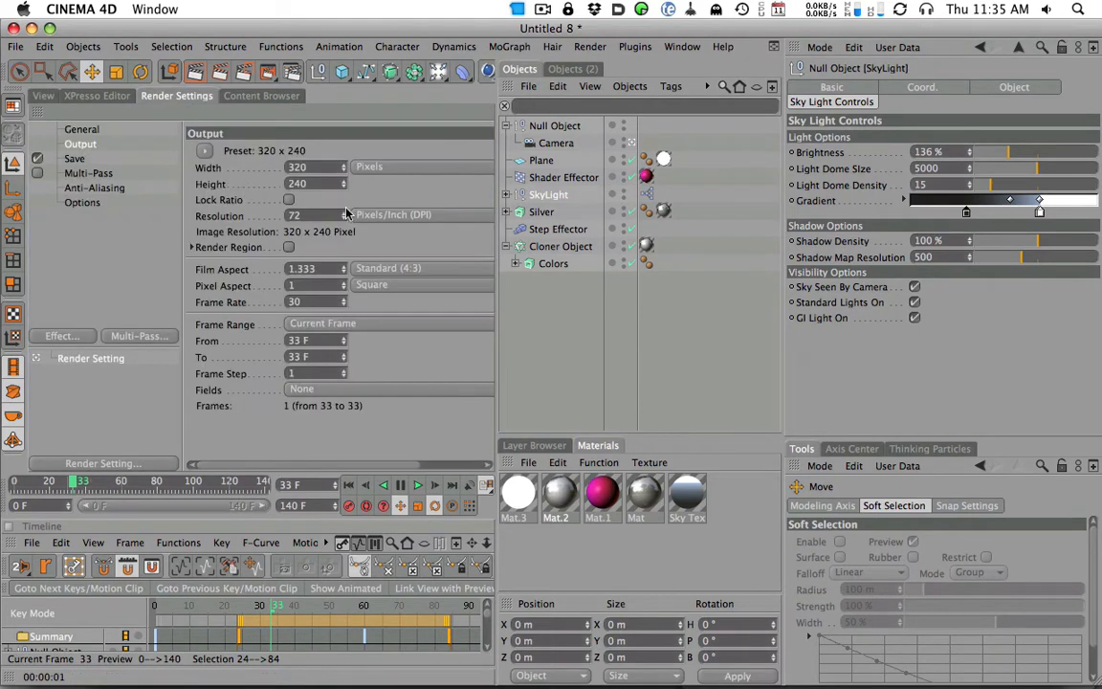
pyautogui.click(384, 269)
pyautogui.click(387, 334)
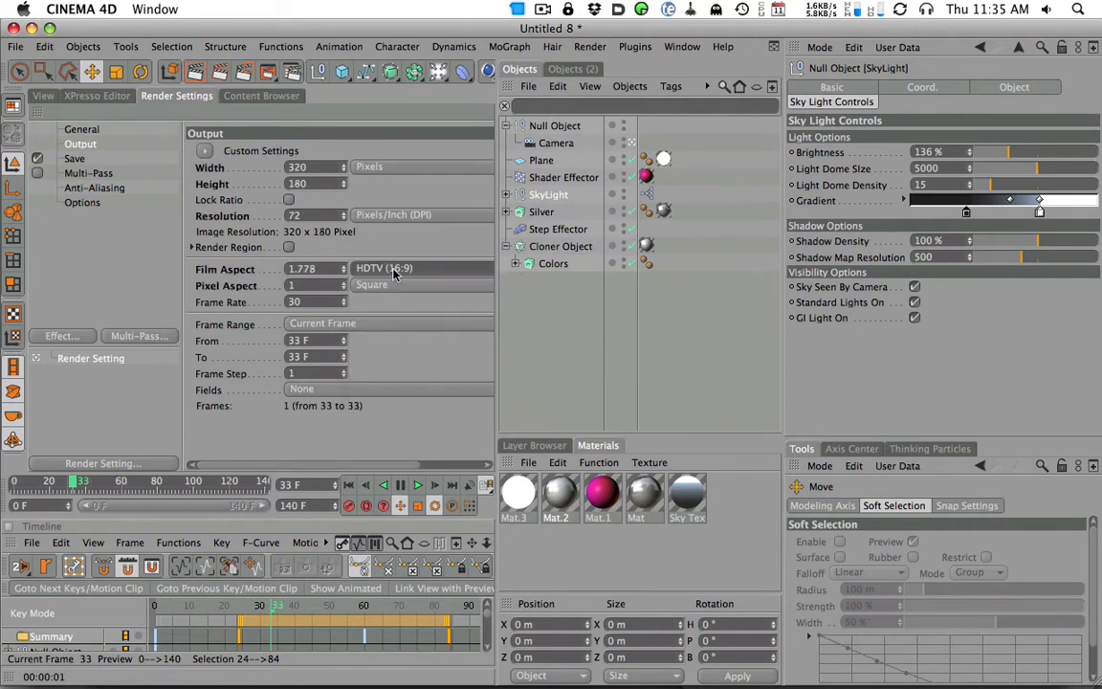
pyautogui.click(290, 201)
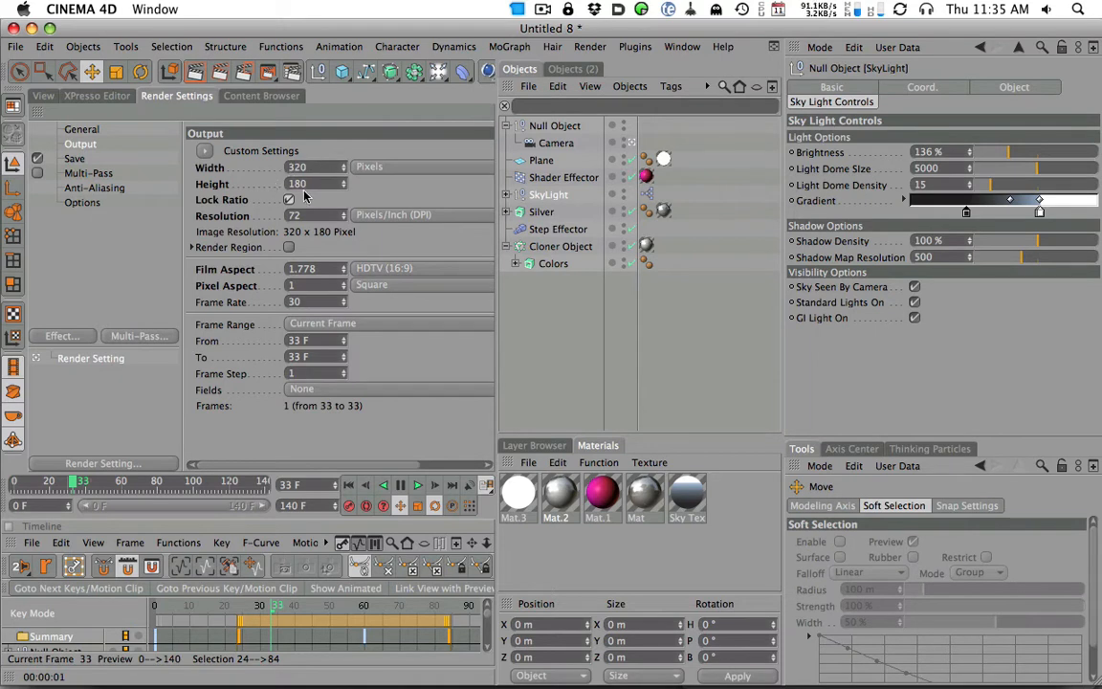
# Step: Set the render output's frame range to cover all frames, with the end shortened to frame 110
pyautogui.click(332, 324)
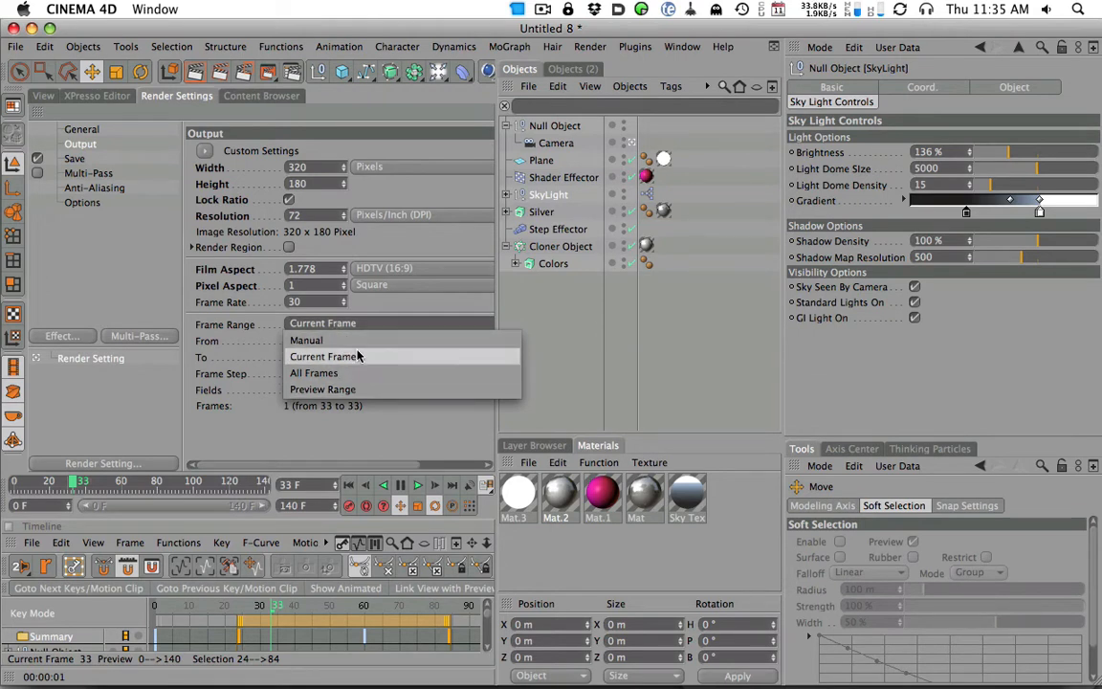
pyautogui.click(321, 373)
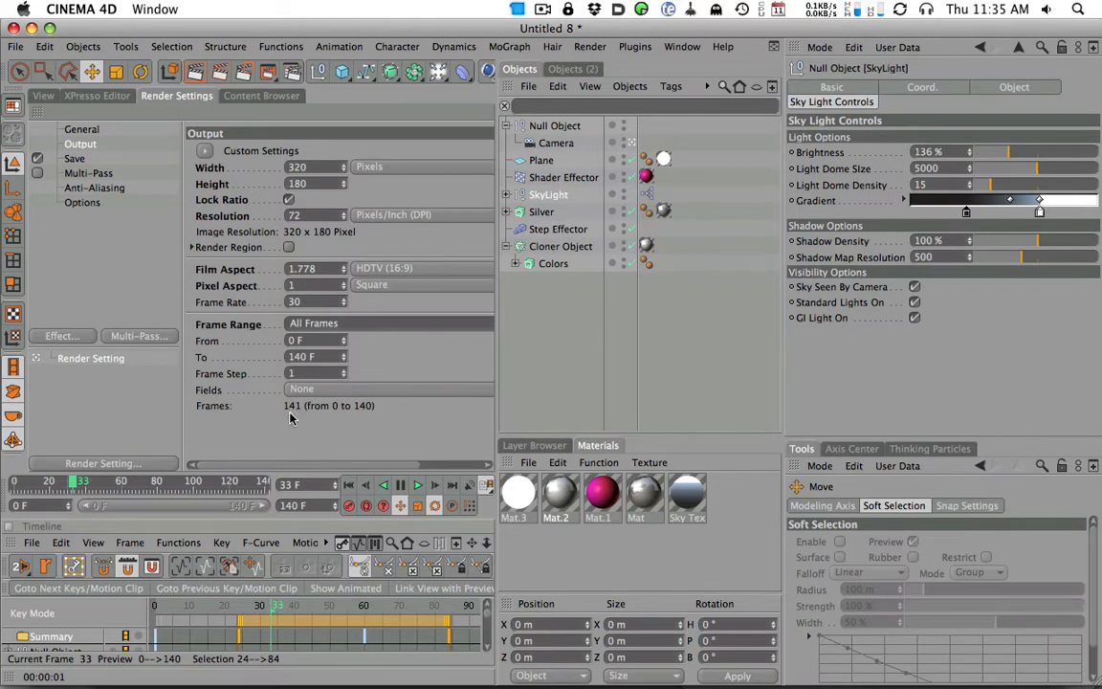
pyautogui.click(325, 357)
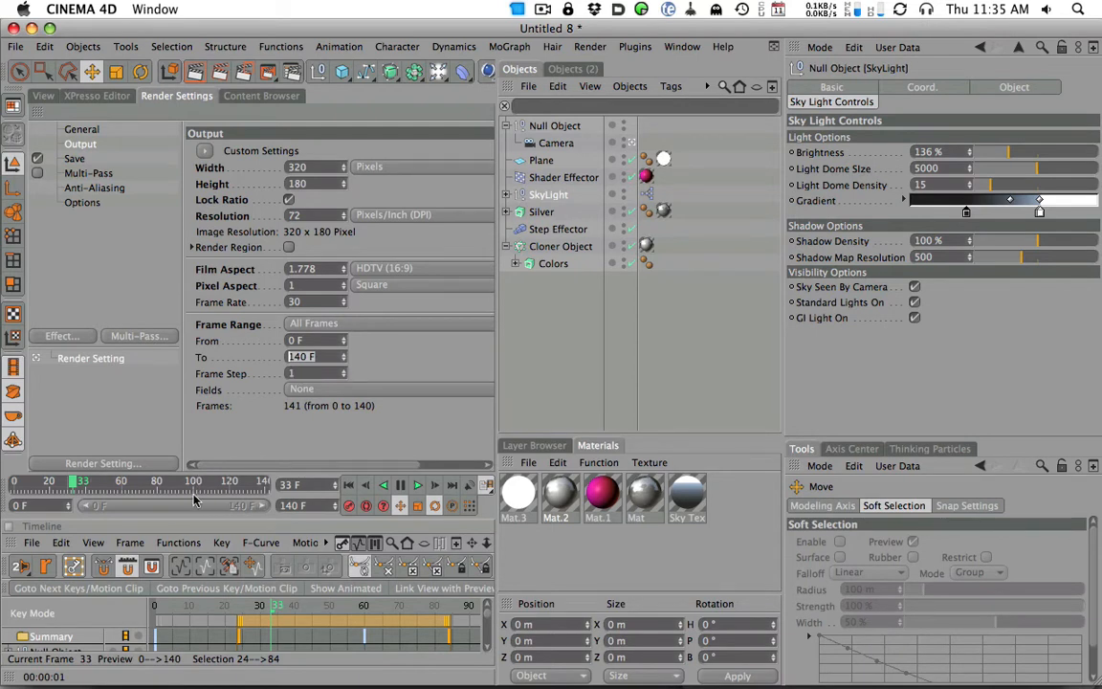
pyautogui.write('110')
pyautogui.press('Return')
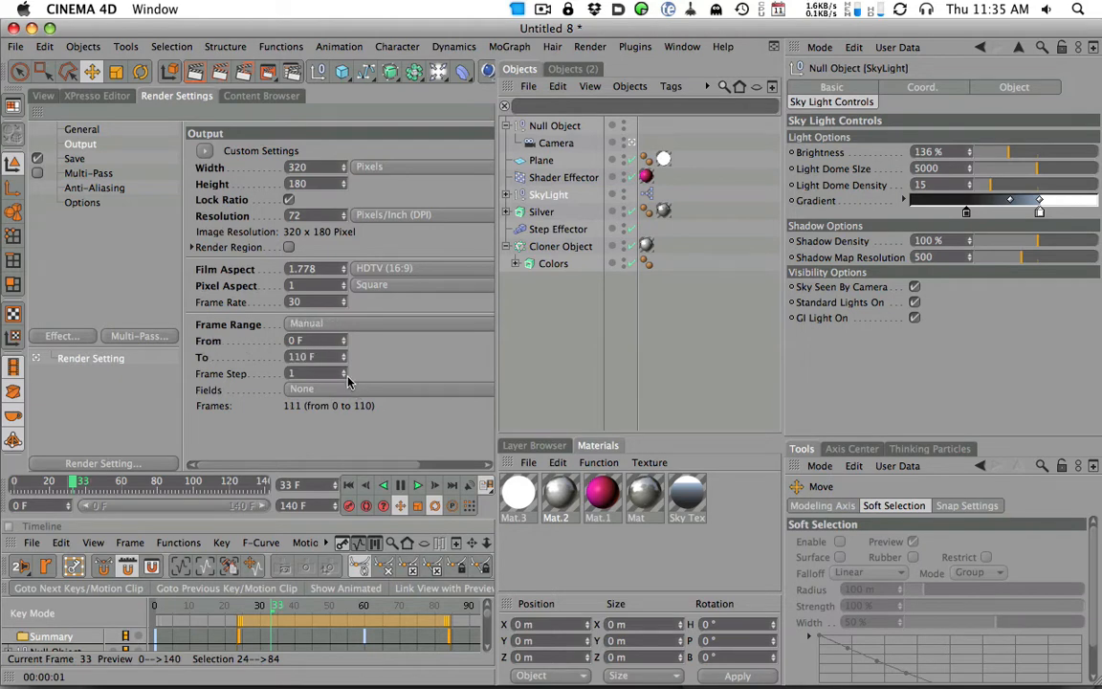
# Step: Render the animation to the Picture Viewer without saving it to a file
pyautogui.click(43, 95)
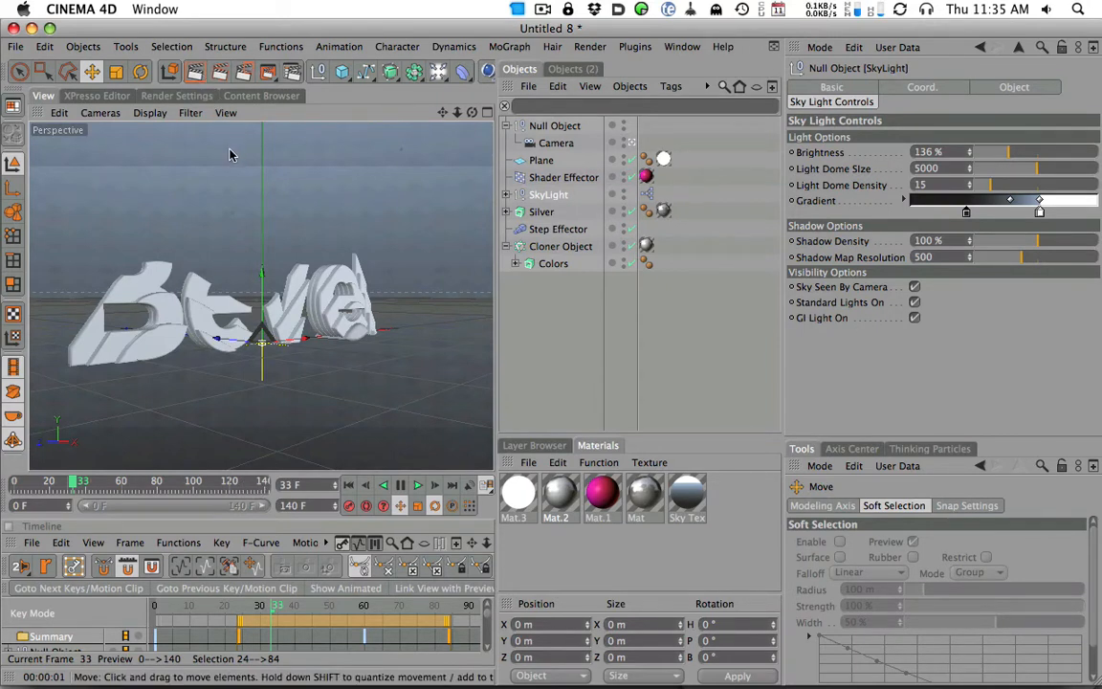
pyautogui.hotkey('shift', 'r')
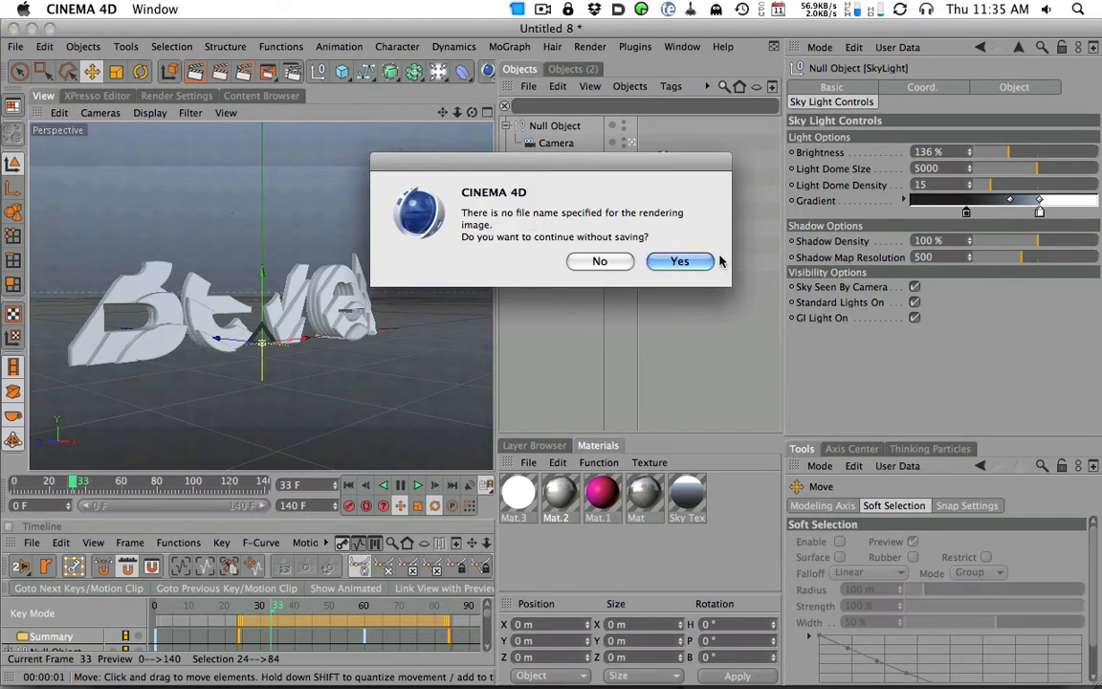
pyautogui.click(679, 262)
pyautogui.moveTo(765, 30); pyautogui.dragTo(649, 54)
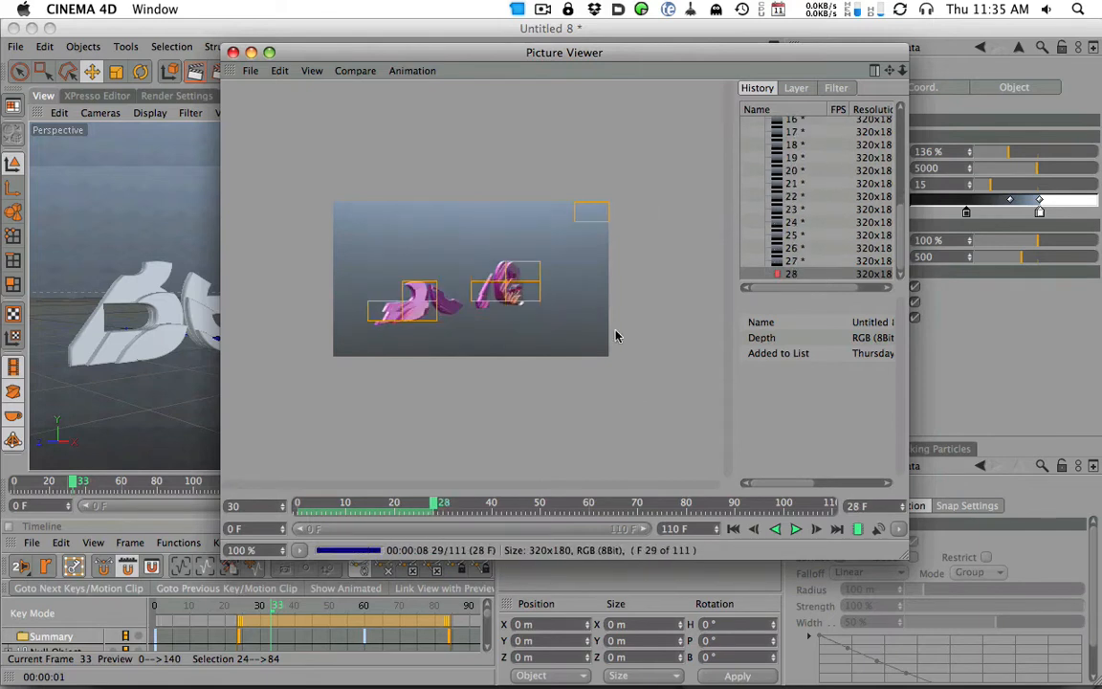
pyautogui.moveTo(543, 55); pyautogui.dragTo(555, 141)
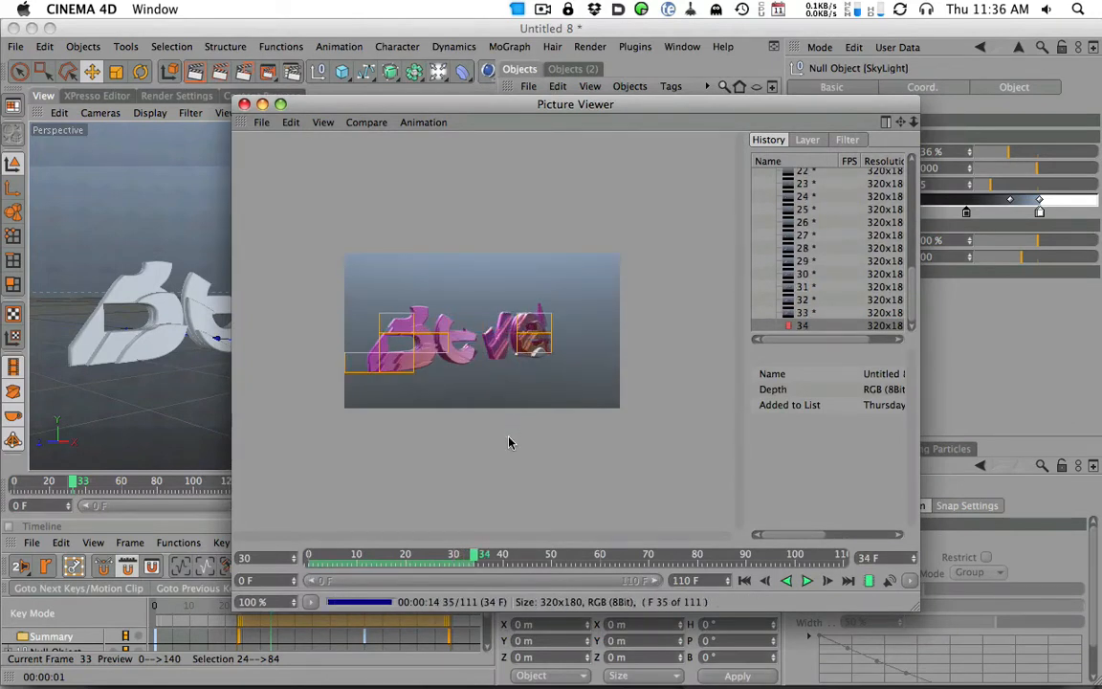
pyautogui.moveTo(587, 106); pyautogui.dragTo(545, 74)
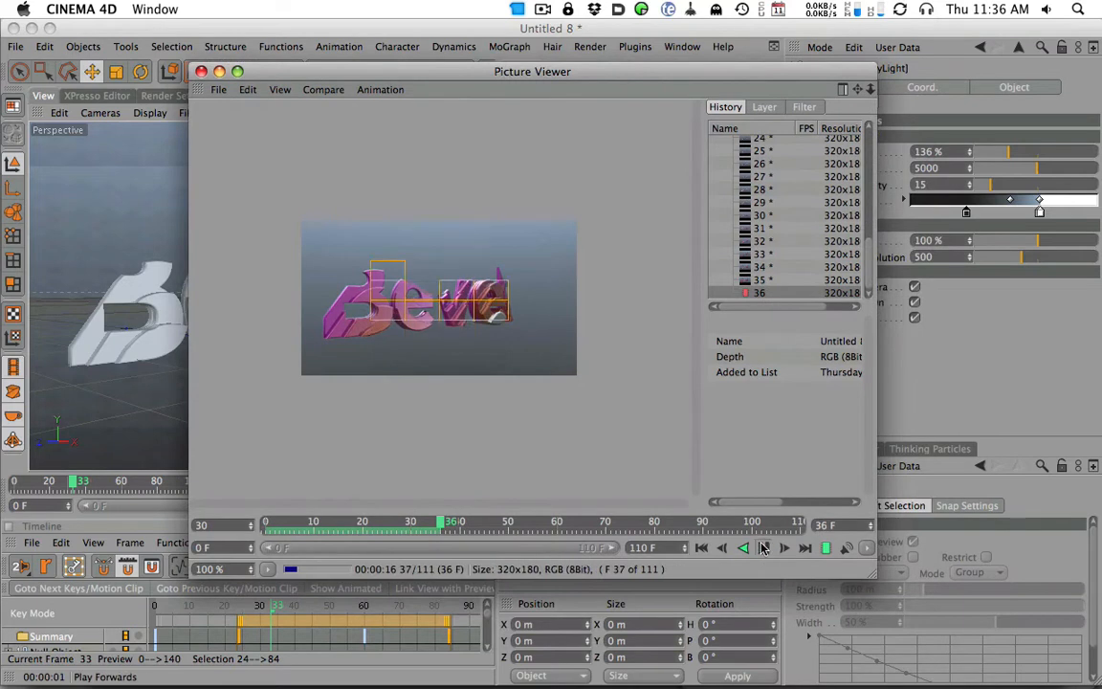
# Step: Play back the rendered animation and close the Picture Viewer
pyautogui.click(765, 547)
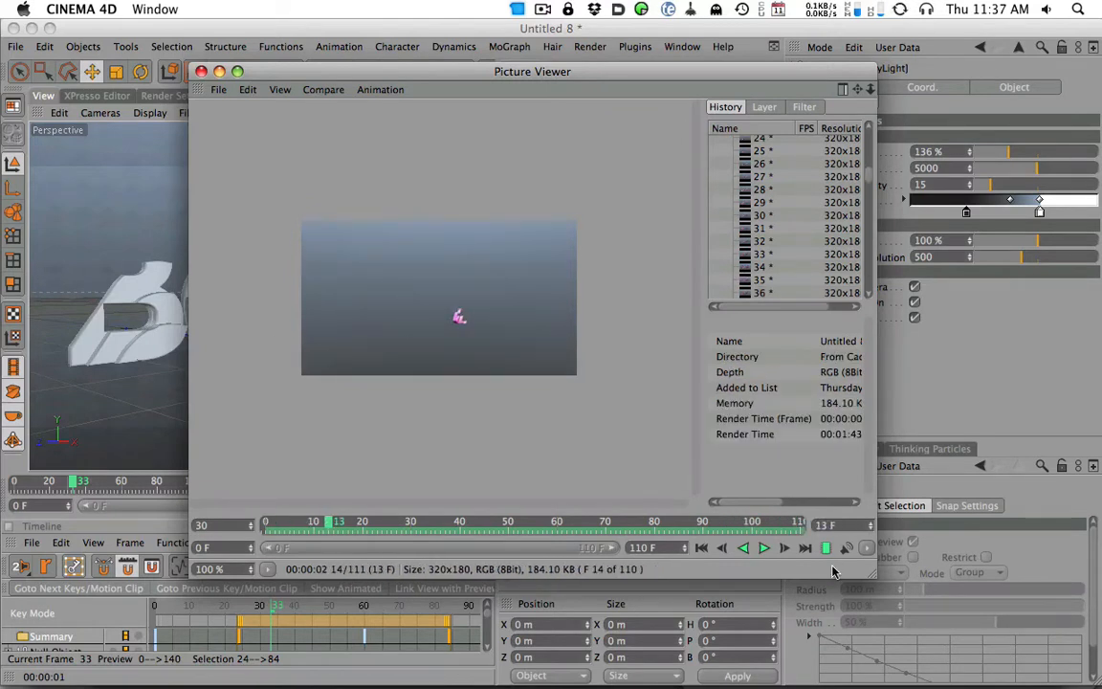
pyautogui.click(764, 548)
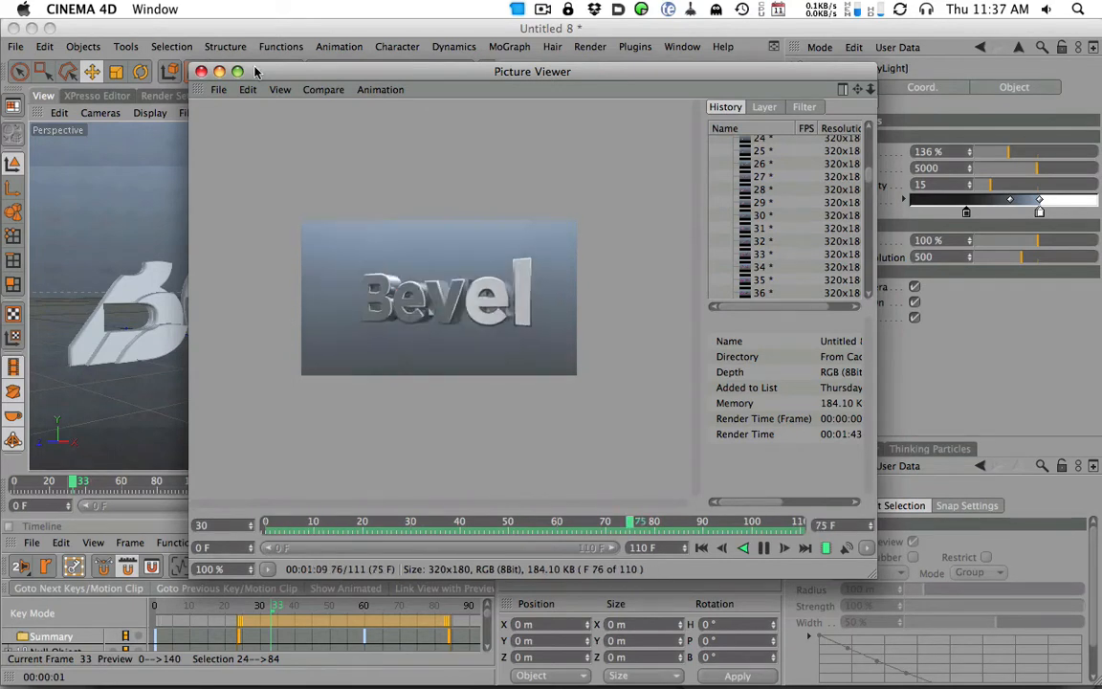
pyautogui.click(201, 72)
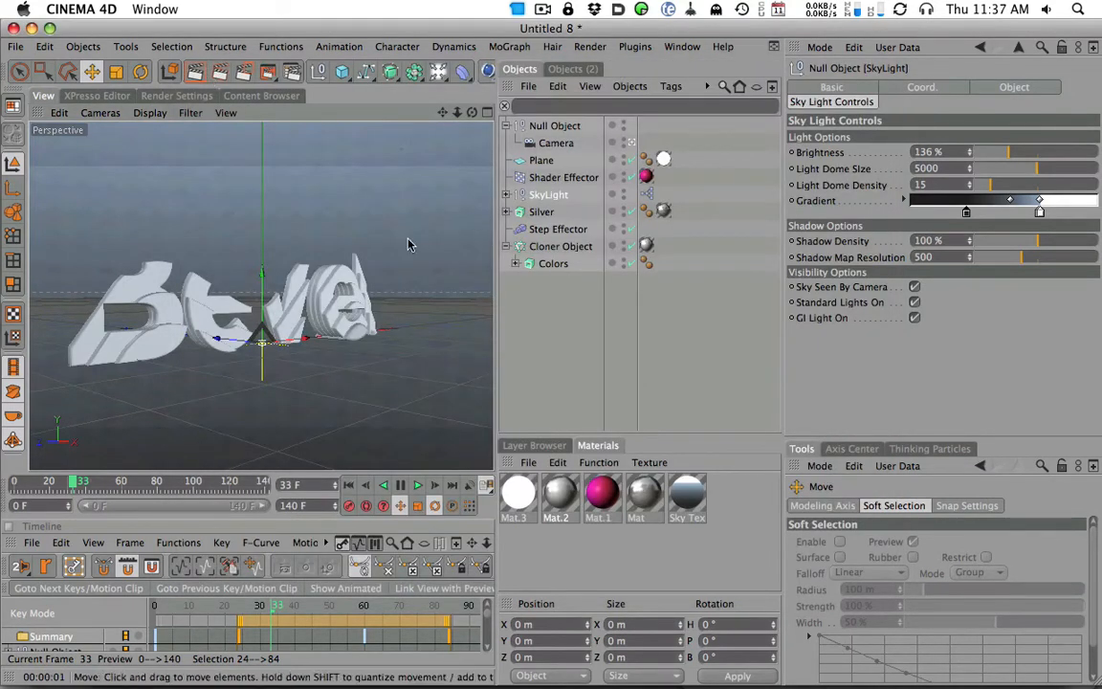
# Step: Leave the scene camera's view, show the whole setup from outside and select the white reflector plane
pyautogui.click(486, 112)
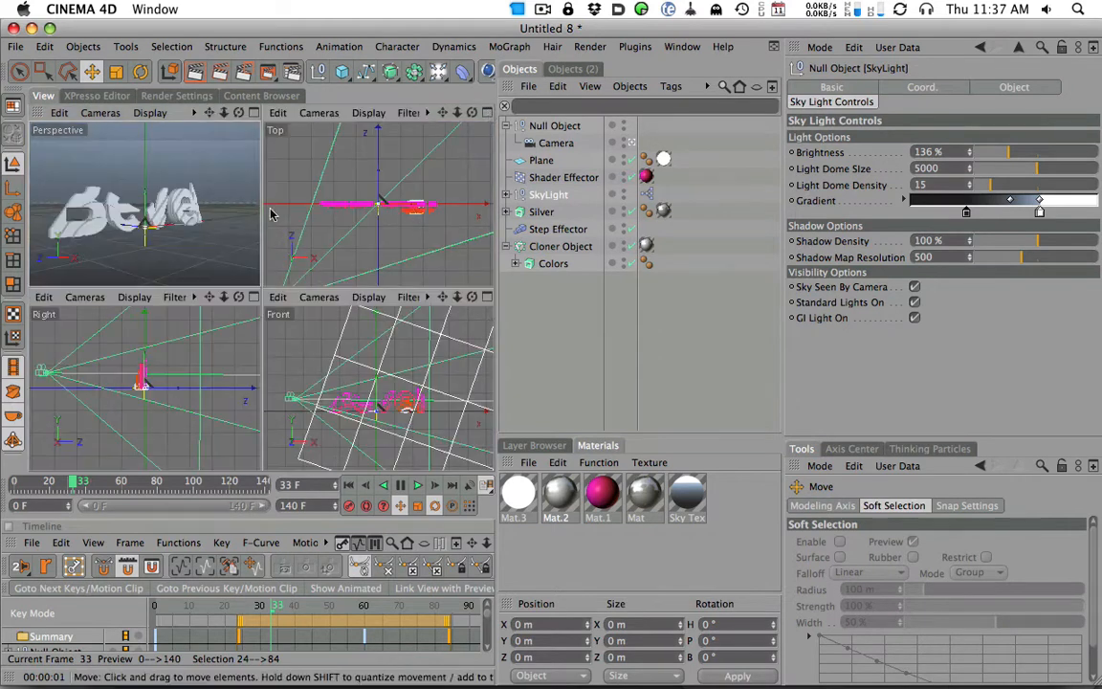
pyautogui.click(254, 114)
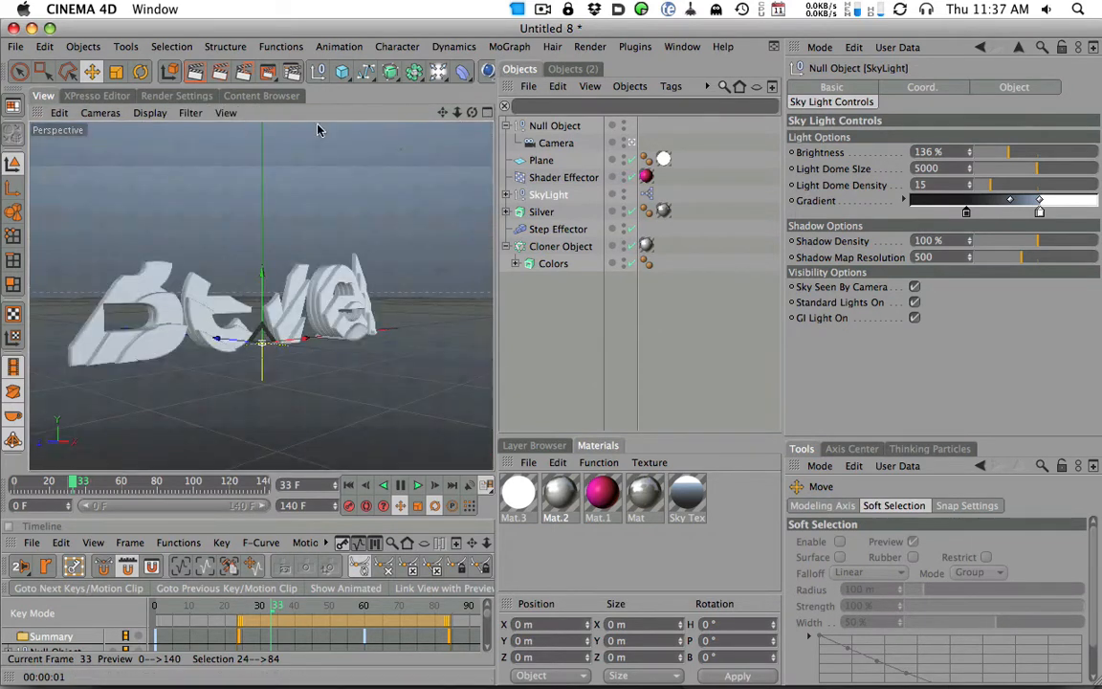
pyautogui.click(630, 143)
pyautogui.keyDown('alt'); pyautogui.moveTo(403, 259); pyautogui.dragTo(144, 339, button='right'); pyautogui.keyUp('alt')
pyautogui.keyDown('alt'); pyautogui.moveTo(393, 231); pyautogui.dragTo(466, 216); pyautogui.keyUp('alt')
pyautogui.keyDown('alt'); pyautogui.moveTo(466, 217); pyautogui.dragTo(353, 216, button='right'); pyautogui.keyUp('alt')
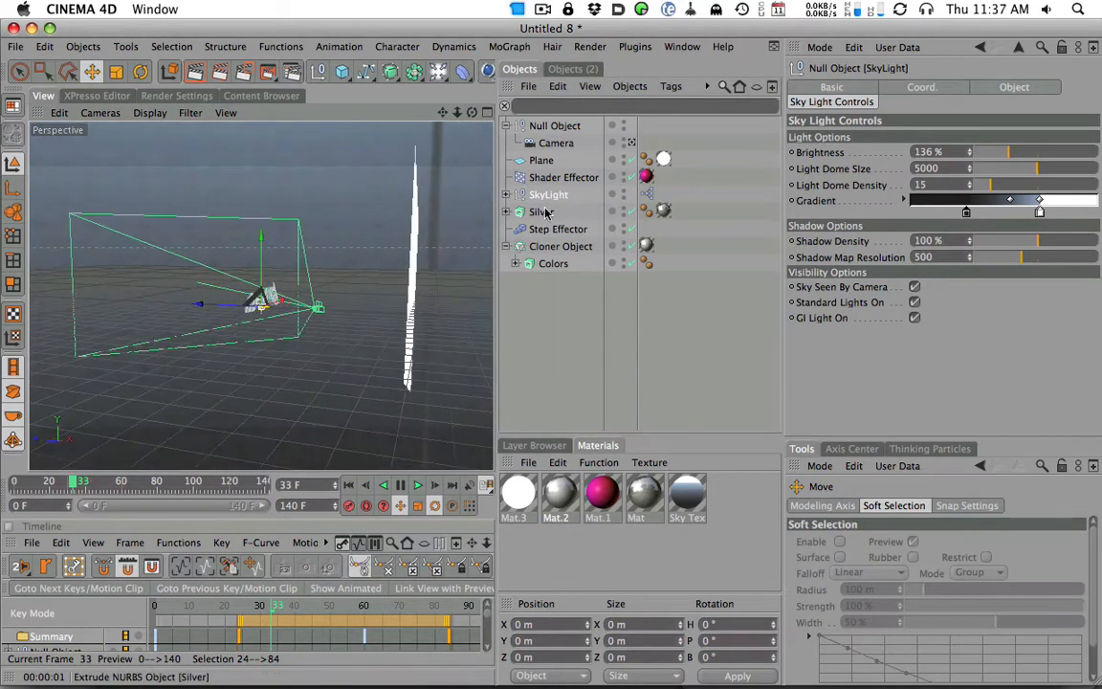
pyautogui.click(414, 239)
pyautogui.keyDown('alt'); pyautogui.moveTo(421, 239); pyautogui.dragTo(462, 223); pyautogui.keyUp('alt')
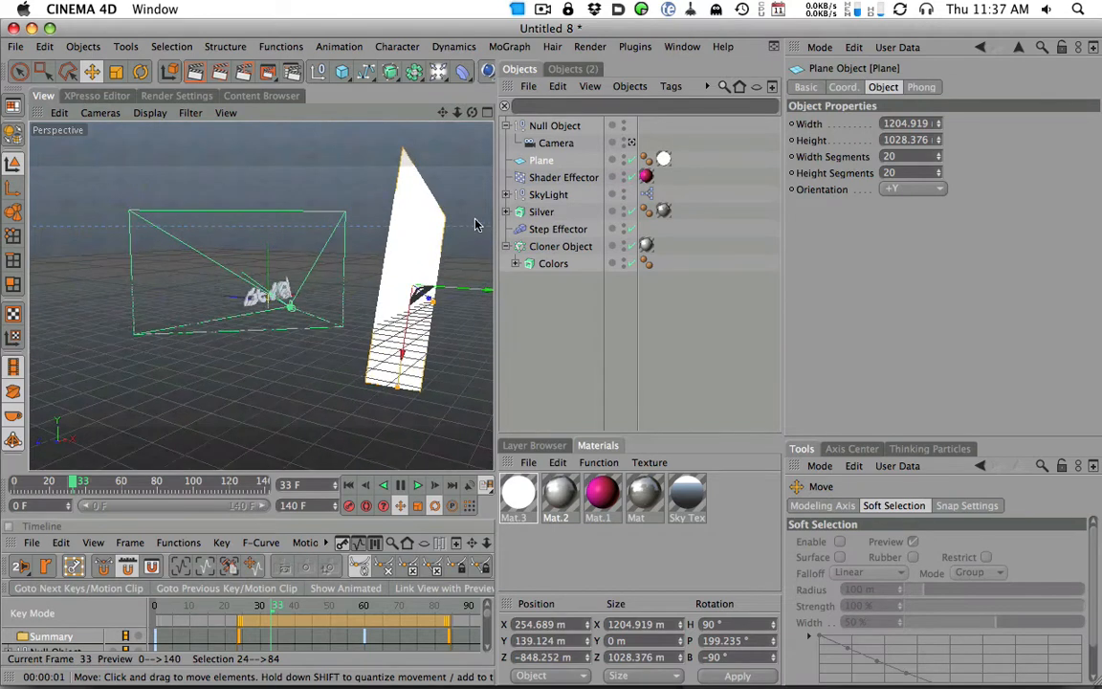
# Step: Duplicate the white plane and place the copy at about X -992, Y 289, Z -207 m, rotated about 20°, 187°, -108°
pyautogui.press('super+c')
pyautogui.press('super+v')
pyautogui.moveTo(427, 299); pyautogui.dragTo(123, 289)
pyautogui.press('super+z')
pyautogui.click(139, 69)
pyautogui.click(92, 72)
pyautogui.keyDown('alt'); pyautogui.moveTo(211, 239); pyautogui.dragTo(319, 313); pyautogui.keyUp('alt')
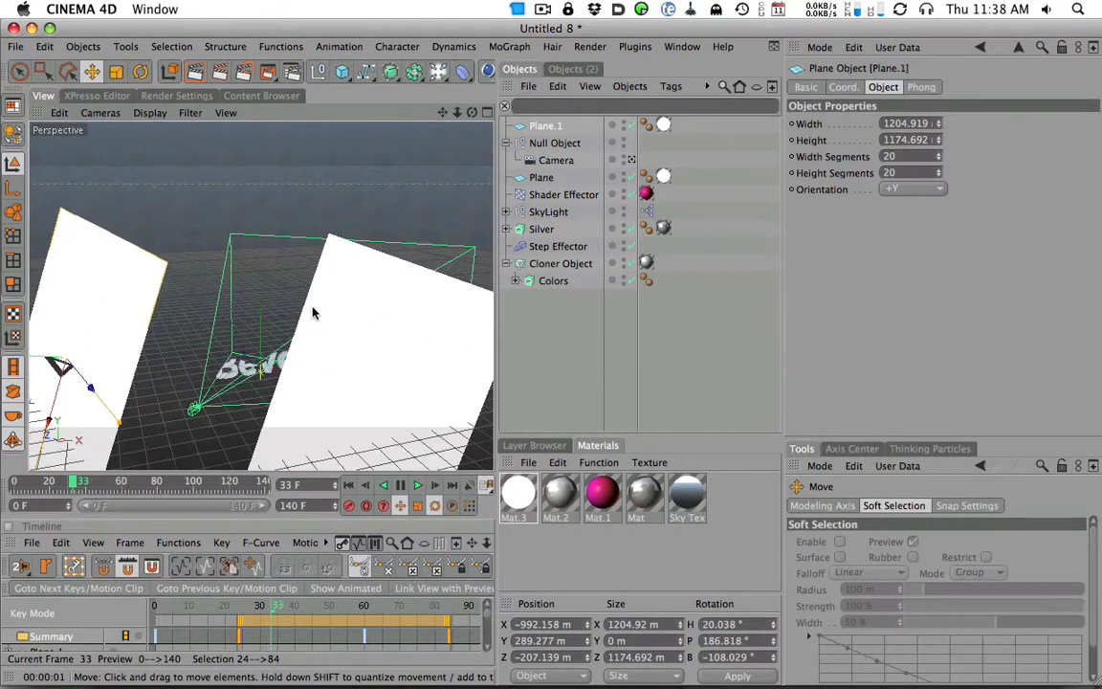
# Step: Check both planes around the text, return to the scene camera's view and render frame 140
pyautogui.keyDown('alt'); pyautogui.moveTo(339, 278); pyautogui.dragTo(204, 355, button='right'); pyautogui.keyUp('alt')
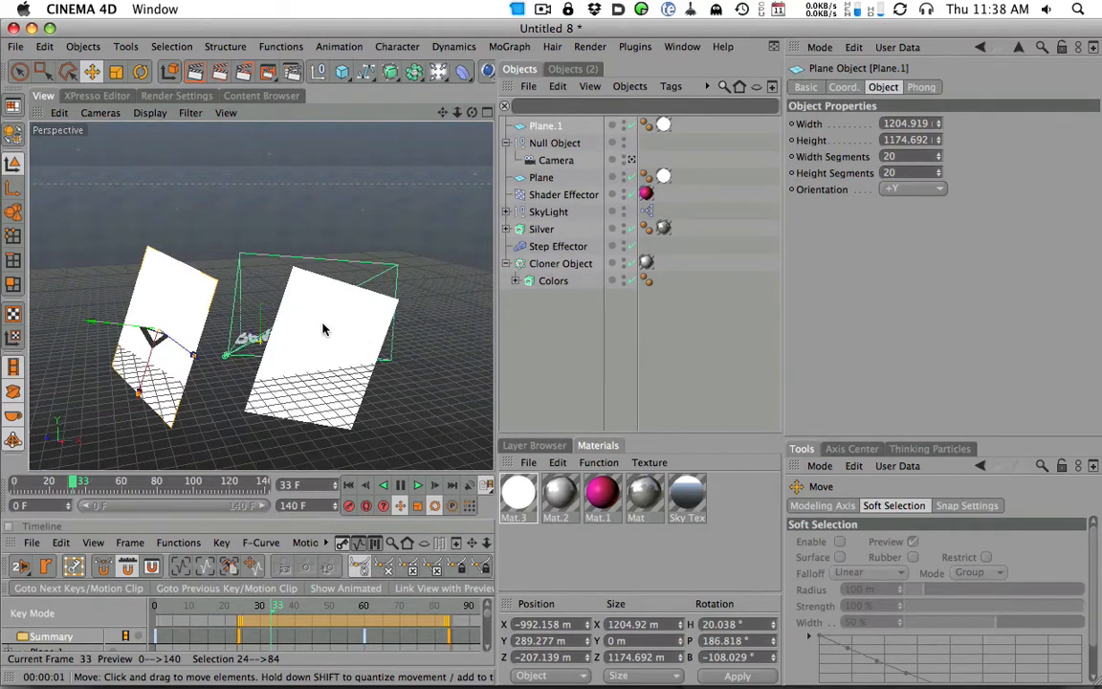
pyautogui.keyDown('alt'); pyautogui.moveTo(278, 343); pyautogui.dragTo(651, 249, button='right'); pyautogui.keyUp('alt')
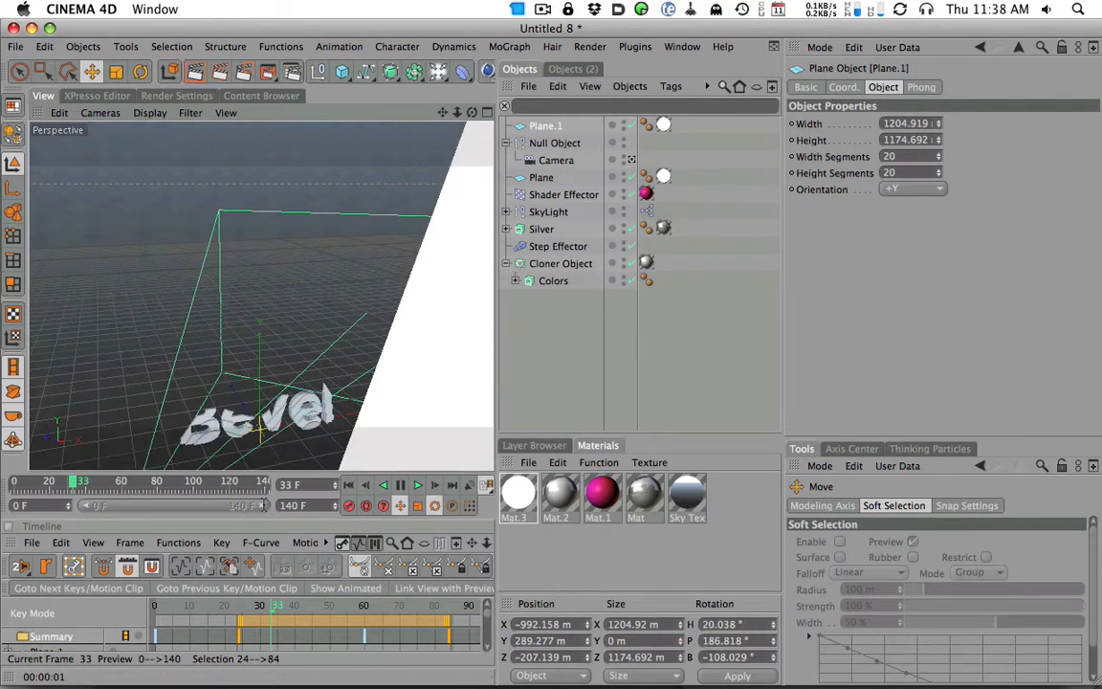
pyautogui.keyDown('alt'); pyautogui.moveTo(327, 325); pyautogui.dragTo(418, 337, button='right'); pyautogui.keyUp('alt')
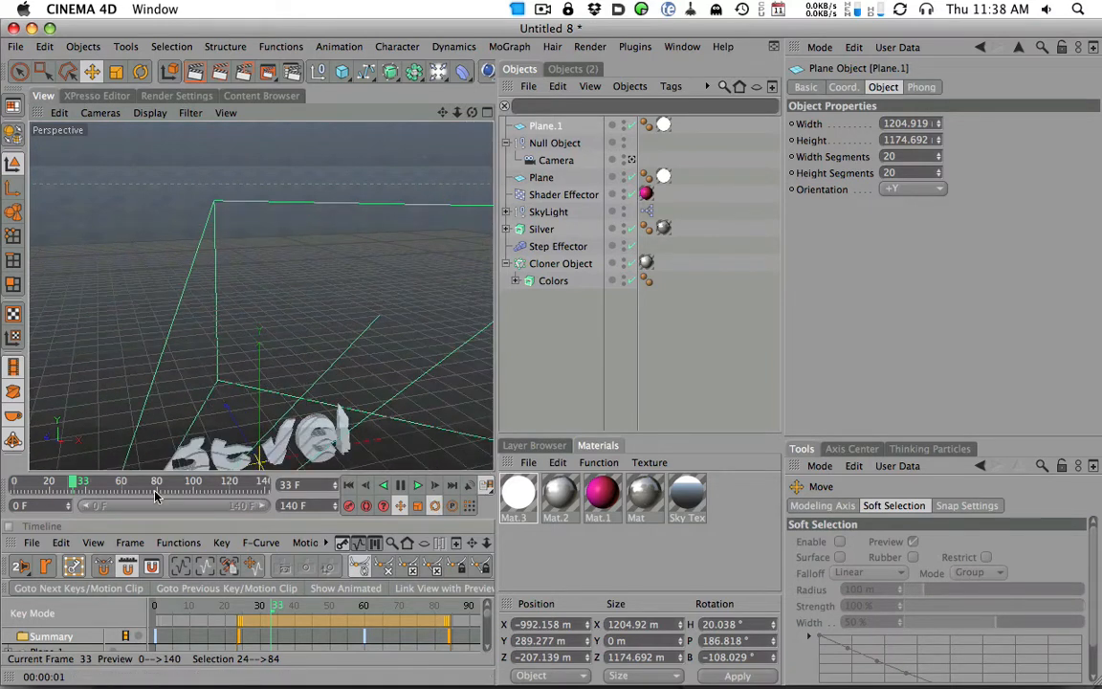
pyautogui.keyDown('alt'); pyautogui.moveTo(413, 320); pyautogui.dragTo(277, 351); pyautogui.keyUp('alt')
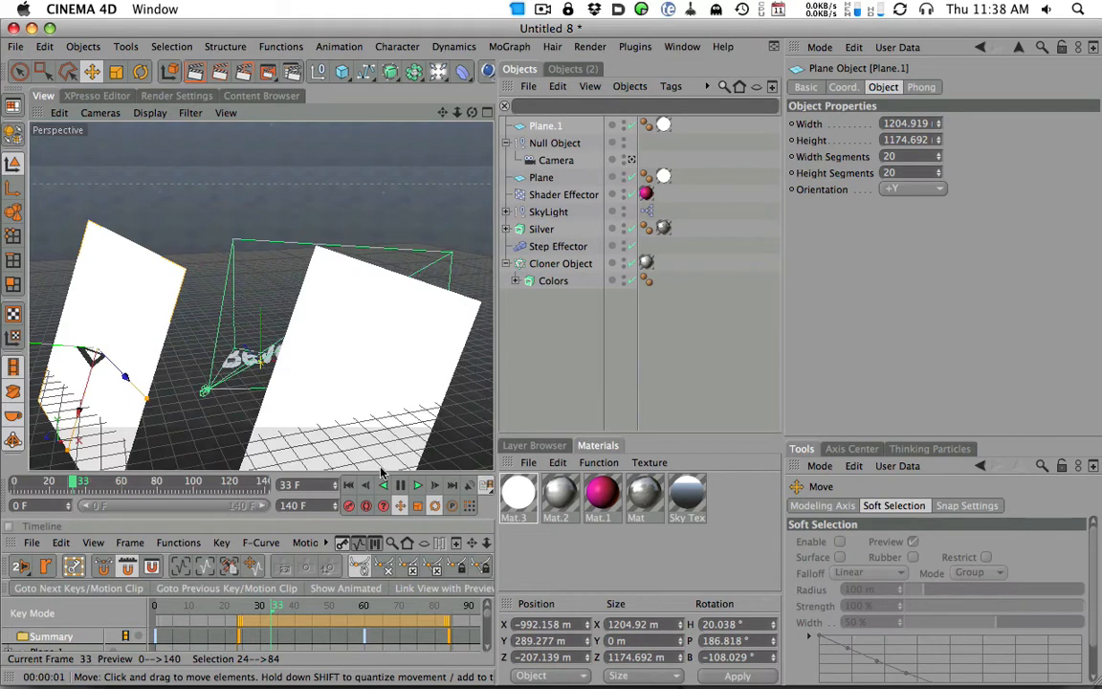
pyautogui.click(632, 159)
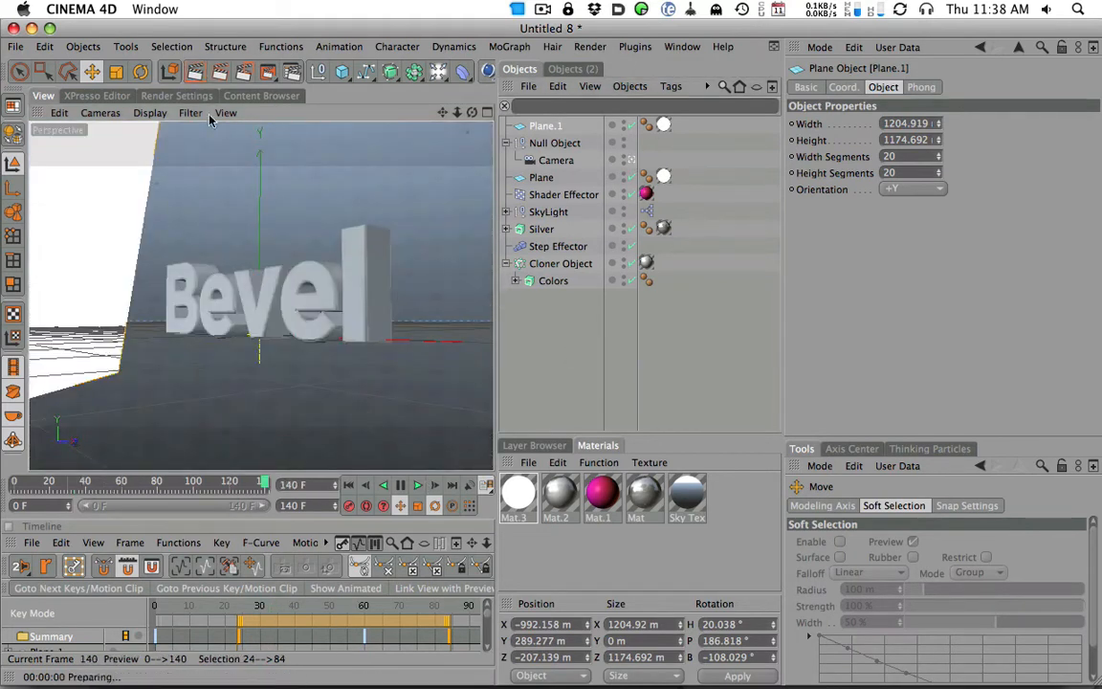
pyautogui.press('super+r')
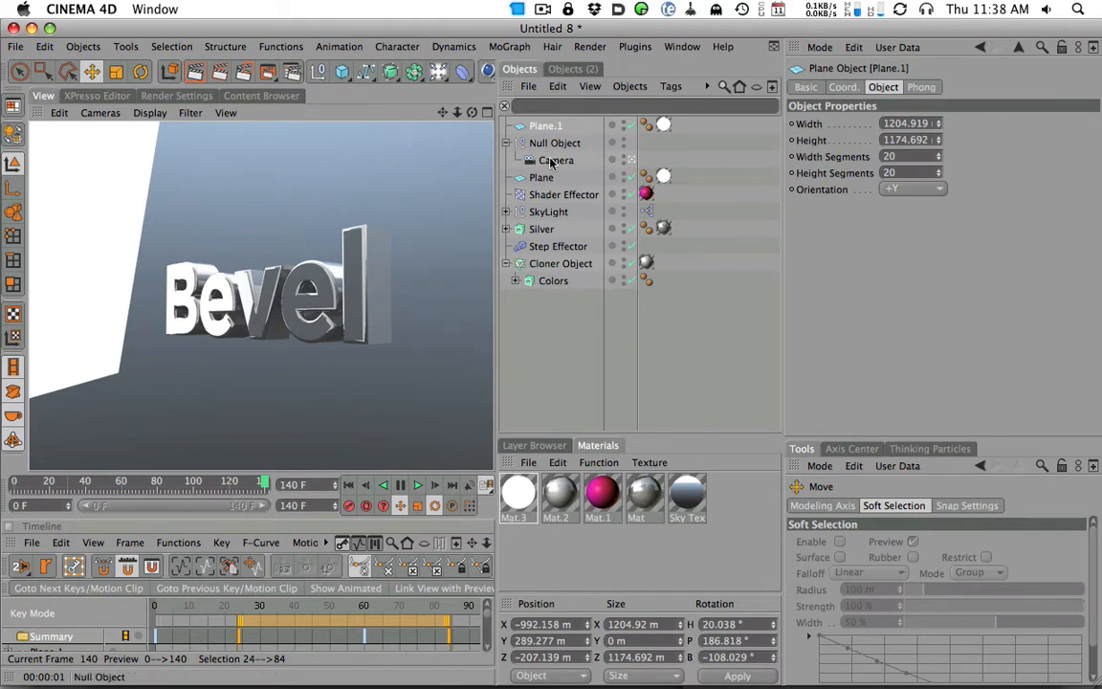
# Step: Add a Compositing tag to the duplicated plane and turn off Seen by Camera
pyautogui.click(543, 126)
pyautogui.rightClick(545, 127)
pyautogui.moveTo(608, 134)
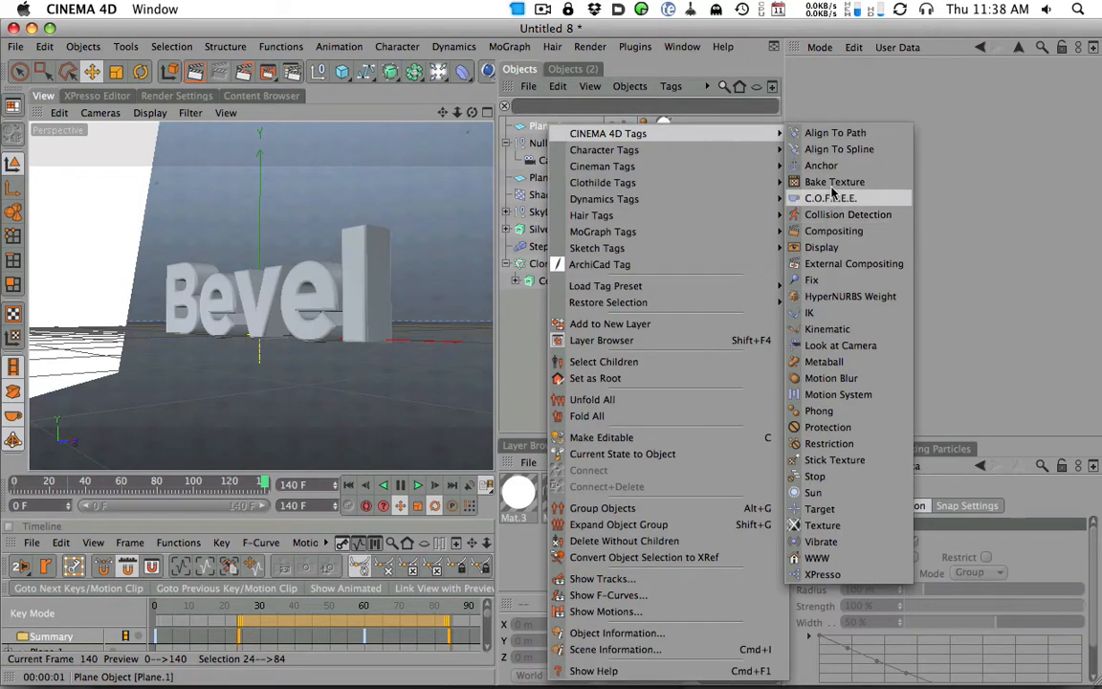
pyautogui.click(840, 232)
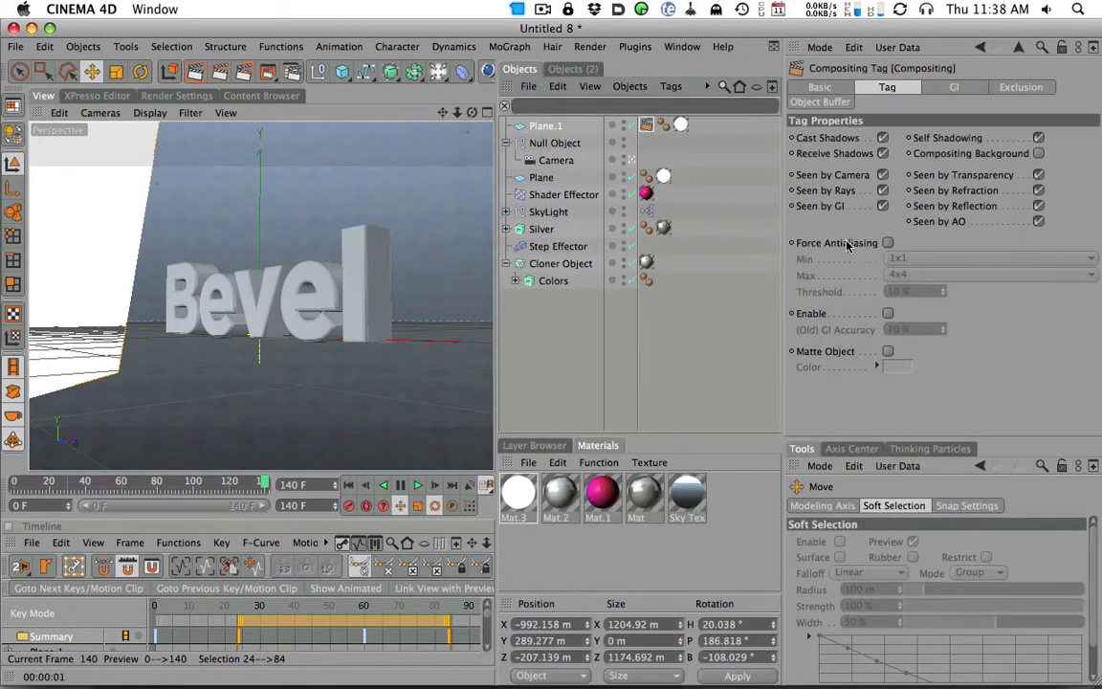
pyautogui.click(882, 176)
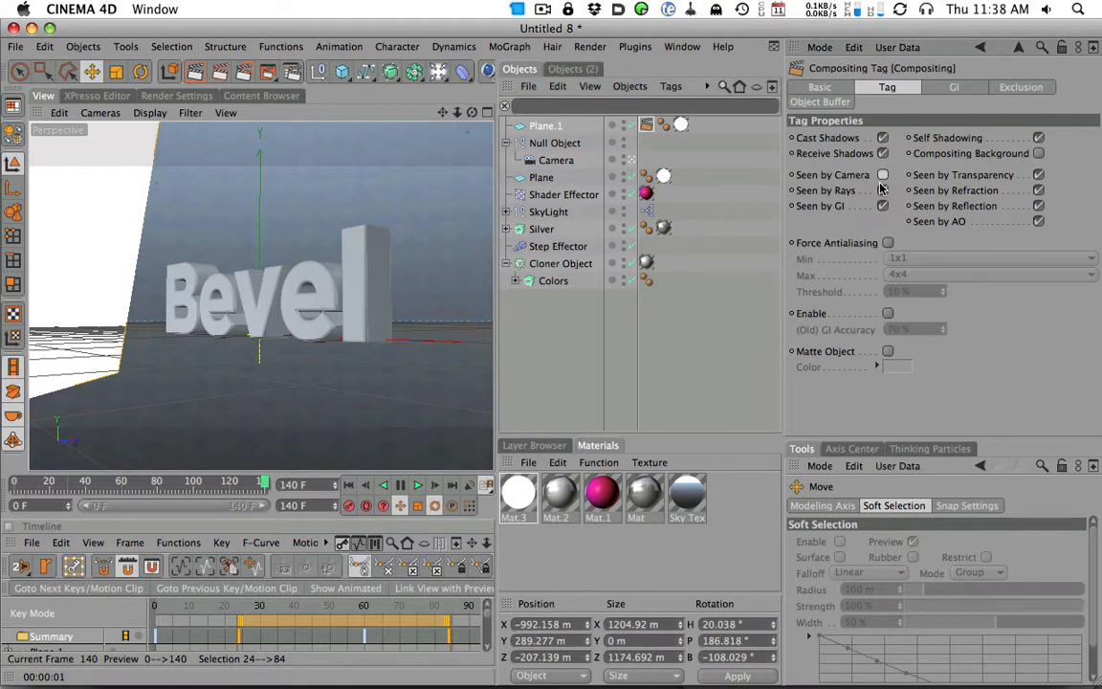
pyautogui.click(882, 191)
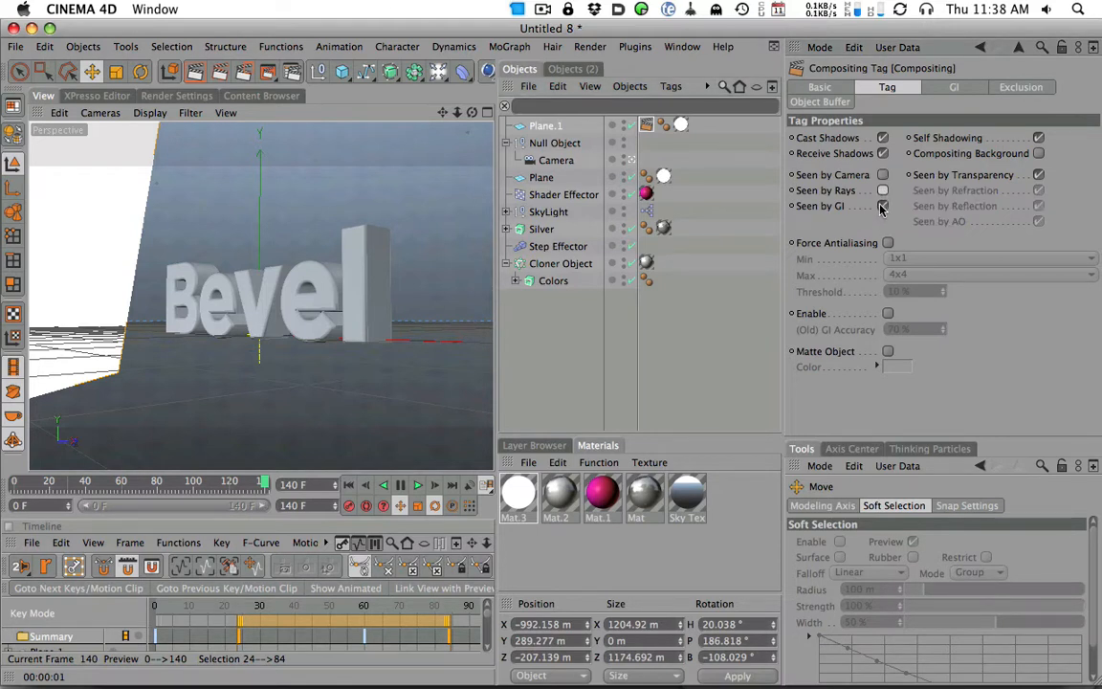
pyautogui.click(196, 73)
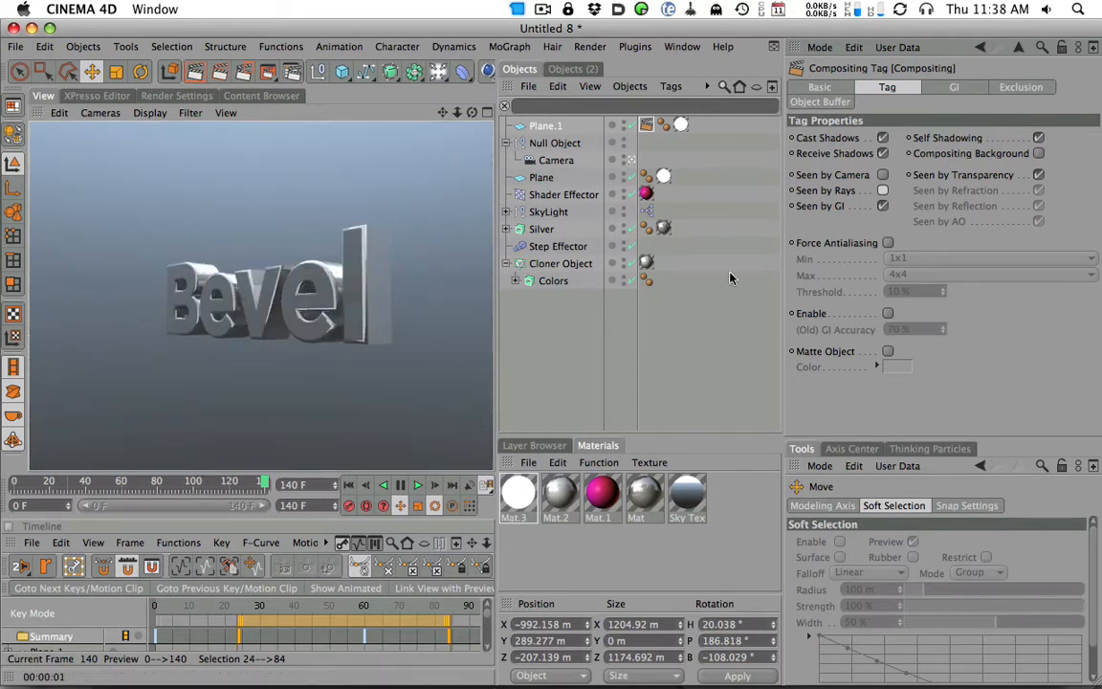
pyautogui.click(882, 190)
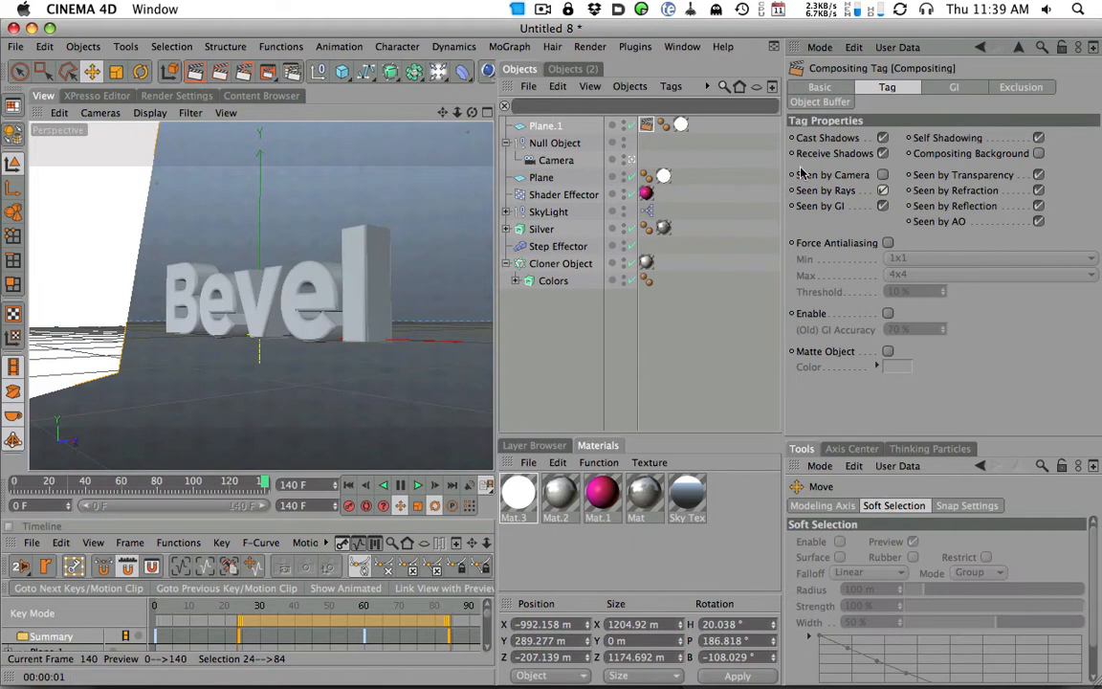
# Step: Turn off Cast Shadows and Receive Shadows in the duplicated plane's Compositing tag and render the view
pyautogui.click(882, 138)
pyautogui.click(882, 153)
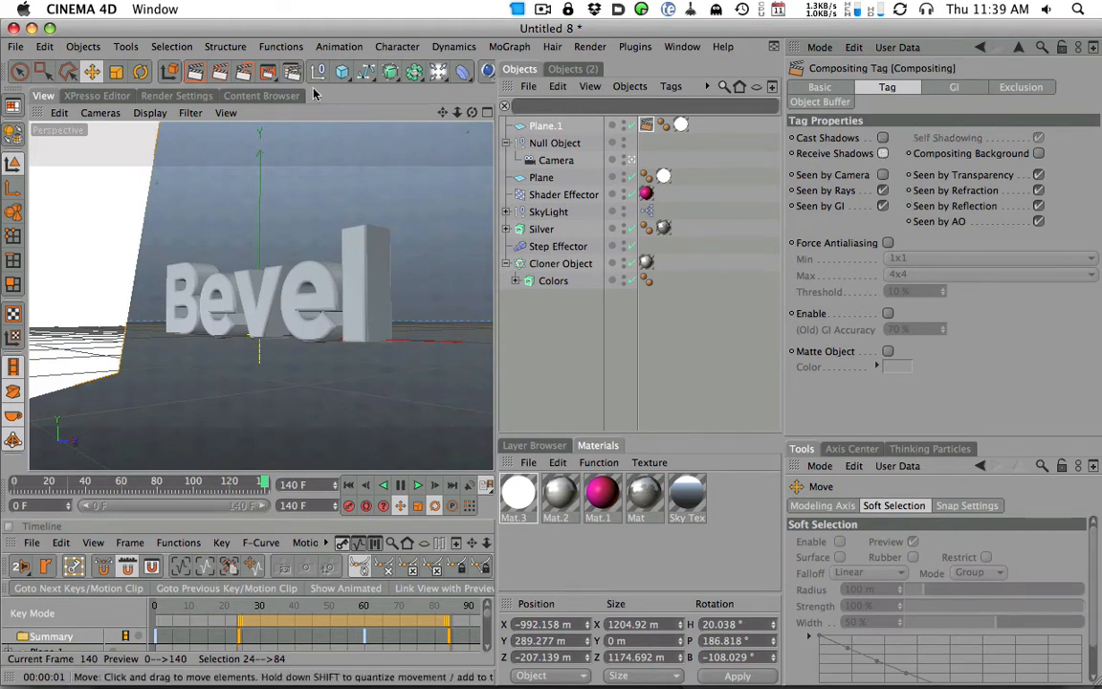
pyautogui.click(196, 77)
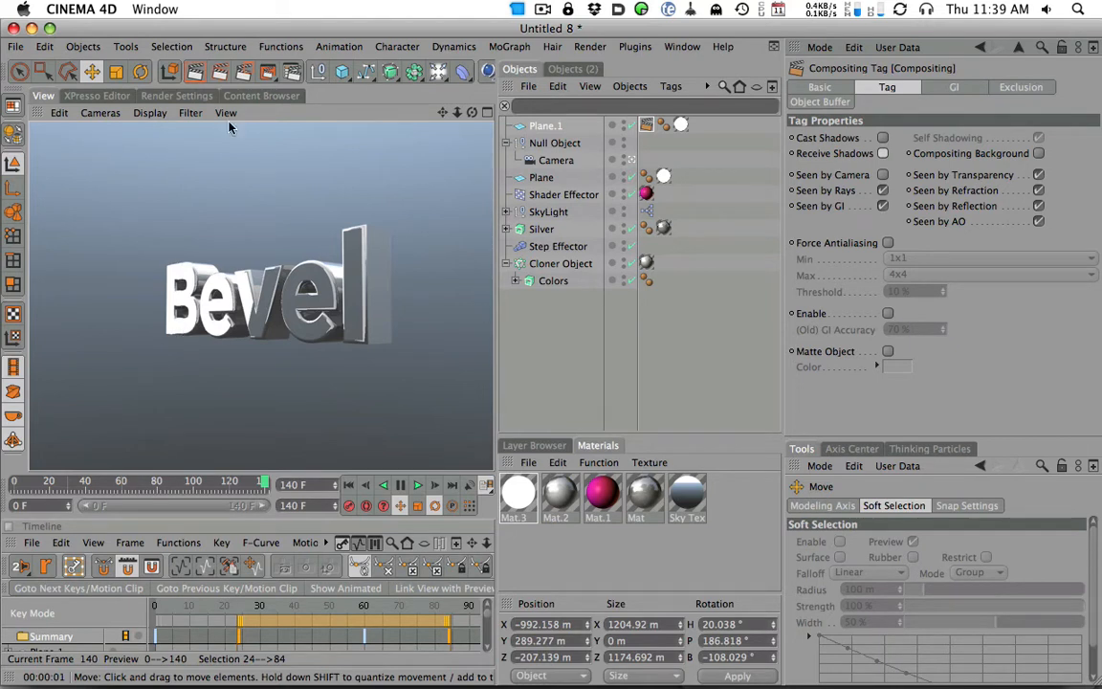
pyautogui.click(176, 96)
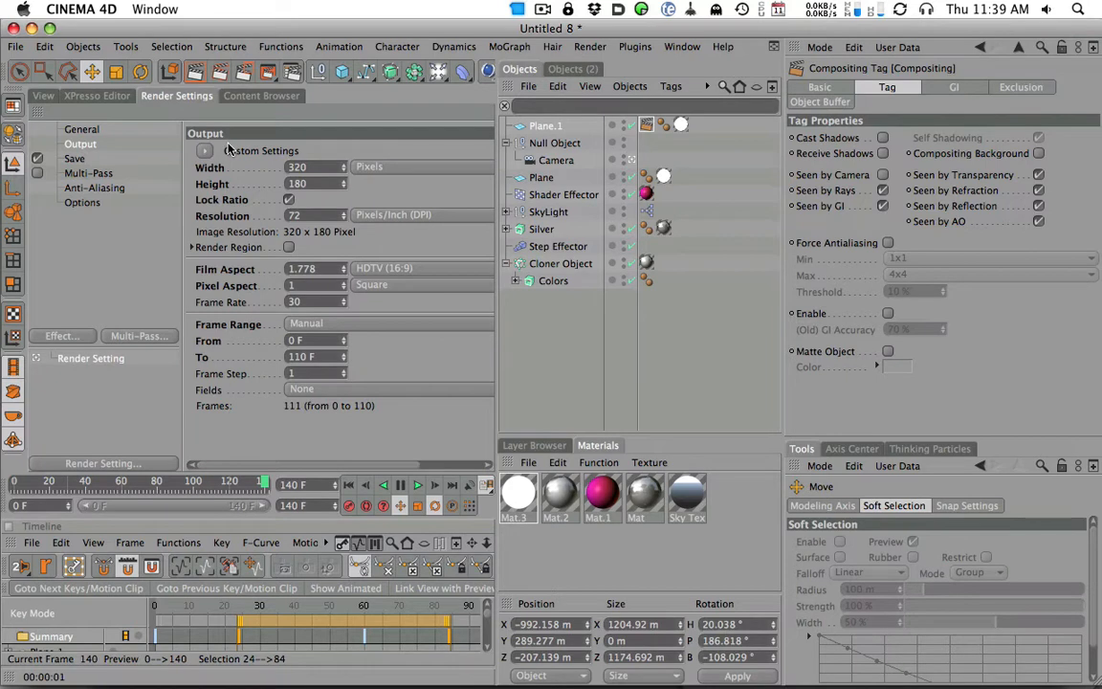
pyautogui.click(86, 173)
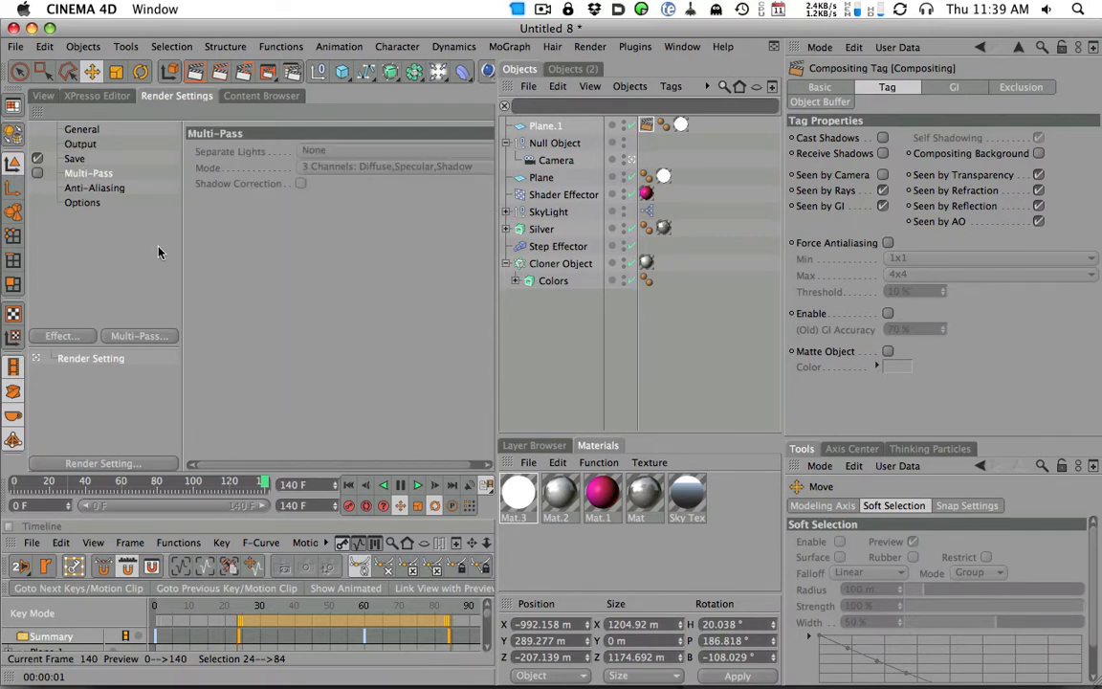
pyautogui.click(43, 96)
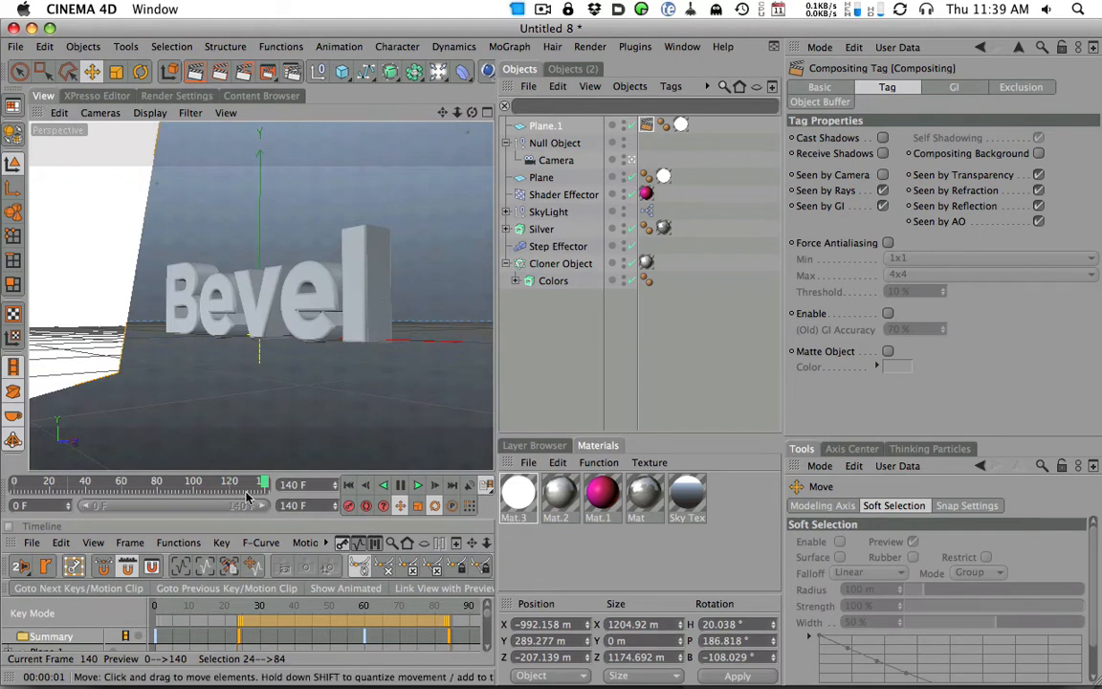
# Step: Move to frame 32 and look over the multi-pass channels available in the render settings
pyautogui.moveTo(246, 486); pyautogui.dragTo(71, 486)
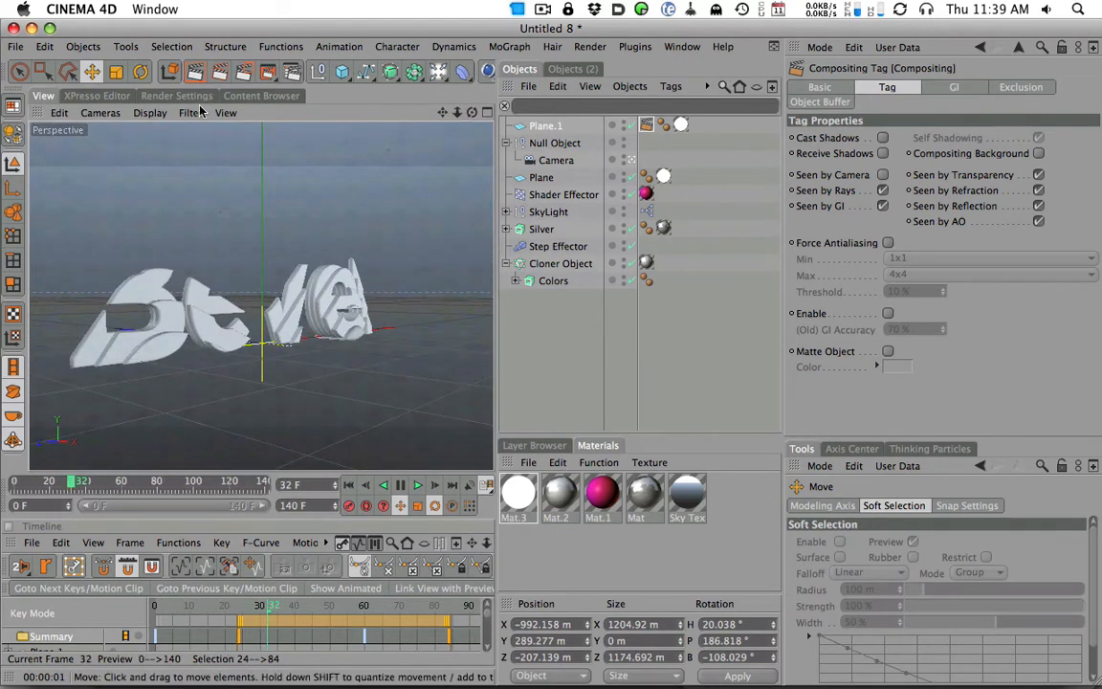
pyautogui.click(164, 96)
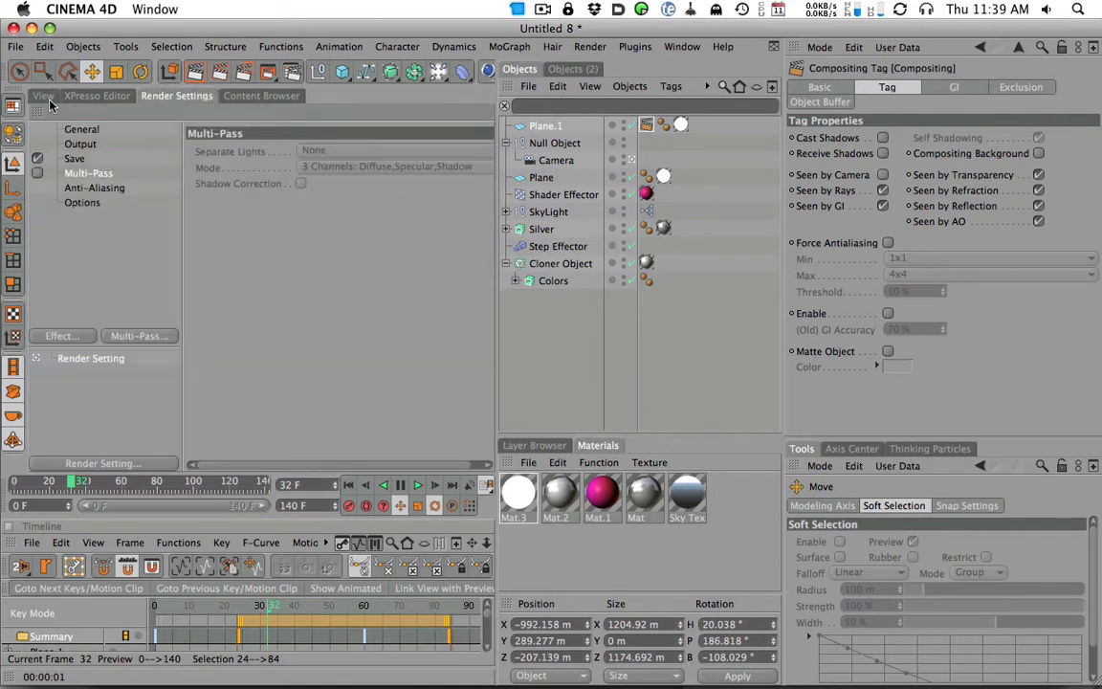
pyautogui.click(44, 96)
pyautogui.click(130, 97)
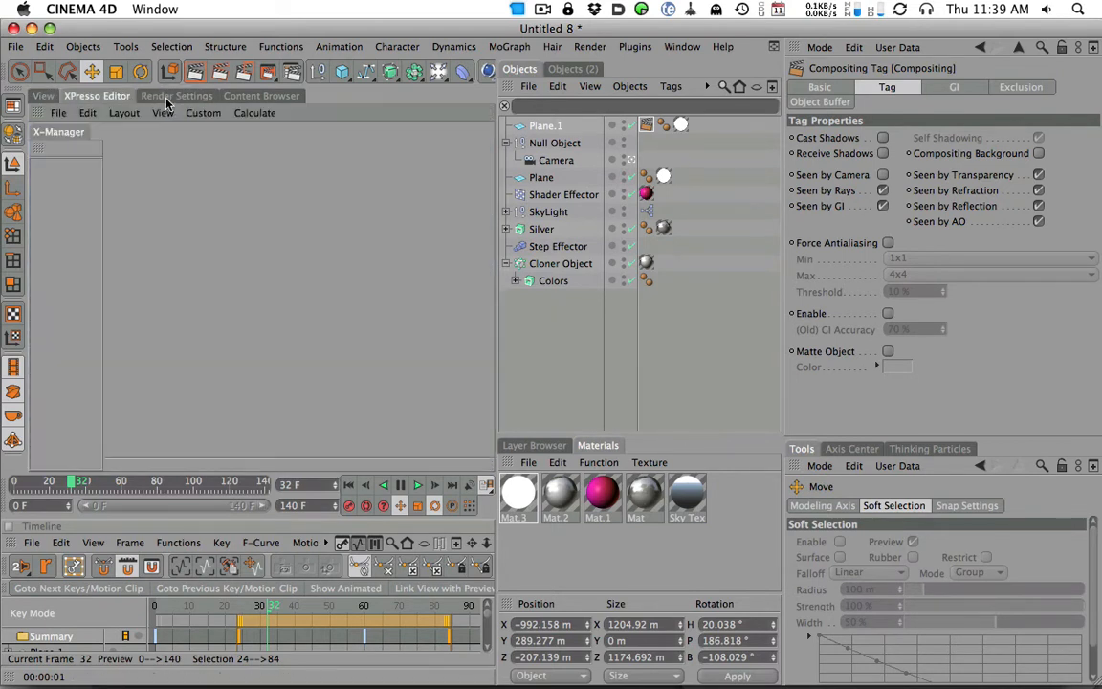
pyautogui.click(176, 95)
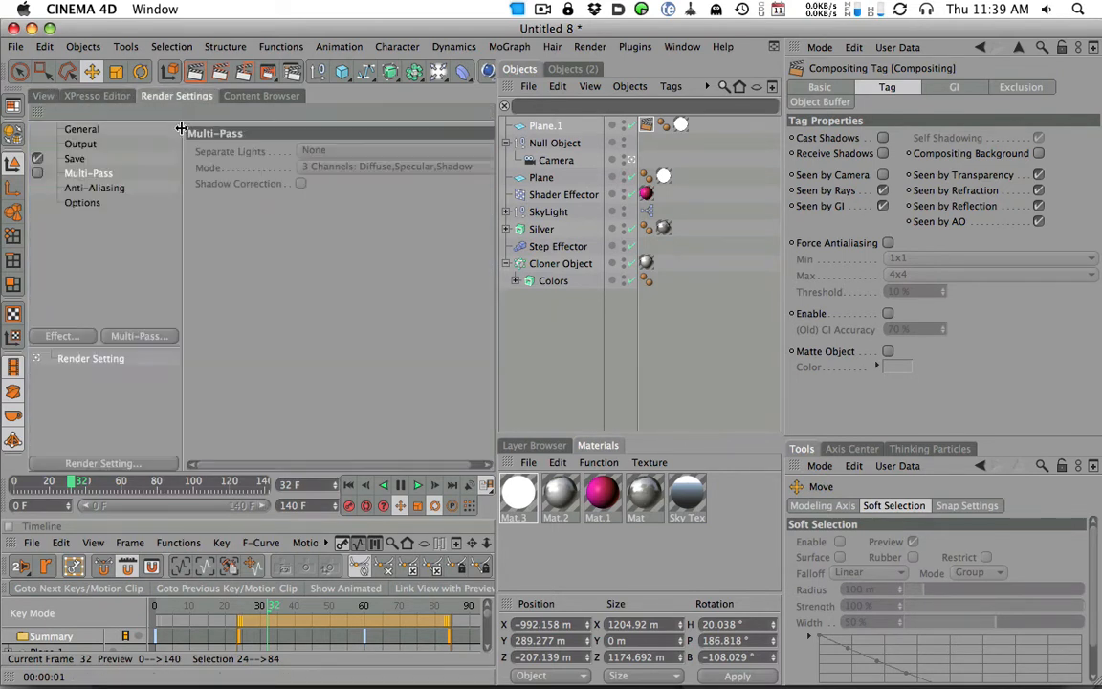
pyautogui.click(139, 338)
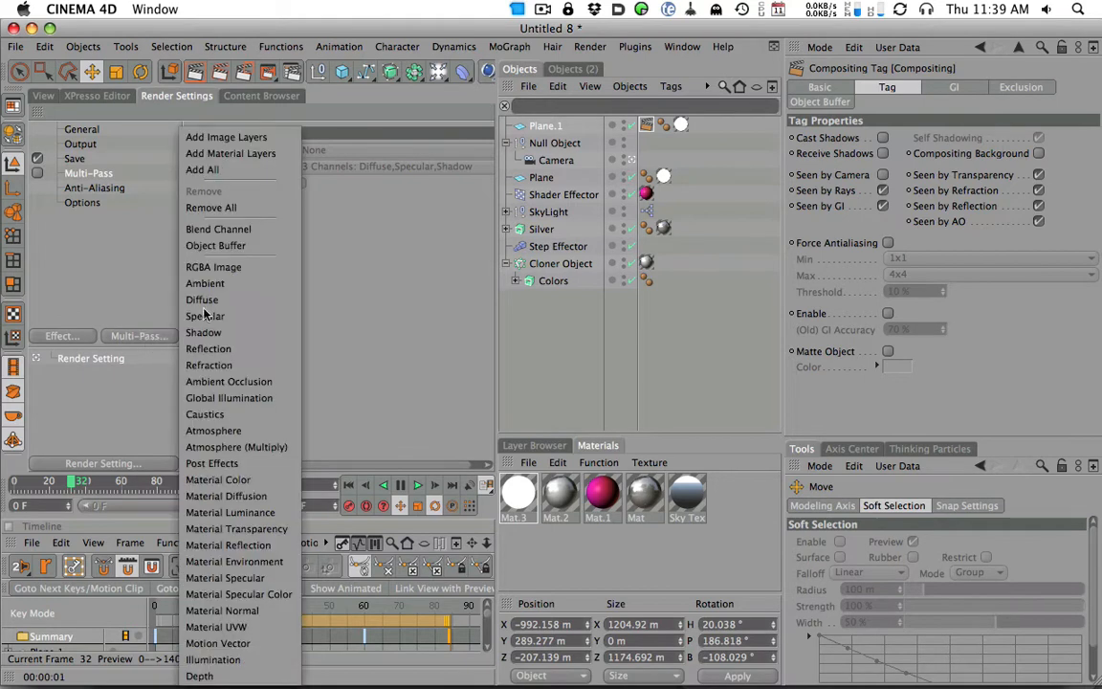
pyautogui.click(143, 253)
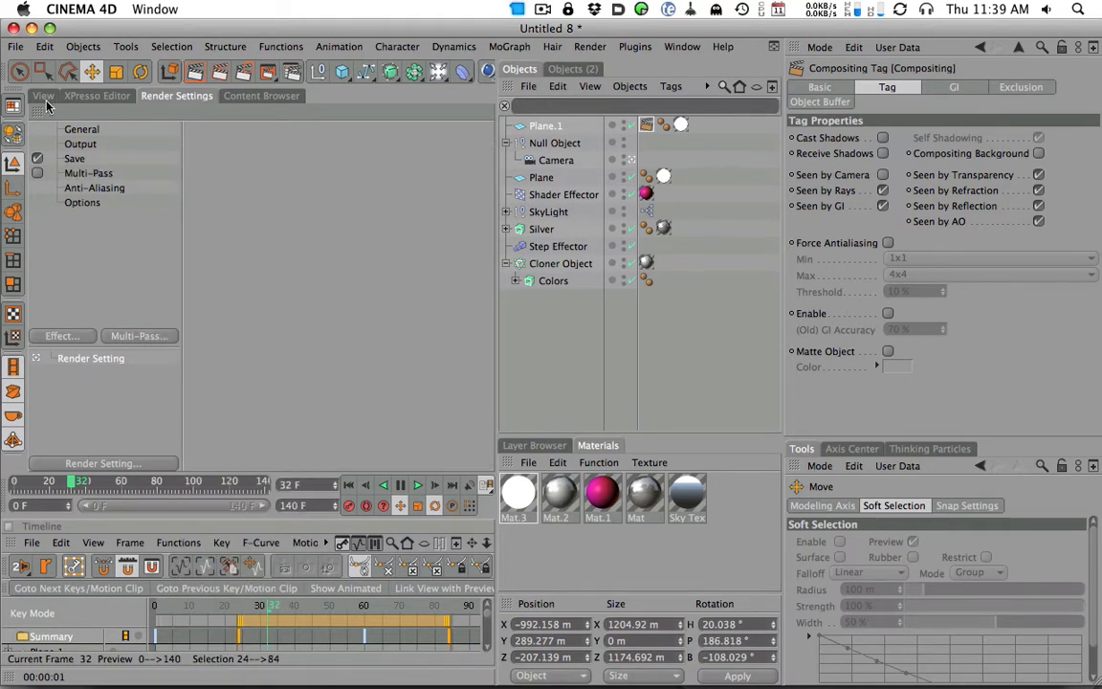
pyautogui.click(43, 96)
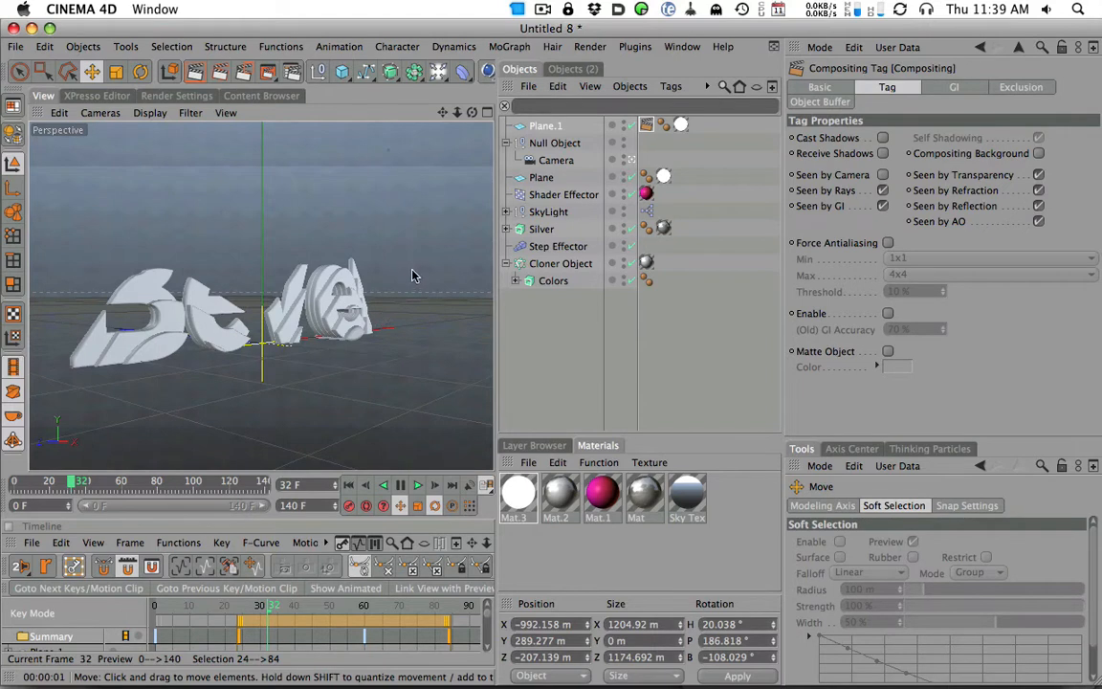
# Step: Set the render output width to 720 pixels with the aspect ratio locked
pyautogui.click(158, 92)
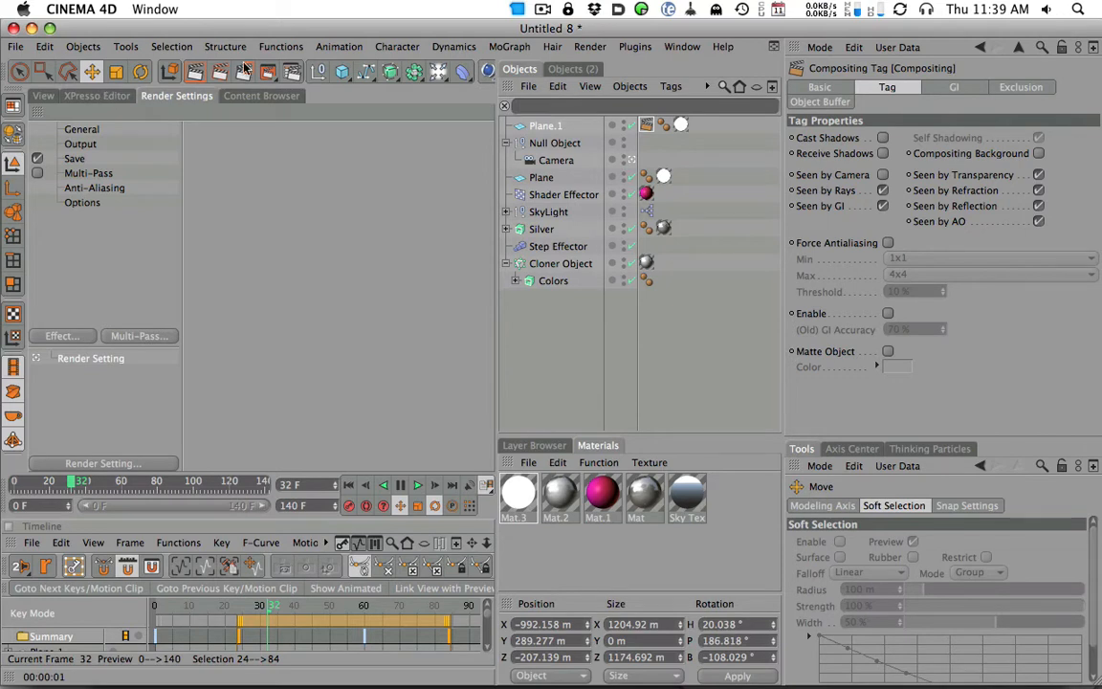
pyautogui.click(80, 144)
pyautogui.click(325, 169)
pyautogui.write('720')
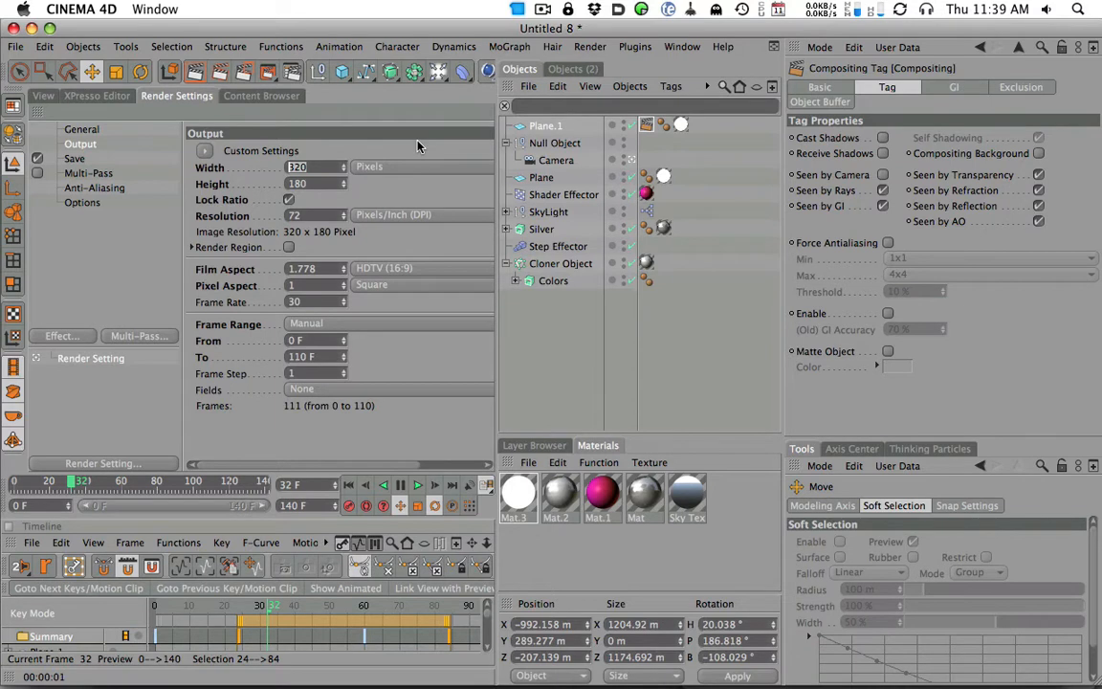
pyautogui.press('Return')
pyautogui.click(44, 96)
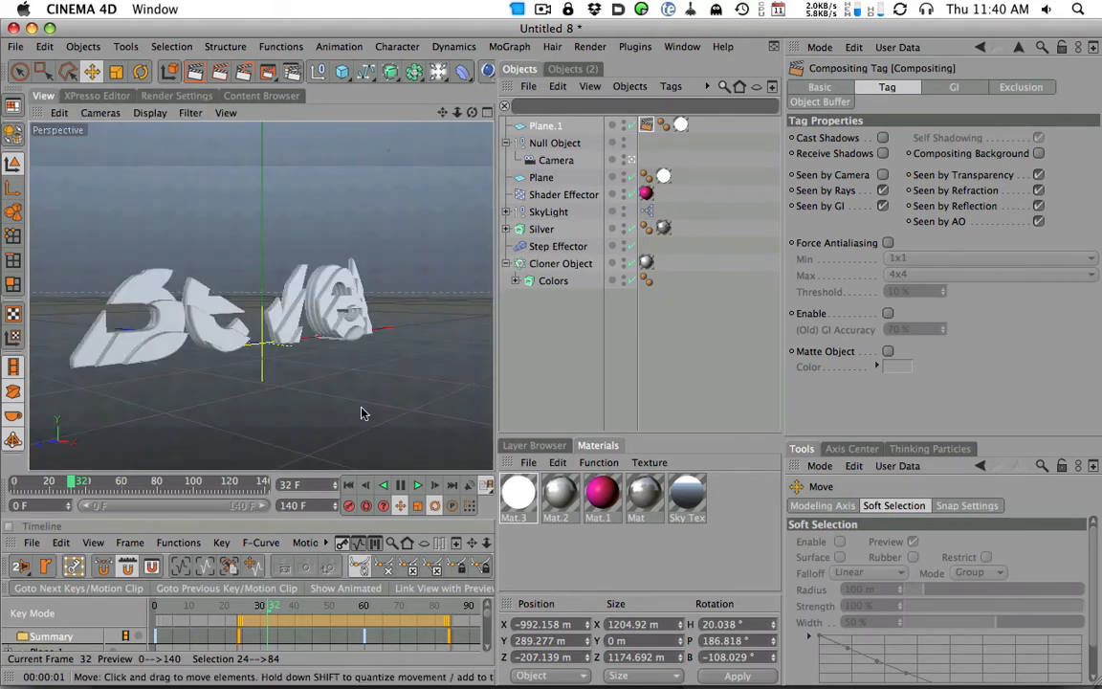
# Step: Move the final keys of the Null Object and its camera to frame 119, and scrub to frame 129
pyautogui.click(553, 143)
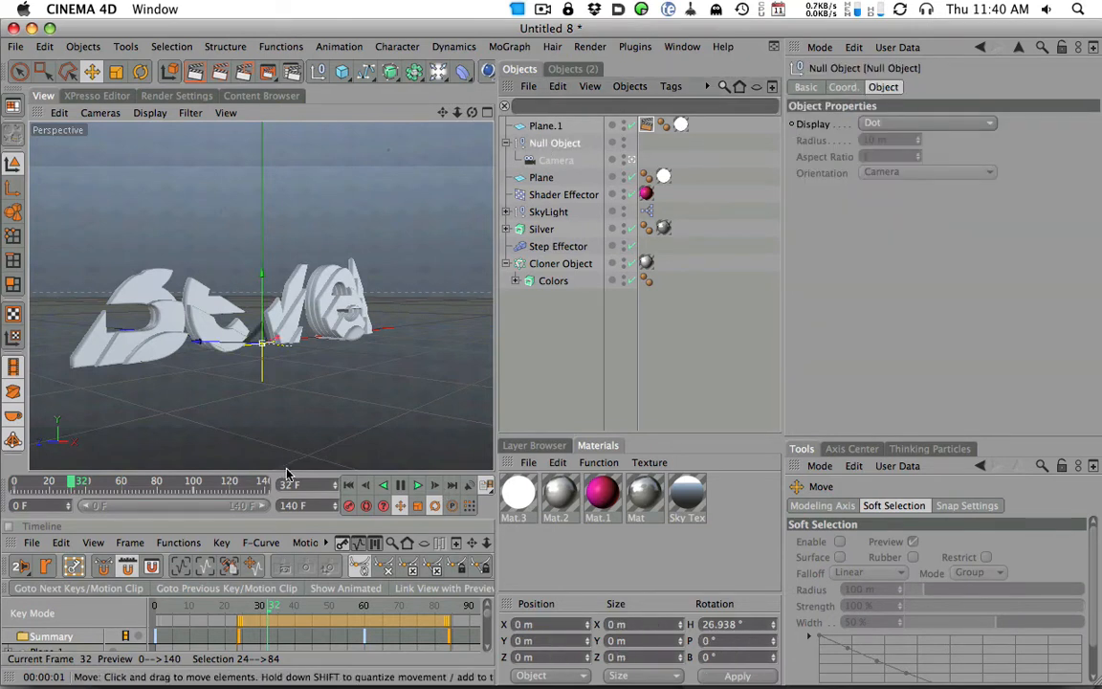
pyautogui.moveTo(287, 471); pyautogui.dragTo(287, 298)
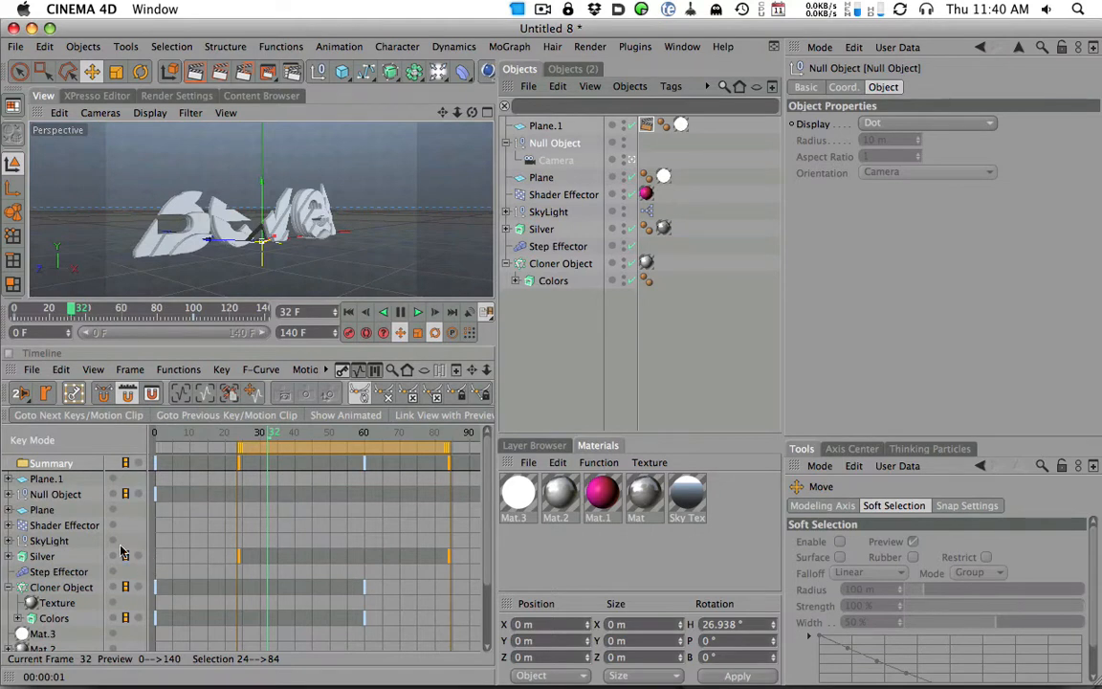
pyautogui.click(59, 494)
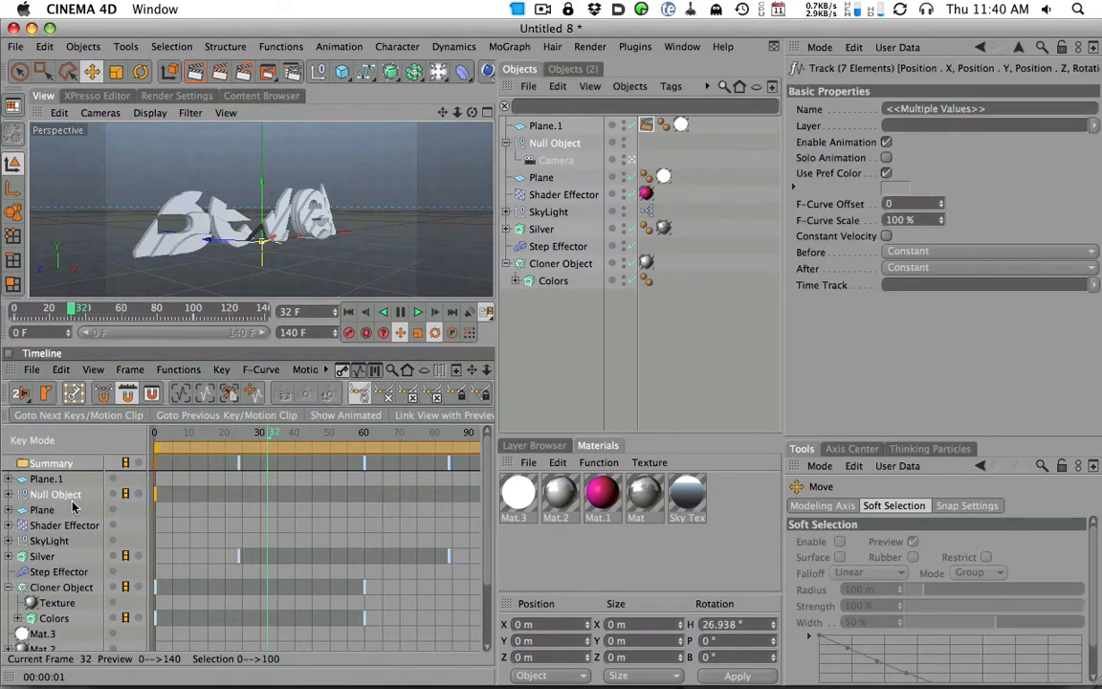
pyautogui.keyDown('alt'); pyautogui.moveTo(397, 514); pyautogui.dragTo(352, 509, button='right'); pyautogui.keyUp('alt')
pyautogui.keyDown('alt'); pyautogui.moveTo(360, 509); pyautogui.dragTo(345, 511, button='middle'); pyautogui.keyUp('alt')
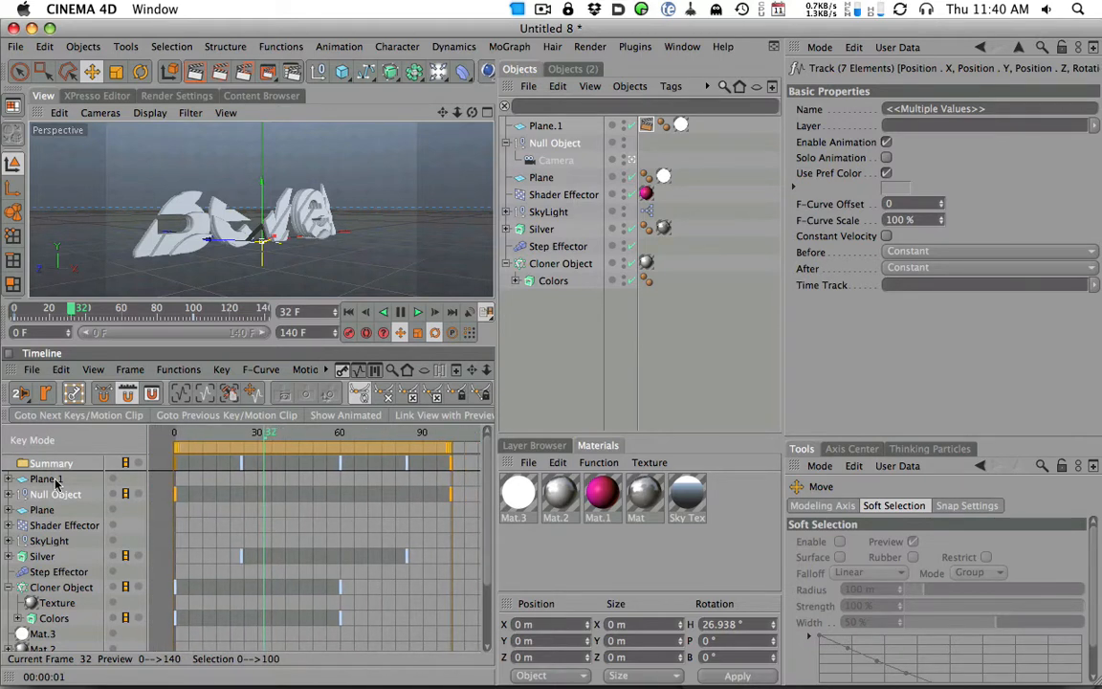
pyautogui.click(9, 494)
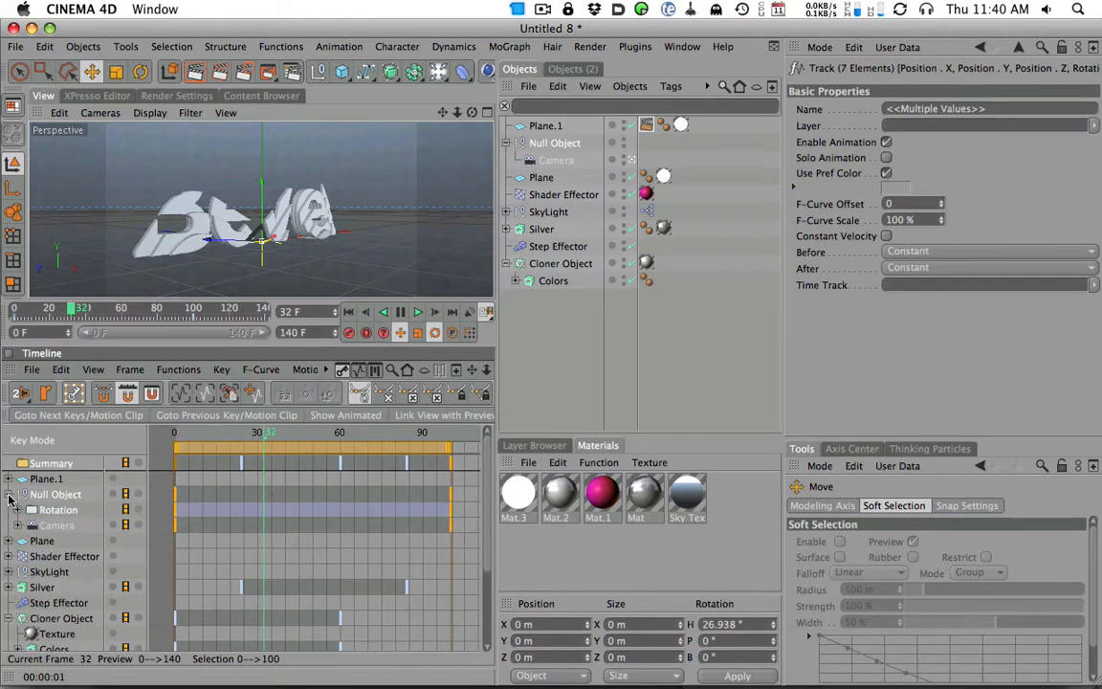
pyautogui.click(8, 495)
pyautogui.moveTo(438, 497)
pyautogui.mouseDown()
pyautogui.moveTo(467, 503)
pyautogui.moveTo(428, 502)
pyautogui.mouseUp()
pyautogui.moveTo(228, 309)
pyautogui.mouseDown()
pyautogui.moveTo(97, 321)
pyautogui.moveTo(247, 309)
pyautogui.mouseUp()
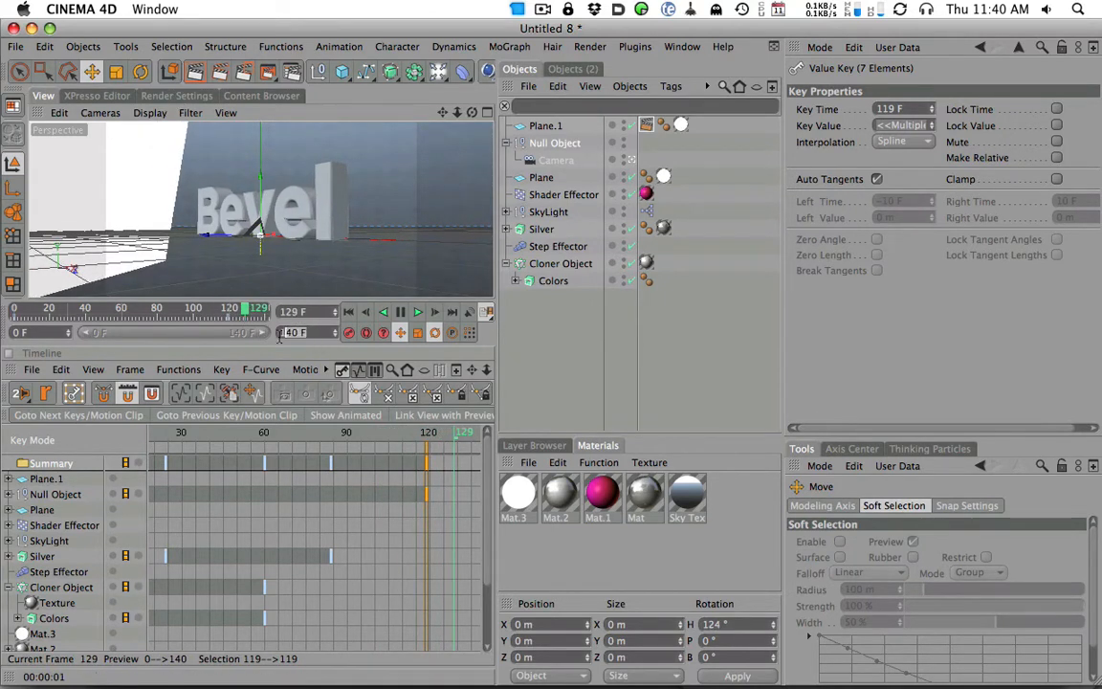
# Step: Set the render output's frame range to end at frame 125
pyautogui.click(176, 95)
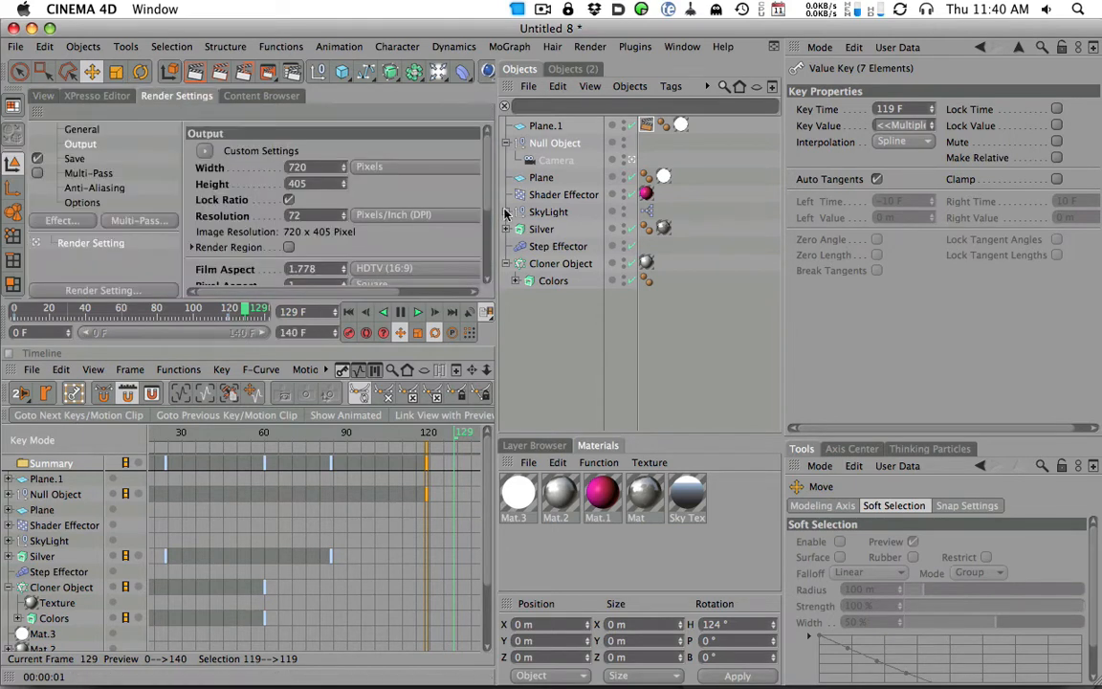
pyautogui.scroll(-5, 440, 192)
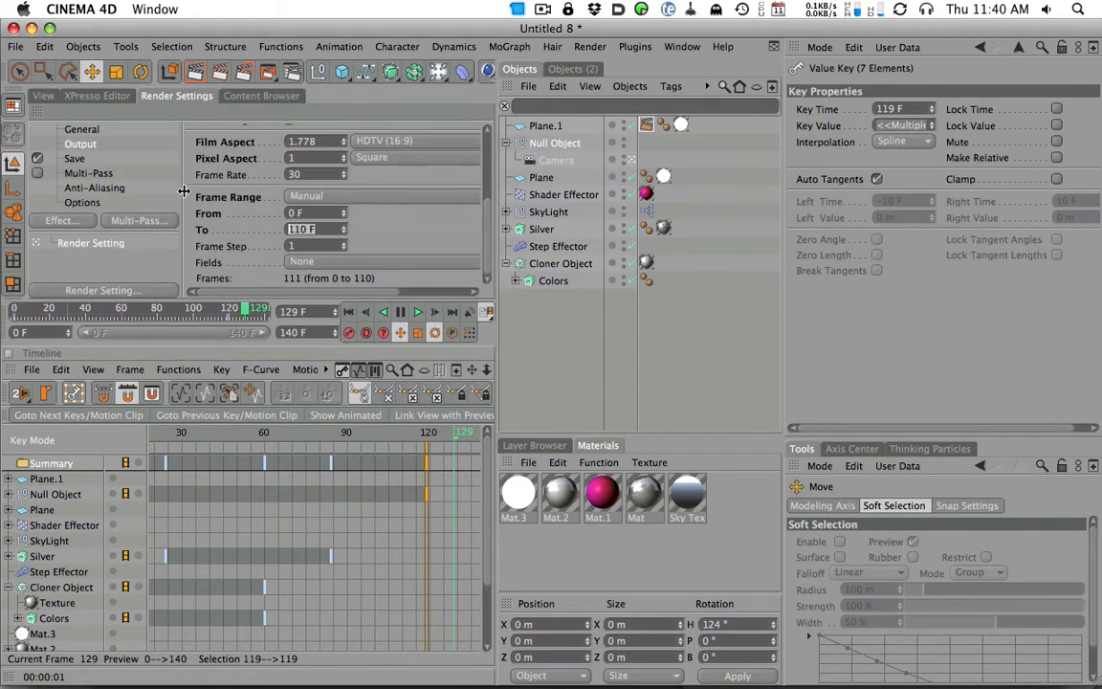
pyautogui.write('125')
pyautogui.press('Return')
pyautogui.scroll(4, 487, 241)
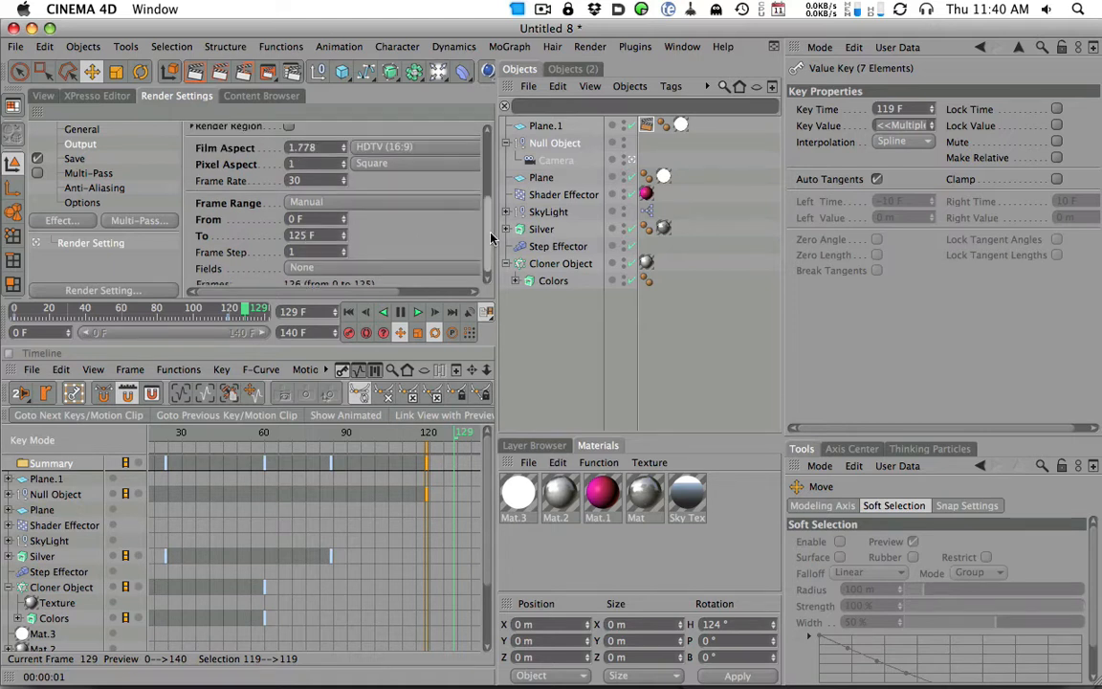
pyautogui.scroll(-2, 498, 203)
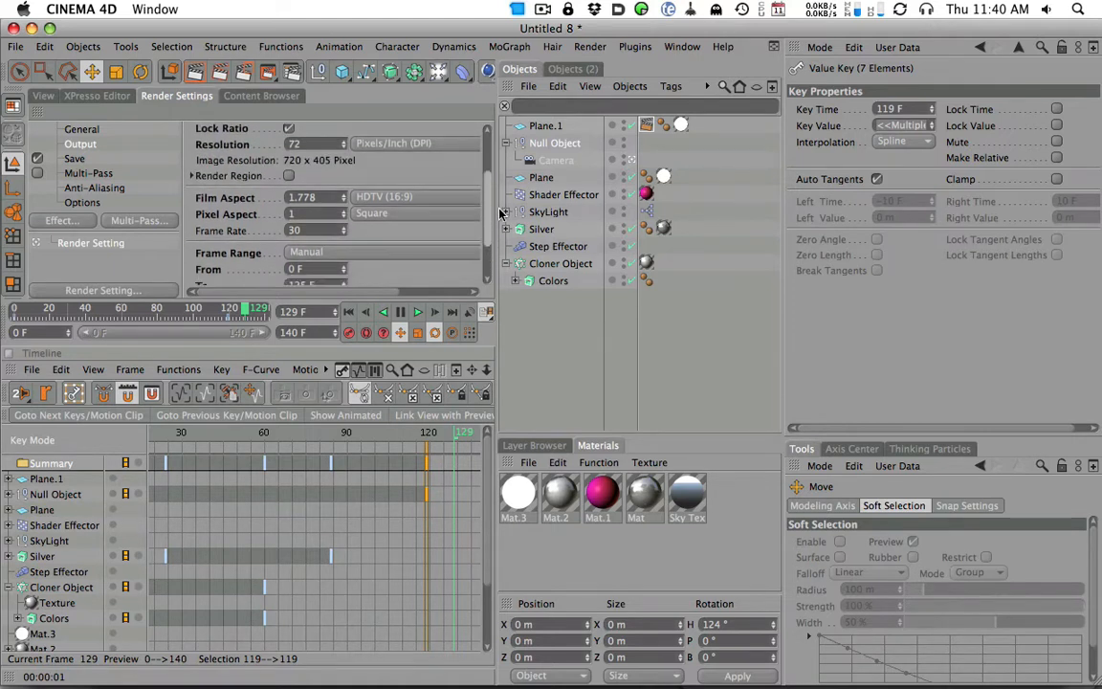
pyautogui.scroll(5, 499, 191)
pyautogui.scroll(2, 430, 183)
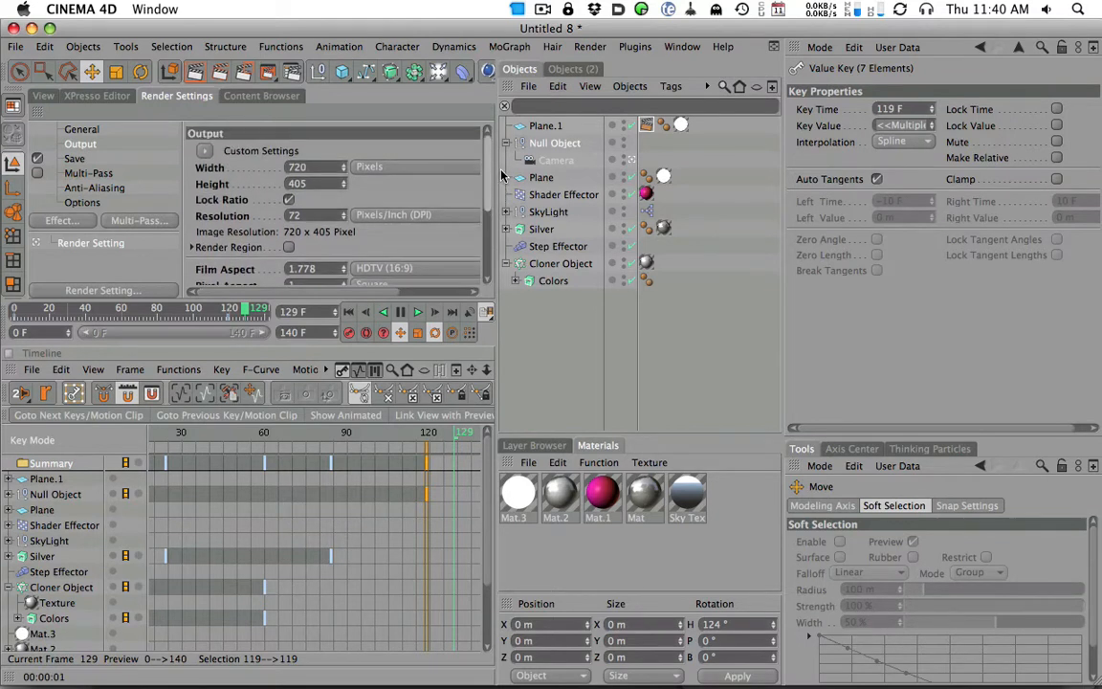
# Step: Start choosing the render's save file and browse to Media Raid/_Current Projects/GSG/Tuts/BevelOffsetLayers/Renders
pyautogui.click(75, 159)
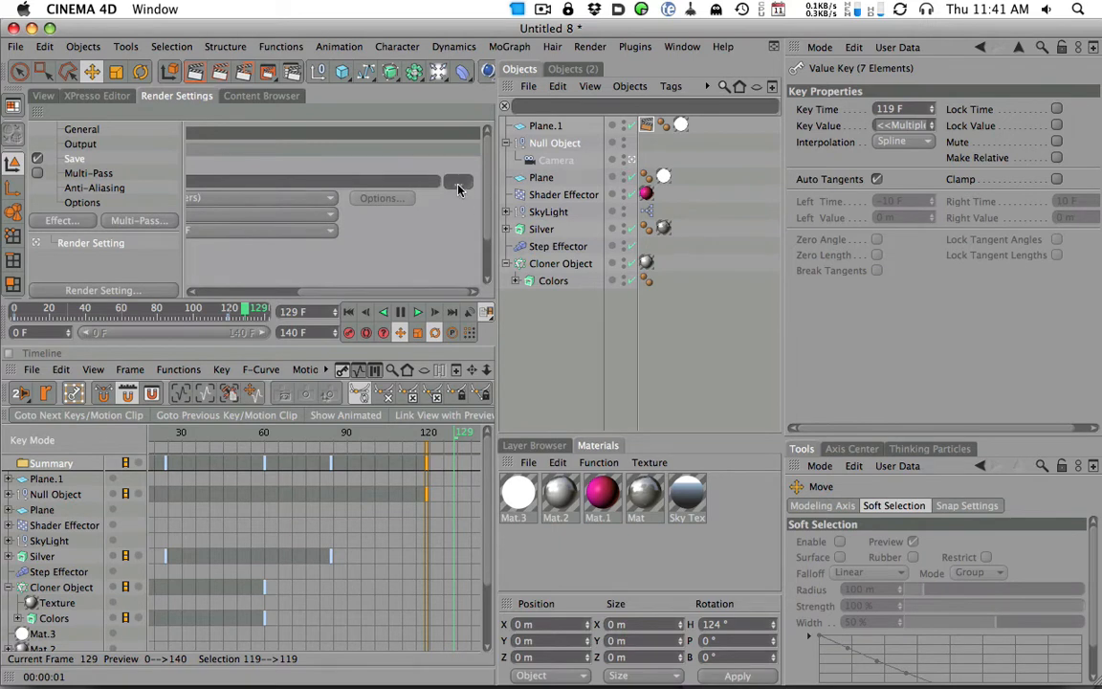
pyautogui.click(457, 184)
pyautogui.click(426, 126)
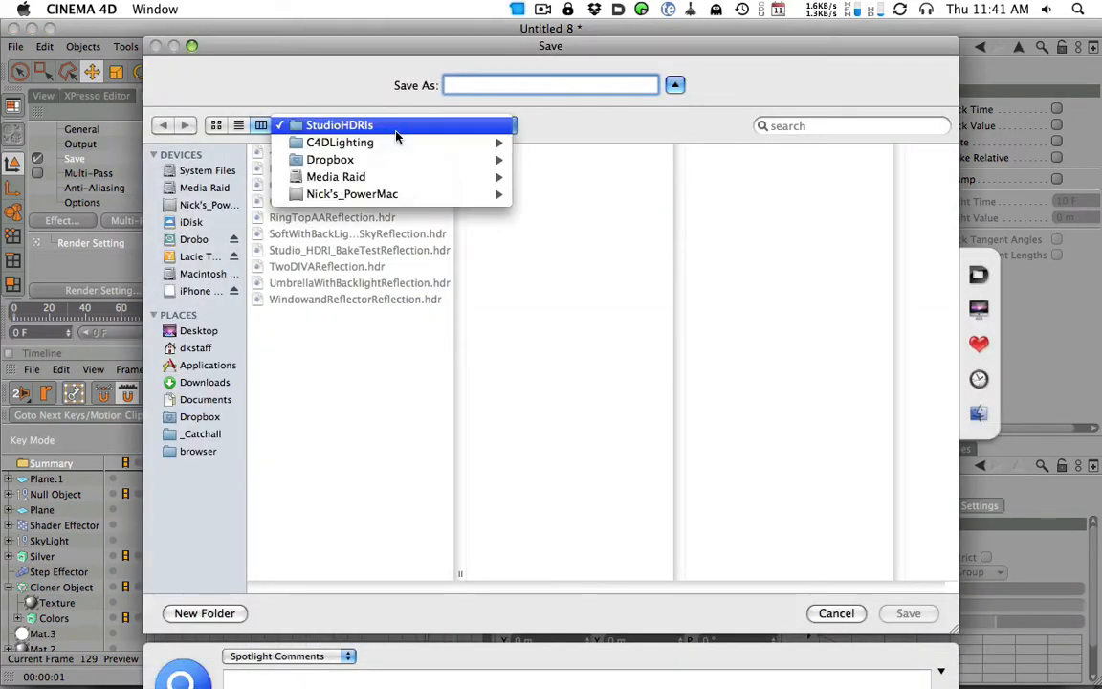
pyautogui.click(206, 189)
pyautogui.click(211, 187)
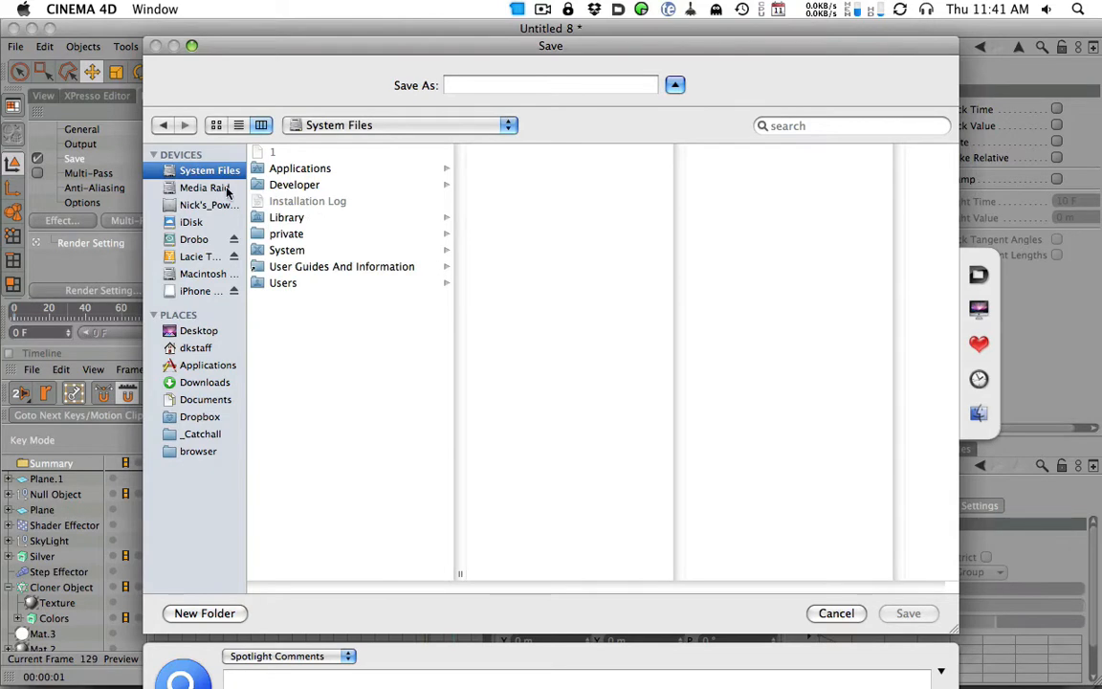
pyautogui.click(225, 188)
pyautogui.click(308, 200)
pyautogui.click(504, 232)
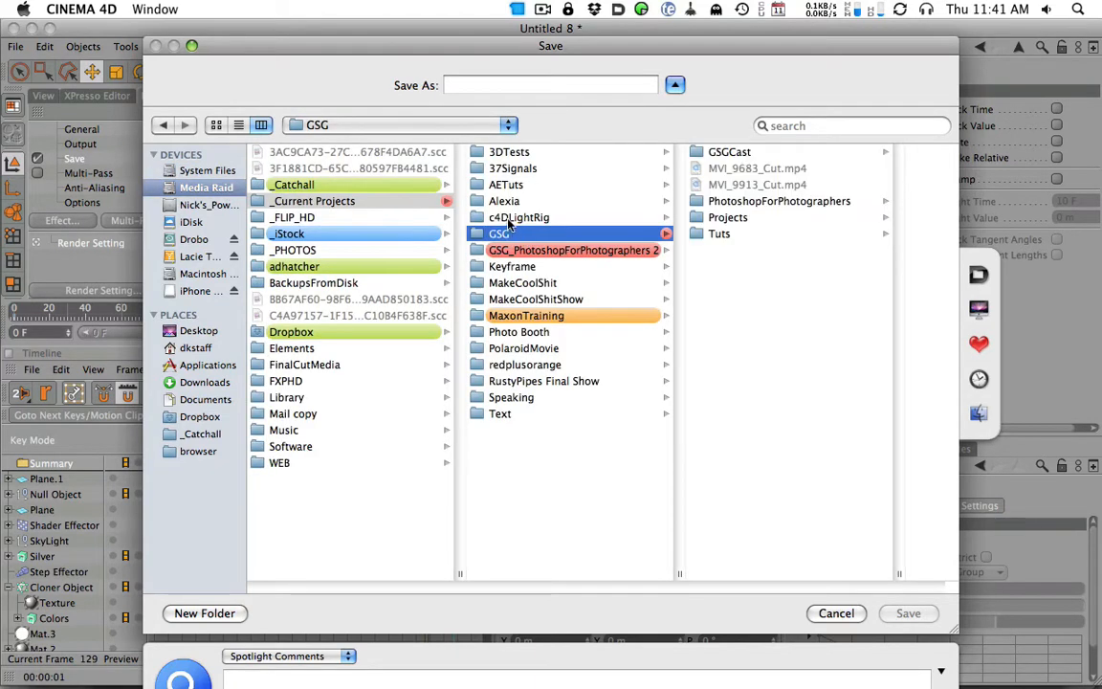
pyautogui.click(735, 237)
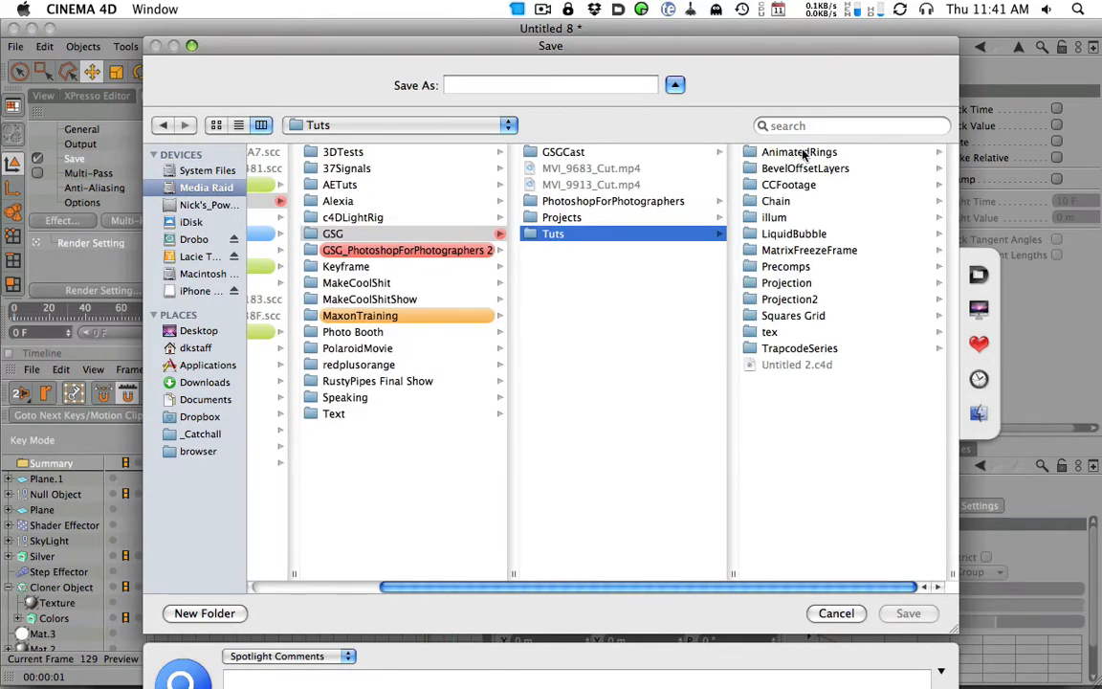
pyautogui.moveTo(949, 629); pyautogui.dragTo(857, 604)
pyautogui.moveTo(736, 562); pyautogui.dragTo(801, 561)
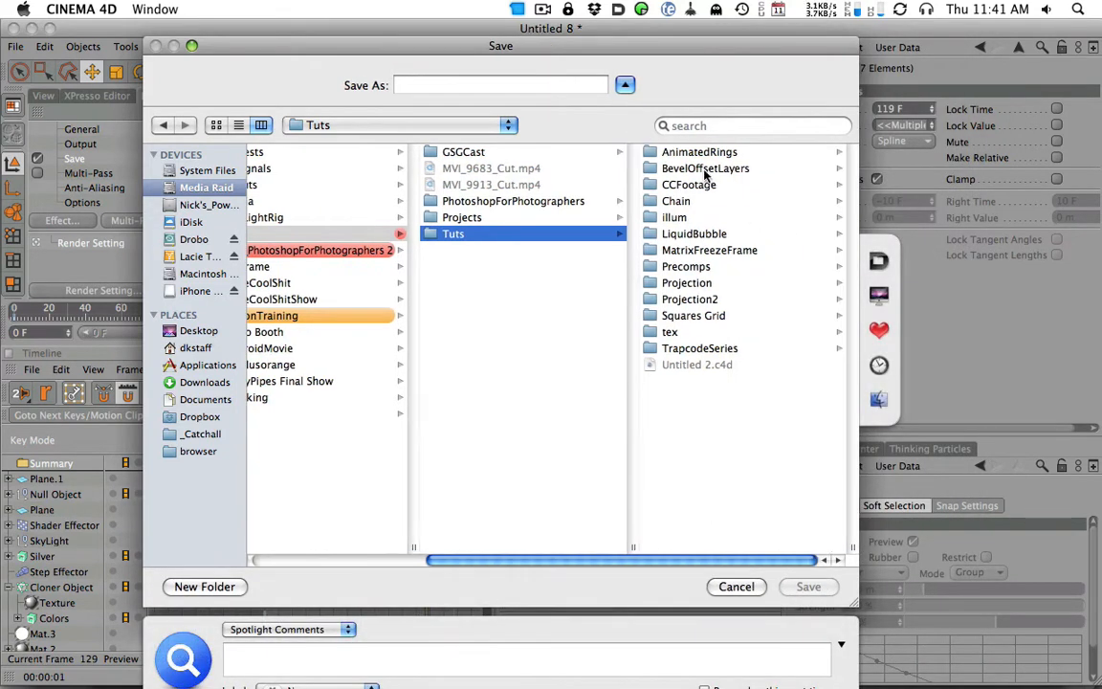
pyautogui.click(705, 168)
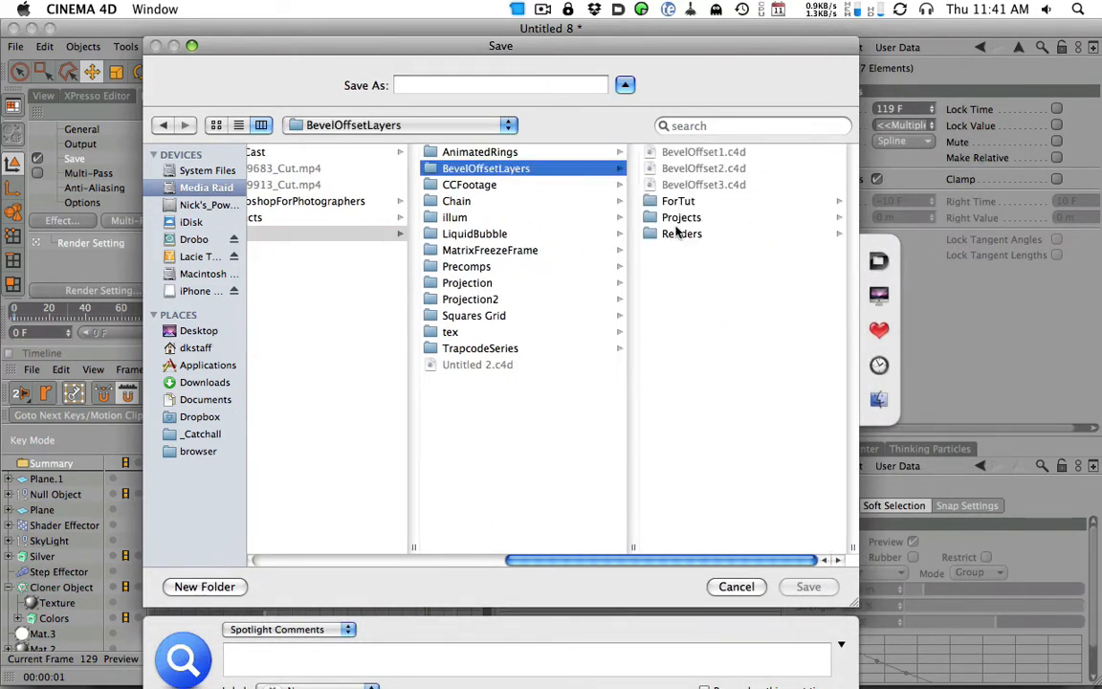
pyautogui.click(679, 234)
# Step: Create a new folder named Render4 inside the Renders folder
pyautogui.click(205, 586)
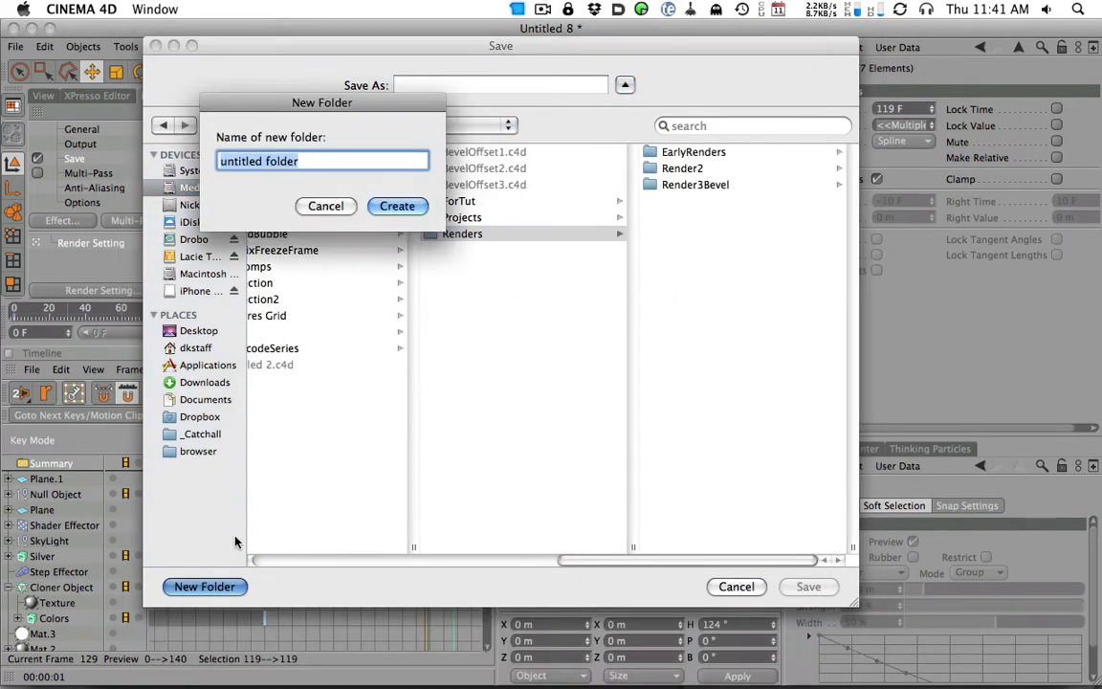
pyautogui.write('Re')
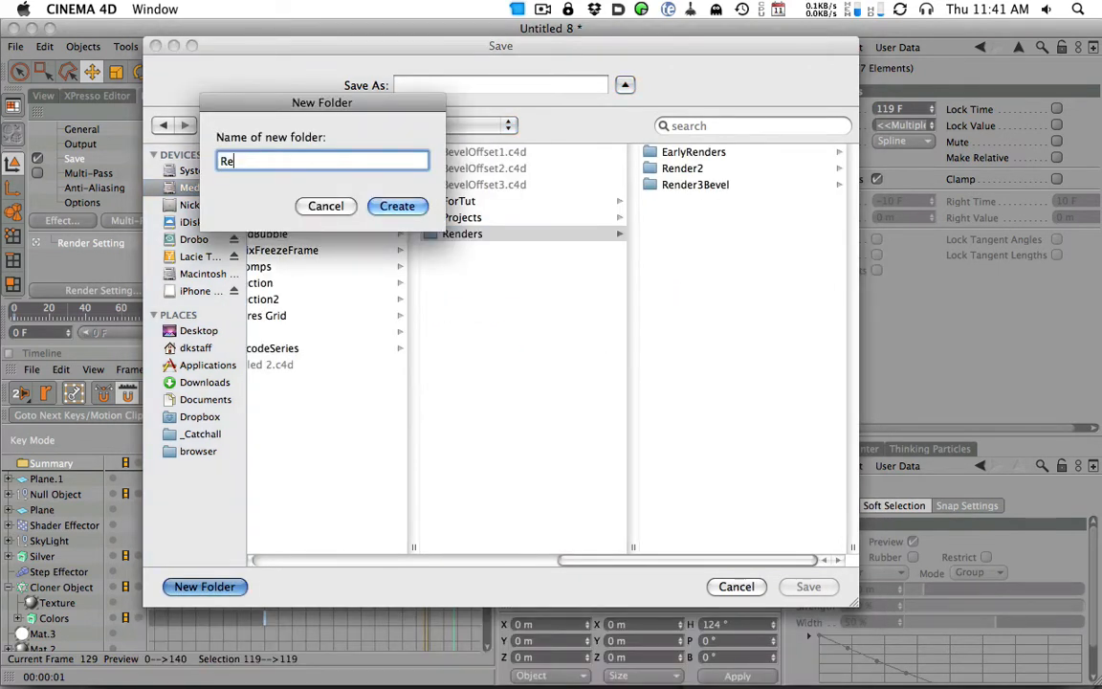
pyautogui.write('nder4')
pyautogui.press('Return')
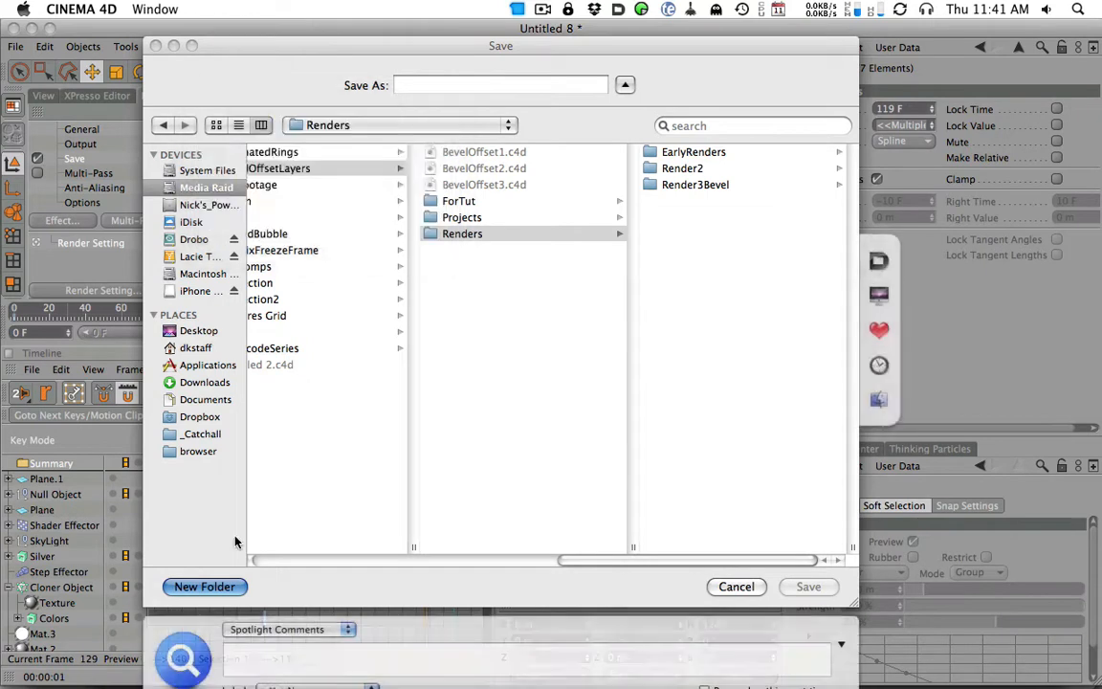
# Step: Name the render output file Bevel4Awesome, save it in the Render4 folder and return to the scene view
pyautogui.moveTo(456, 54); pyautogui.dragTo(500, 57)
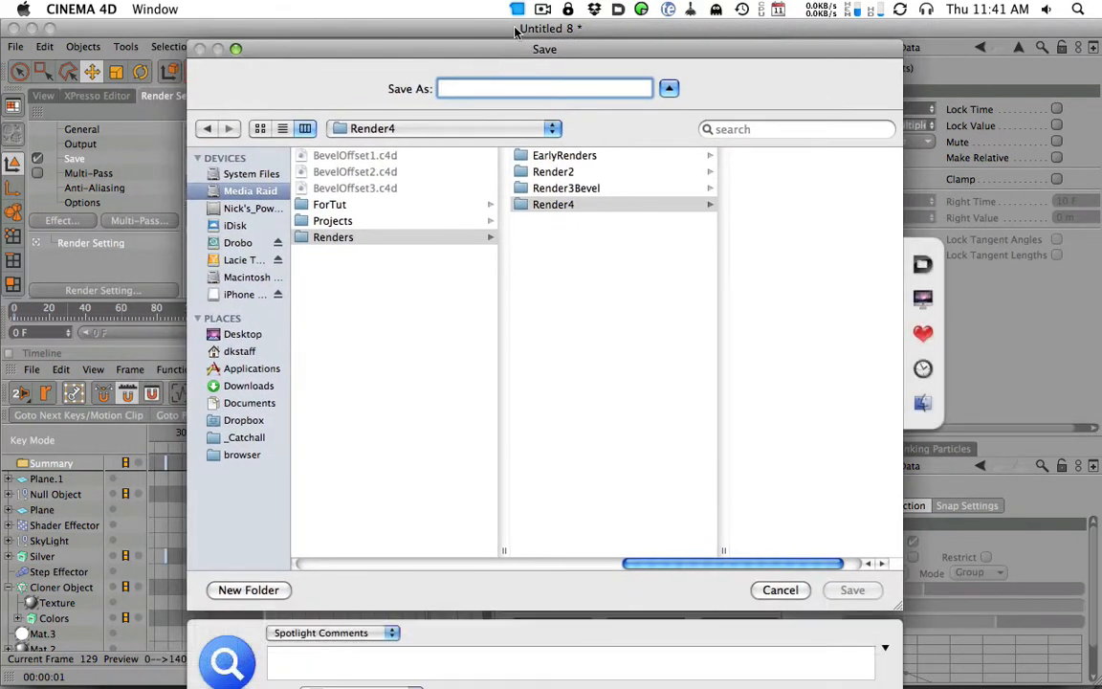
pyautogui.write('Bevel4A')
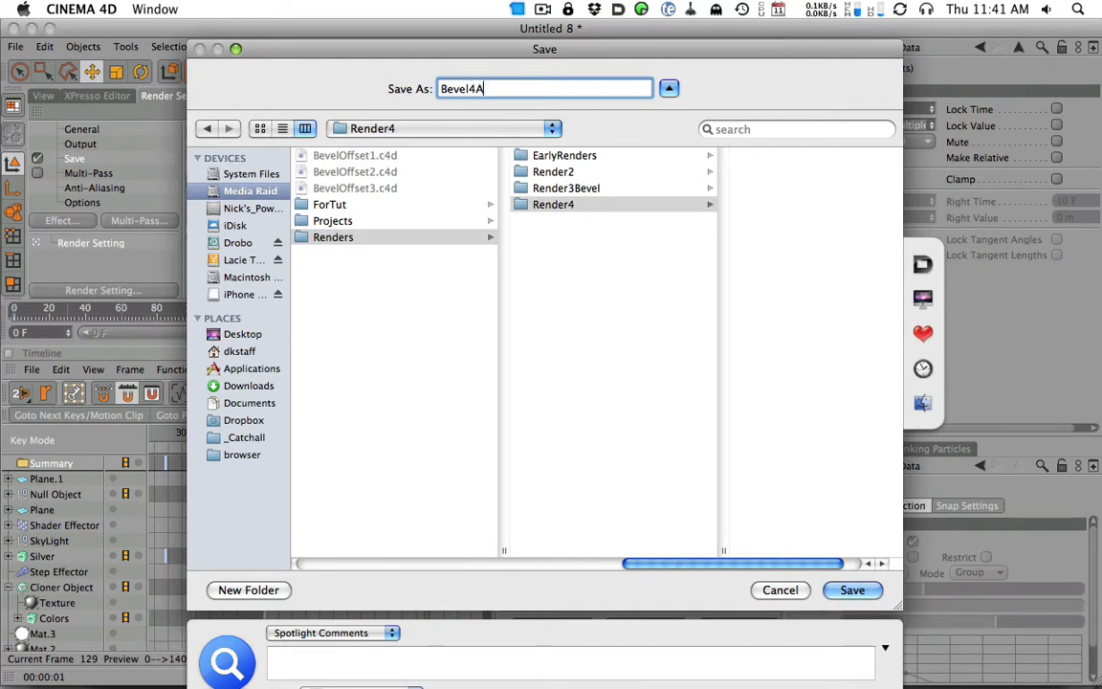
pyautogui.write('wesome')
pyautogui.click(852, 590)
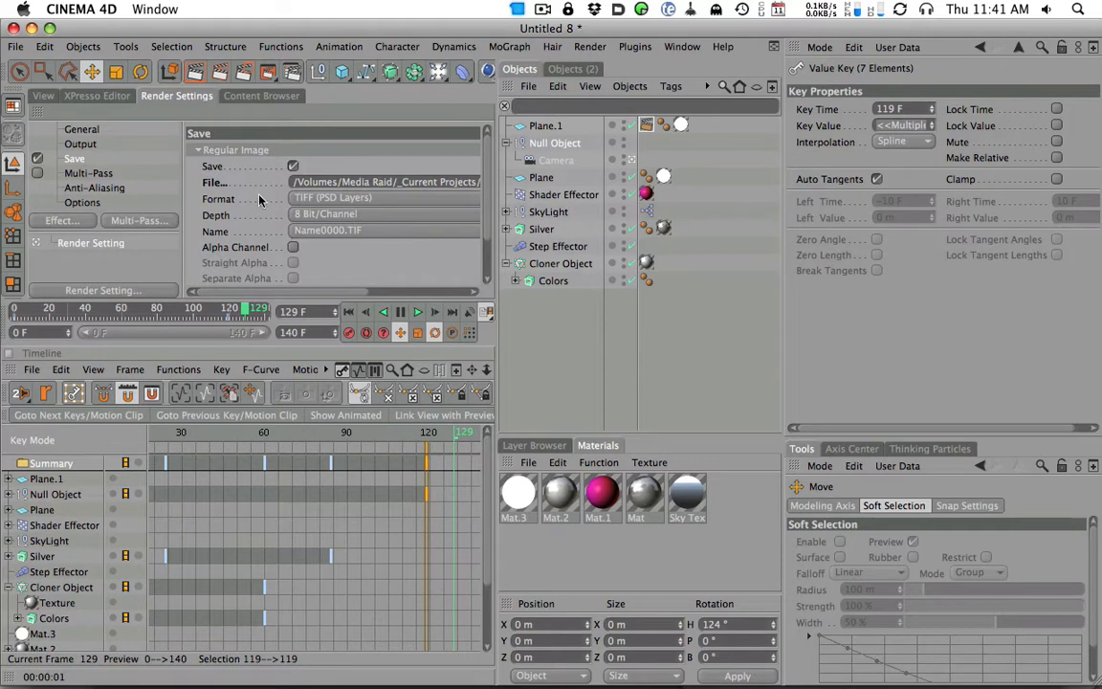
pyautogui.click(43, 96)
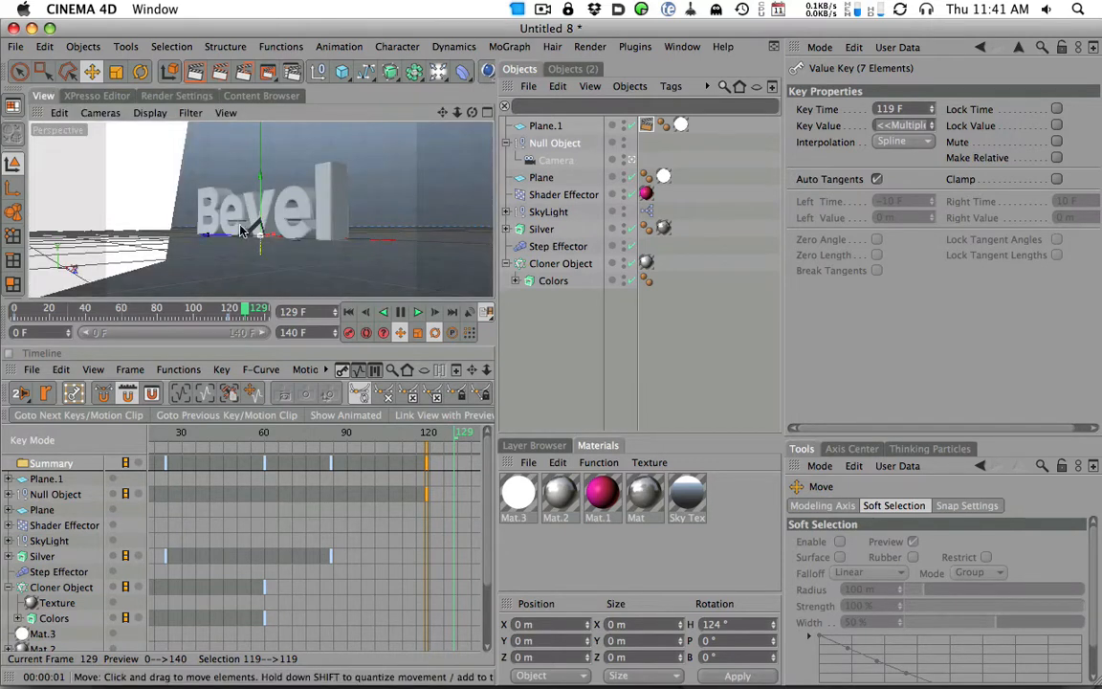
# Step: Review the render's save options, including the format, depth and Compositing Project File settings, and return to the scene view
pyautogui.click(176, 95)
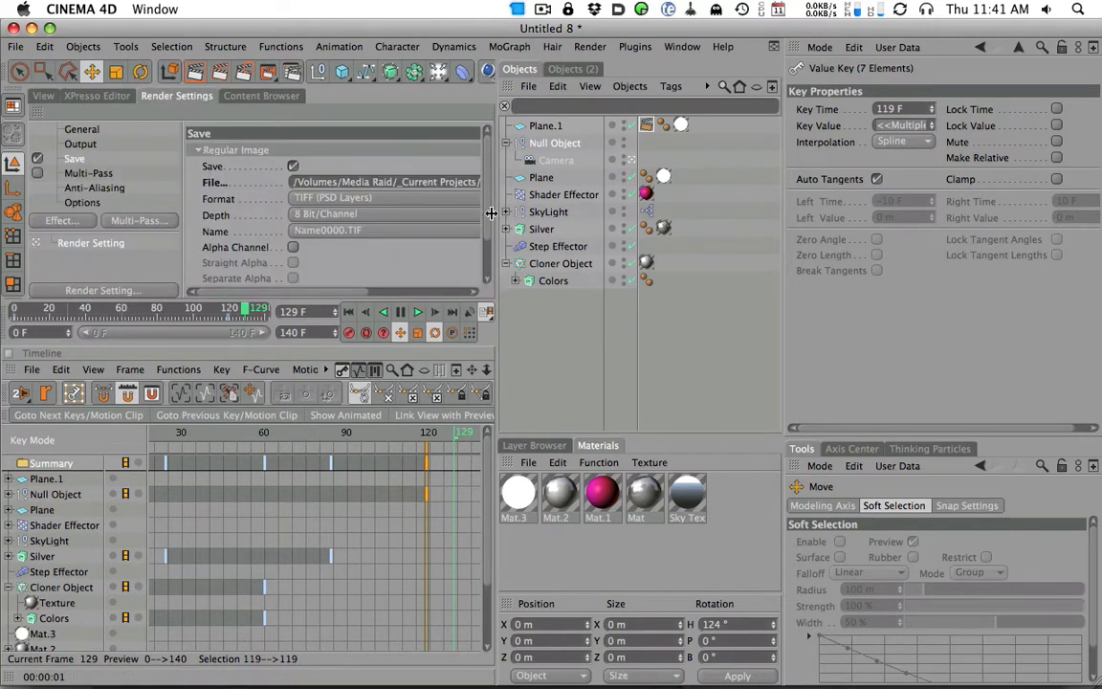
pyautogui.scroll(-3, 488, 278)
pyautogui.moveTo(487, 266)
pyautogui.mouseDown()
pyautogui.moveTo(487, 230)
pyautogui.moveTo(487, 272)
pyautogui.mouseUp()
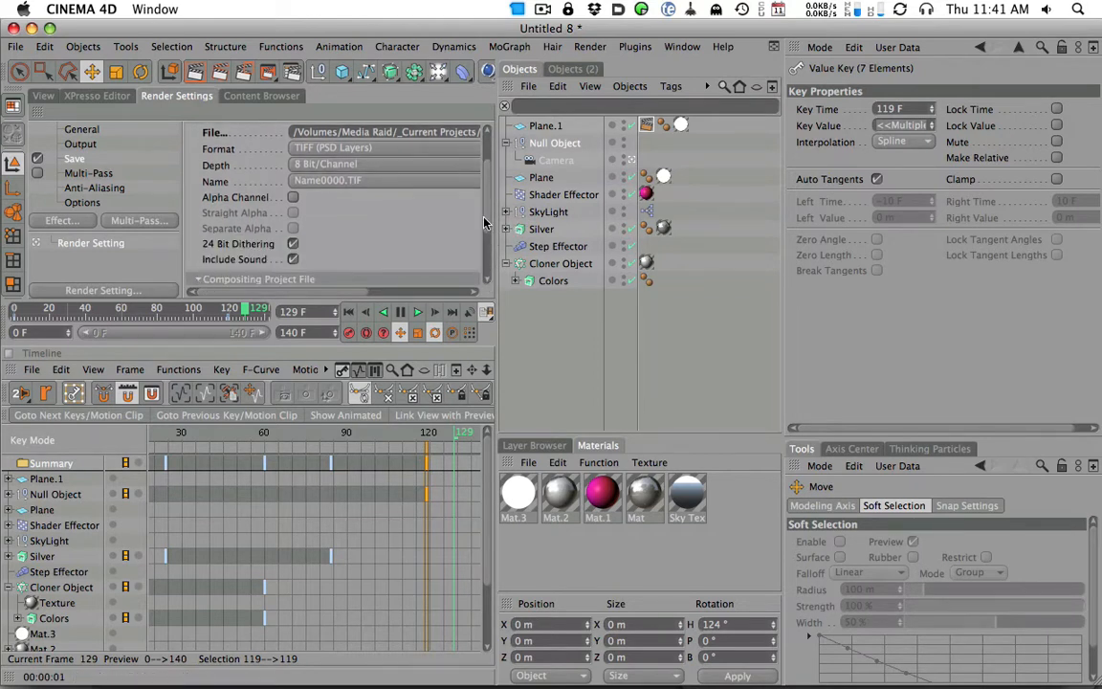
pyautogui.click(236, 279)
pyautogui.scroll(-2, 485, 275)
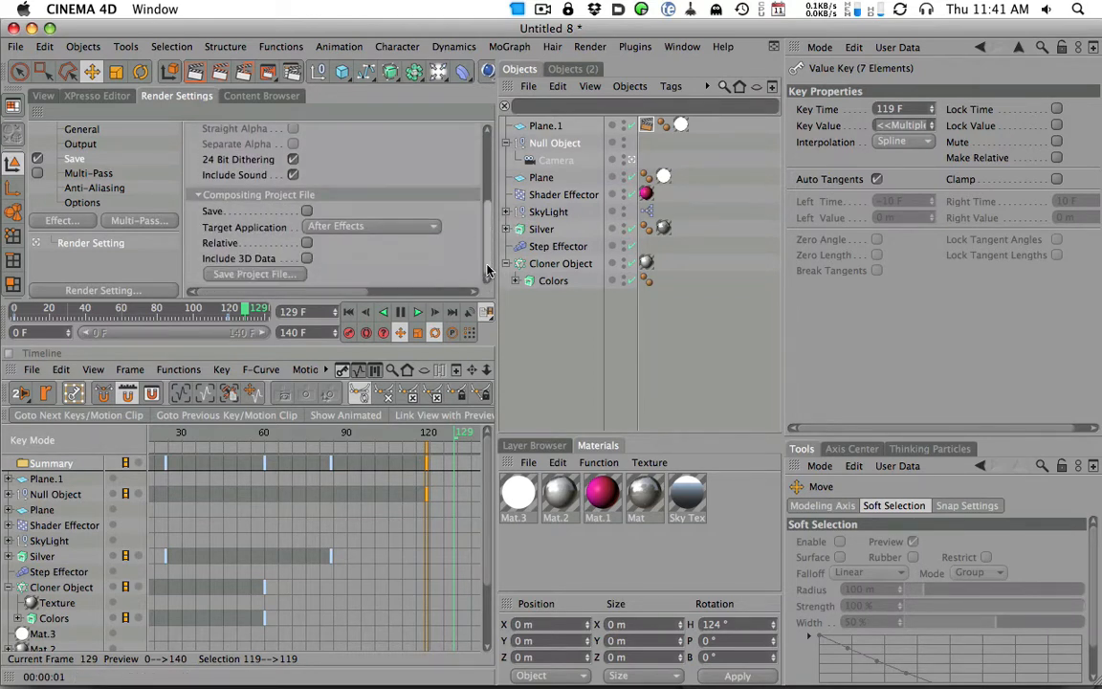
pyautogui.click(201, 196)
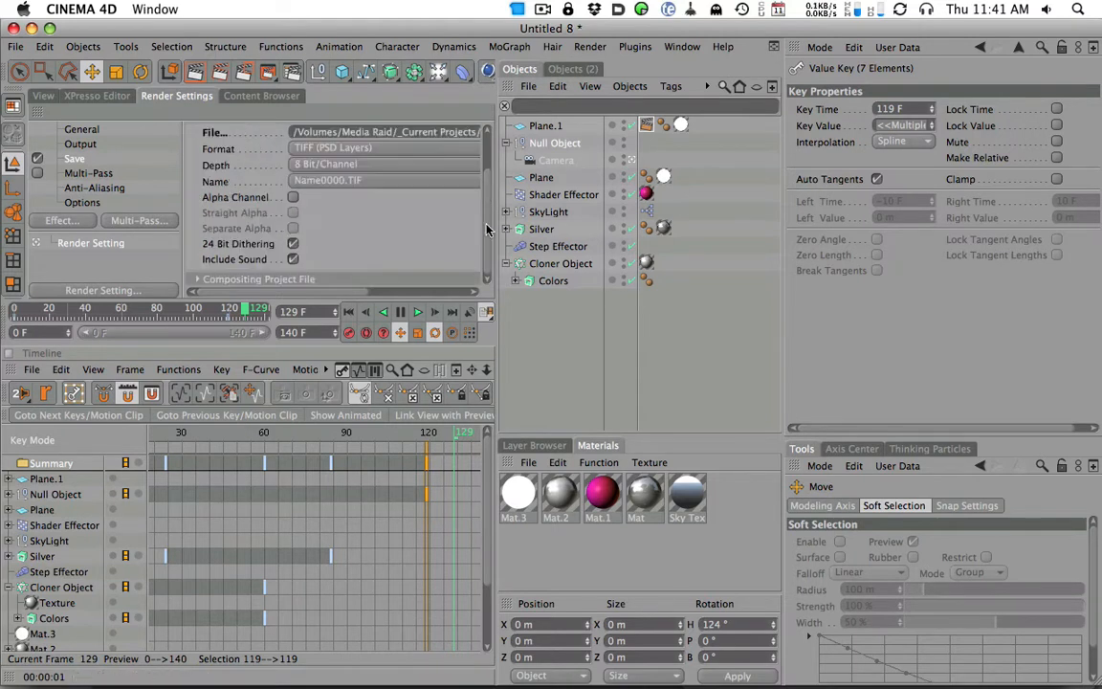
pyautogui.scroll(4, 315, 182)
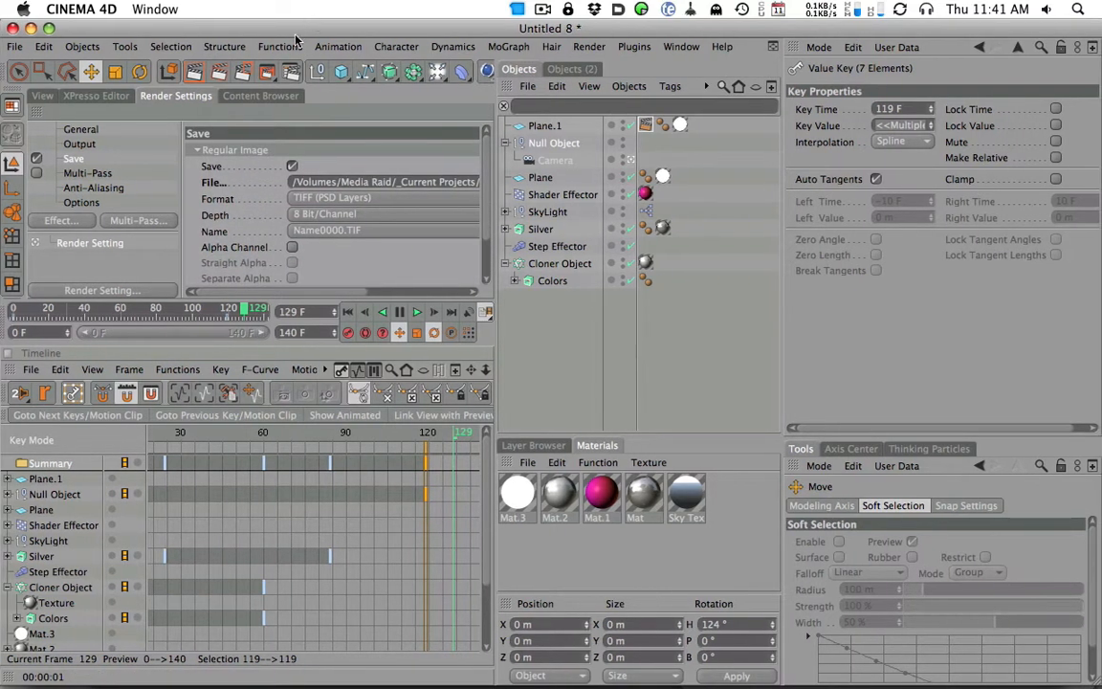
pyautogui.click(42, 95)
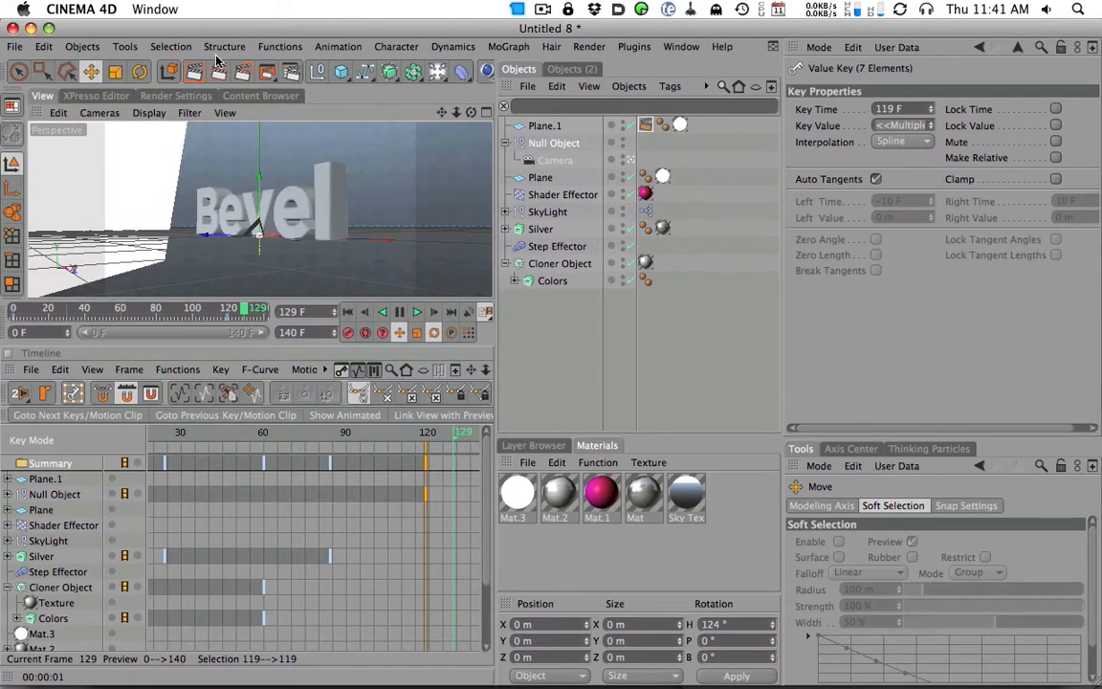
# Step: Start rendering the full animation to the Picture Viewer, then reposition and enlarge the viewer window
pyautogui.click(218, 71)
pyautogui.moveTo(307, 58); pyautogui.dragTo(231, 44)
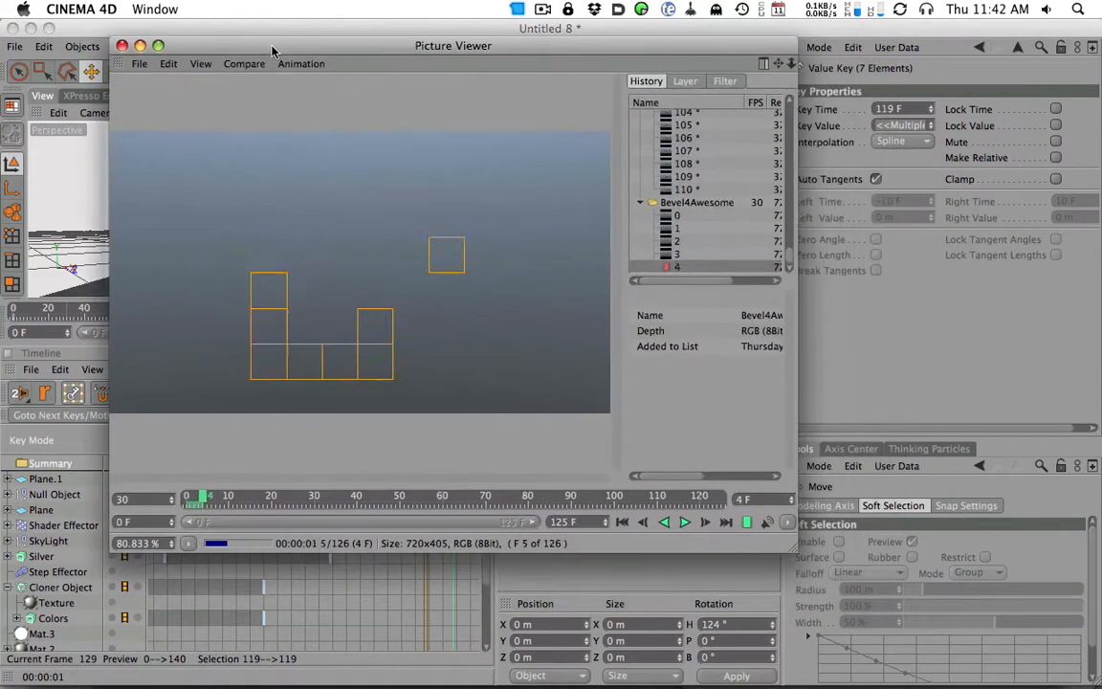
pyautogui.moveTo(793, 559); pyautogui.dragTo(1052, 669)
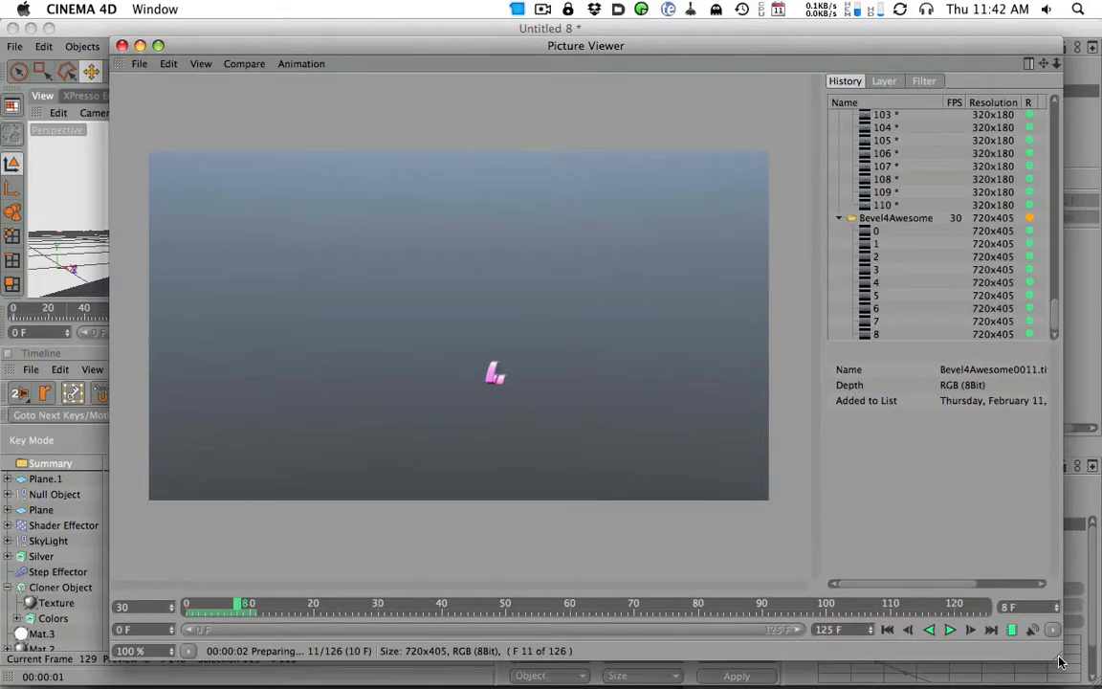